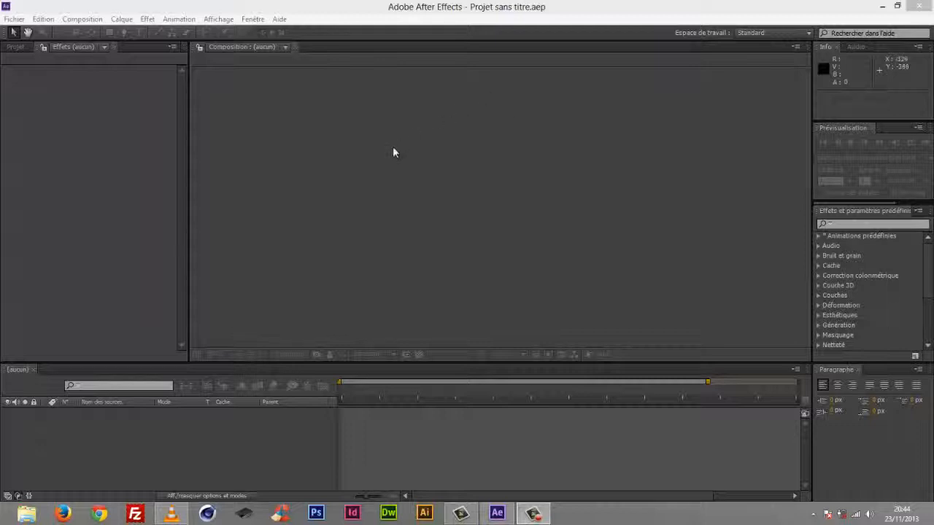
- Create a composition named plastique-noir, 340 px wide and 675 px high, with the transparency grid shown in its viewer
left_click(16, 47)
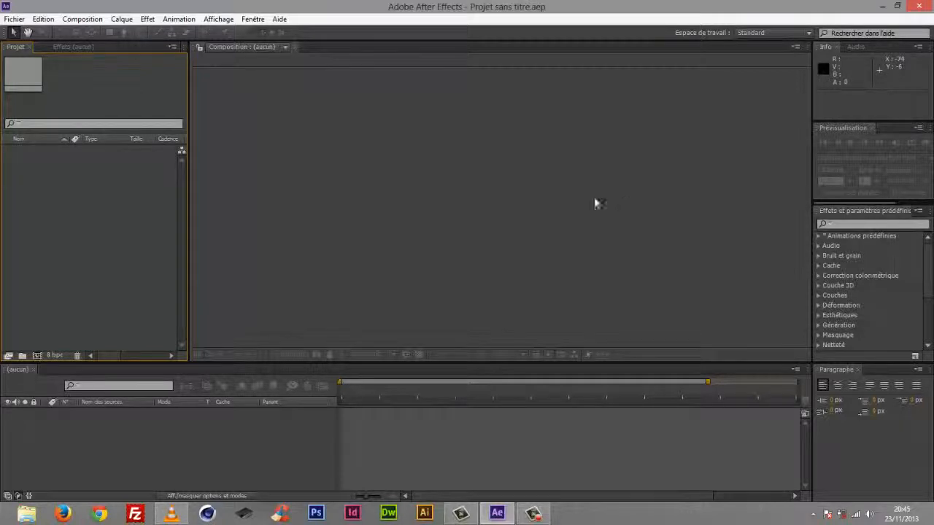
right_click(80, 170)
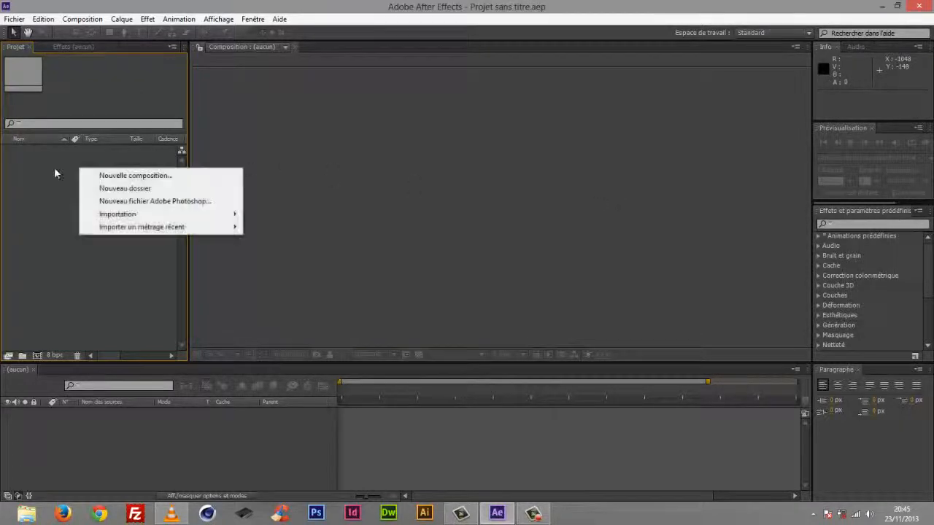
left_click(121, 176)
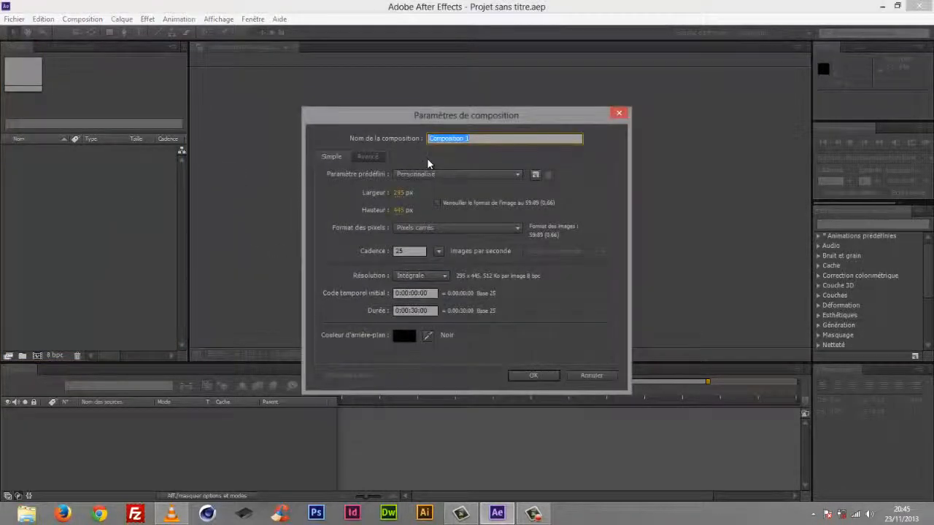
key("BackSpace")
type("plastique-noir")
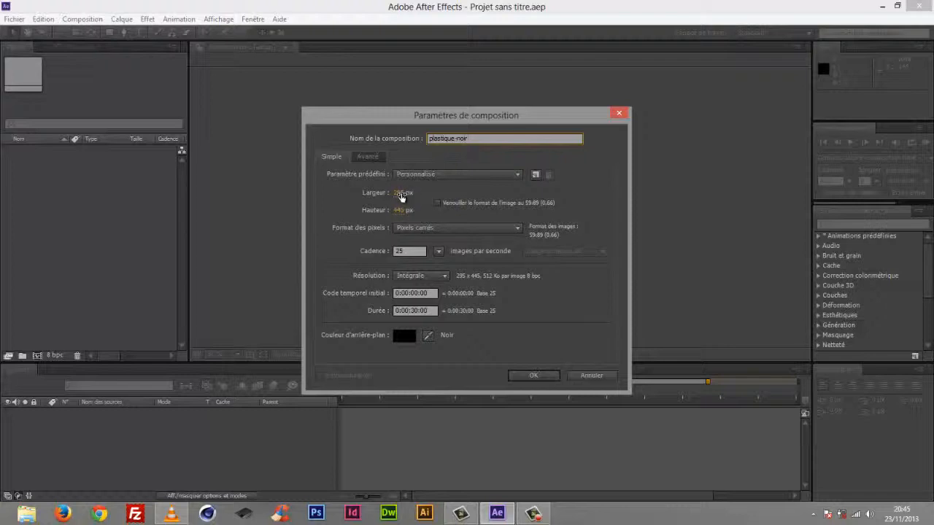
left_click(399, 193)
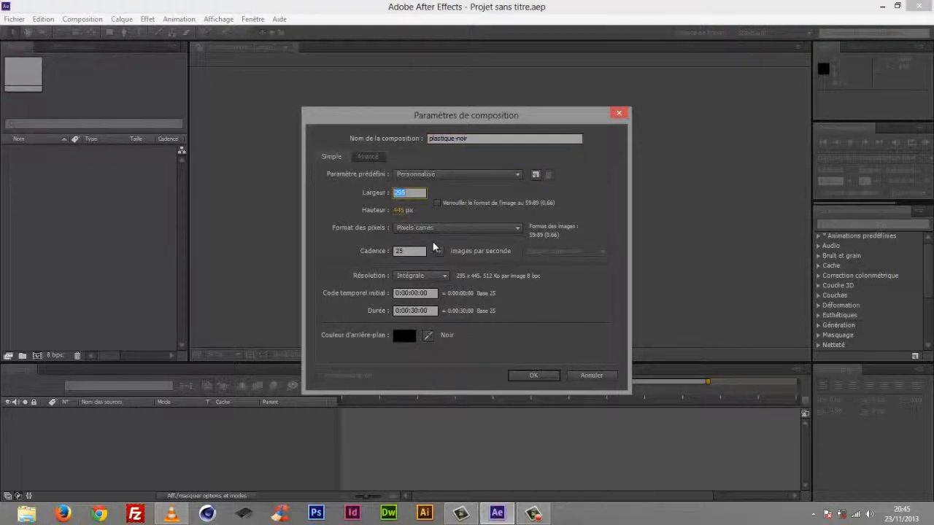
type("340")
left_click(401, 210)
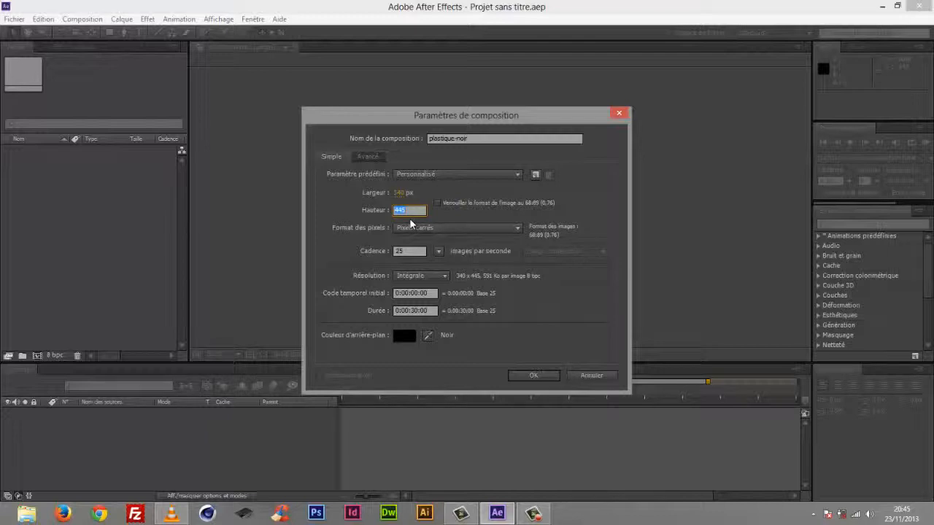
type("675")
key("Return")
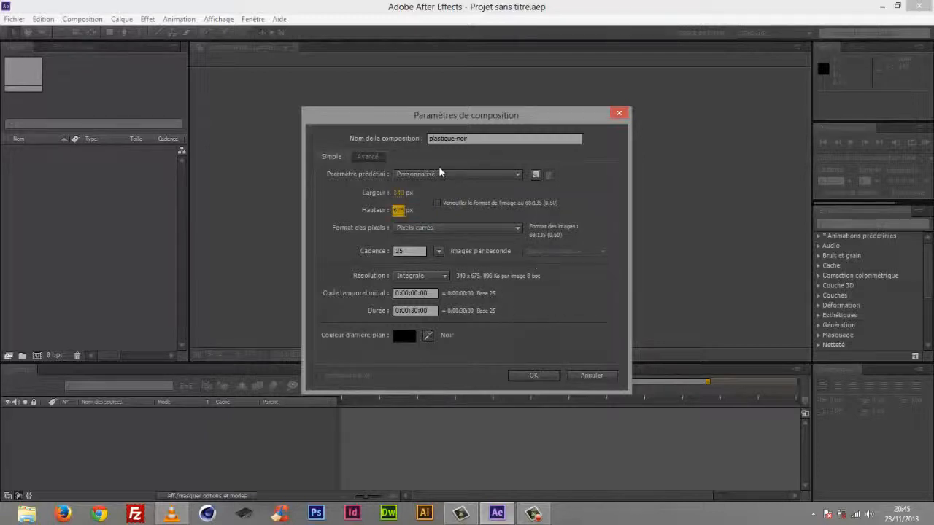
left_click(533, 375)
left_click(419, 355)
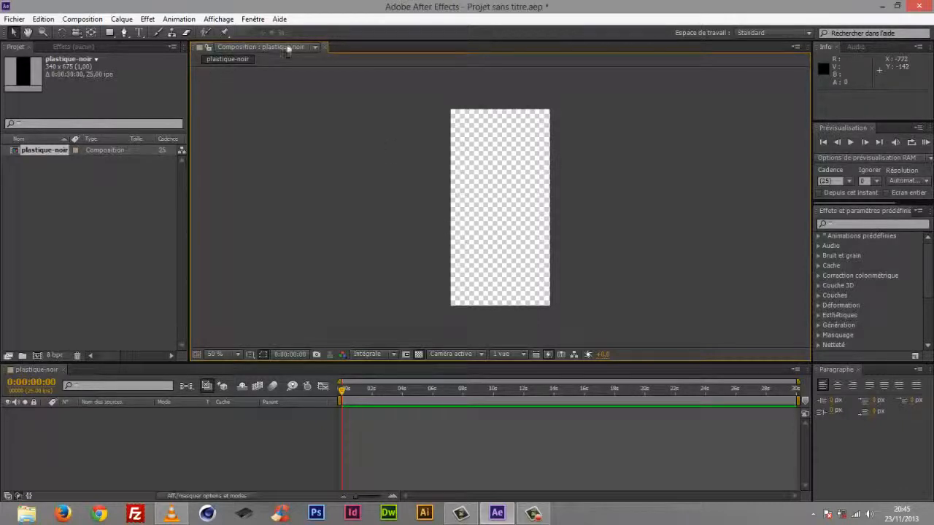
- Add a rounded rectangle shape layer that fills the whole plastique-noir composition
left_click(110, 33)
left_click(108, 33)
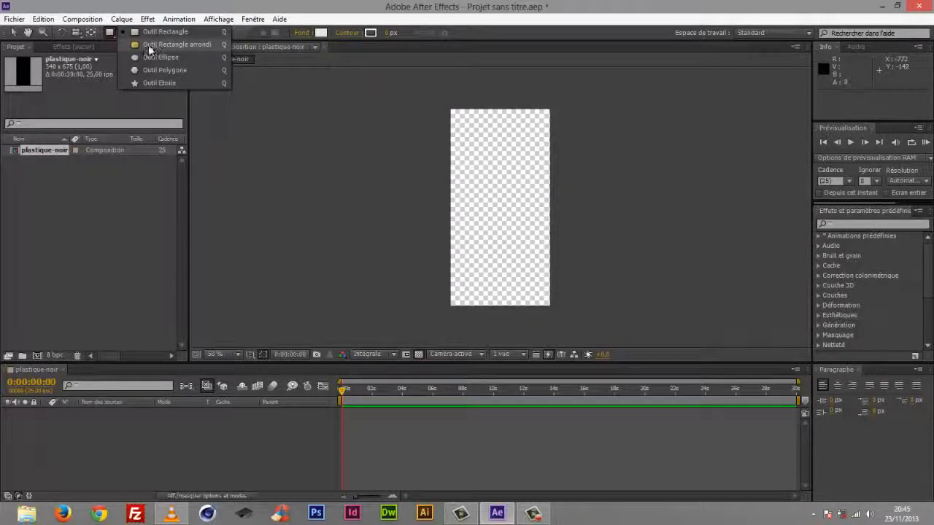
left_click(150, 46)
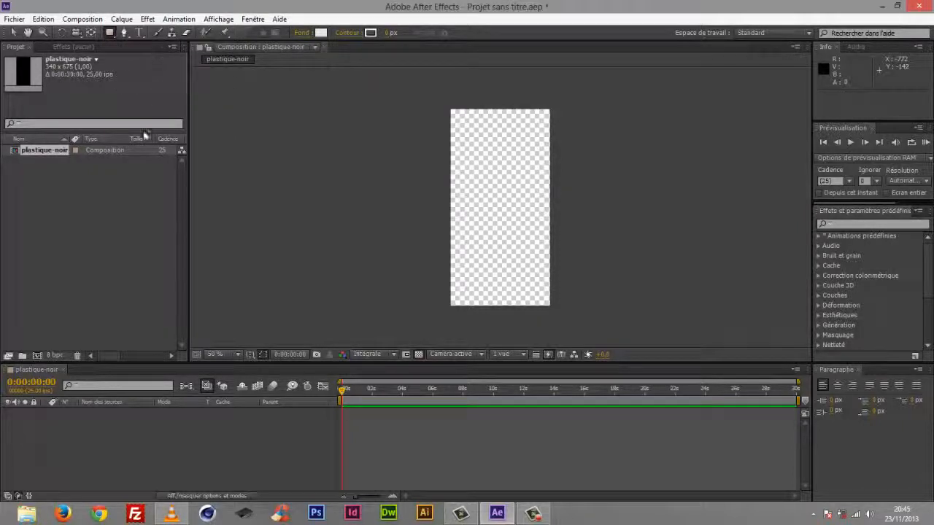
double_click(110, 34)
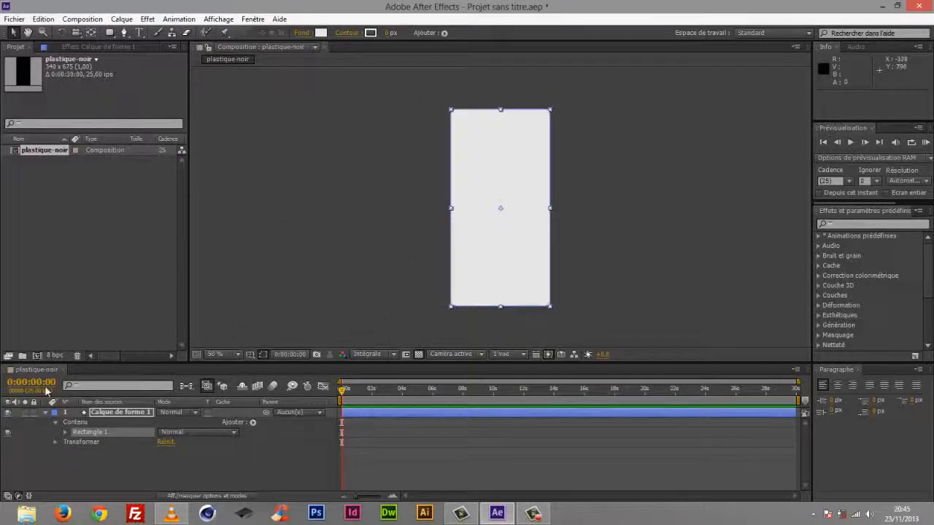
- Increase the corner roundness (Arrondi) of the shape layer's rectangle path
left_click_drag(90, 425, 95, 427)
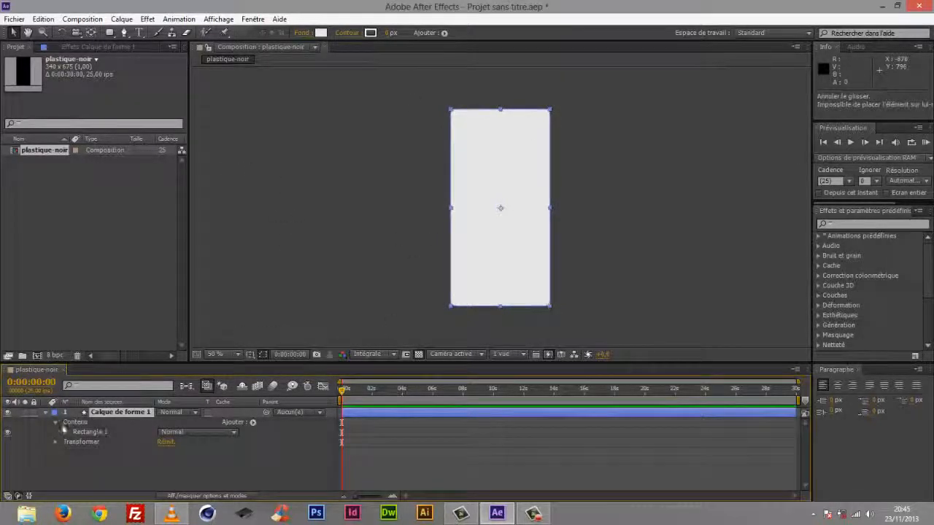
left_click(46, 413)
left_click(45, 413)
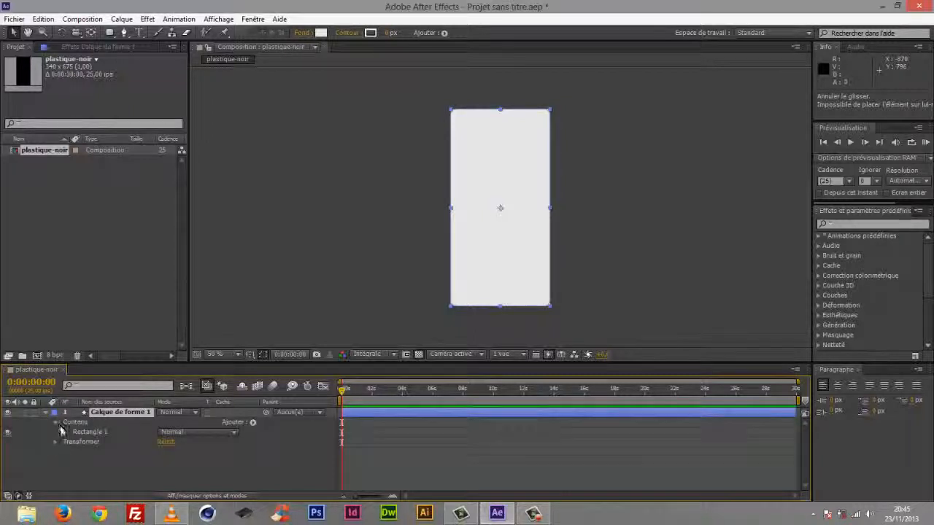
left_click(65, 432)
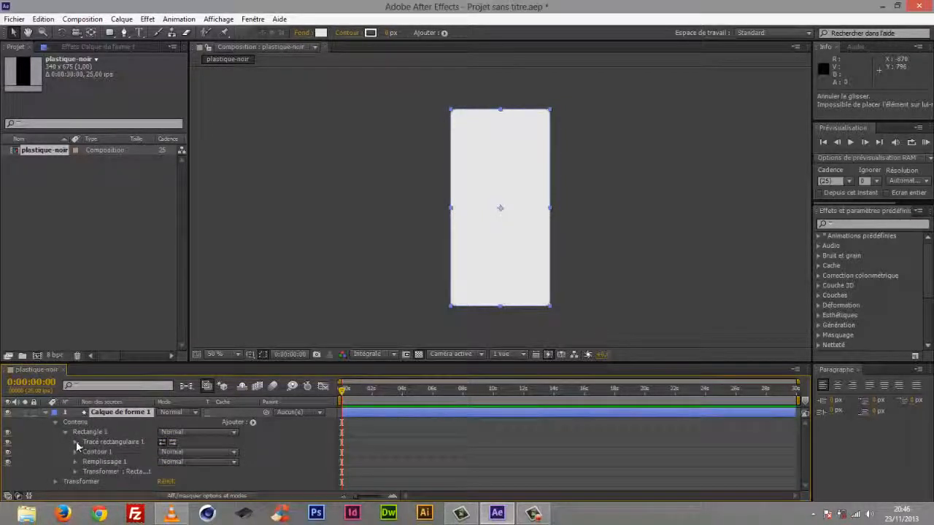
left_click(75, 442)
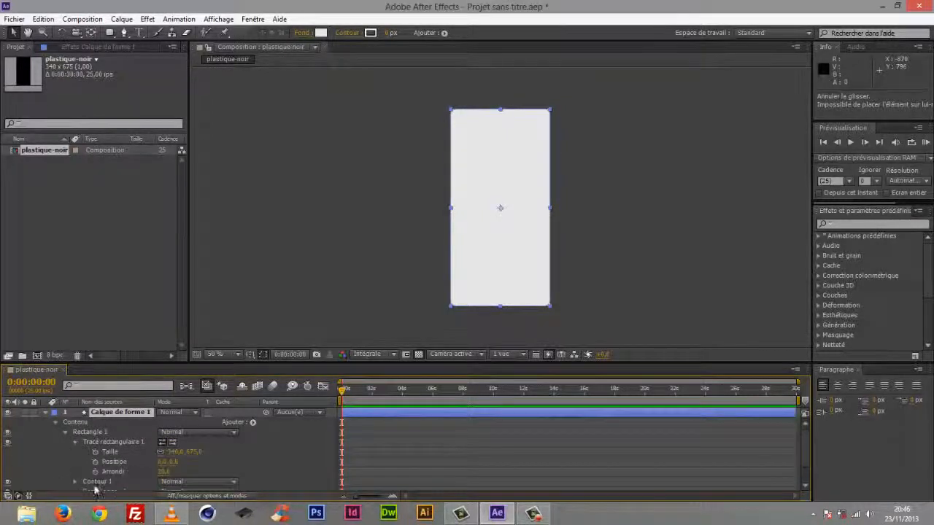
left_click(163, 472)
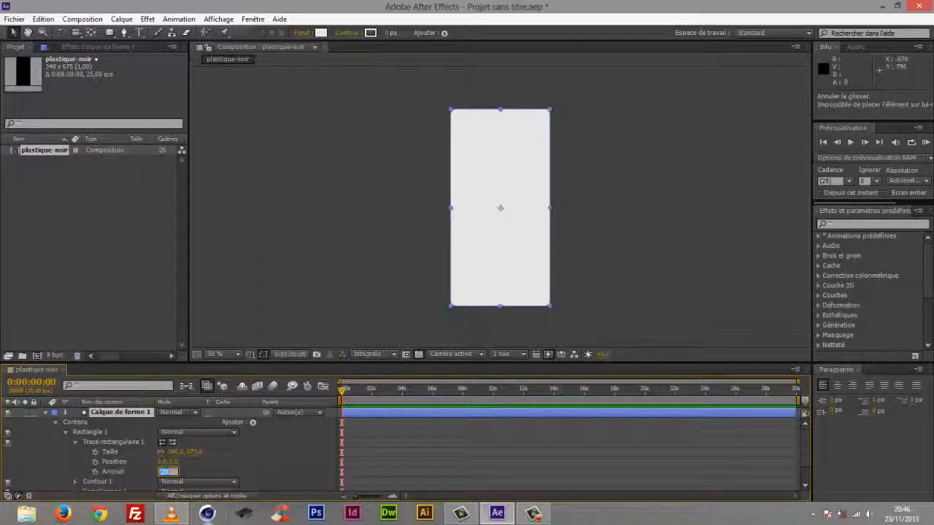
type("20")
key("Return")
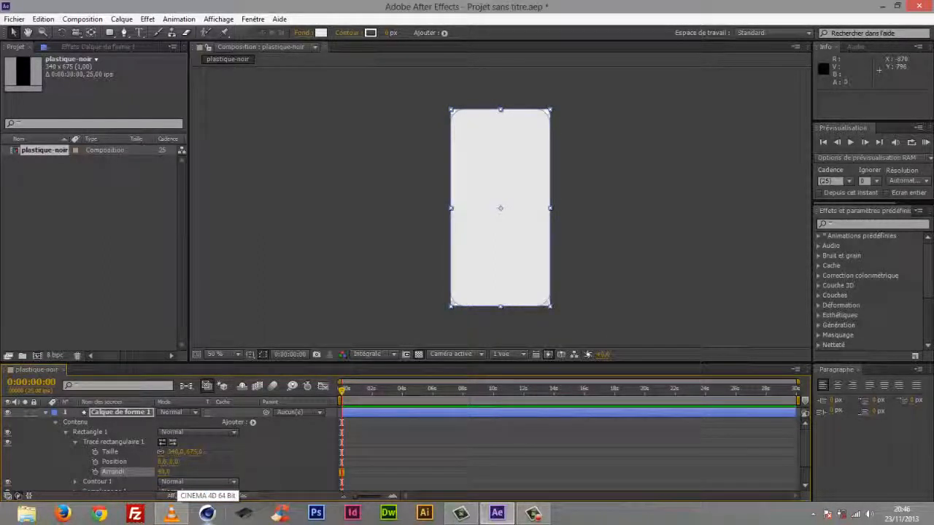
left_click(46, 412)
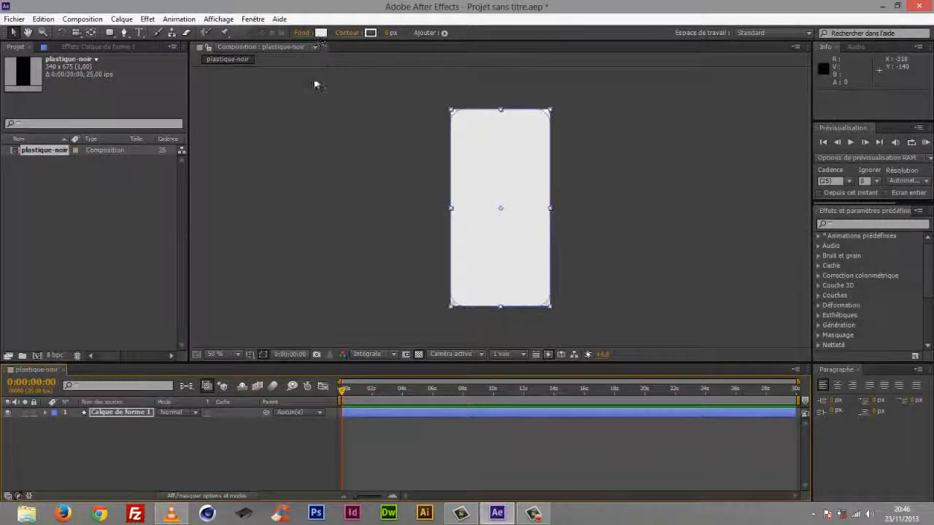
- Set the rounded rectangle's fill colour to 121212 and deselect the shape layer
left_click(321, 33)
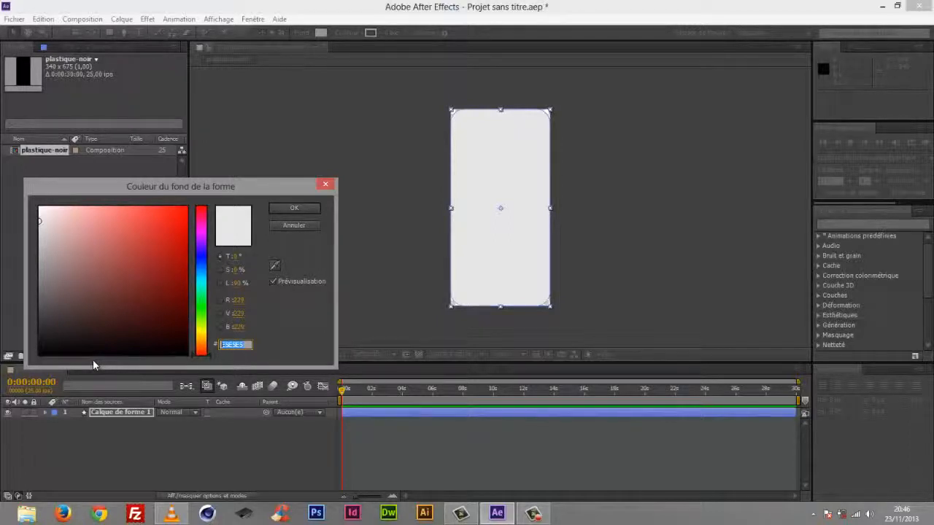
type("121212")
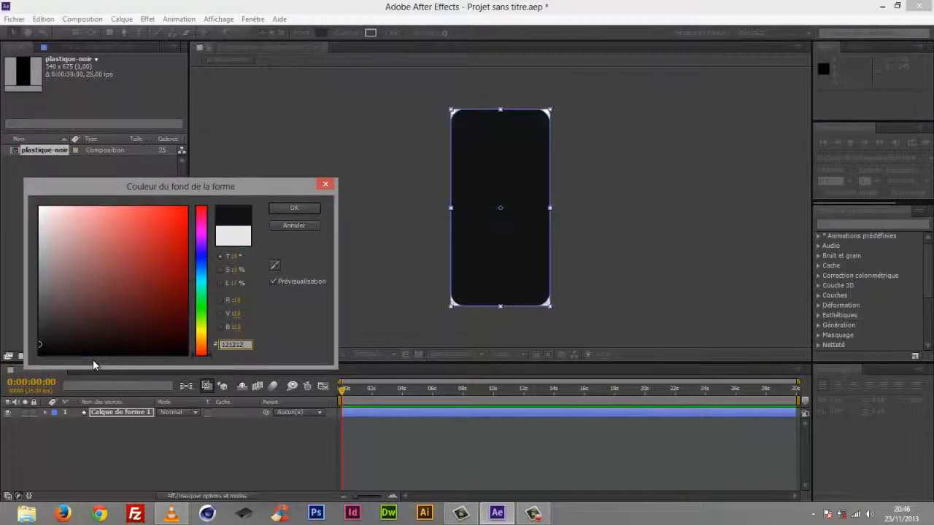
left_click(289, 210)
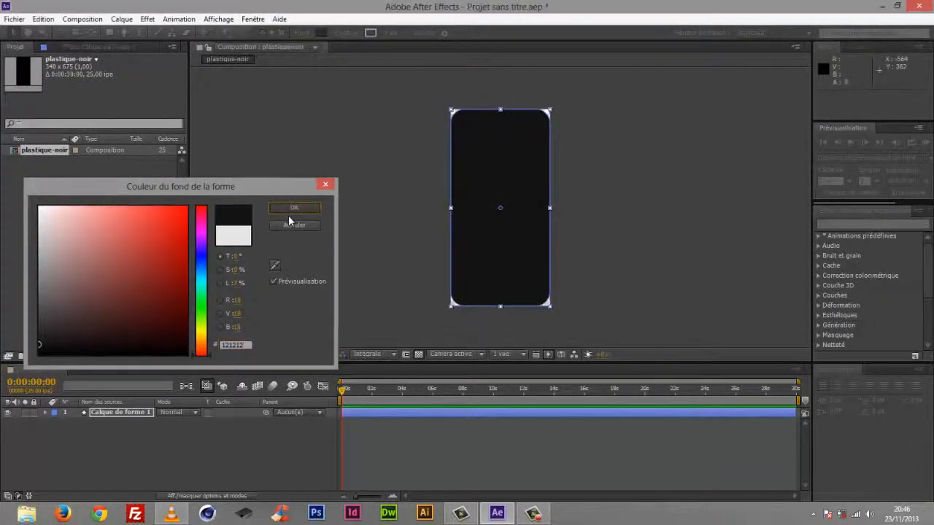
left_click(192, 459)
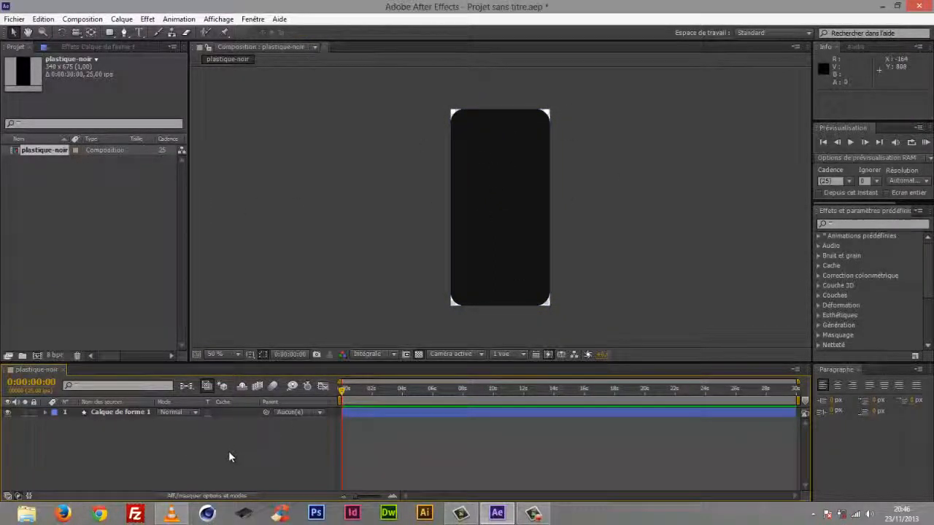
- Create a second composition named screnn, 295 px wide and 445 px high
left_click(73, 216)
right_click(101, 201)
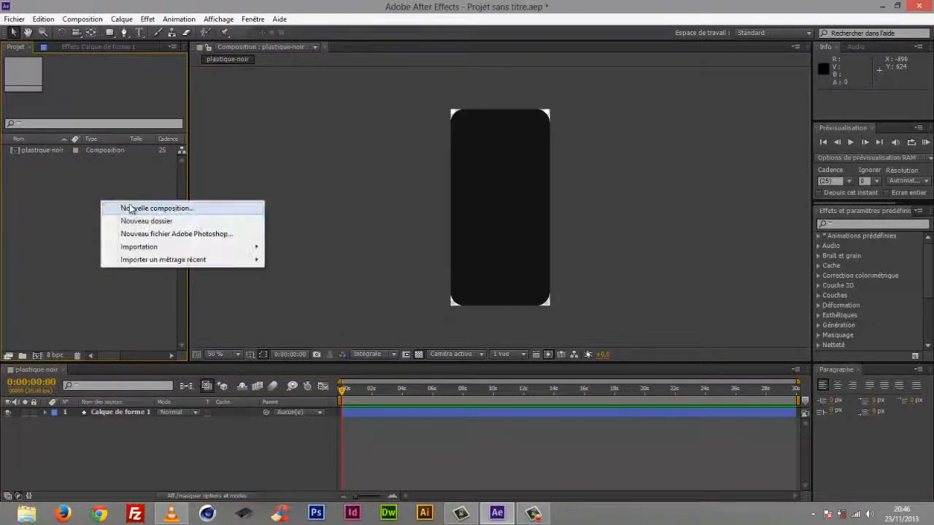
left_click(145, 206)
type("acrenni")
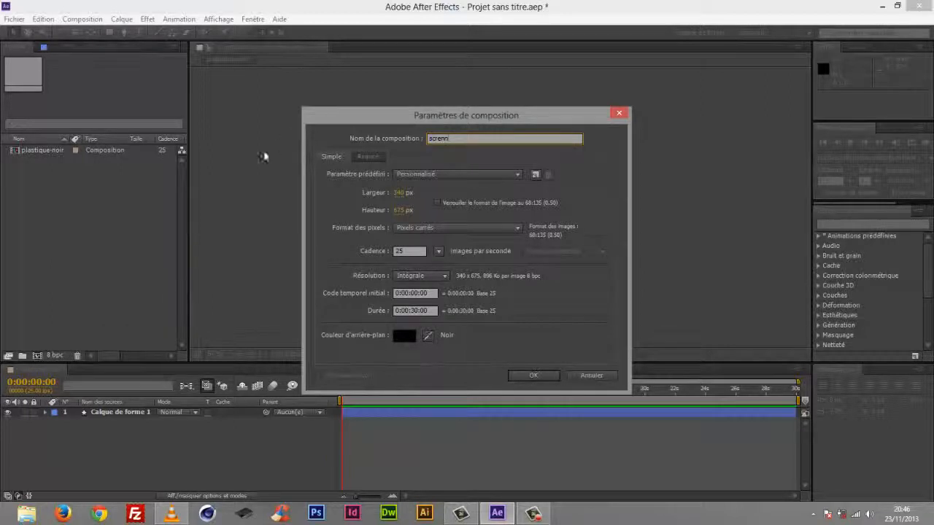
left_click(397, 192)
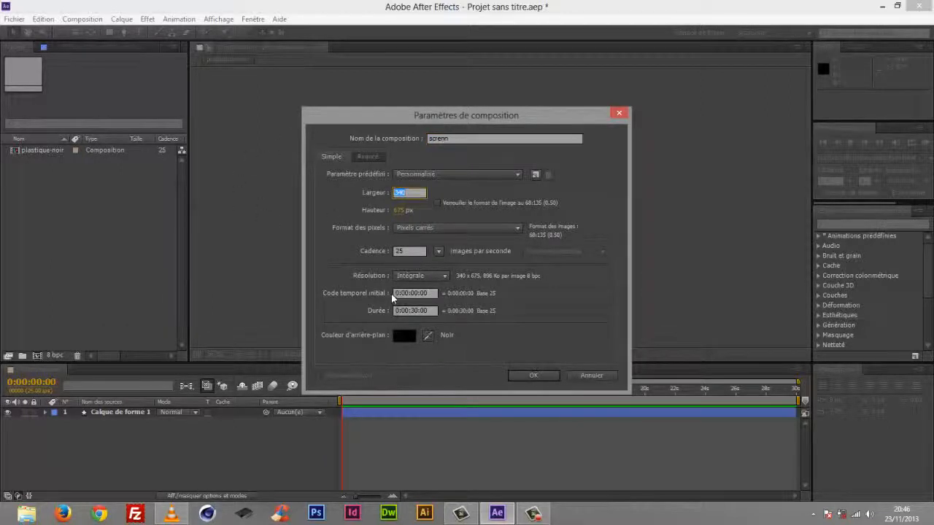
type("295")
key("Tab")
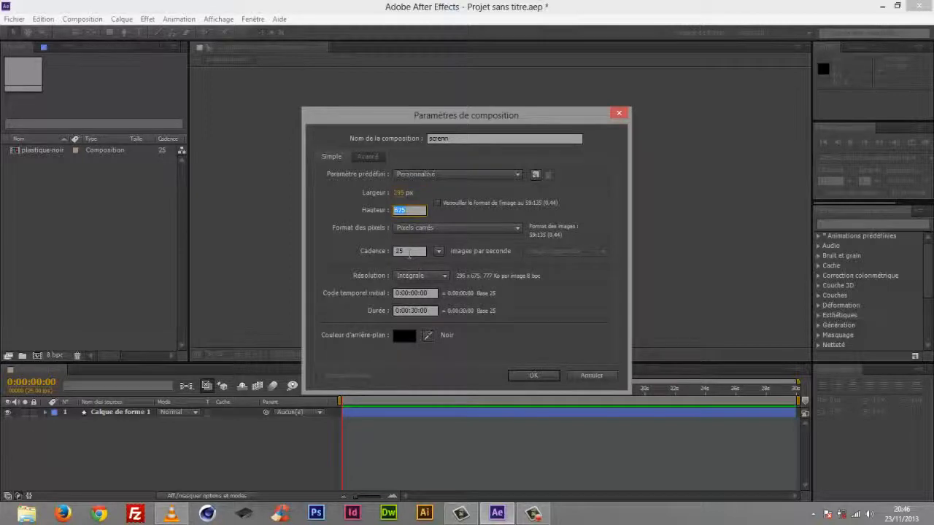
type("445")
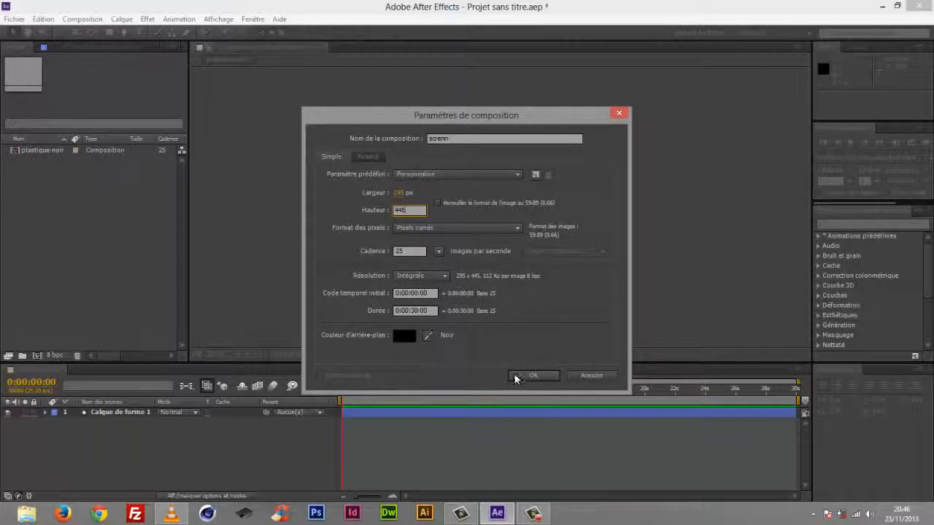
left_click(533, 375)
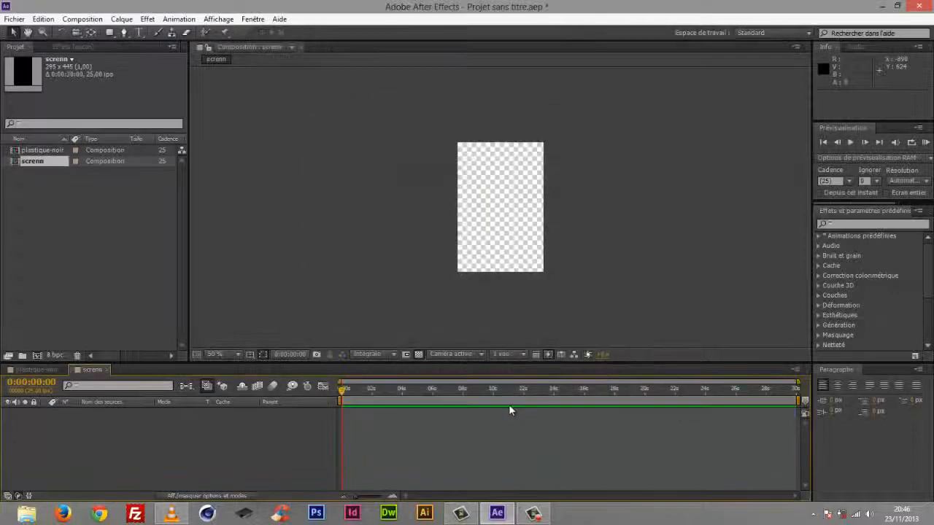
- Add a composition-sized solid named "screnn-placer ici" to the screnn composition
left_click(226, 354)
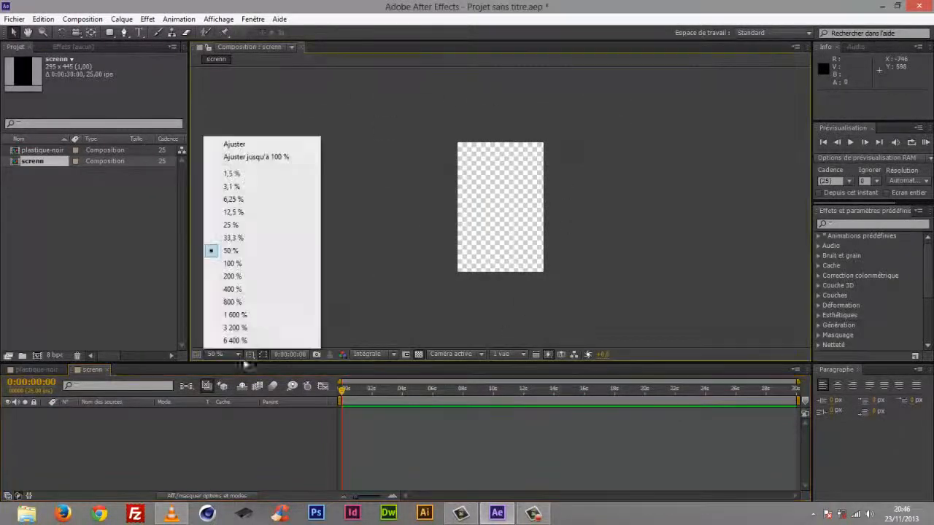
left_click(271, 156)
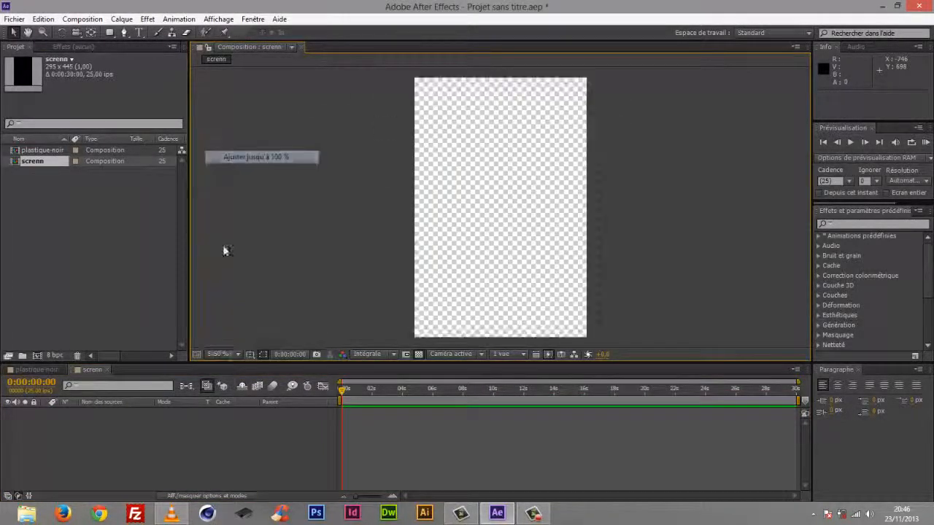
left_click(161, 435)
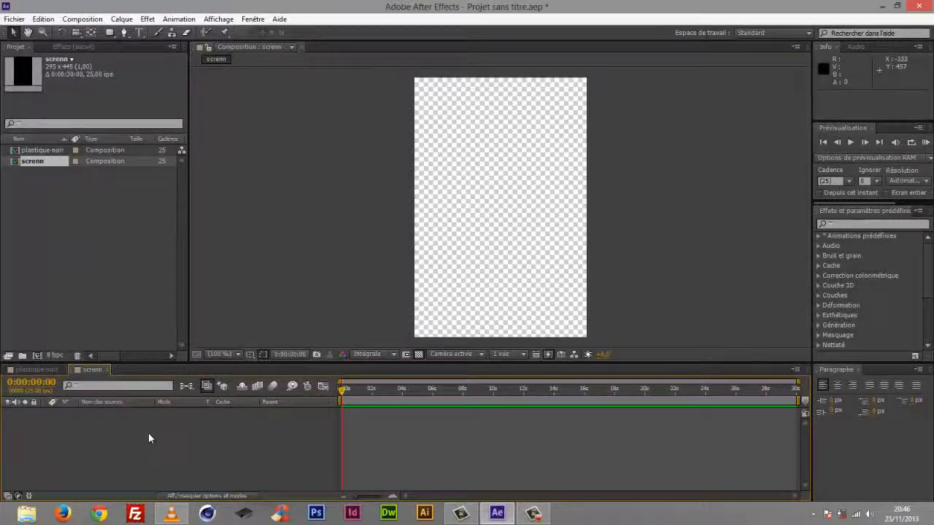
key("ctrl+y")
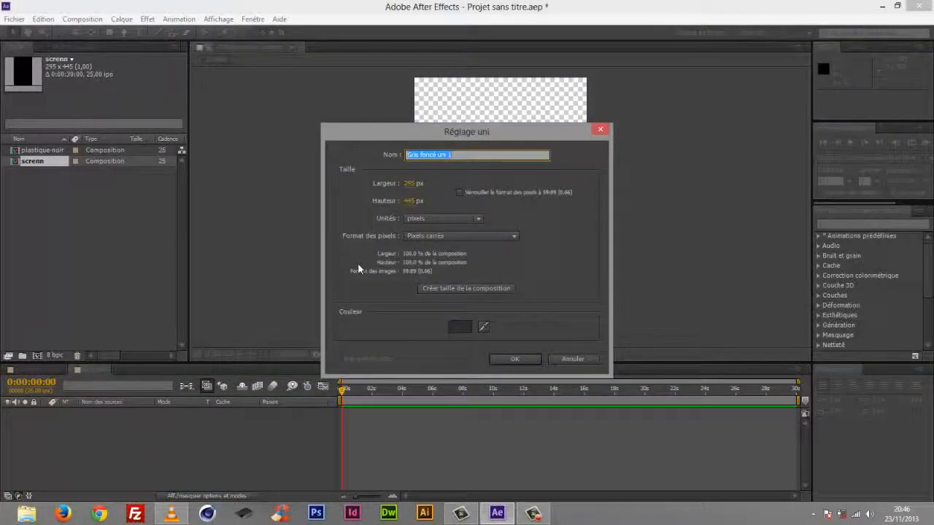
left_click(600, 129)
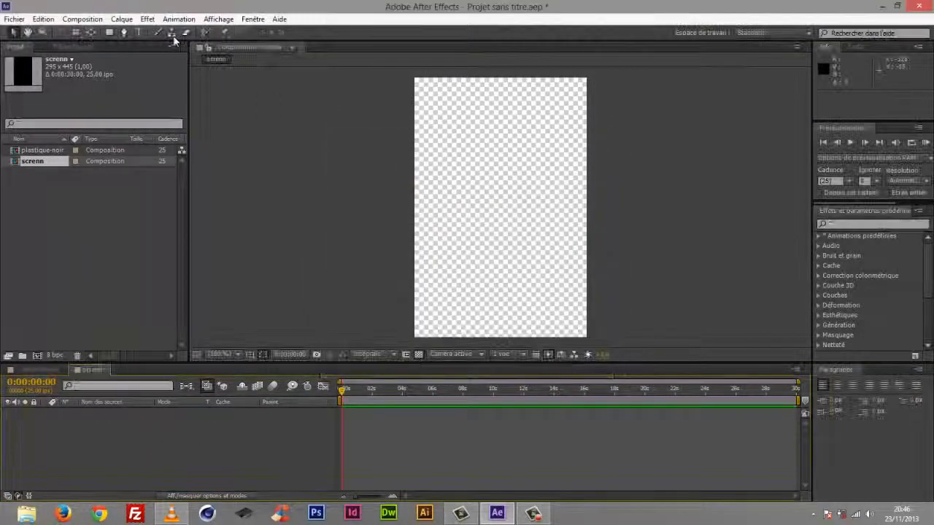
left_click(121, 19)
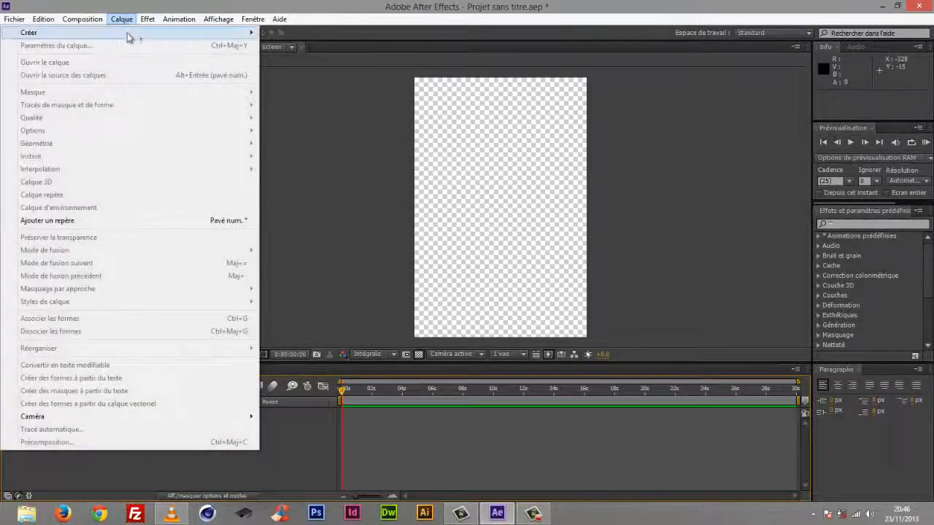
mouse_move(128, 36)
left_click(288, 47)
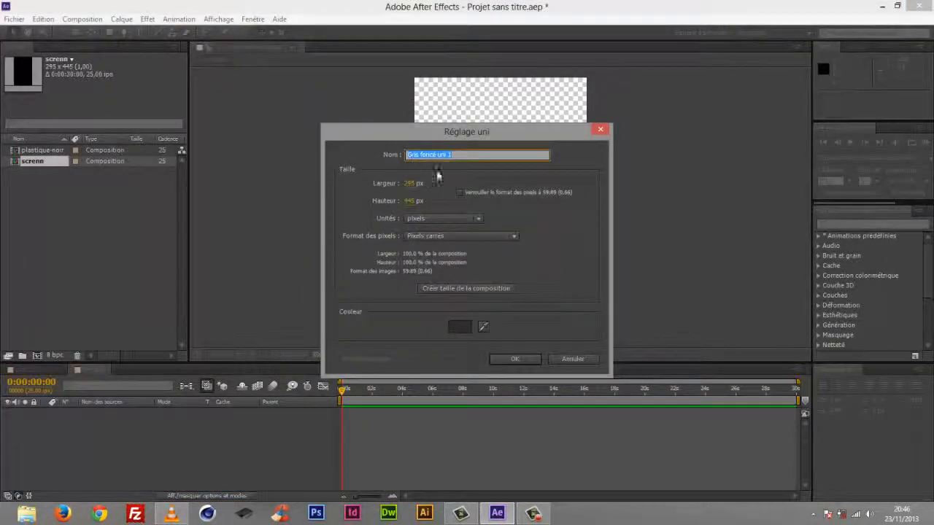
type("screnn-placer ici")
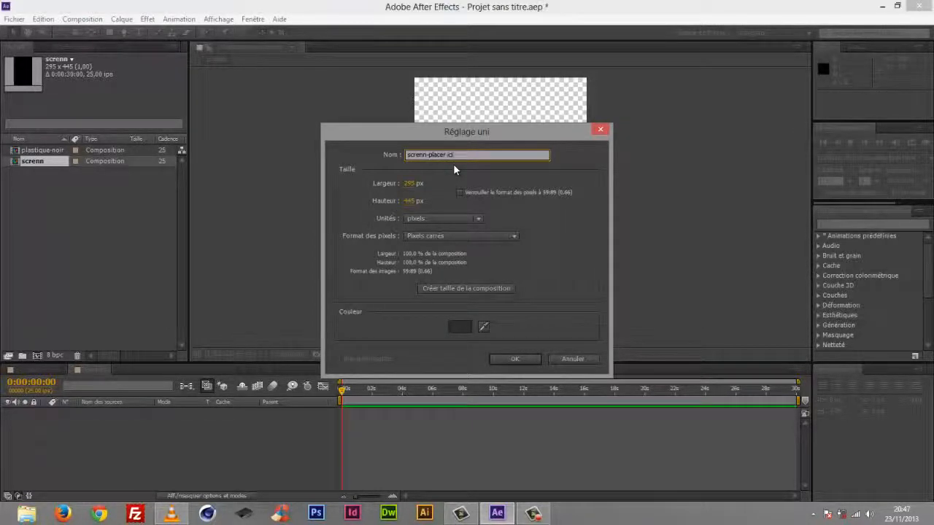
left_click(505, 358)
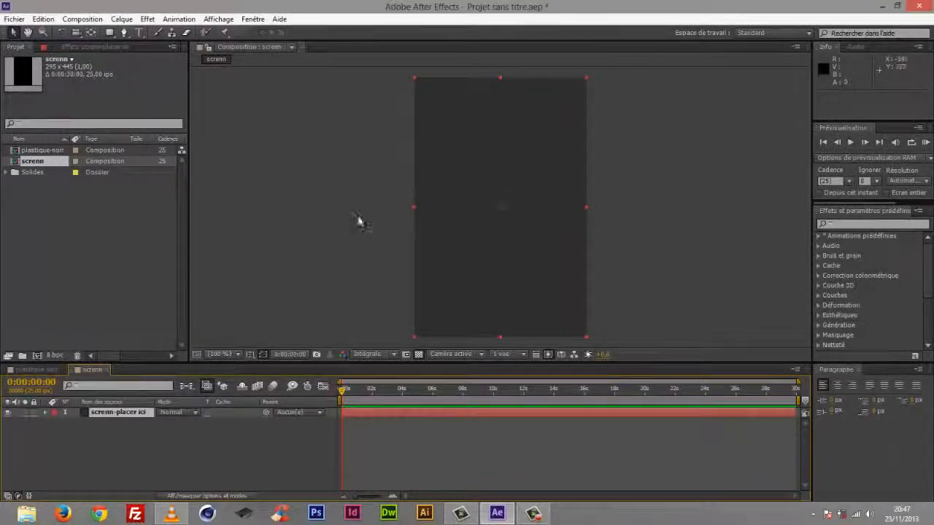
- Apply the Dégradé effect from the Génération category to the solid and set its start colour to green 32C000
left_click(148, 19)
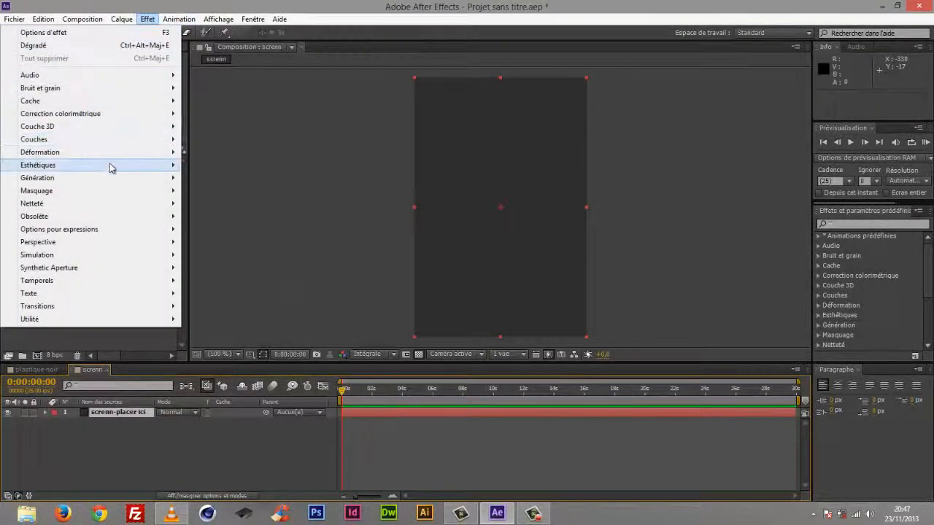
mouse_move(150, 179)
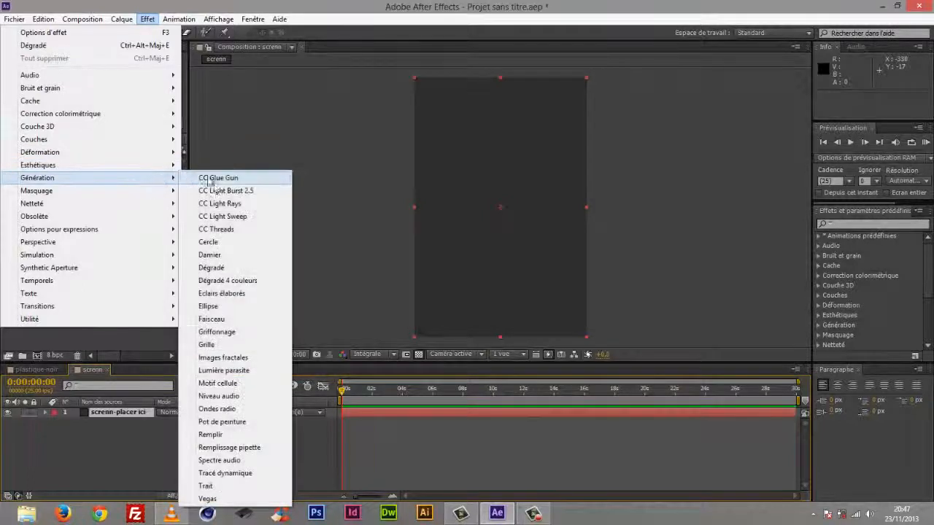
left_click(222, 272)
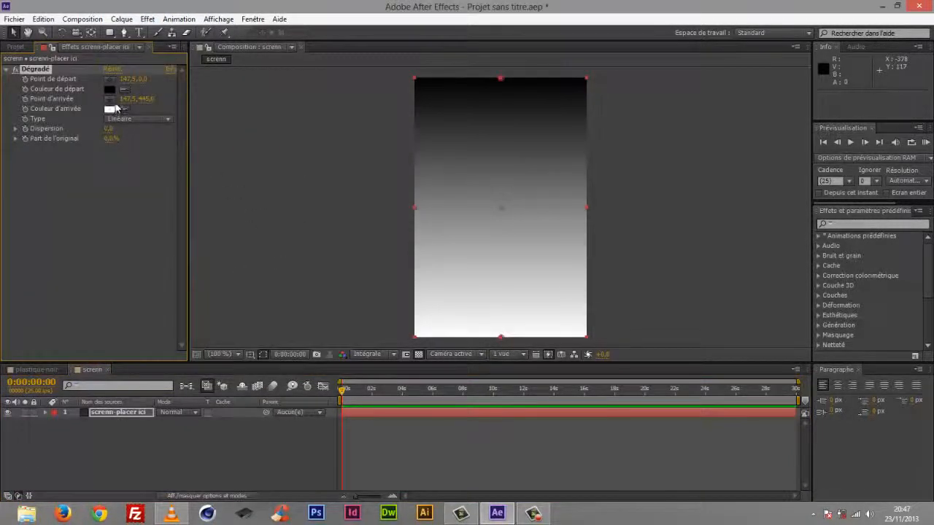
left_click(109, 89)
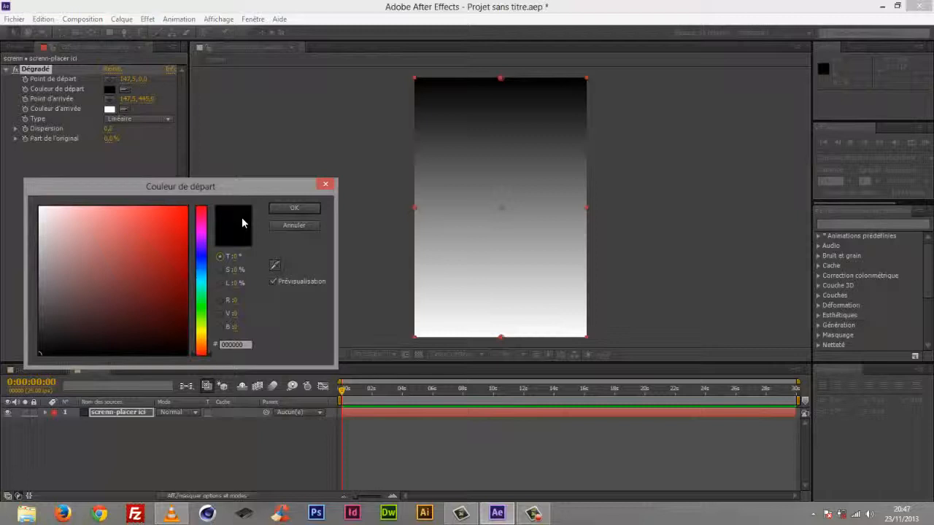
left_click(202, 312)
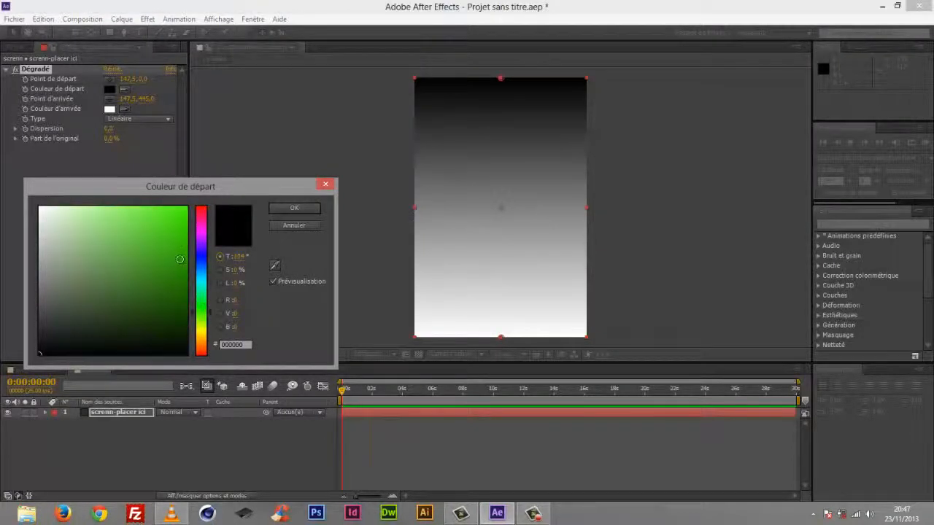
left_click(179, 268)
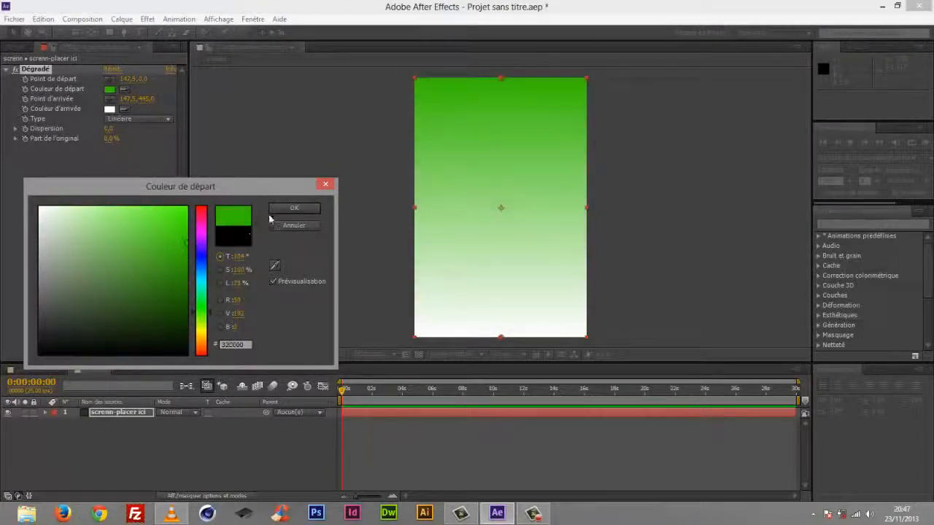
left_click(294, 208)
- Set the gradient's end colour to a darker, slightly yellowish green
left_click(110, 109)
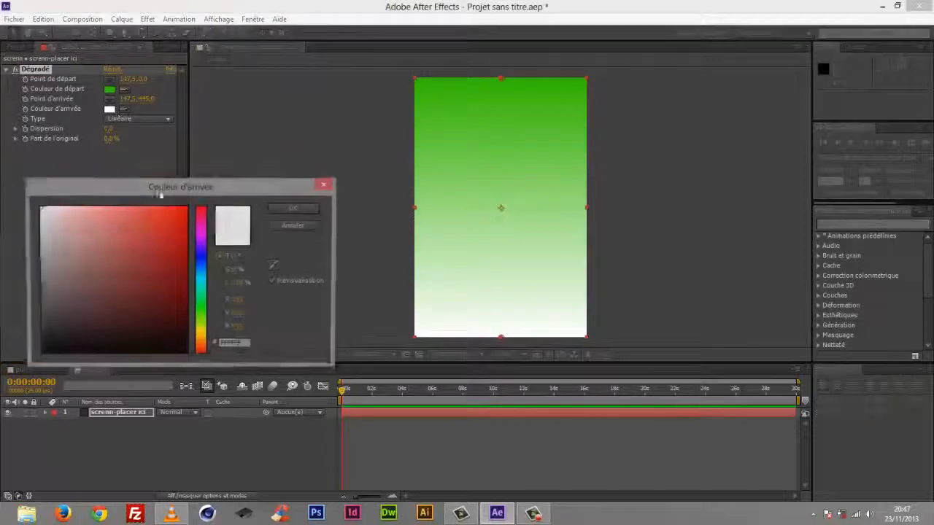
left_click(202, 315)
left_click(191, 285)
left_click_drag(192, 285, 177, 287)
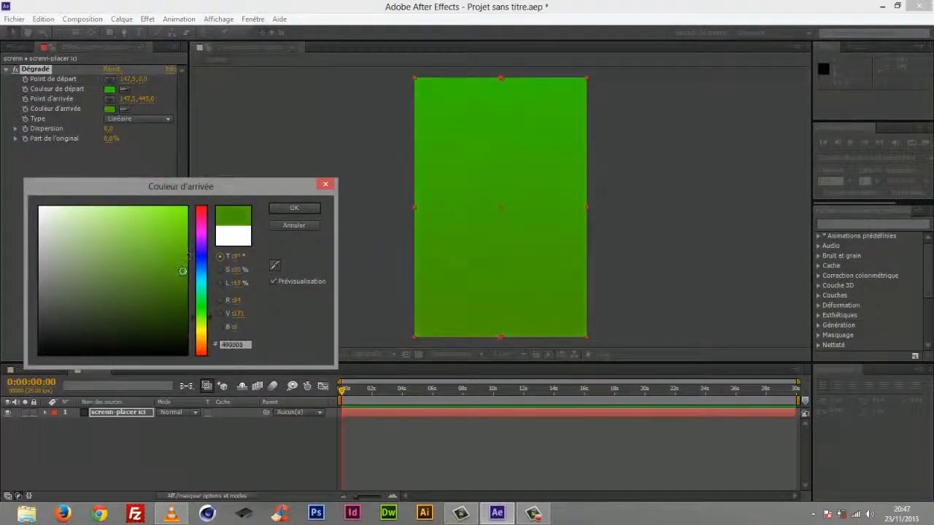
left_click(301, 210)
- Switch the gradient type to Radial and move its start point to about 206.5, 117 in the solid's upper right area
left_click(167, 119)
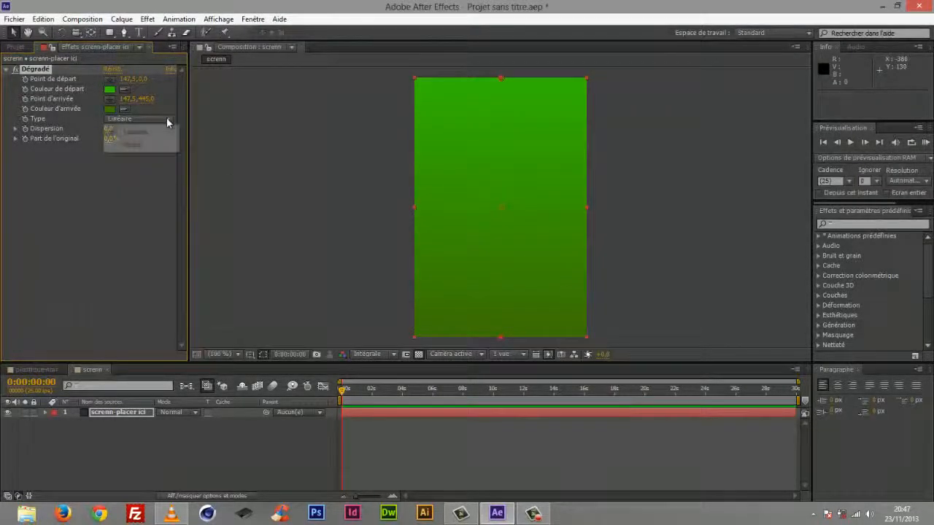
left_click(146, 148)
left_click_drag(506, 82, 535, 148)
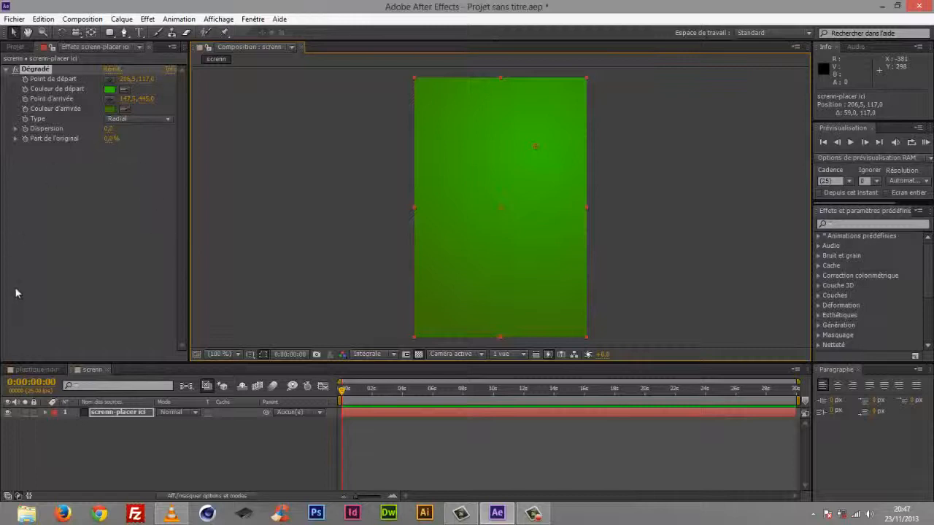
left_click(118, 448)
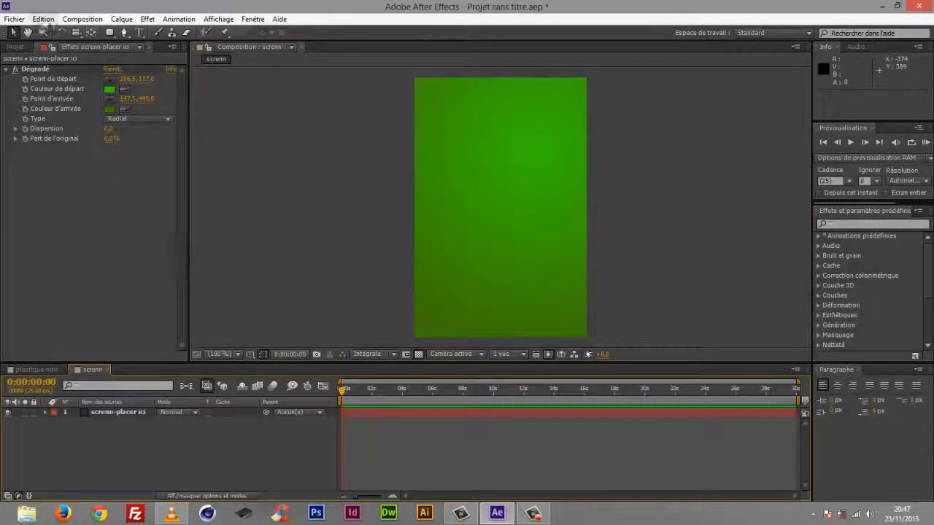
left_click(14, 19)
mouse_move(62, 127)
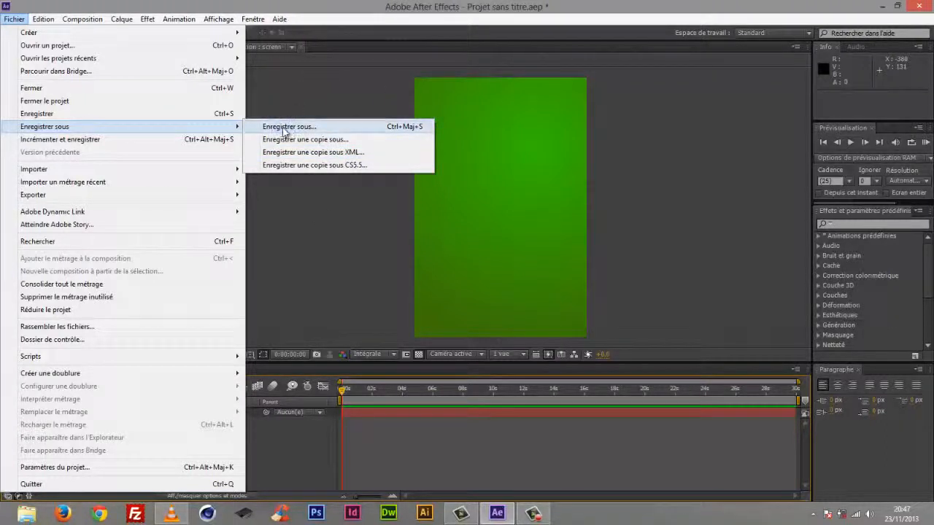
left_click(362, 9)
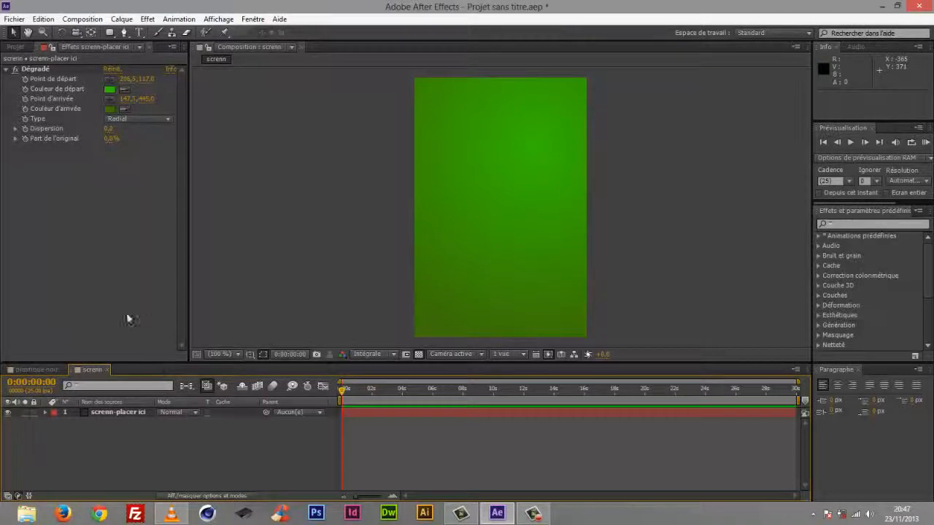
- Collapse the Dégradé effect's settings and create a new composition from the plastique-noir composition
left_click(6, 68)
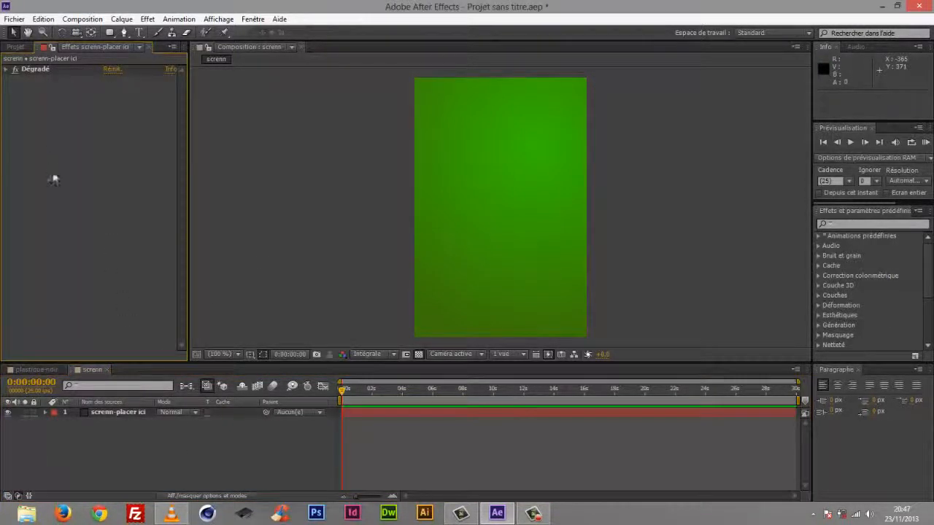
left_click(15, 47)
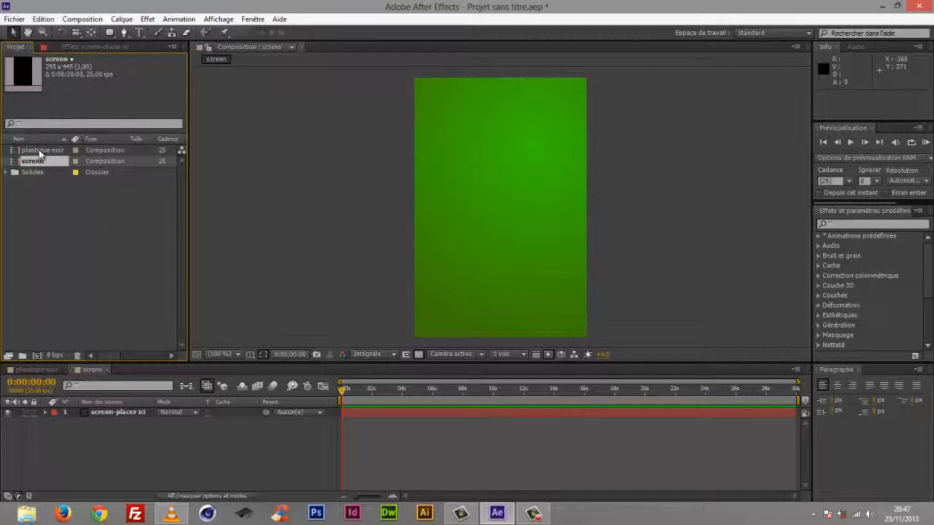
left_click(39, 150)
left_click_drag(42, 151, 38, 356)
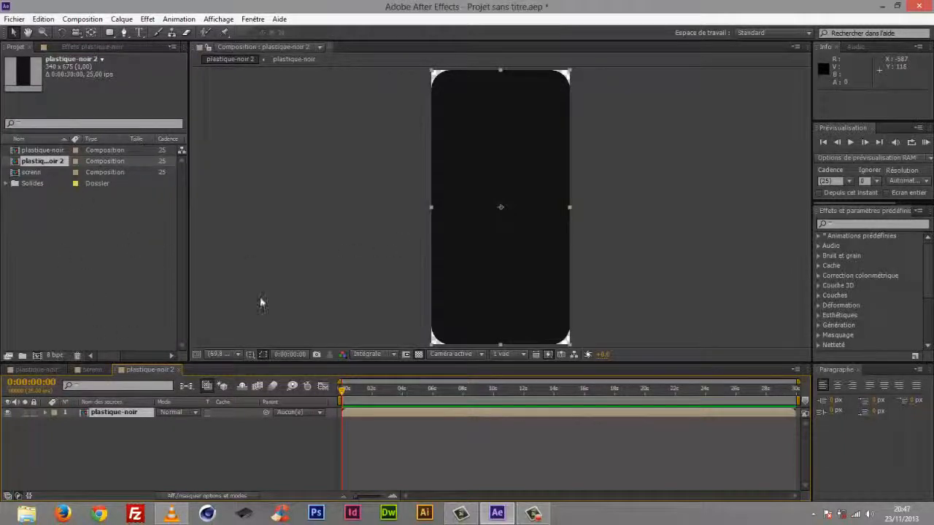
- Rename the screnn composition as screen and place it as a layer above plastique-noir in the plastique-noir 2 composition
left_click(31, 173)
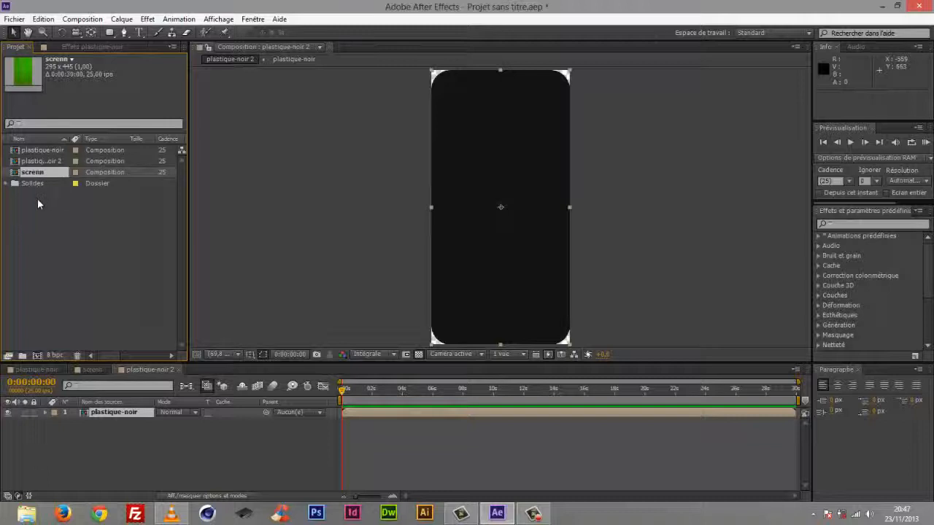
type("screen")
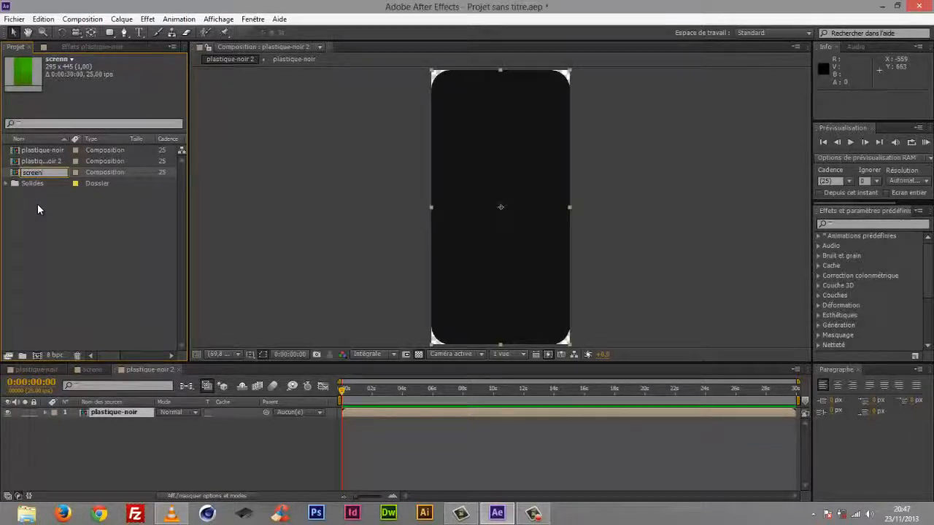
left_click(78, 248)
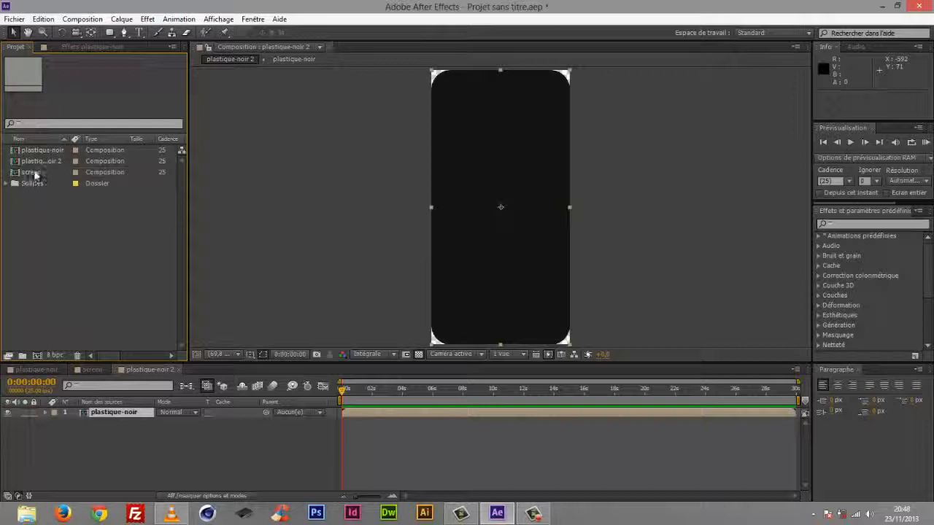
left_click_drag(36, 175, 132, 418)
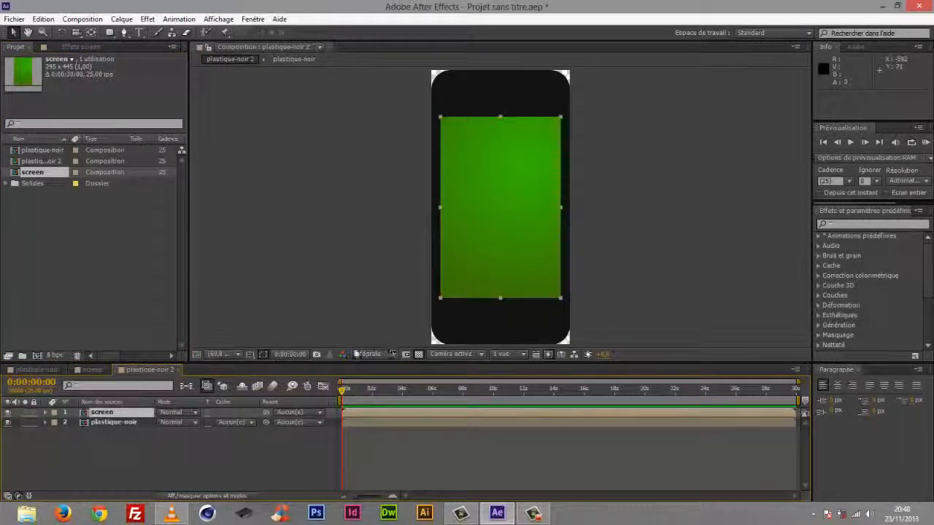
- Check the screen layer's centring on the phone body at 400 % magnification using the title/action safe guides, and hide the guides
left_click(261, 355)
left_click(288, 367)
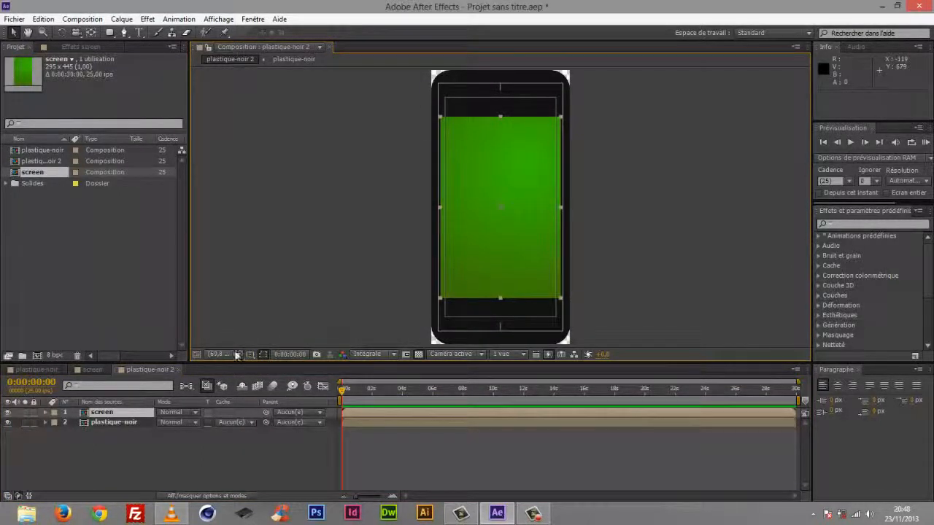
left_click(236, 354)
left_click(255, 289)
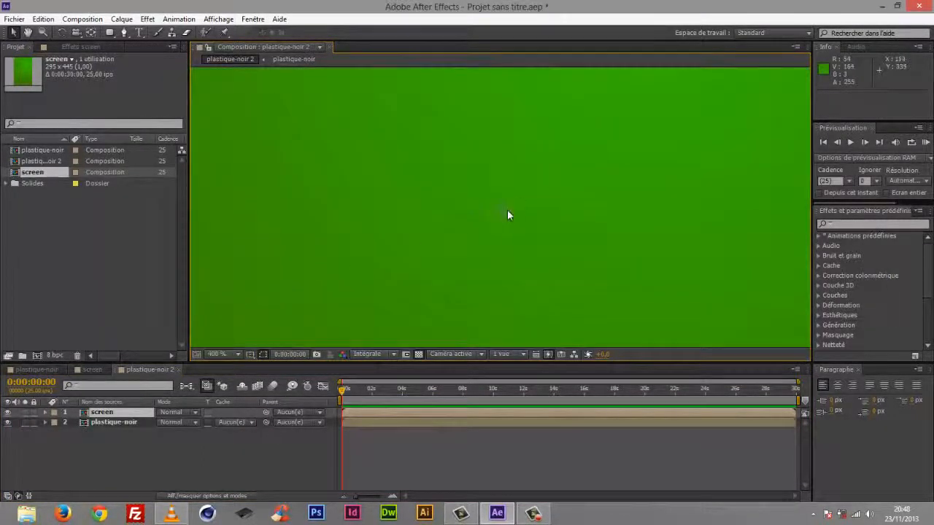
key("Left")
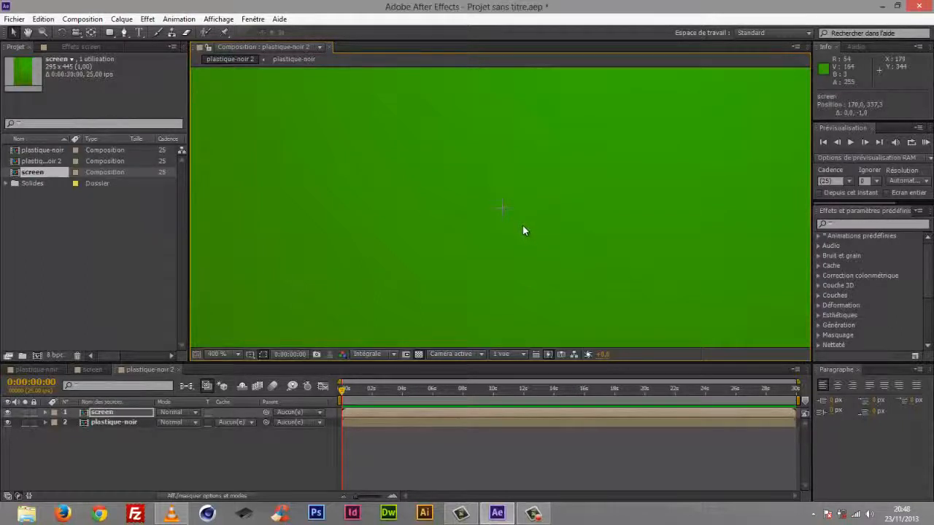
left_click(285, 458)
left_click(238, 356)
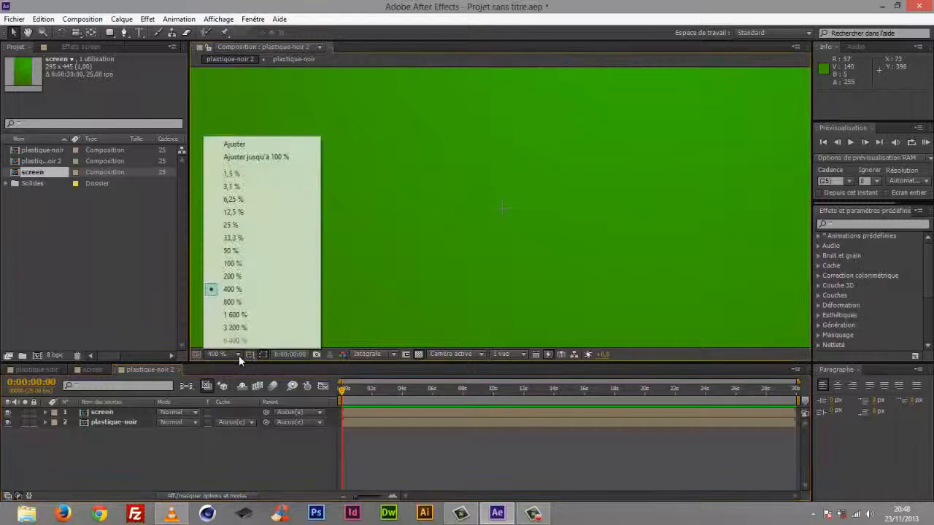
left_click(274, 156)
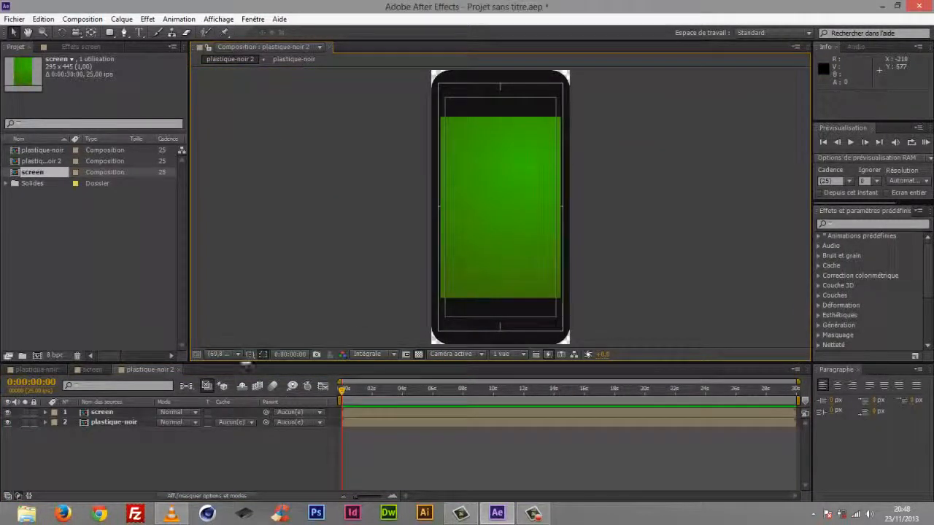
left_click(249, 355)
left_click(270, 364)
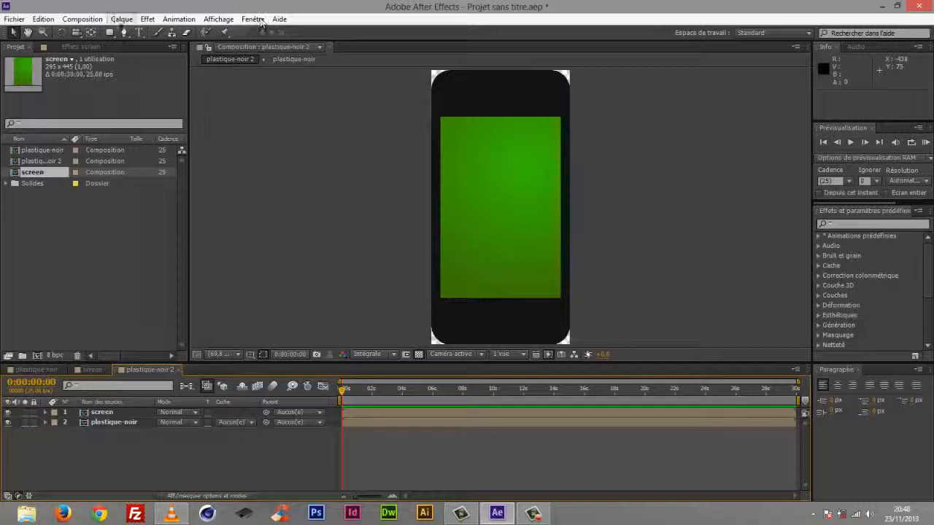
- Draw a circle about 26 px wide near the phone body's upper left, above the green screen, and name its shape layer camera
left_click(109, 32)
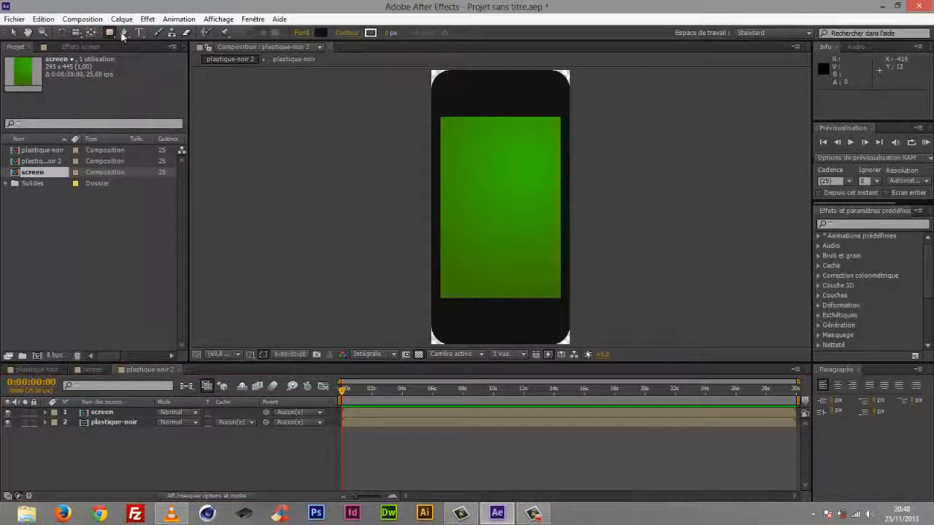
left_click_drag(113, 35, 146, 59)
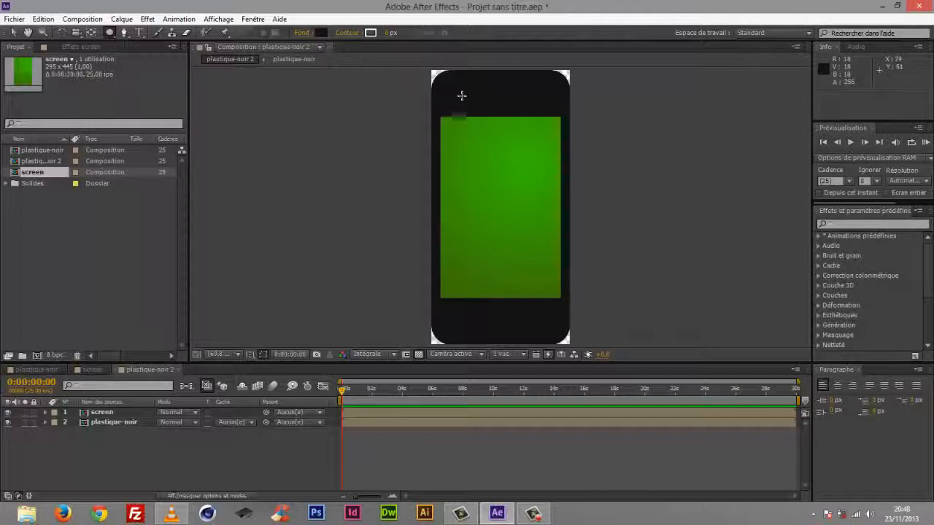
left_click_drag(458, 94, 470, 107)
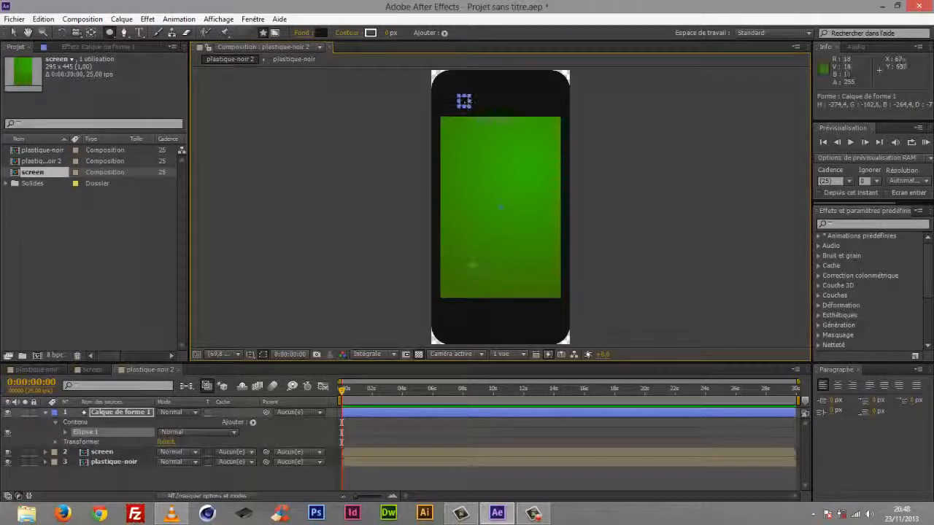
left_click(103, 412)
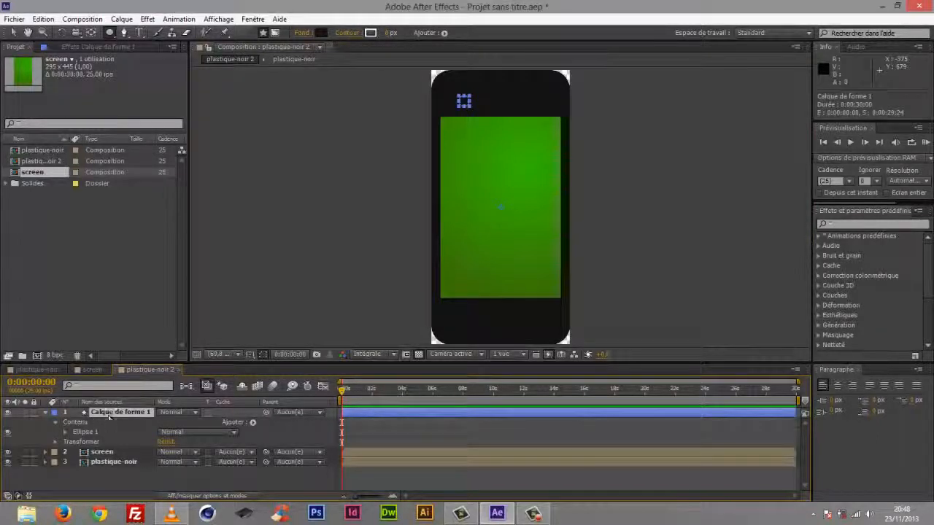
key("Return")
type("camera")
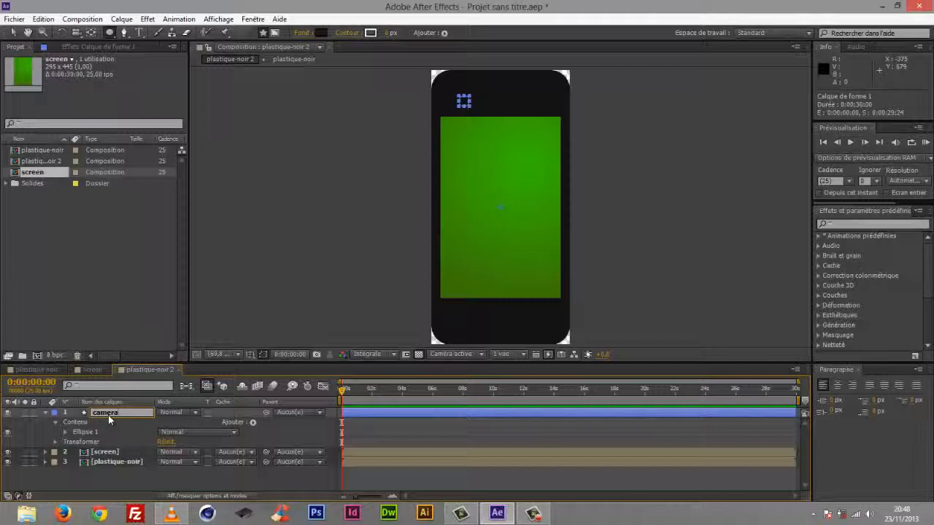
key("Return")
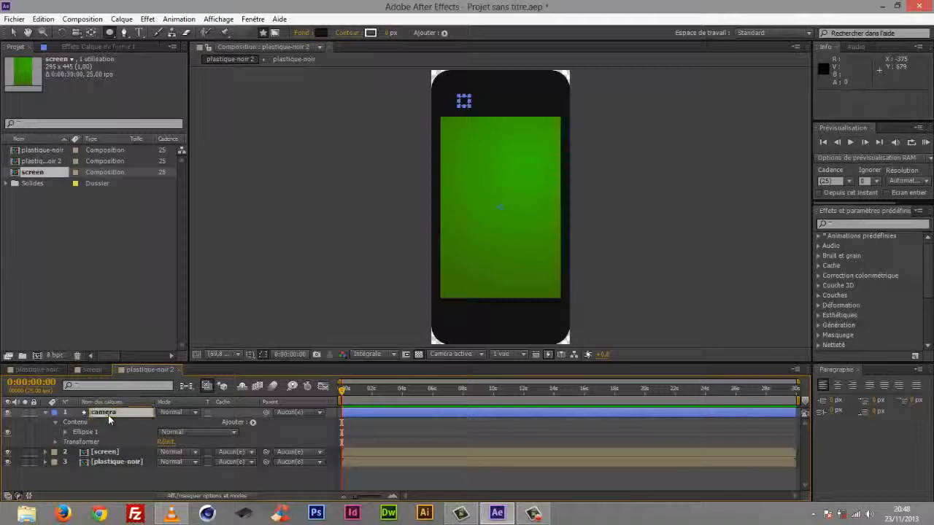
- Set the ellipse path size of the camera layer to 10, 10
left_click(65, 431)
left_click(75, 442)
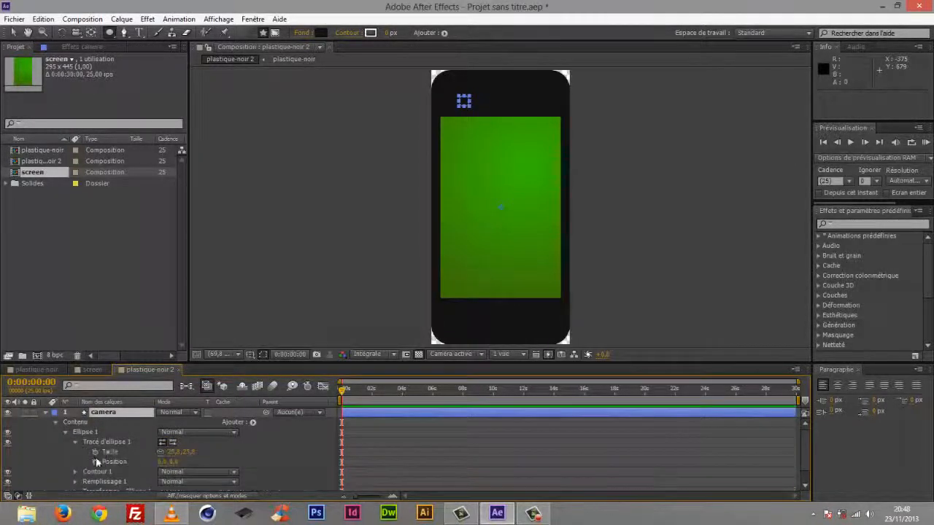
left_click(173, 452)
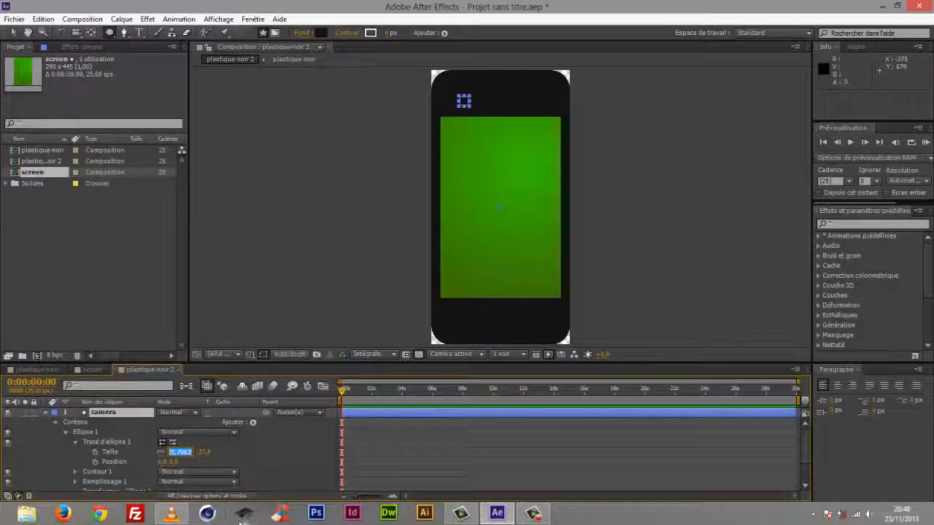
key("Return")
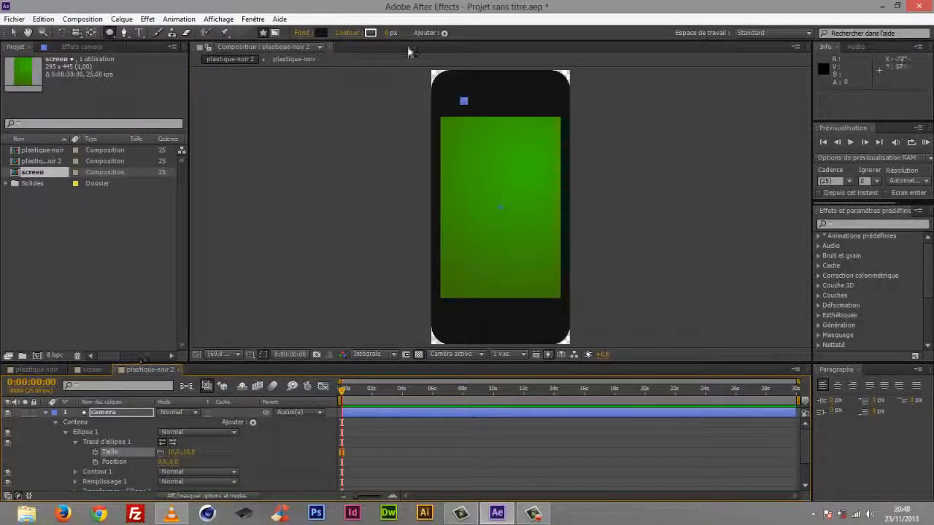
- Give the camera circle a 2 px black stroke
left_click(388, 33)
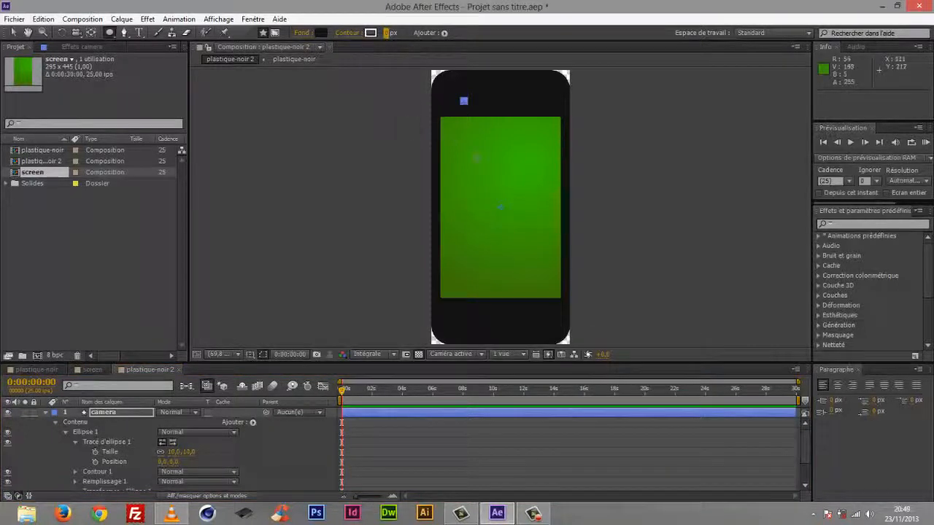
left_click(370, 33)
left_click_drag(110, 328, 28, 360)
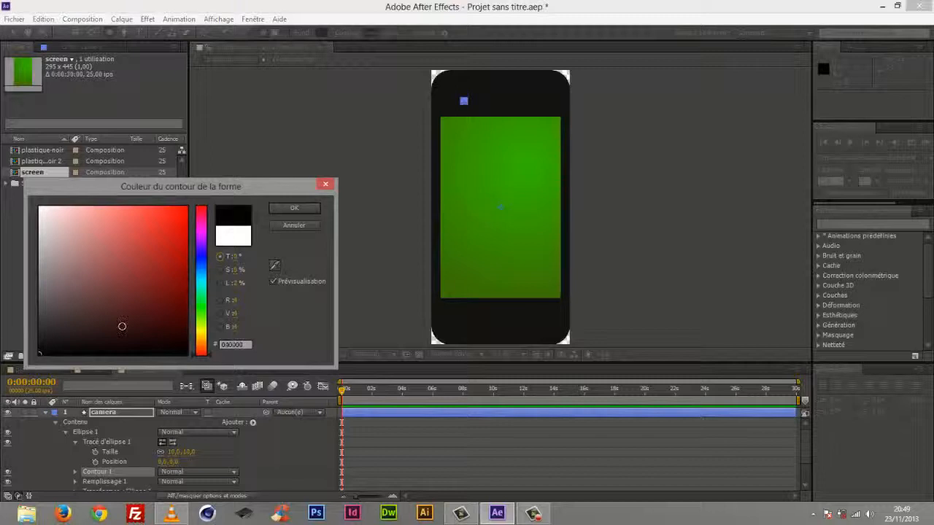
left_click(295, 210)
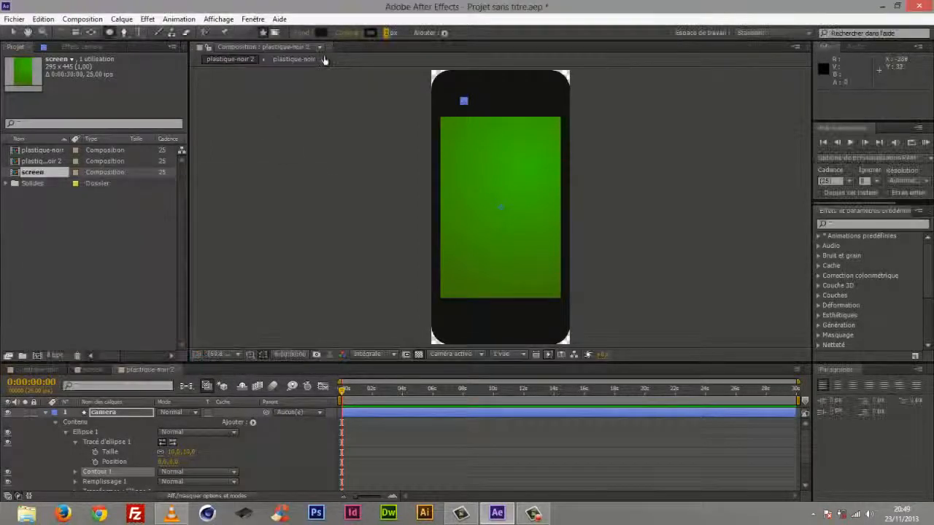
- Change the camera circle's fill to a very dark blue, then collapse the layer's properties and deselect it
left_click(323, 33)
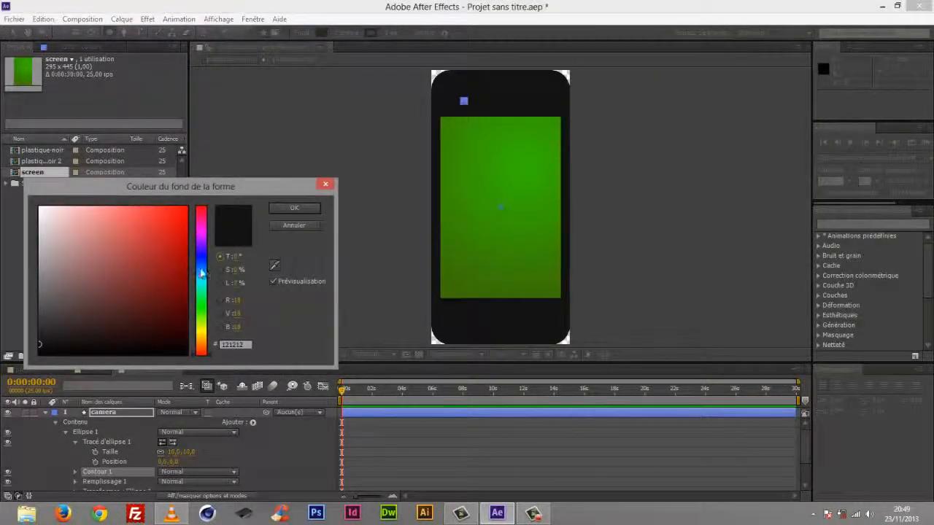
left_click_drag(203, 273, 183, 299)
left_click(291, 209)
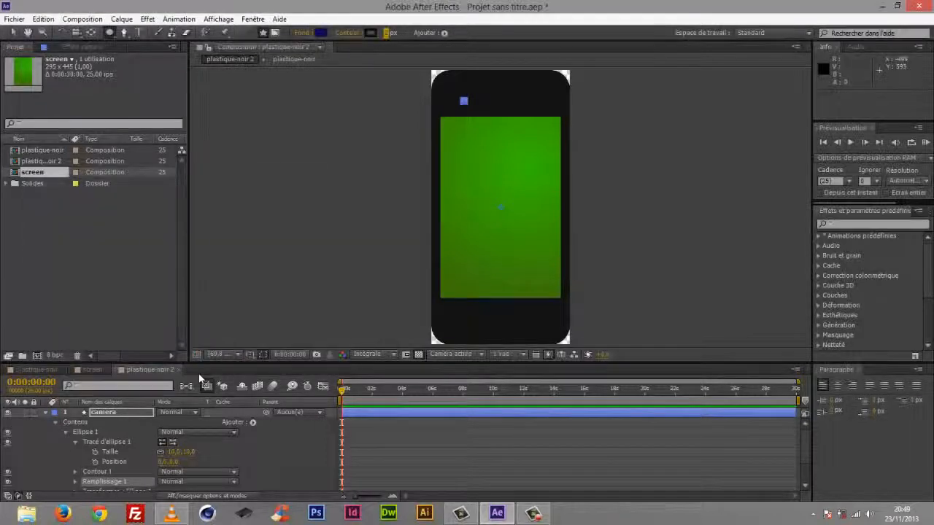
left_click(45, 416)
left_click(121, 473)
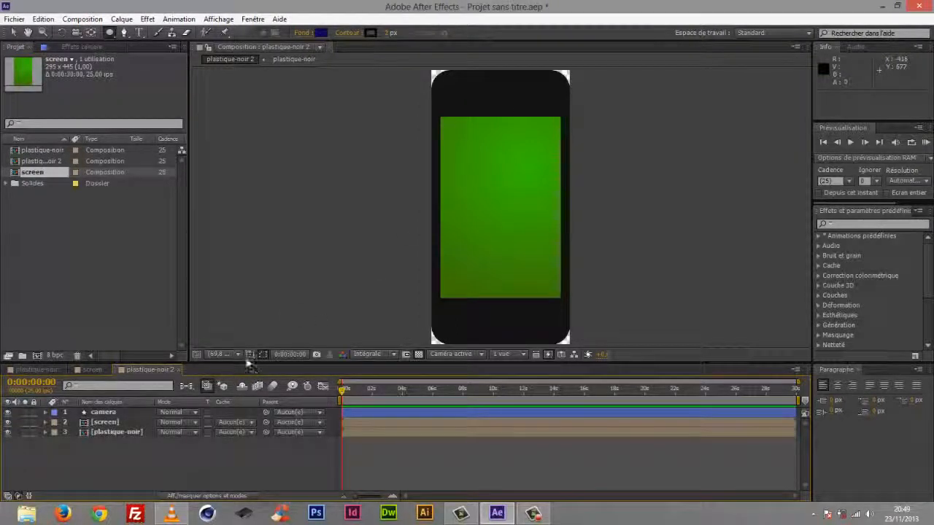
- Apply the Bruit effect to the camera layer, with the phone's upper part in view at 100 %
left_click(223, 354)
left_click(240, 265)
key("h")
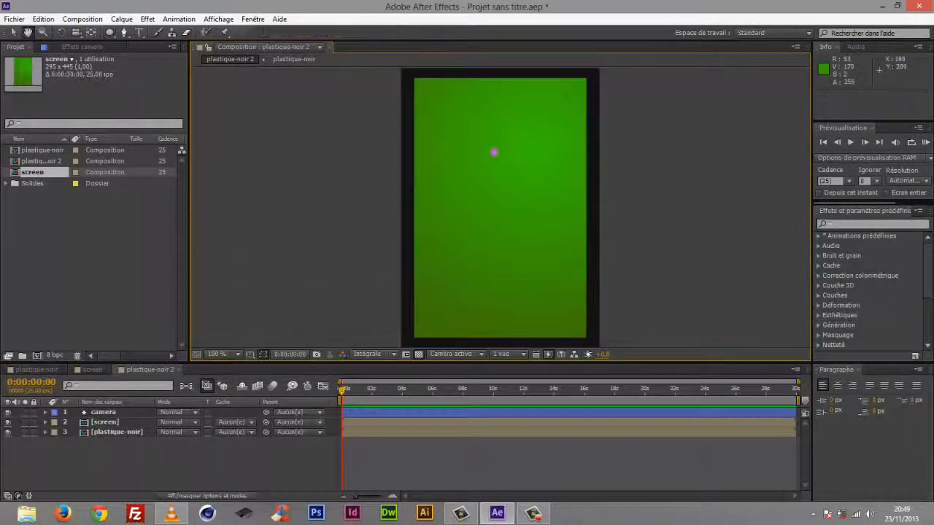
left_click_drag(493, 133, 471, 245)
left_click_drag(471, 181, 463, 216)
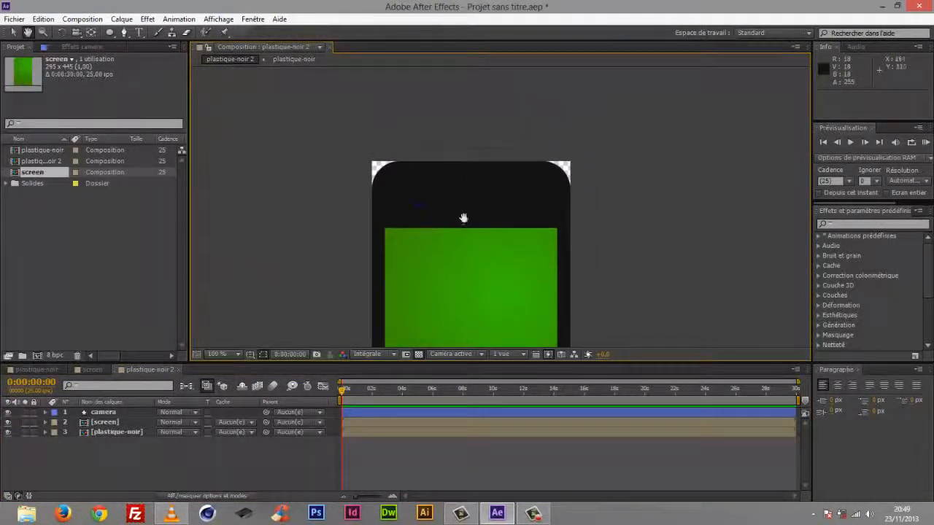
left_click(108, 412)
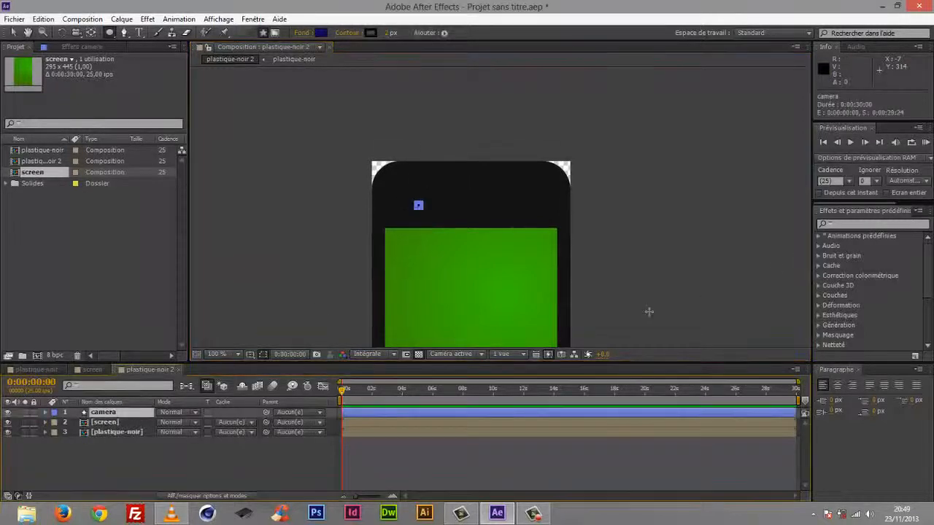
left_click(868, 224)
type("b")
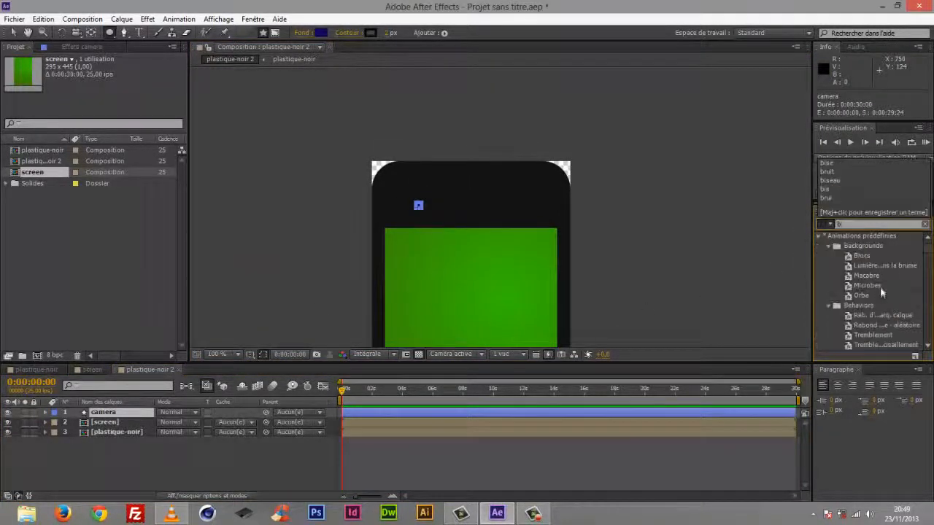
type("rui")
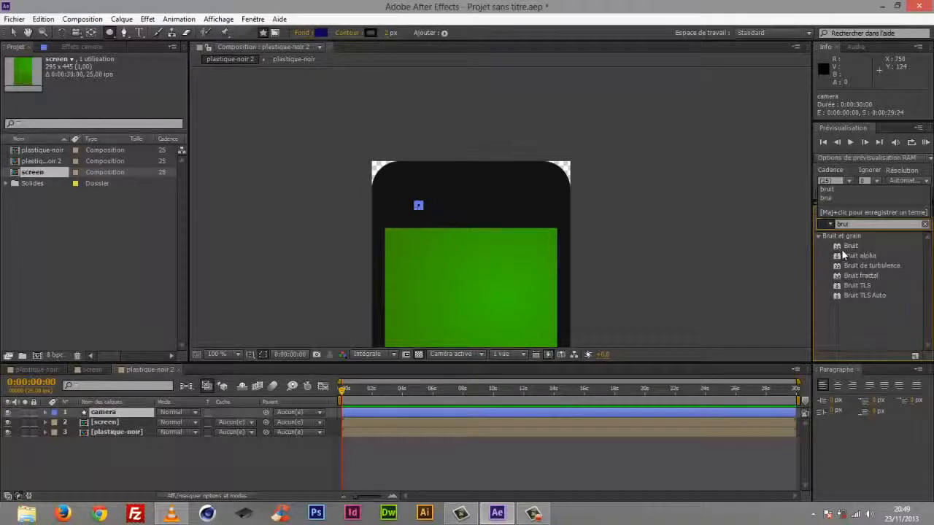
left_click(848, 245)
left_click_drag(845, 245, 104, 414)
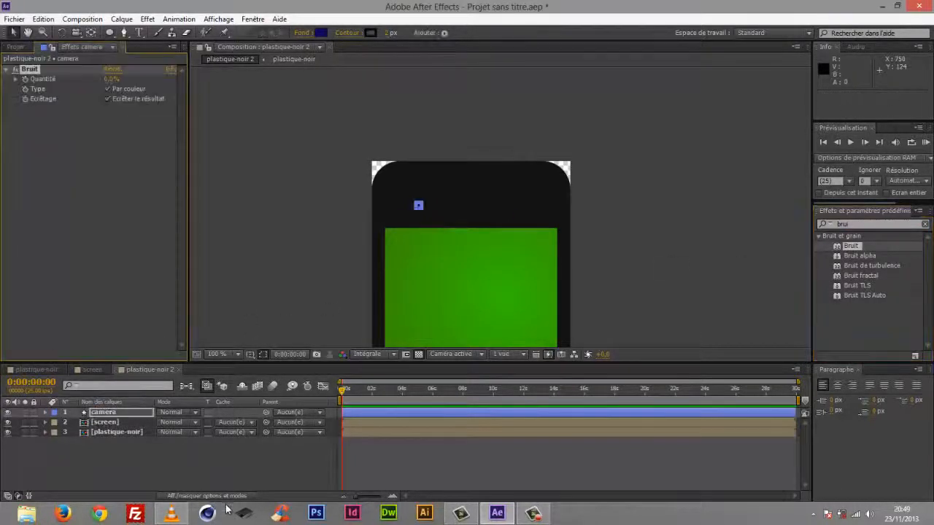
- Set the Bruit effect's Quantité to 5 % and deselect the camera layer
left_click(111, 79)
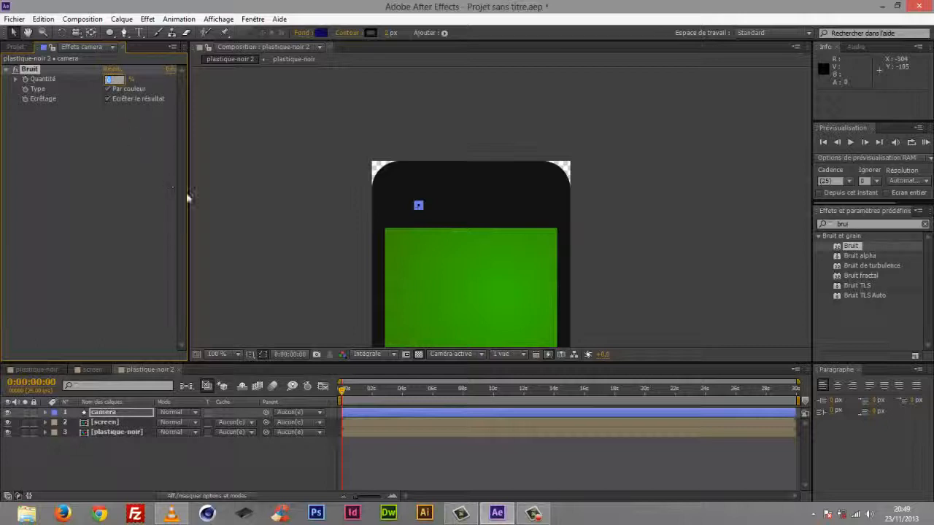
type("5")
key("Return")
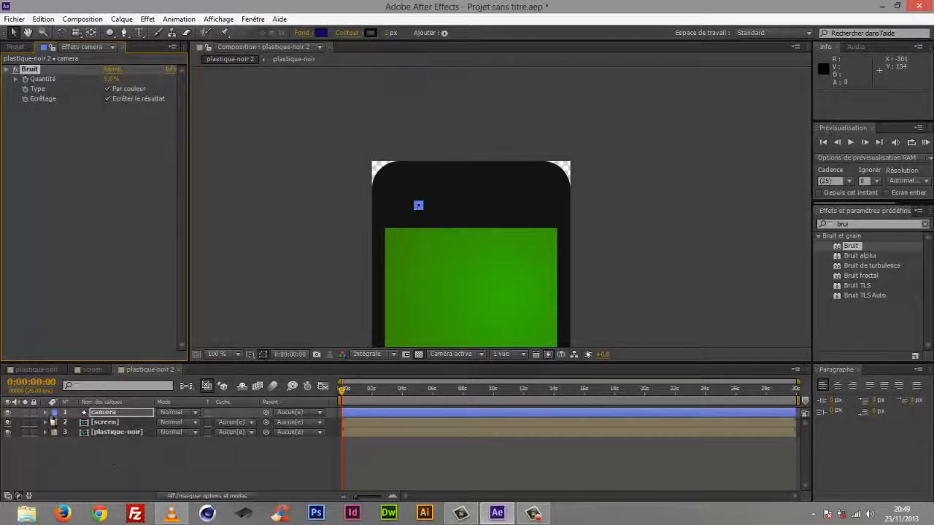
left_click(118, 458)
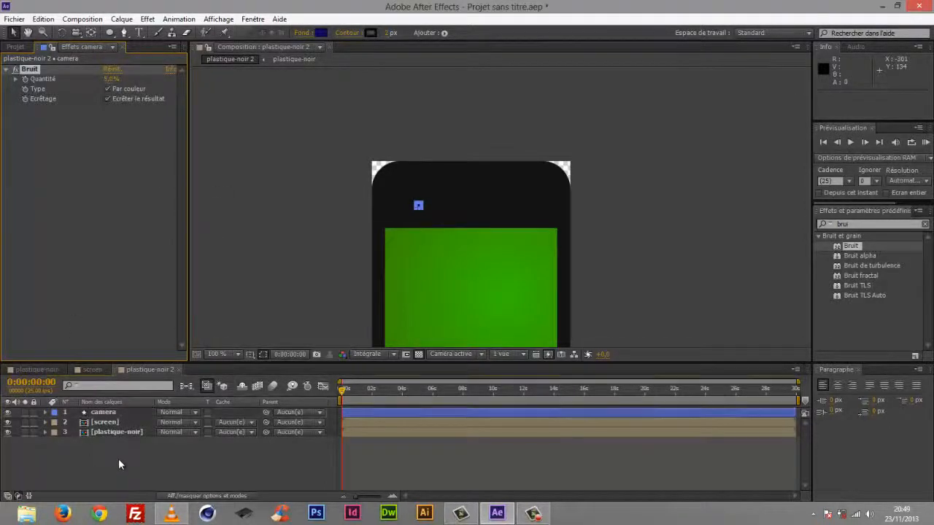
- Set the Bruit effect's Quantité to 15 % and deselect the camera layer to view the circle
left_click(111, 79)
type("15")
key("Return")
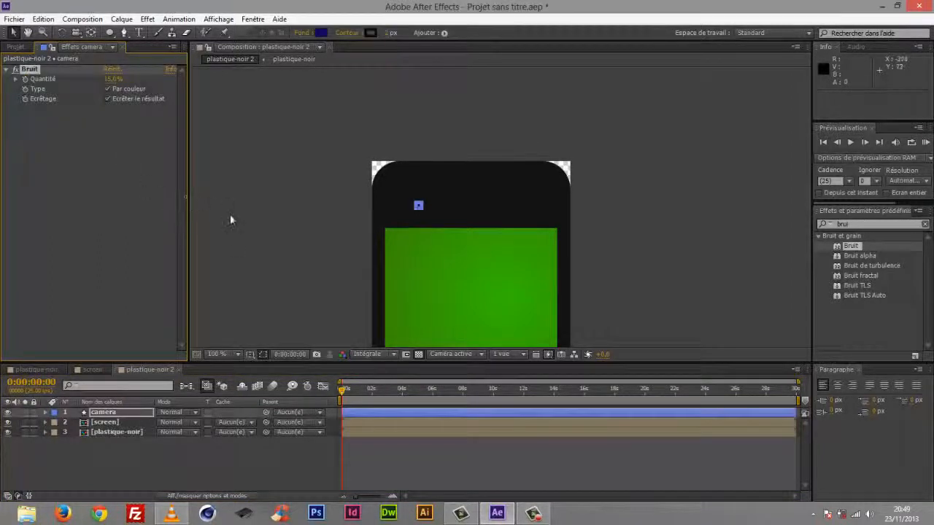
left_click(302, 308)
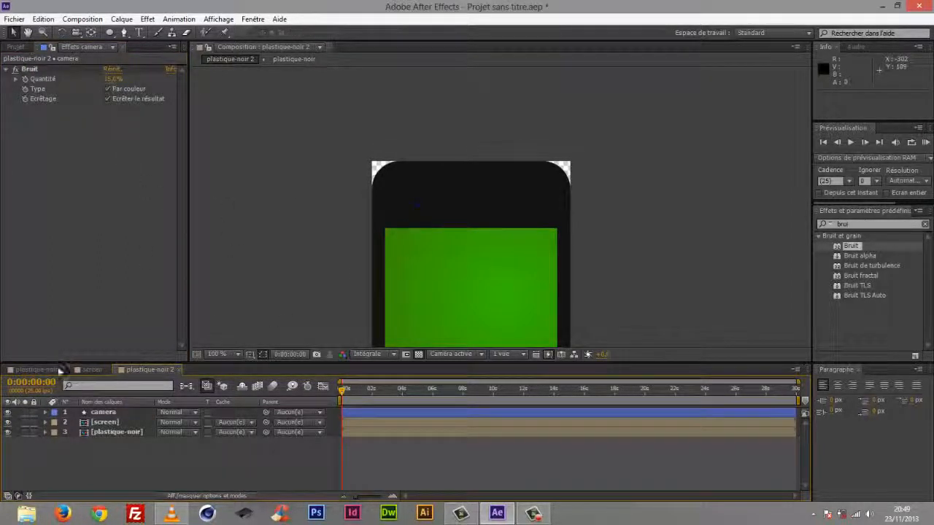
- Find the Biseau alpha effect and add it to the camera layer, after Bruit
left_click(108, 412)
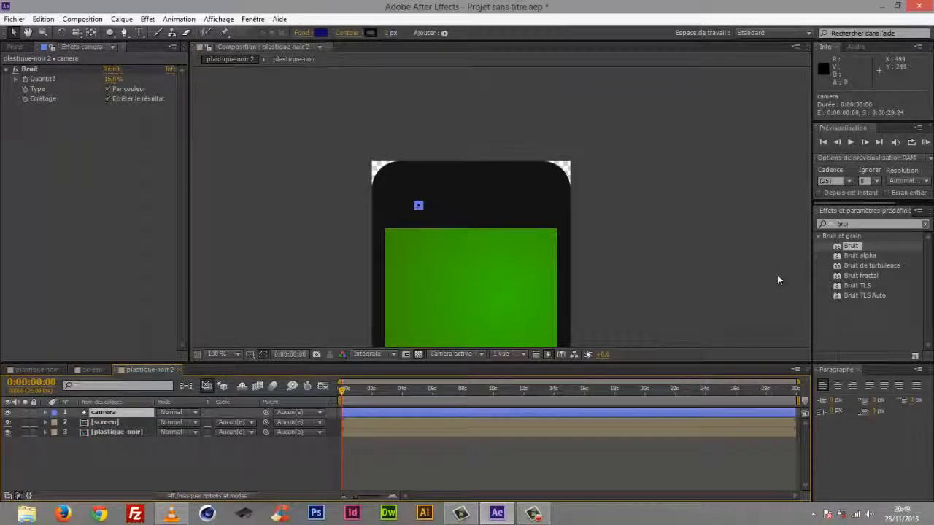
left_click(865, 216)
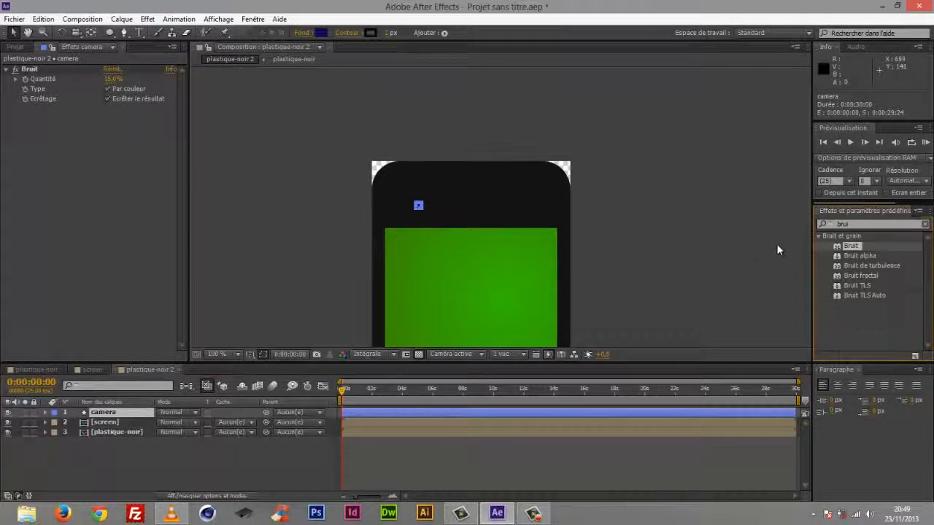
left_click(846, 224)
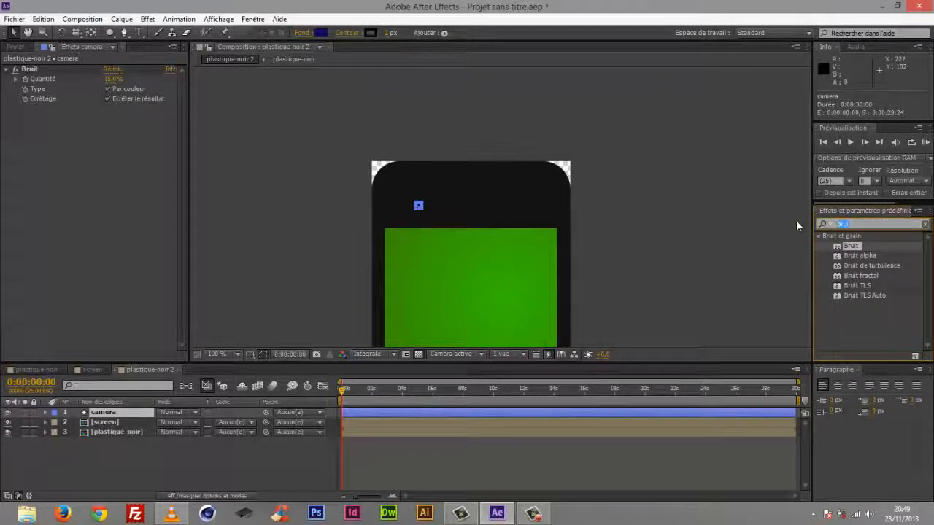
type("biseau")
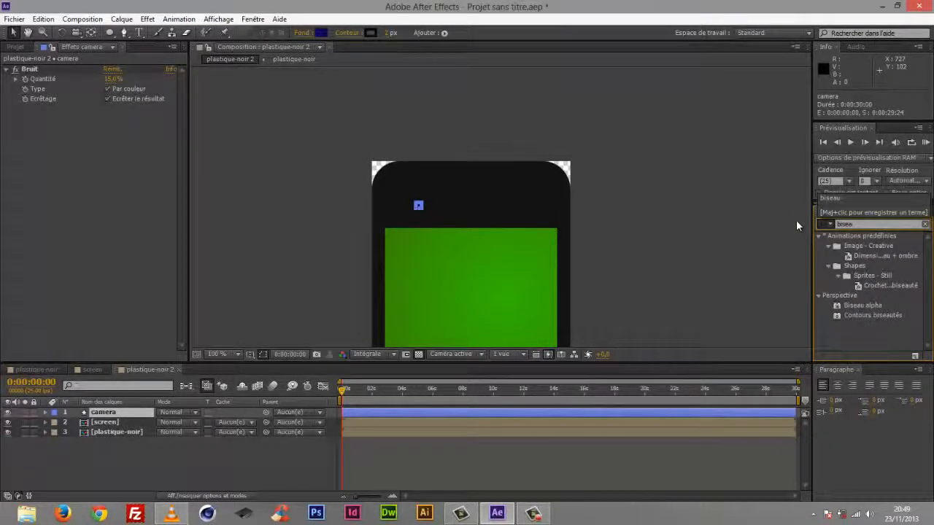
left_click_drag(847, 306, 48, 143)
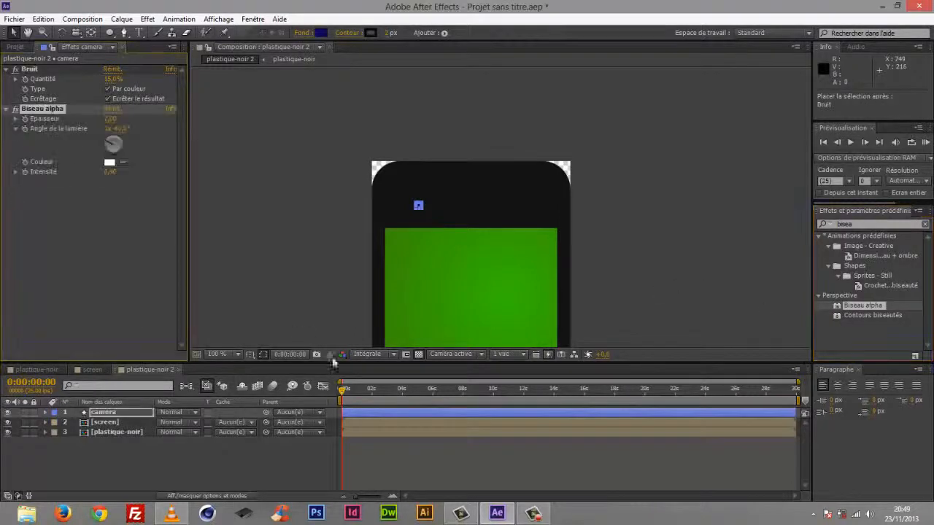
- Set the Biseau alpha effect's Epaisseur to 4, light angle to -90° and Intensité to 0,38
left_click(111, 119)
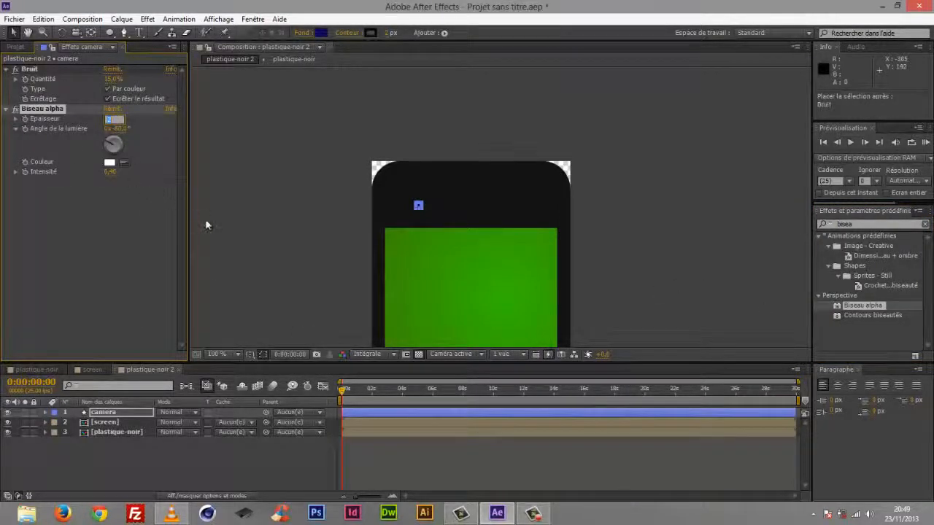
type("4")
left_click(119, 129)
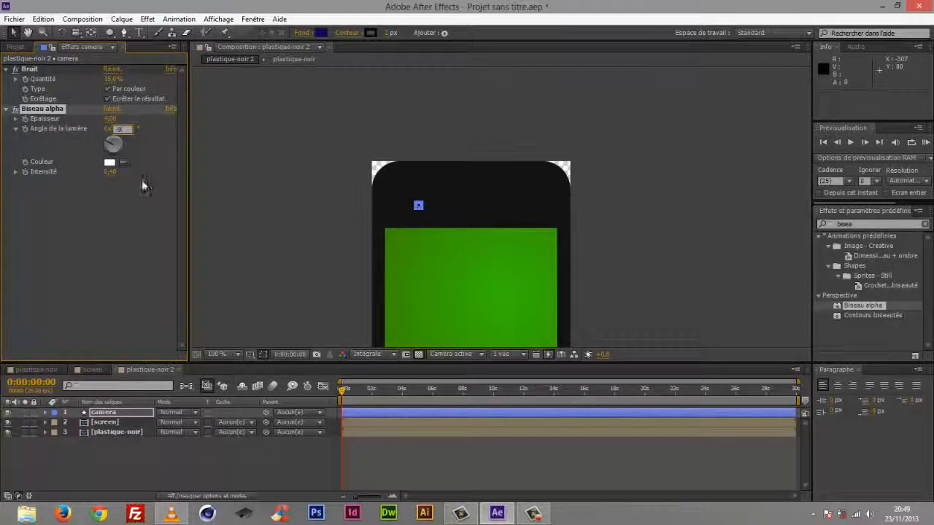
left_click(110, 172)
type("0,38")
key("Return")
left_click(143, 464)
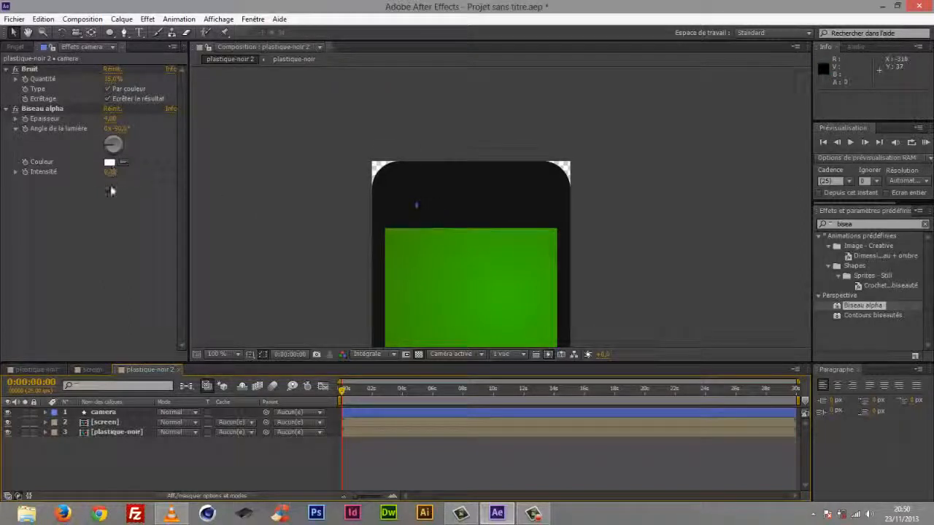
- Set the Epaisseur of the camera layer's Biseau alpha effect to 2
left_click(110, 119)
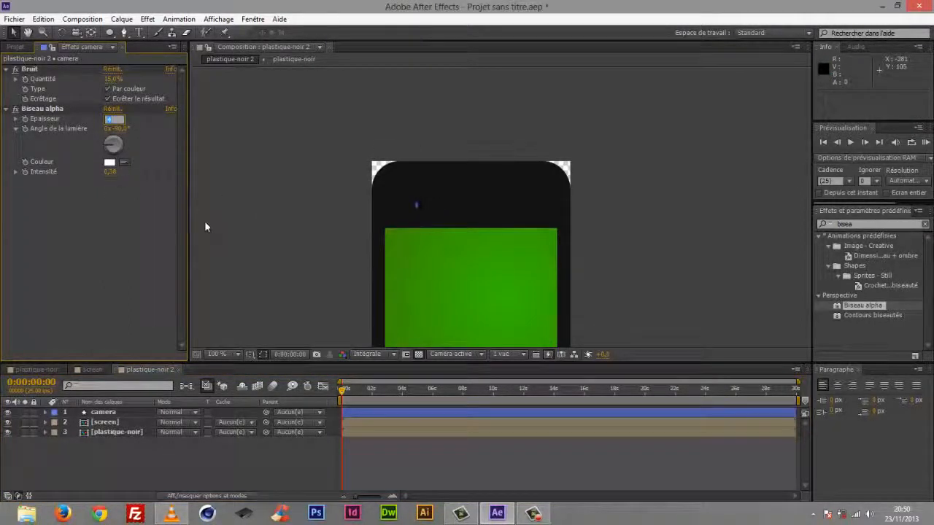
type("2")
key("Return")
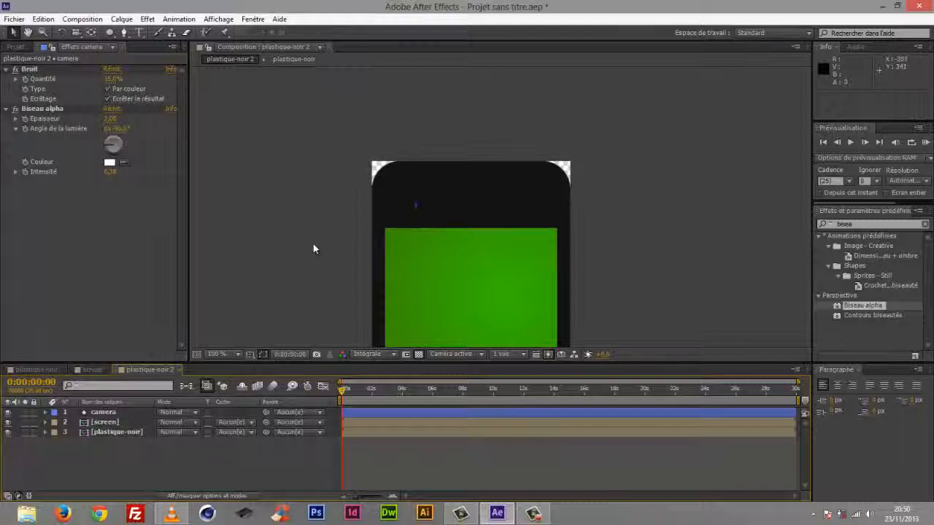
- Nudge the camera circle up and to the right, to position about 197, 325,5, and deselect it
left_click(103, 413)
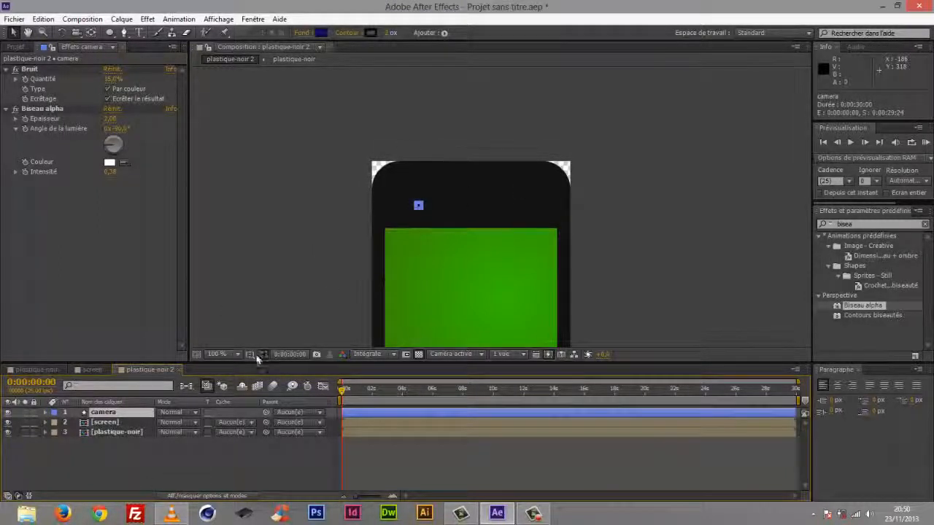
key("Return")
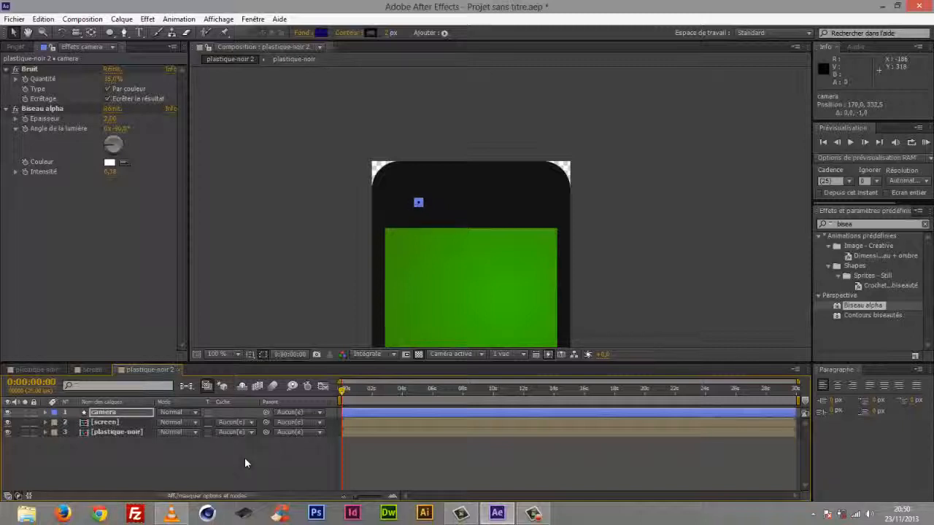
key("Up")
key("shift+Up")
key("shift+Right")
key("shift+Right")
key("shift+Down")
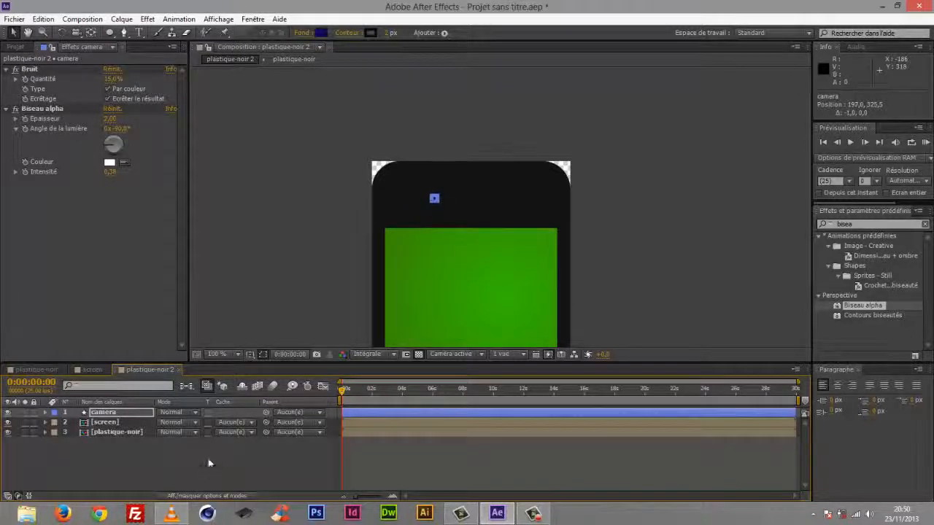
left_click(209, 463)
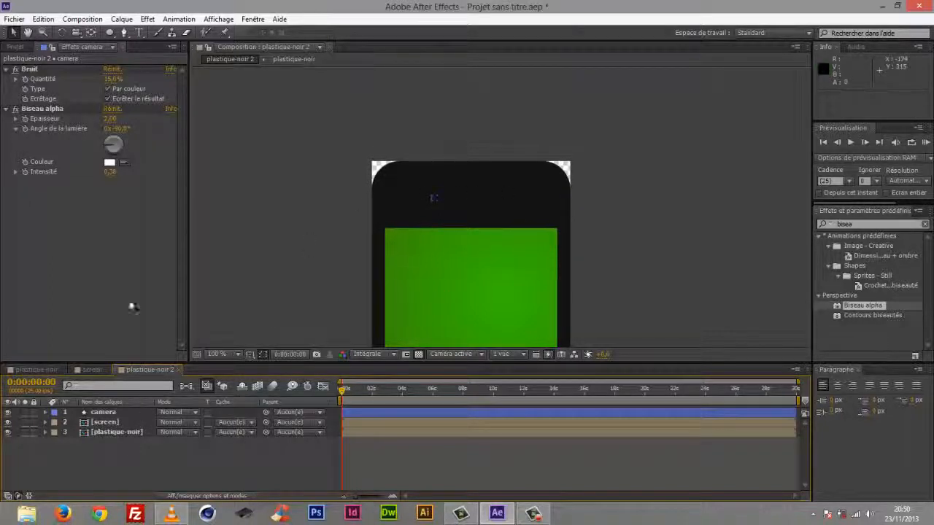
- Draw a thin horizontal rounded rectangle about 107 px wide just right of the camera circle, above the green screen
left_click(110, 32)
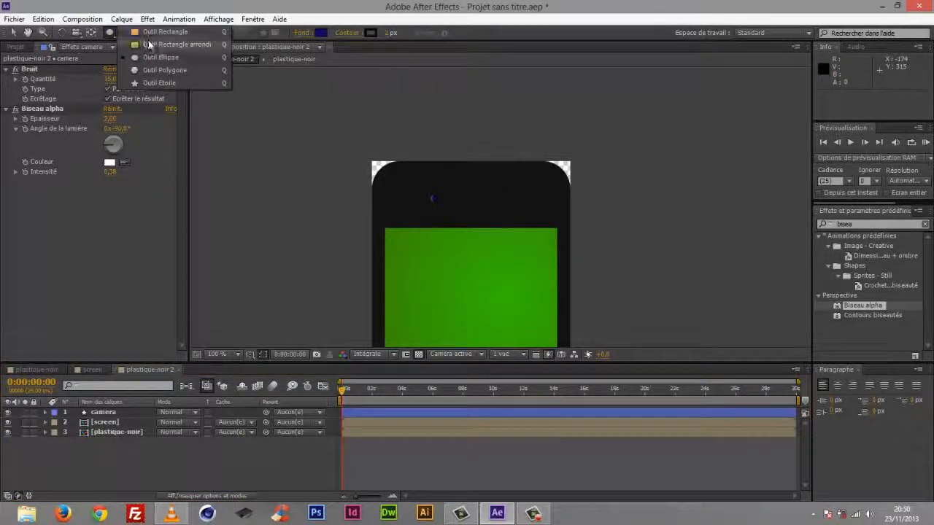
left_click(148, 44)
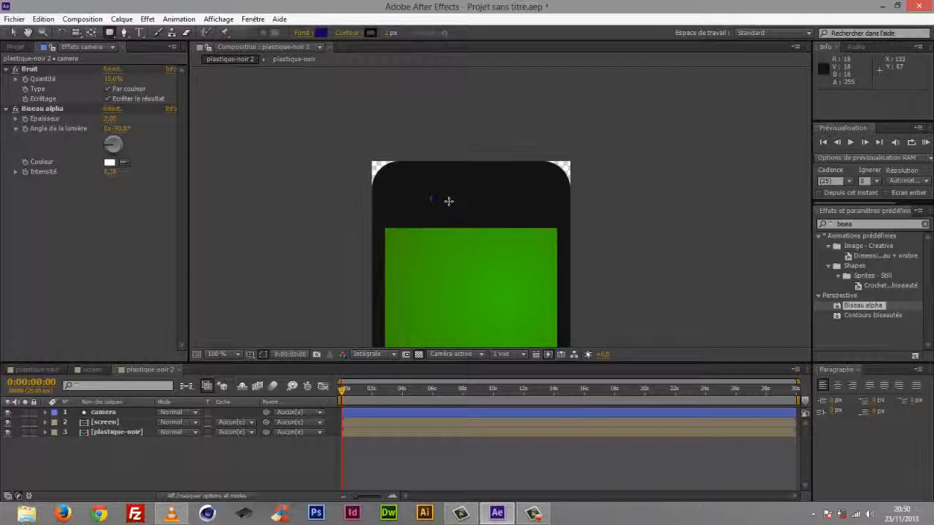
left_click_drag(448, 200, 510, 197)
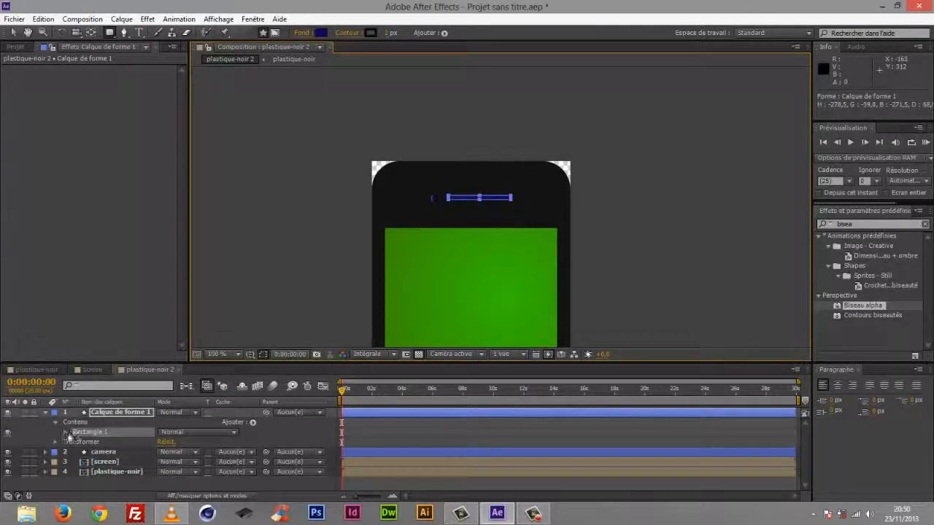
- Rename the new shape layer as ectouteur
left_click(113, 412)
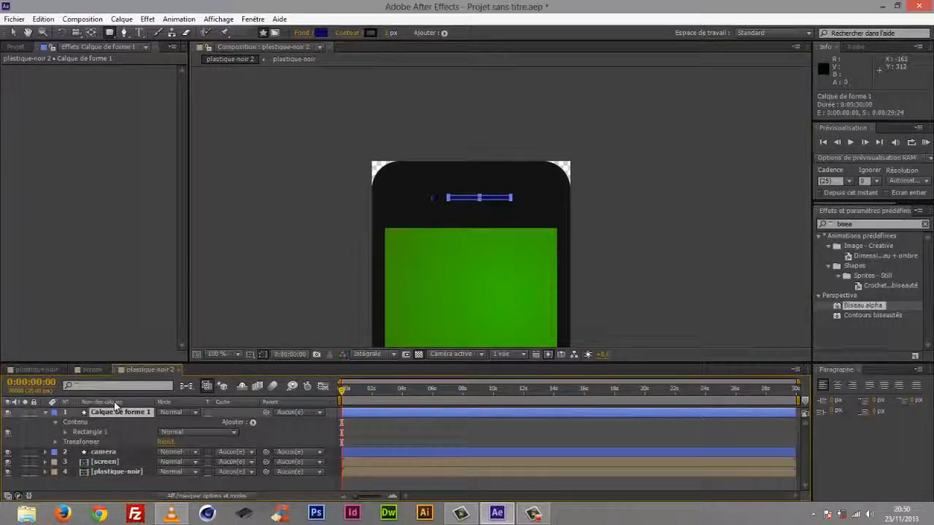
key("Return")
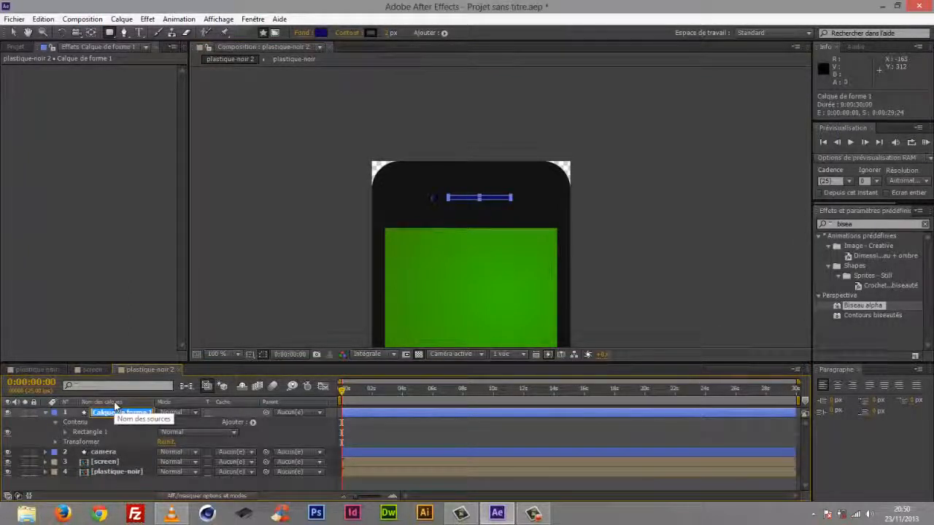
type("ect")
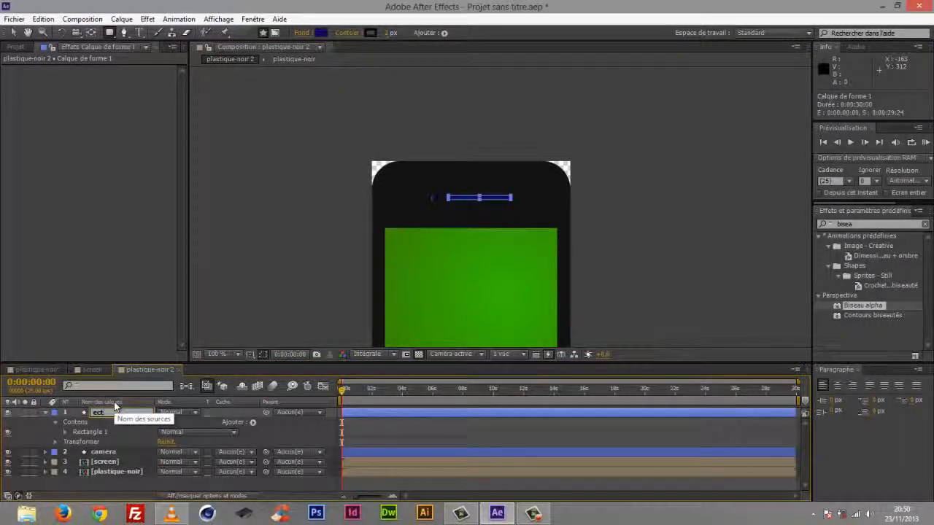
type("outeur")
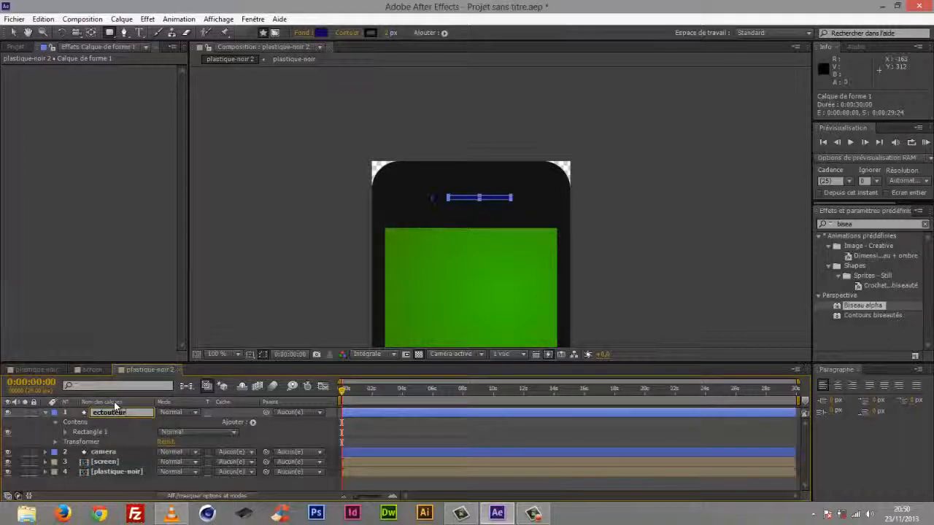
key("Return")
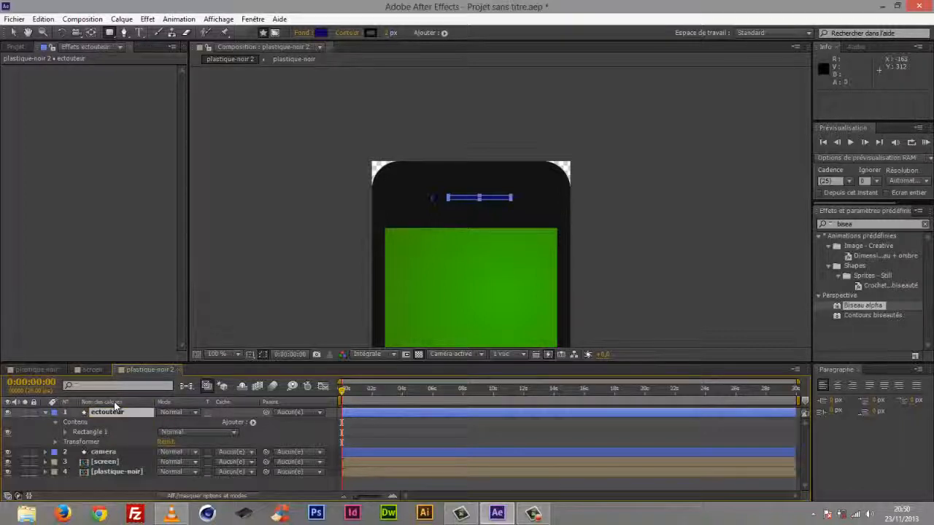
- Set the width of the ectouteur layer's rectangle path to 70, then collapse and deselect the layer
left_click(67, 433)
left_click(65, 431)
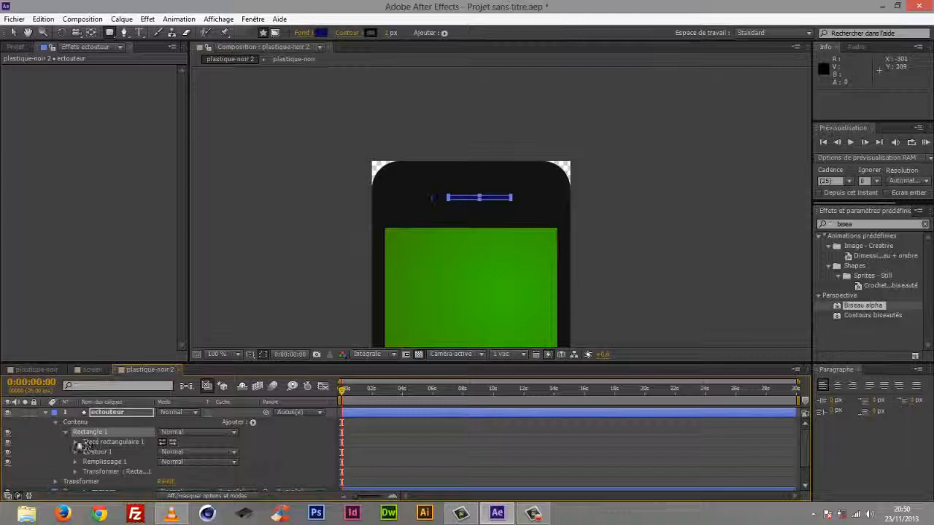
left_click(76, 442)
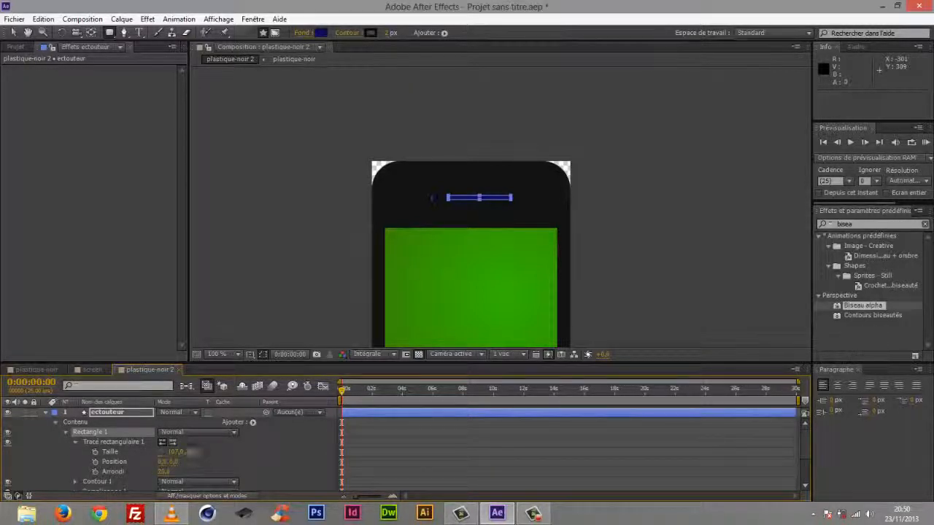
left_click(194, 451)
key("shift+Tab")
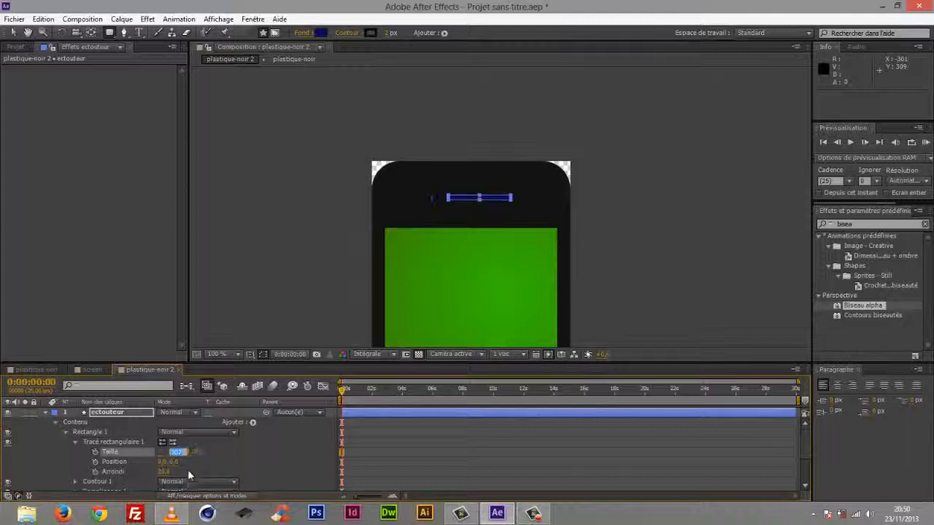
type("70")
key("Return")
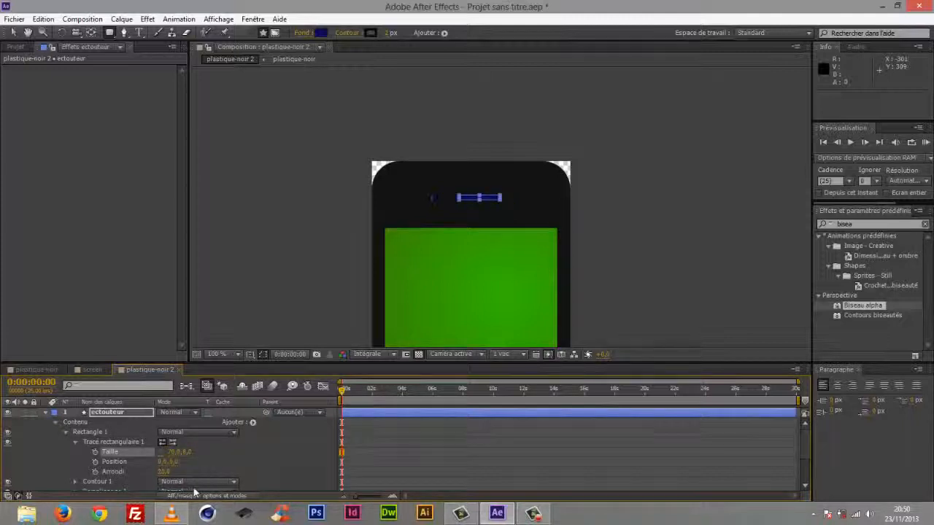
left_click(49, 412)
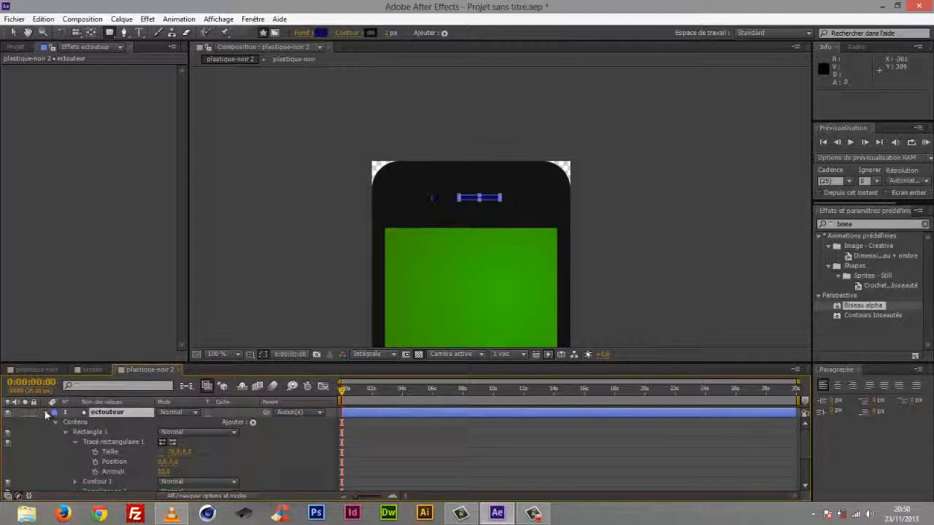
left_click(46, 413)
left_click(88, 452)
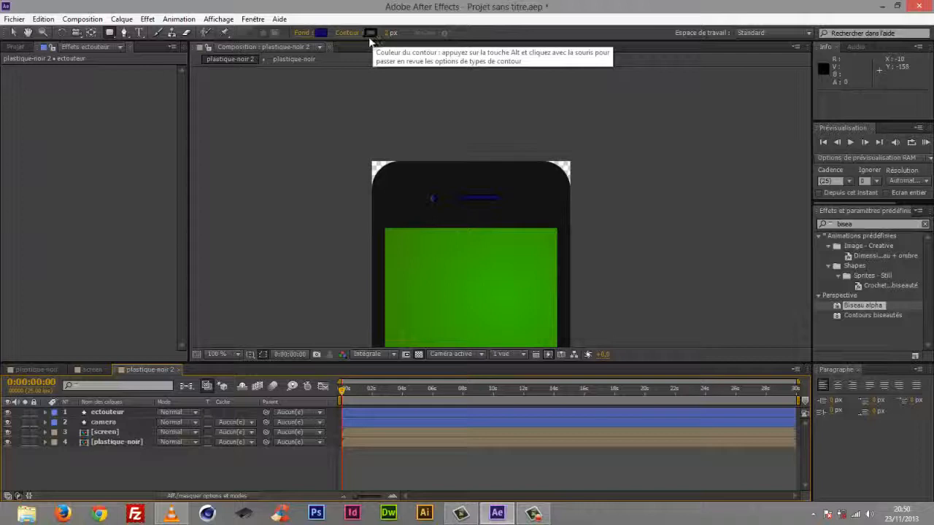
- Try to change the shape fill colour to grey with no layer selected
left_click(320, 33)
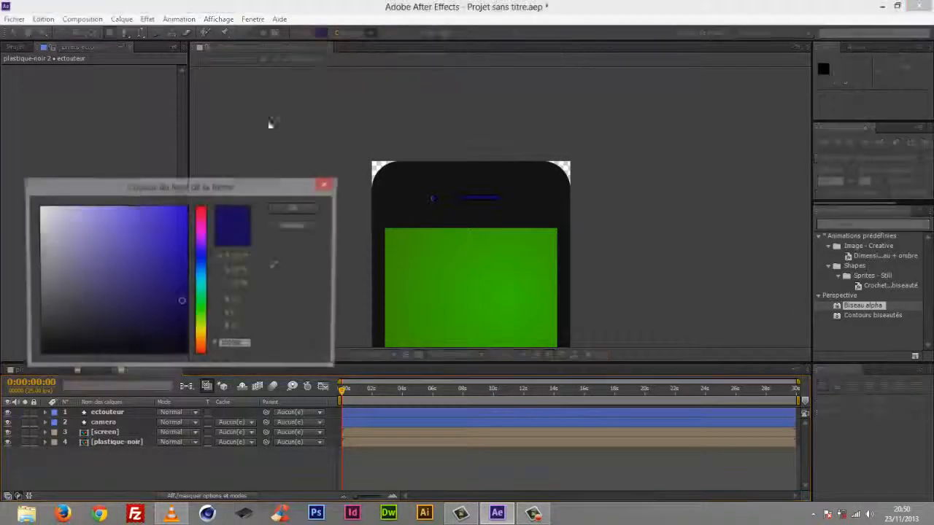
left_click(34, 286)
left_click(294, 208)
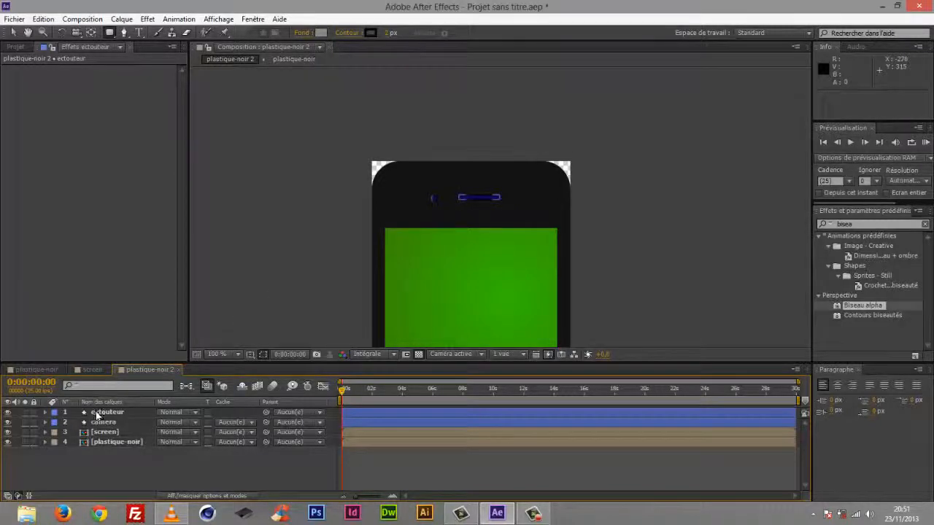
- Change the ectouteur layer's fill colour to light grey
left_click(100, 413)
left_click(321, 34)
left_click_drag(41, 271, 40, 289)
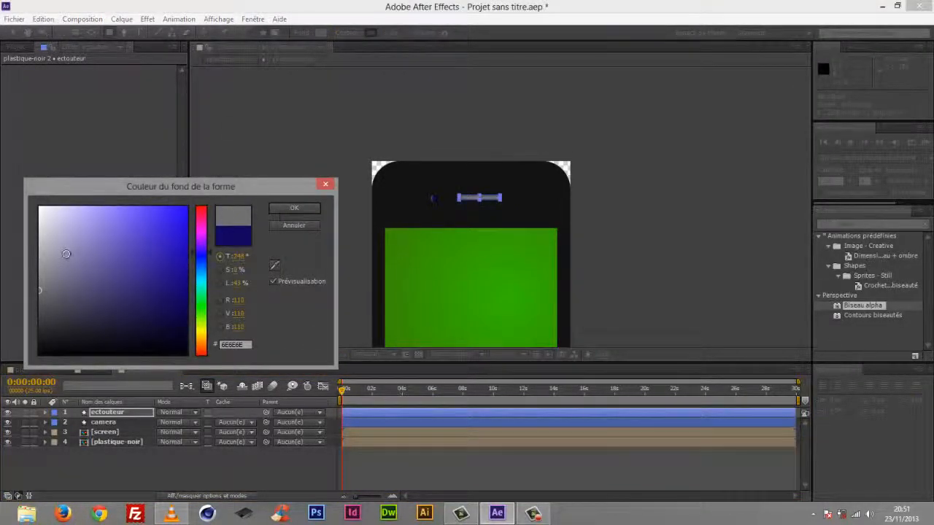
left_click_drag(65, 254, 42, 263)
left_click(310, 209)
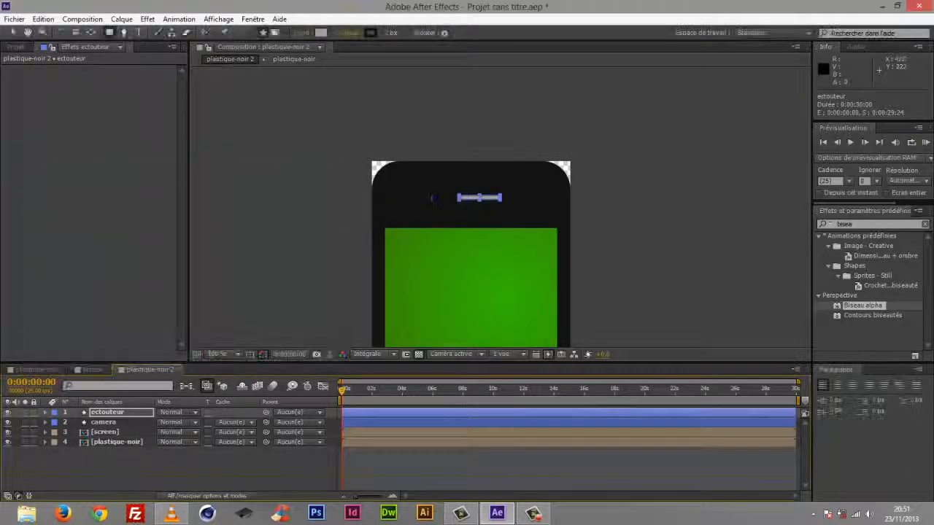
- Find the Bruit effect and add it to the ectouteur layer
double_click(845, 224)
type("brui")
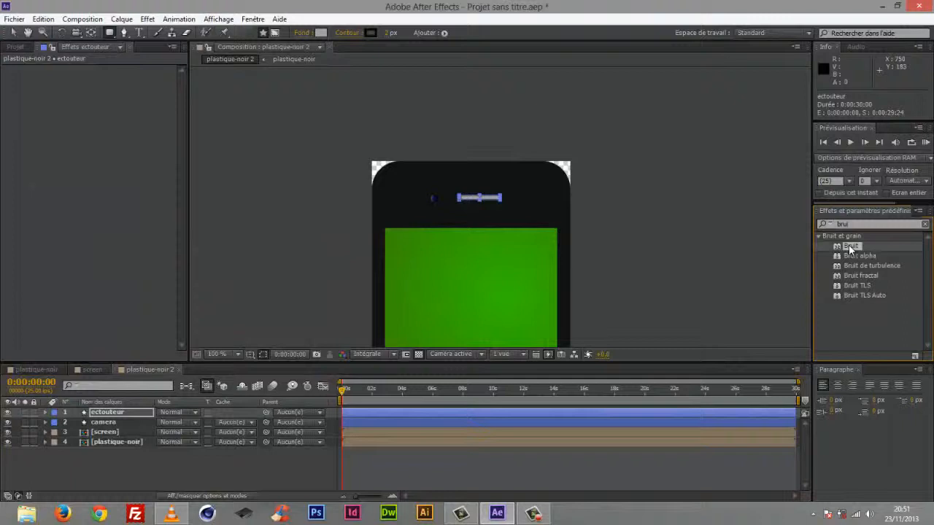
left_click_drag(850, 249, 102, 413)
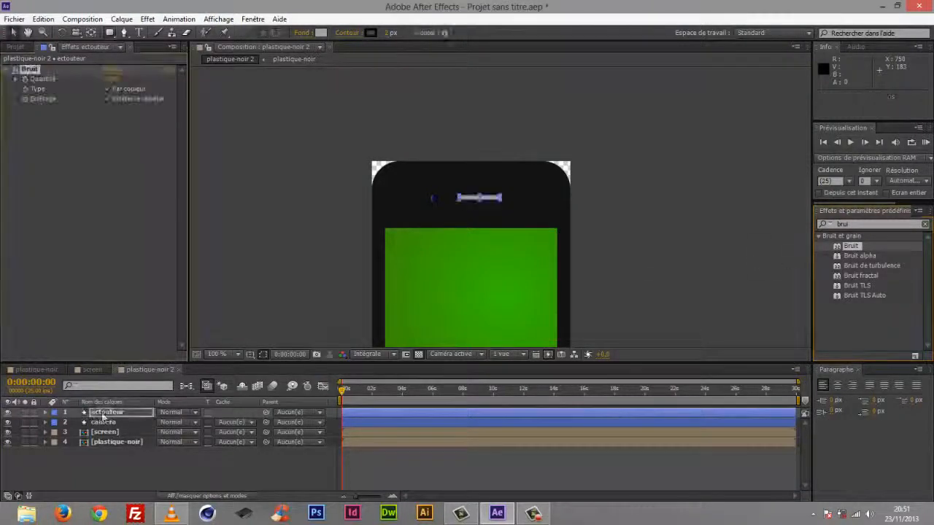
- Set the ectouteur layer's Bruit Quantité to 55 % with Par couleur off, and deselect the layer
left_click(112, 79)
type("55")
key("Return")
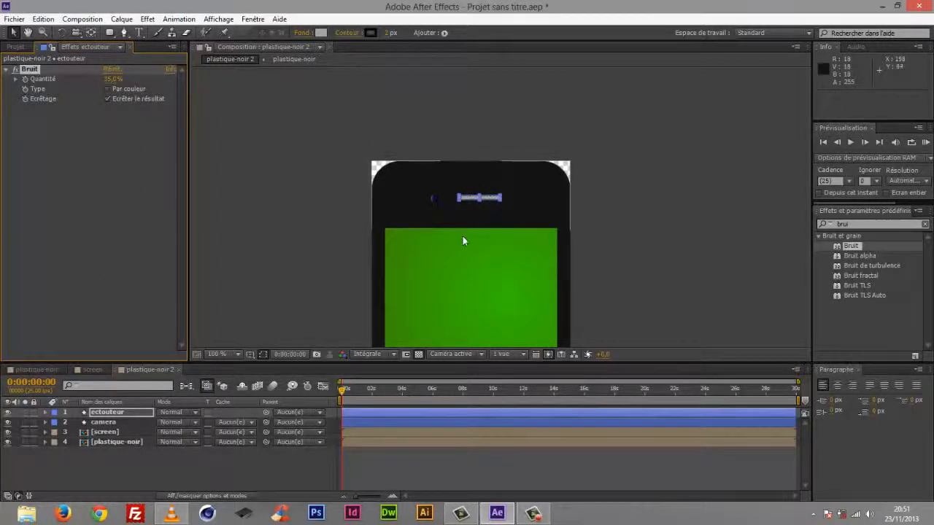
left_click(141, 467)
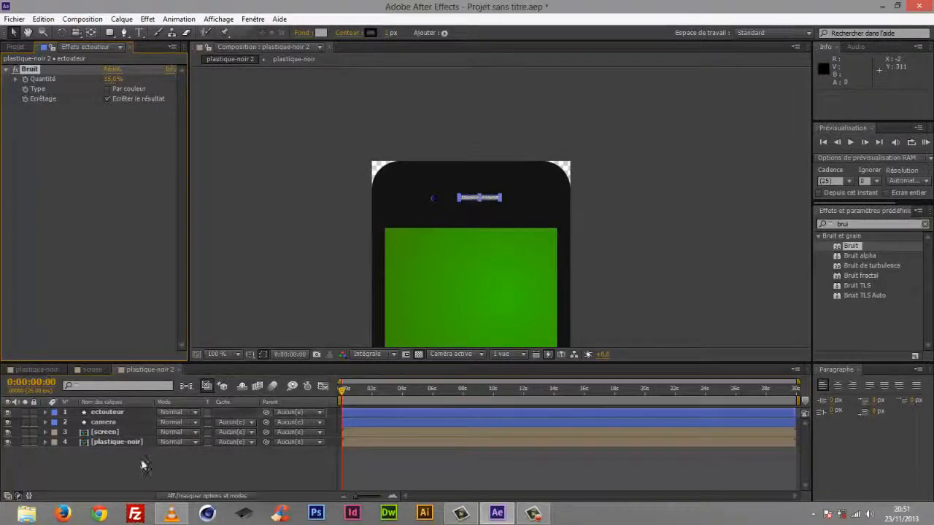
- Find the Biseau alpha effect, add it to the ectouteur layer after Bruit, and deselect the layer to view the bar
left_click(107, 413)
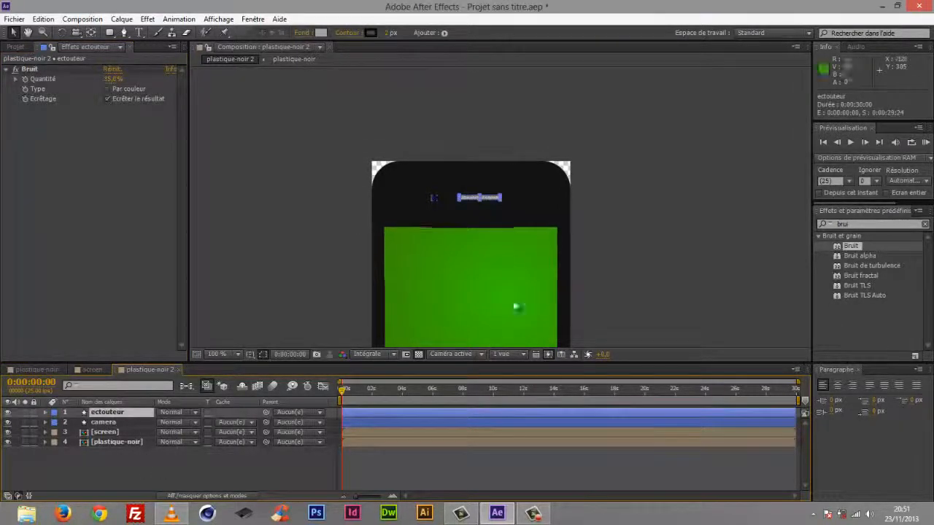
left_click(829, 224)
type("bi")
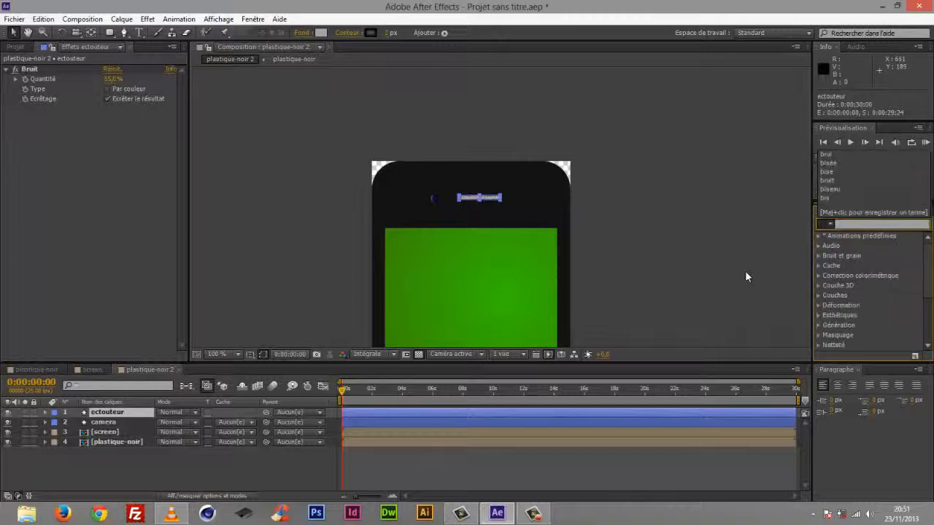
type("seau")
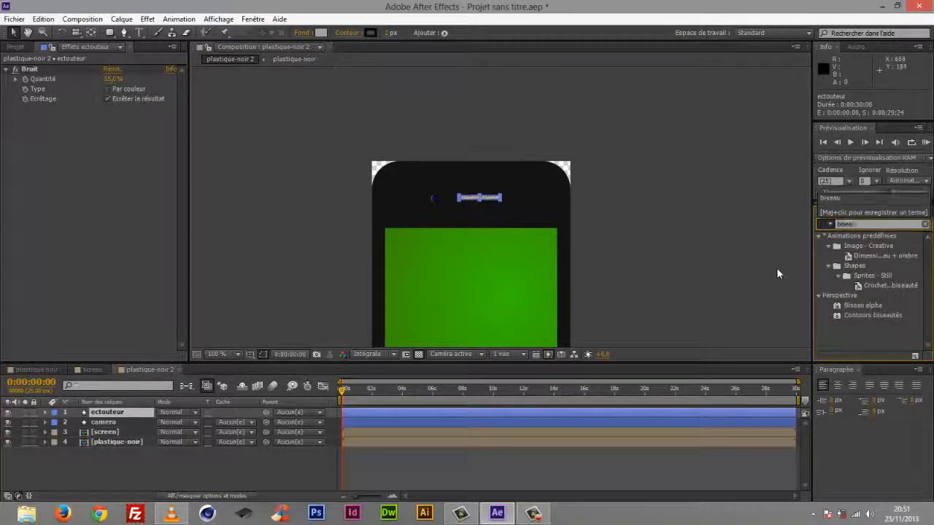
left_click_drag(858, 306, 108, 413)
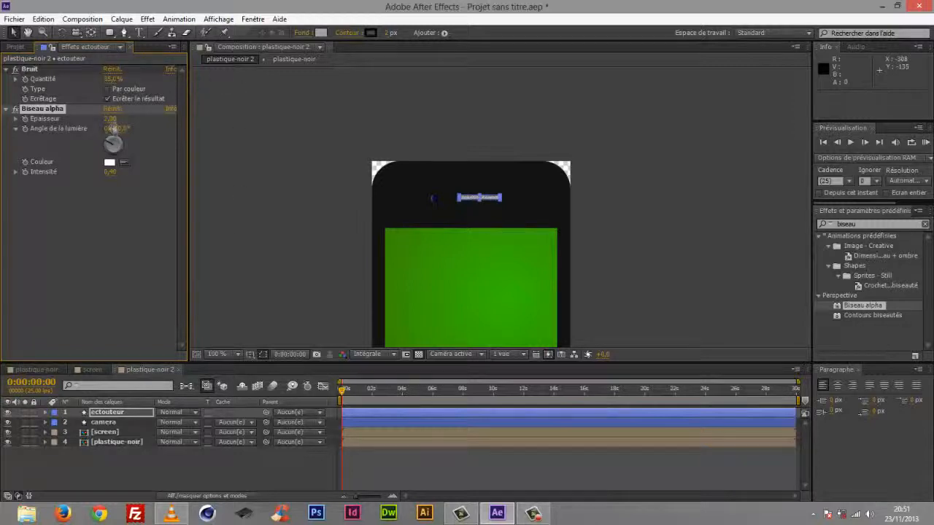
left_click(138, 230)
left_click(157, 469)
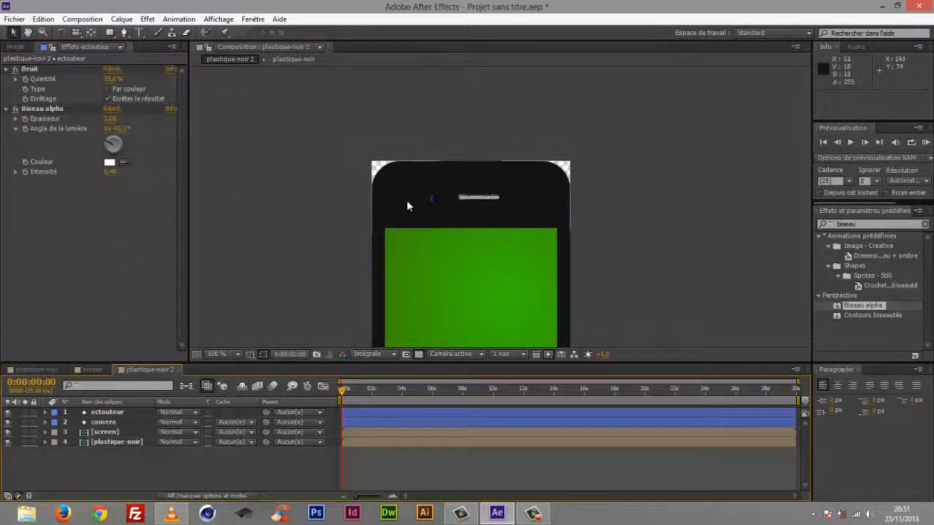
- Set the light angle of the ectouteur layer's Biseau alpha effect to -145°
left_click(120, 129)
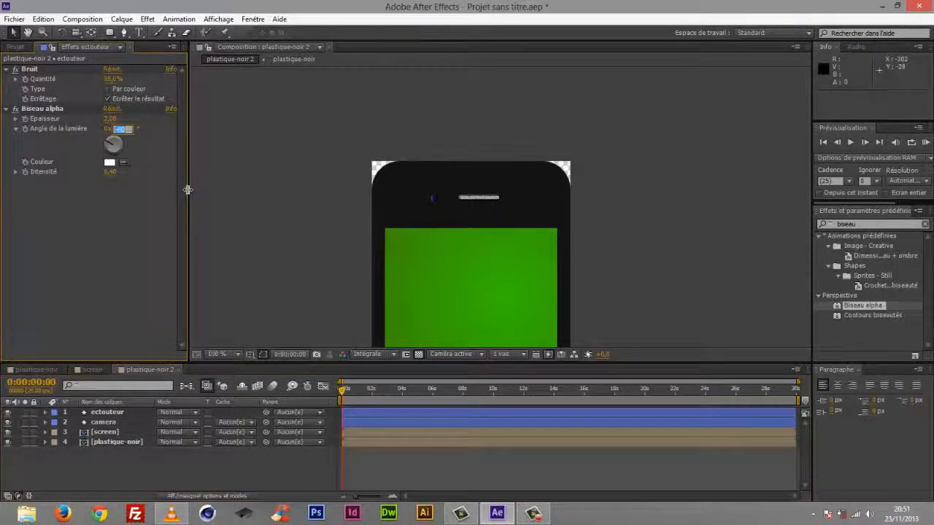
type("-145")
key("Return")
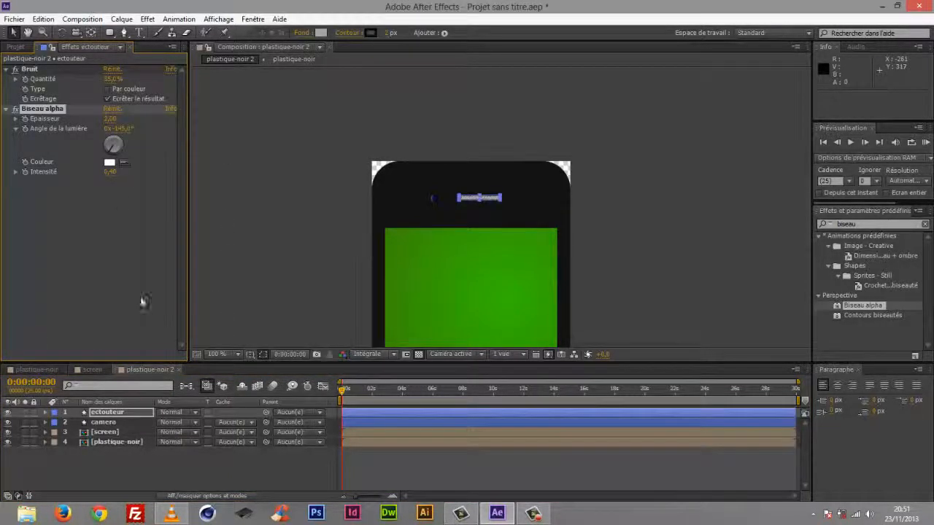
- Set the ectouteur layer's Biseau alpha Intensité to 0,18 and Epaisseur to 4, and deselect the layer
left_click(114, 175)
type("0,18")
key("Tab")
type("4")
key("Return")
left_click(192, 457)
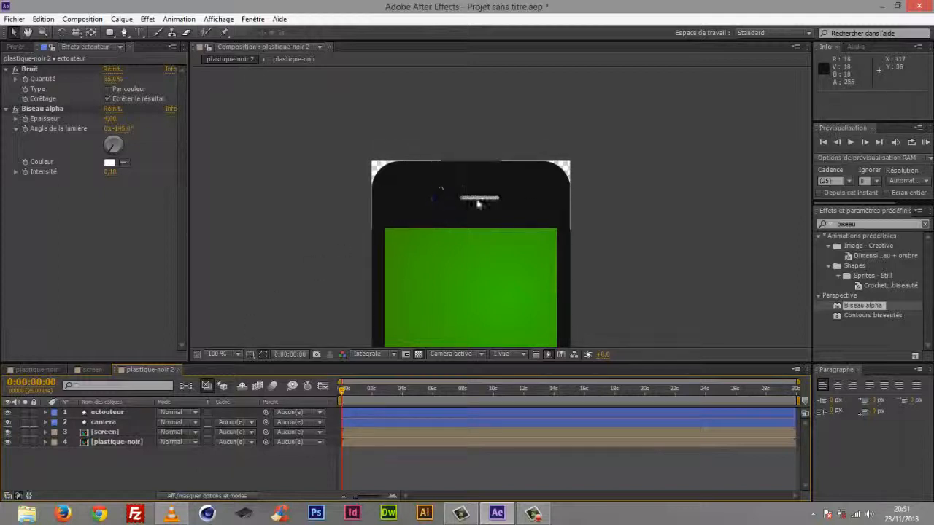
- Show the title/action safe guides and nudge the ectouteur bar onto the vertical centre mark, at position 156, 330.5
left_click(252, 354)
left_click(288, 367)
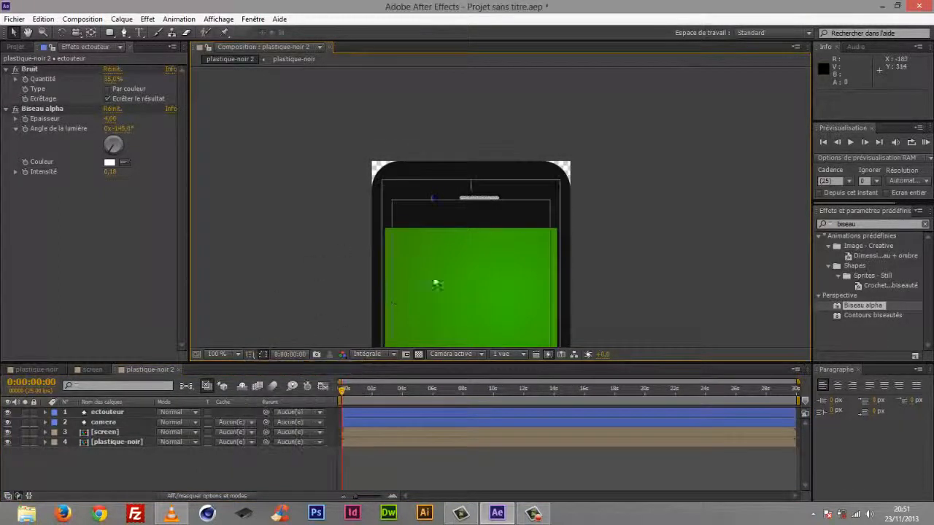
left_click(489, 199)
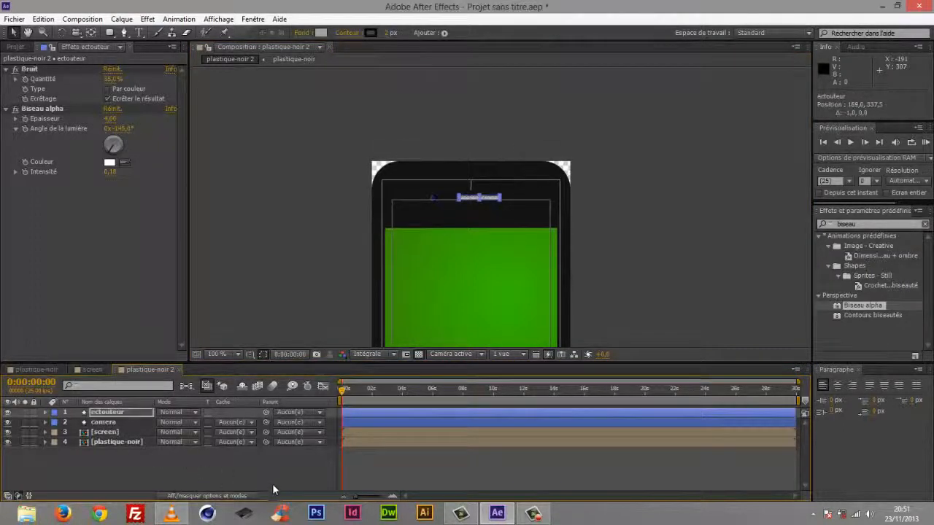
key("Left")
key("Left")
key("Left")
key("Left")
key("Up")
key("Left")
key("Left")
key("Left")
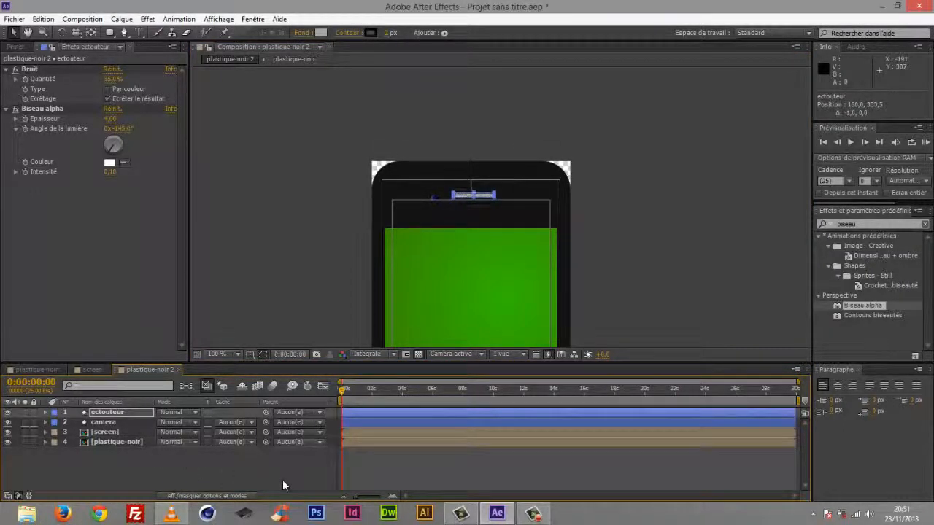
key("Up")
key("Up")
key("Up")
key("Up")
key("Up")
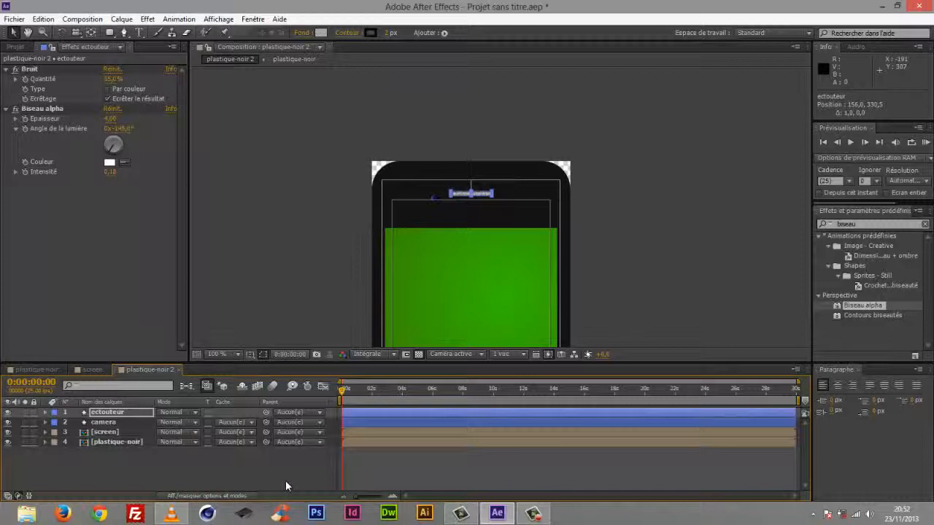
- Nudge the camera layer level with the earpiece, at position 200, 316.5, and deselect it to check the alignment
left_click(109, 423)
key("Up")
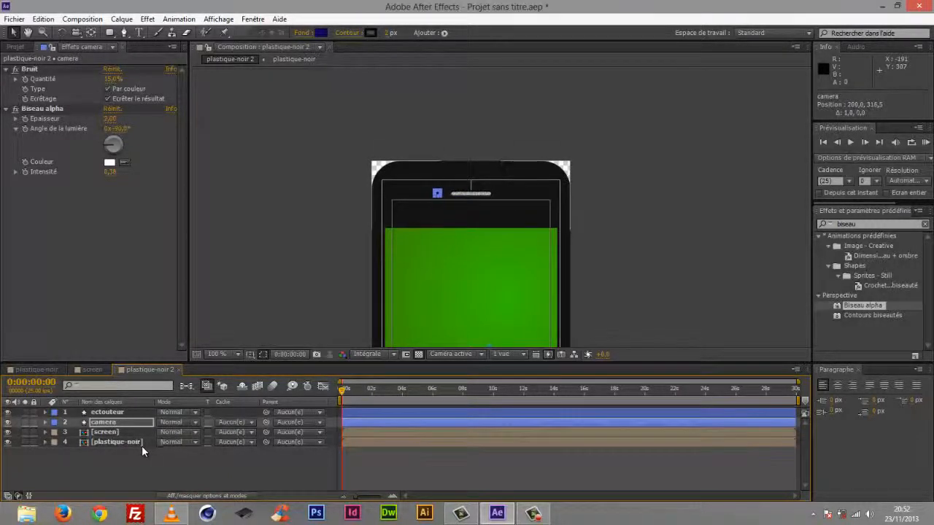
left_click(137, 467)
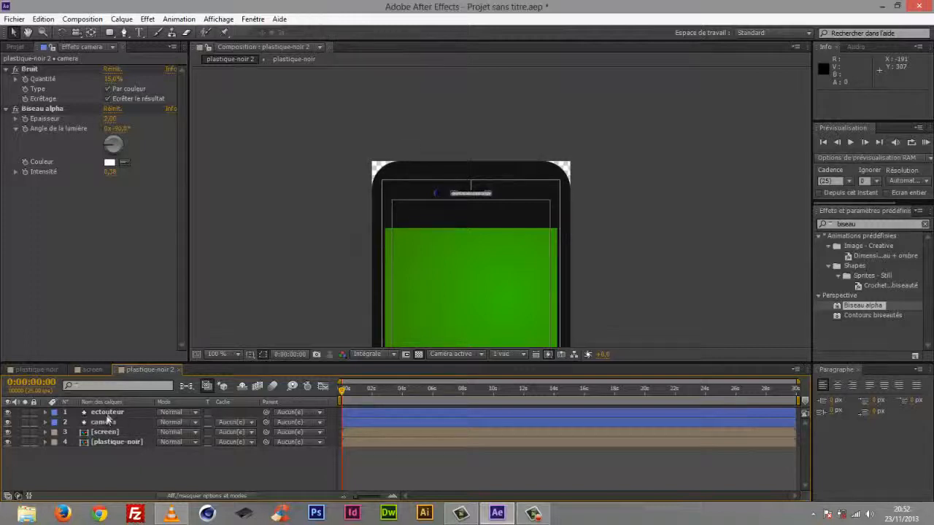
left_click(110, 421)
left_click(138, 466)
left_click(110, 422)
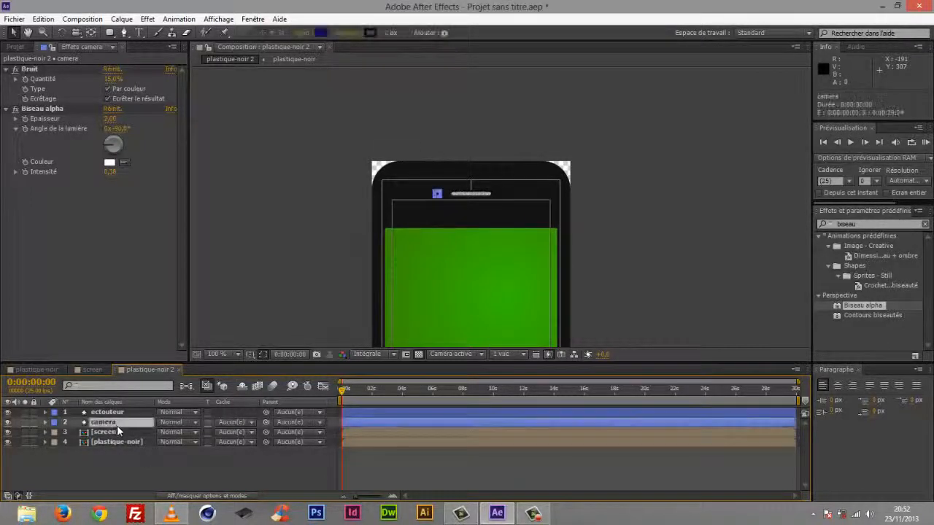
left_click(135, 467)
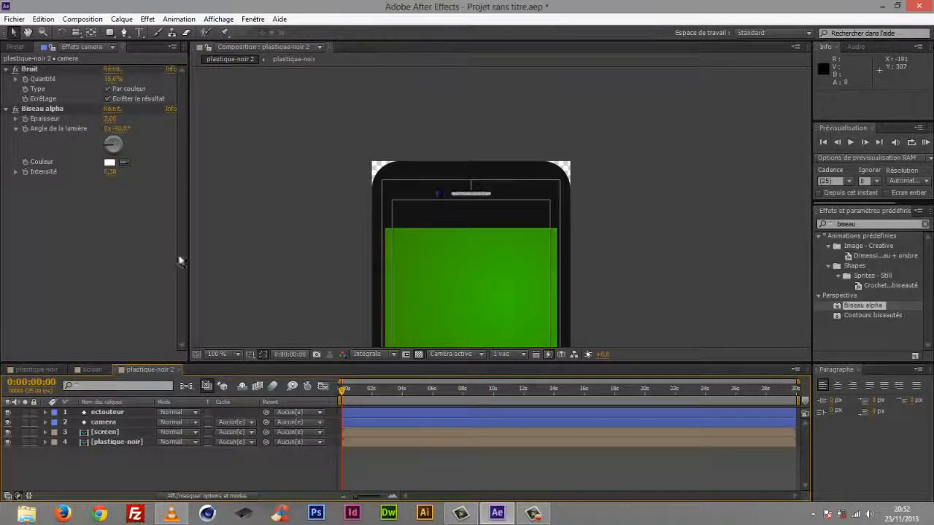
- Draw a circle about 63 px wide with the Ellipse tool in the middle of the black area below the green screen
key("space")
left_click_drag(433, 264, 446, 145)
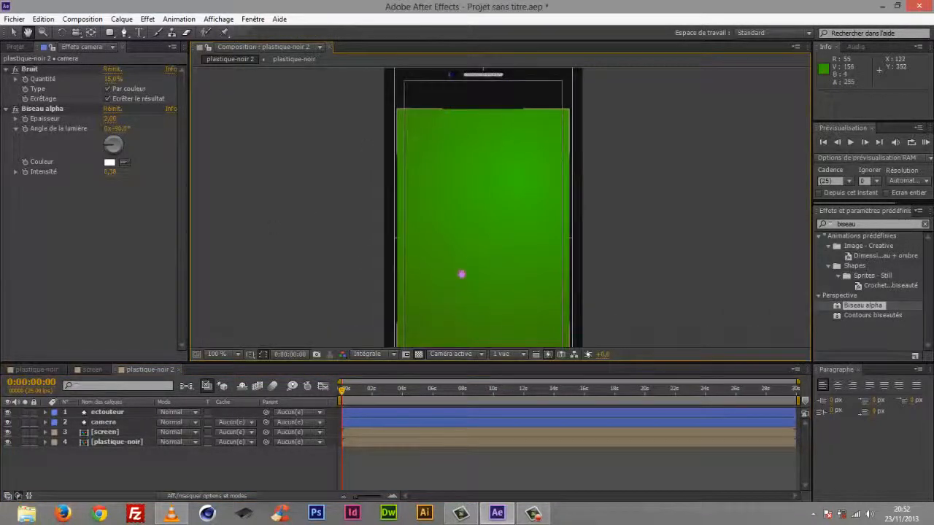
left_click_drag(462, 273, 465, 114)
mouse_move(461, 186)
left_mouse_down()
mouse_move(455, 307)
mouse_move(470, 297)
mouse_move(463, 309)
mouse_move(457, 204)
mouse_move(445, 192)
mouse_move(459, 198)
mouse_move(453, 191)
left_mouse_up()
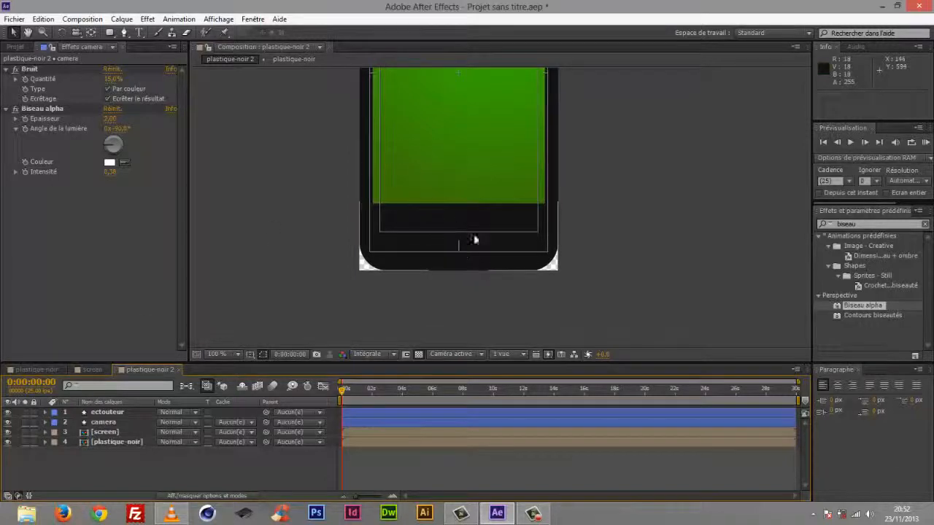
left_click_drag(108, 31, 153, 57)
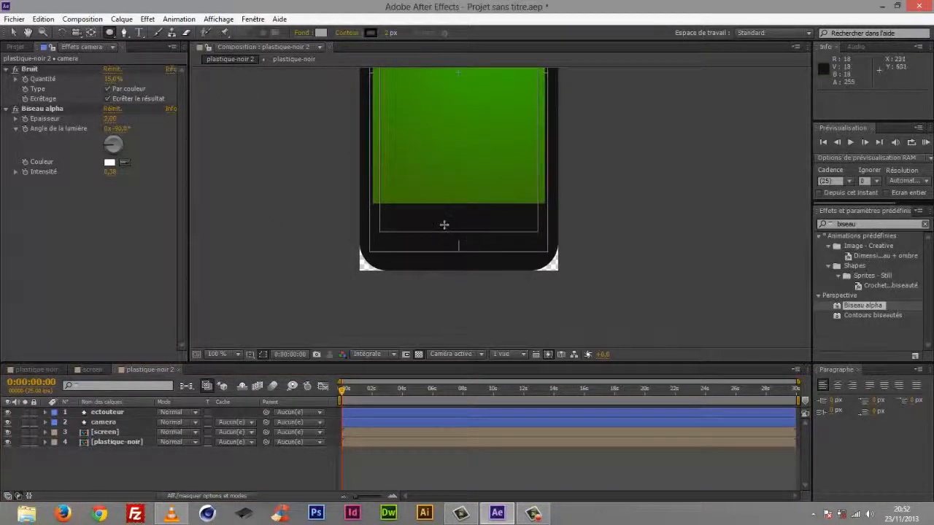
mouse_move(442, 220)
left_mouse_down()
mouse_move(475, 239)
mouse_move(479, 256)
left_mouse_up()
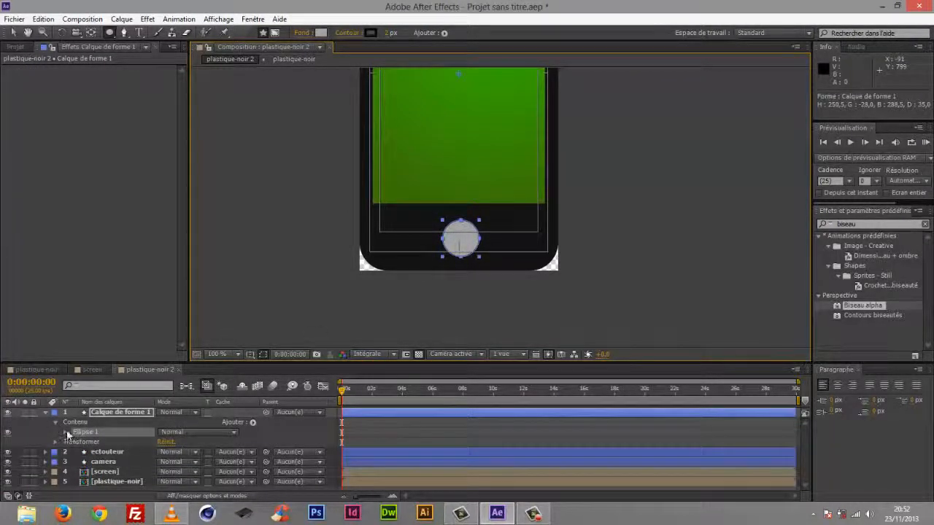
- Rename the new circle's shape layer as bouton
left_click(110, 415)
key("Return")
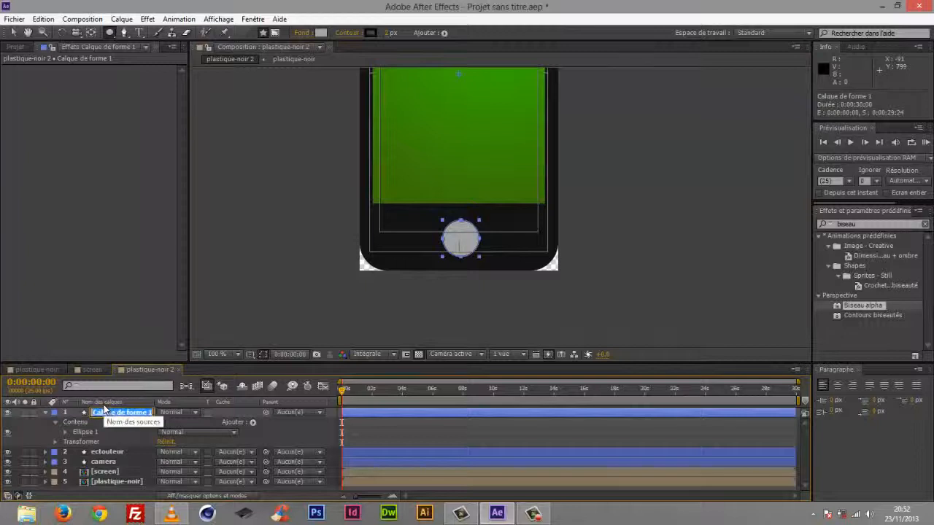
type("bouton")
key("Return")
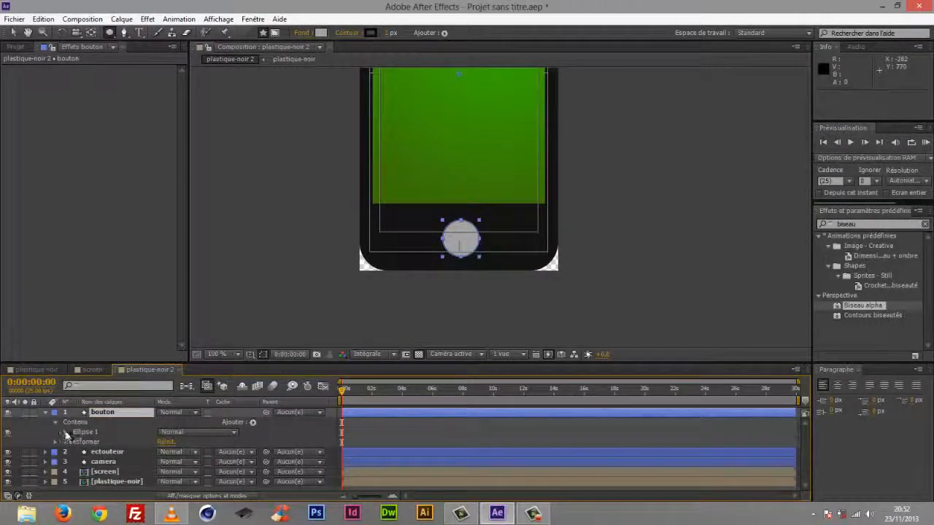
- Try a Taille of 74 for the bouton layer's ellipse, settle on 70 by 70, and collapse the layer
left_click(63, 433)
left_click(76, 442)
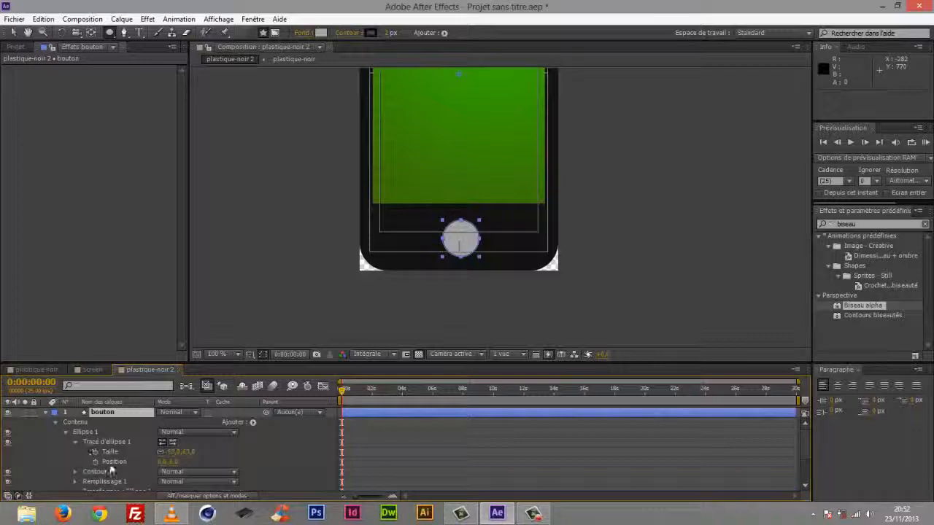
left_click(174, 451)
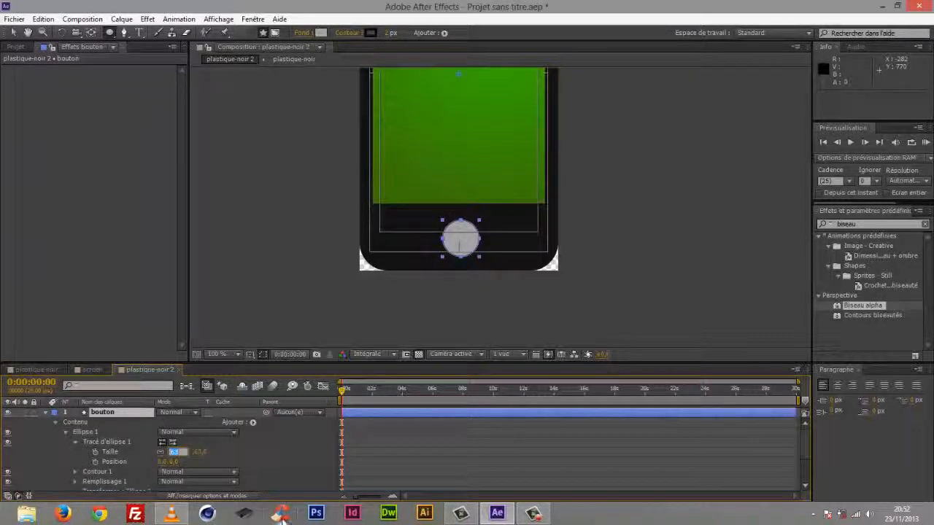
type("74")
key("Return")
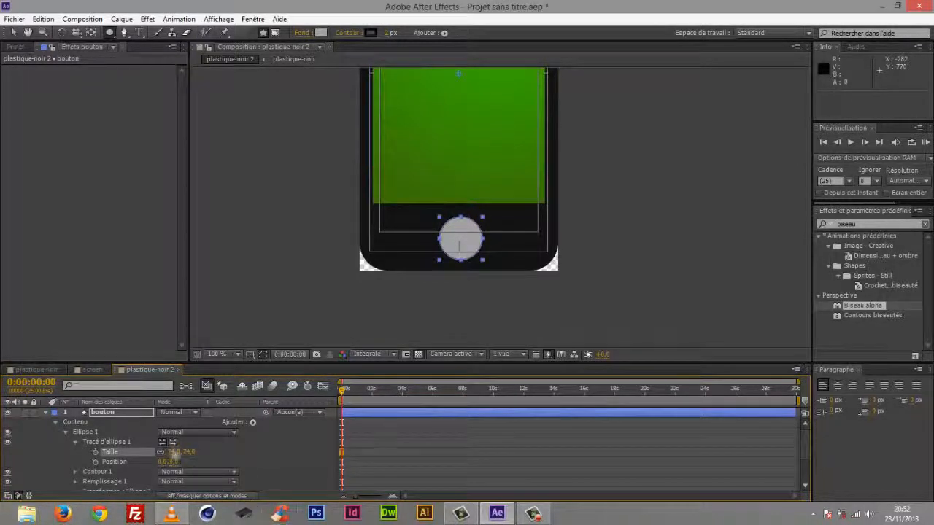
left_click(174, 452)
type("70")
key("Return")
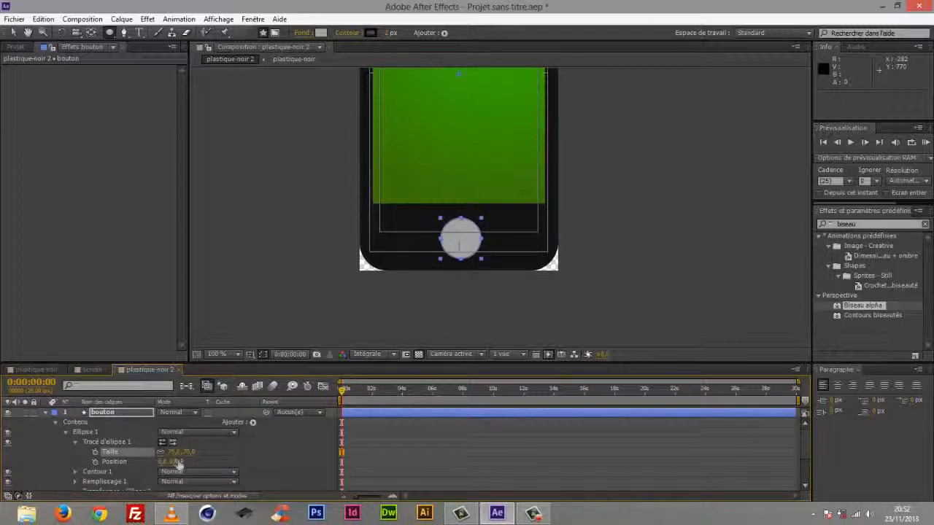
left_click(45, 413)
- Apply the Dégradé effect from the Génération category to the bouton layer
left_click(95, 415)
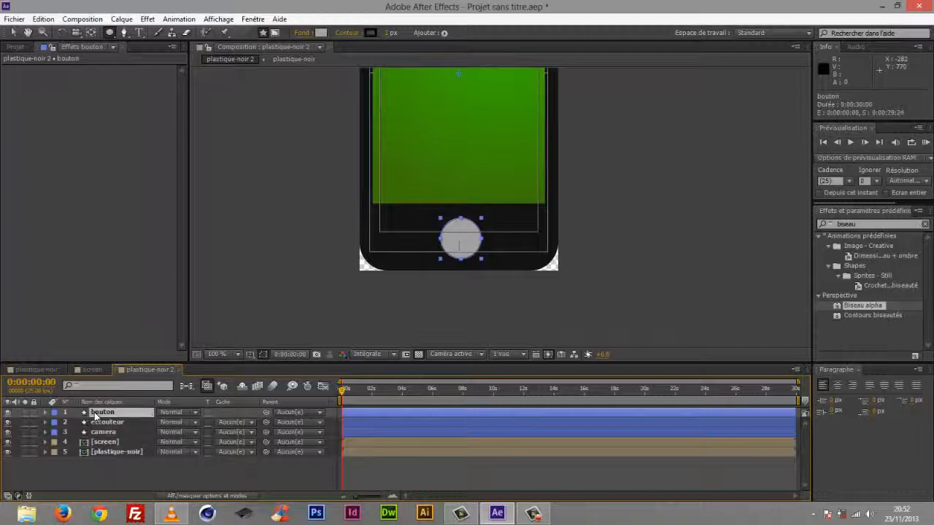
left_click(147, 19)
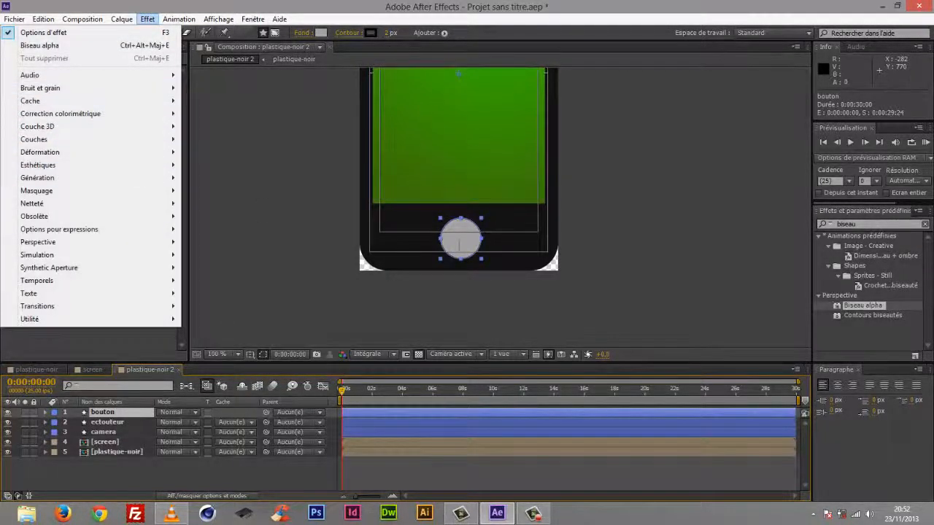
key("Escape")
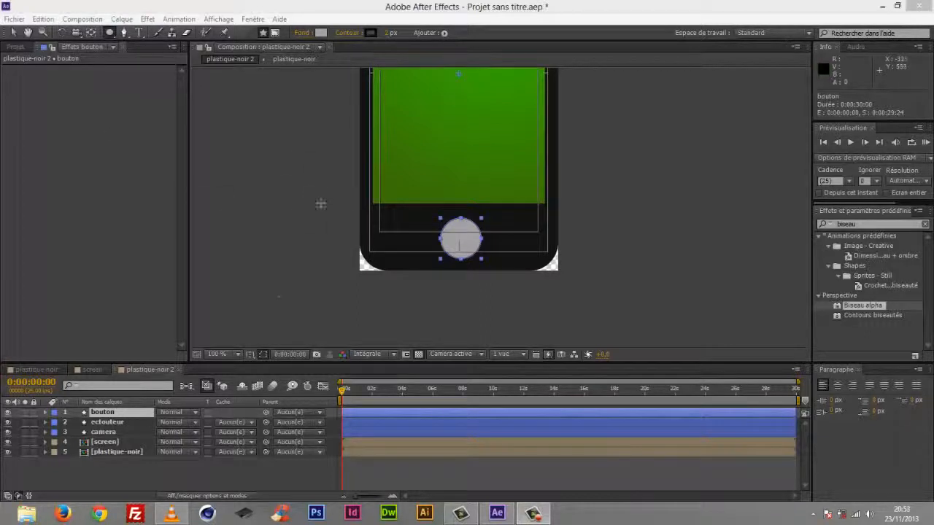
left_click(147, 19)
mouse_move(91, 178)
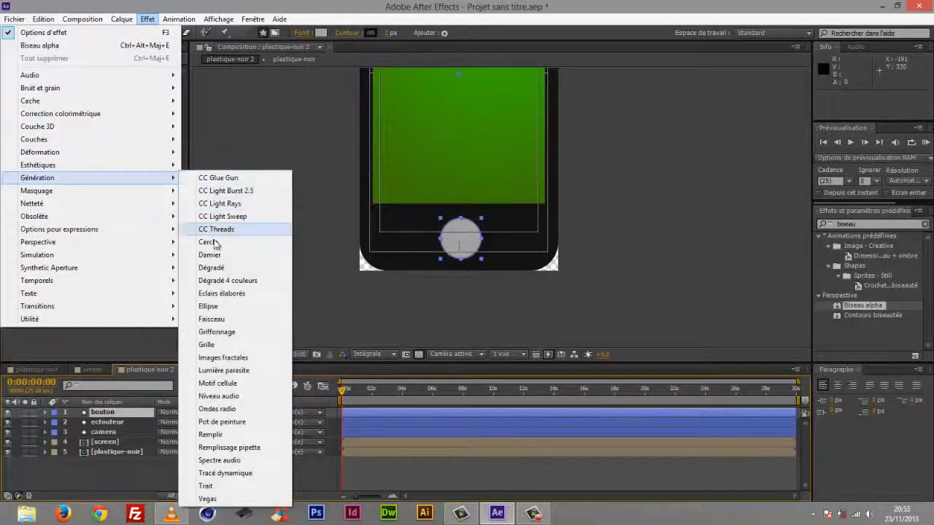
left_click(211, 267)
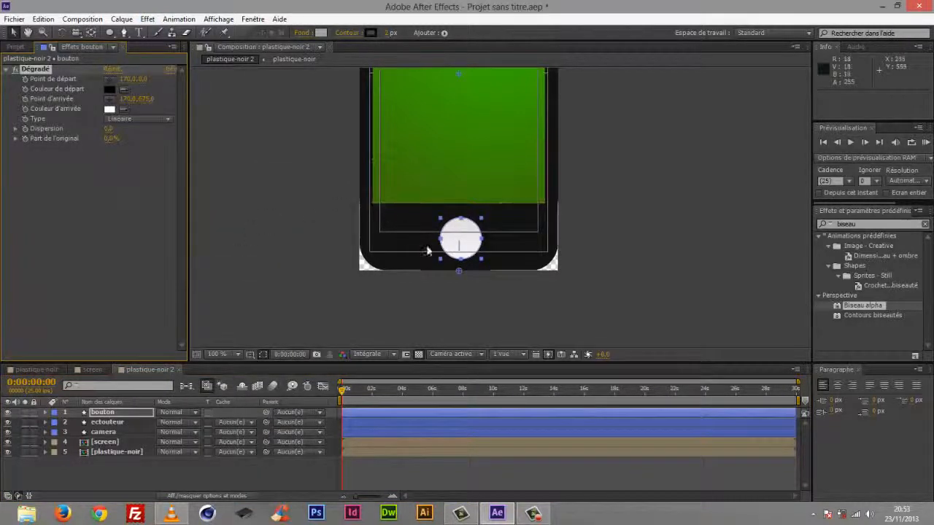
- Place the Dégradé end point just left of the button at about 126, 624 and the start point at its right edge, about 208, 611
left_click_drag(455, 267, 431, 226)
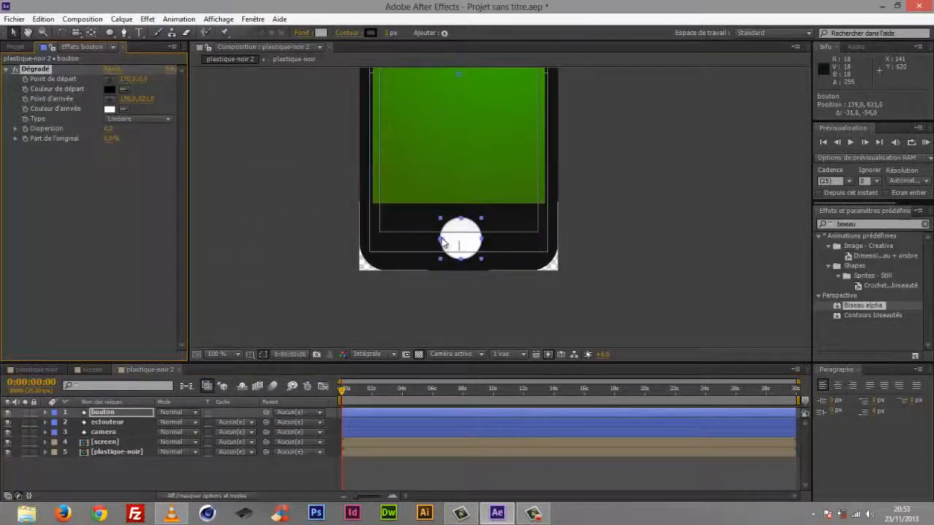
left_click_drag(500, 166, 490, 333)
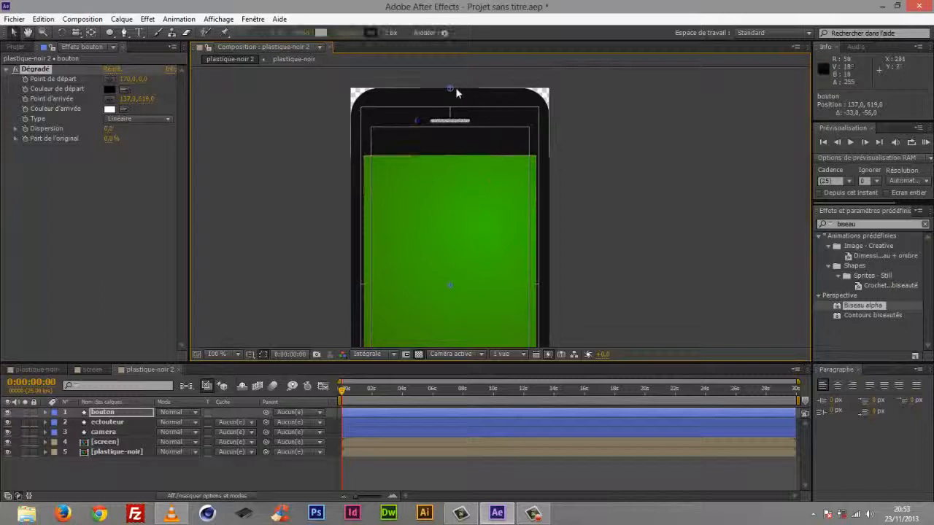
mouse_move(450, 89)
left_mouse_down()
mouse_move(447, 305)
mouse_move(483, 101)
mouse_move(509, 230)
mouse_move(458, 230)
left_mouse_up()
key("space")
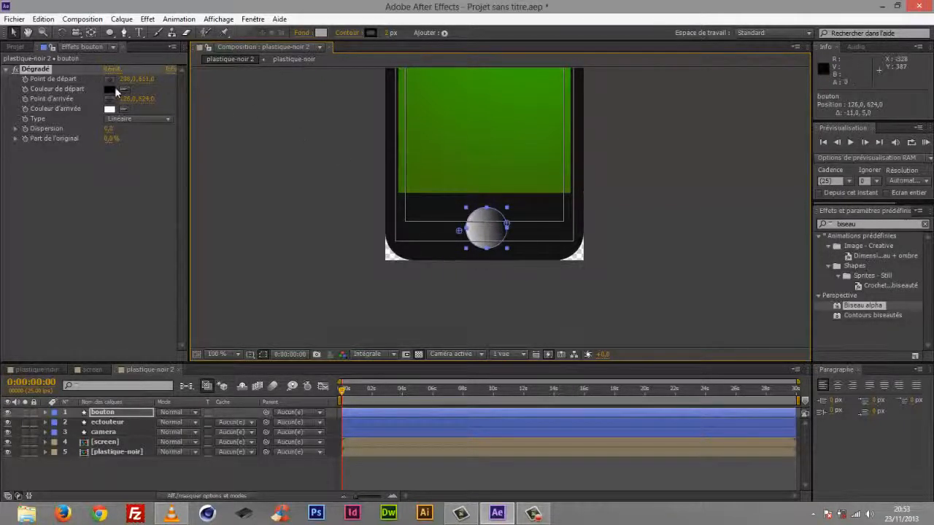
- Set the Dégradé effect's Couleur d'arrivée to a medium grey and deselect the bouton layer
left_click(110, 108)
mouse_move(54, 240)
left_mouse_down()
mouse_move(37, 298)
mouse_move(42, 284)
left_mouse_up()
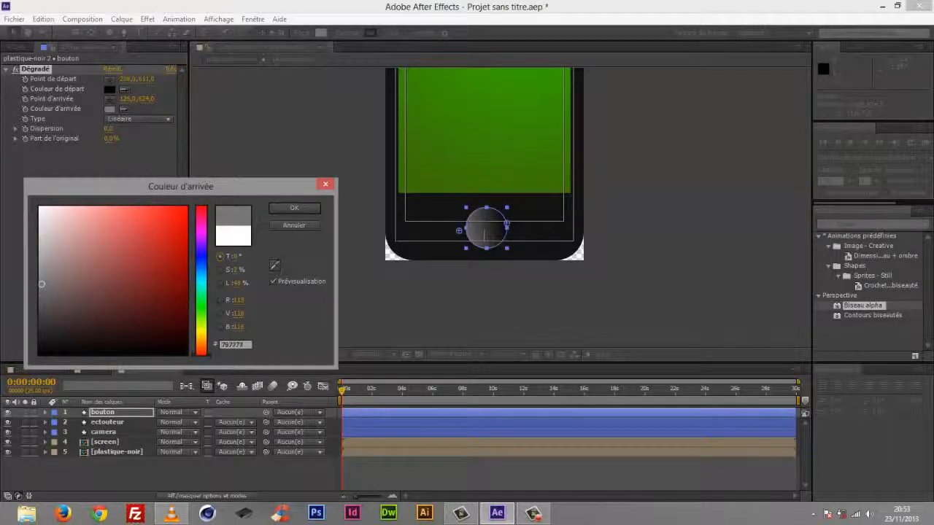
left_click(290, 210)
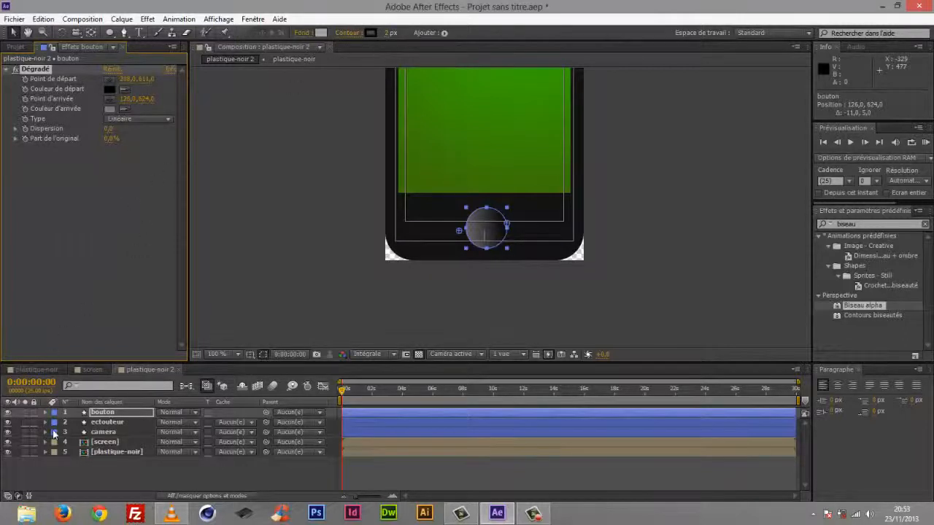
left_click(113, 472)
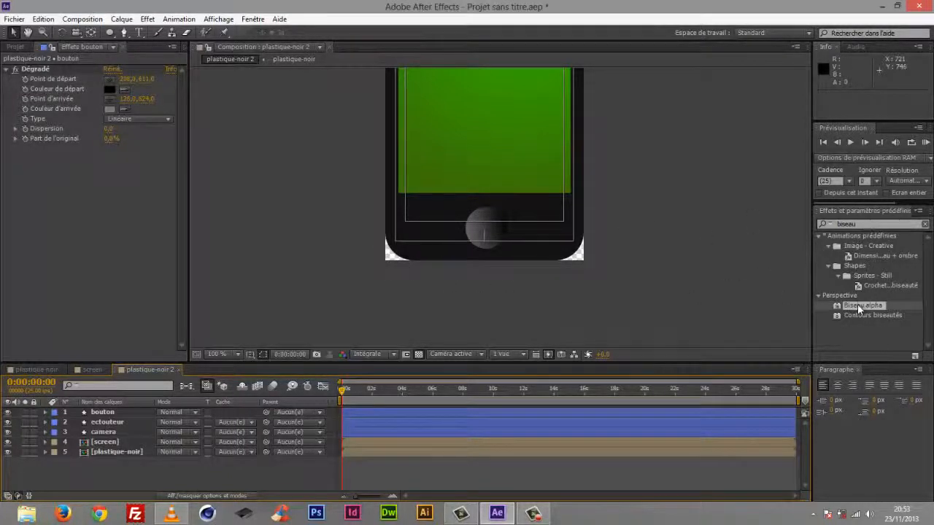
- Add the Biseau alpha effect to the bouton layer and deselect the layer
left_click_drag(855, 309, 103, 413)
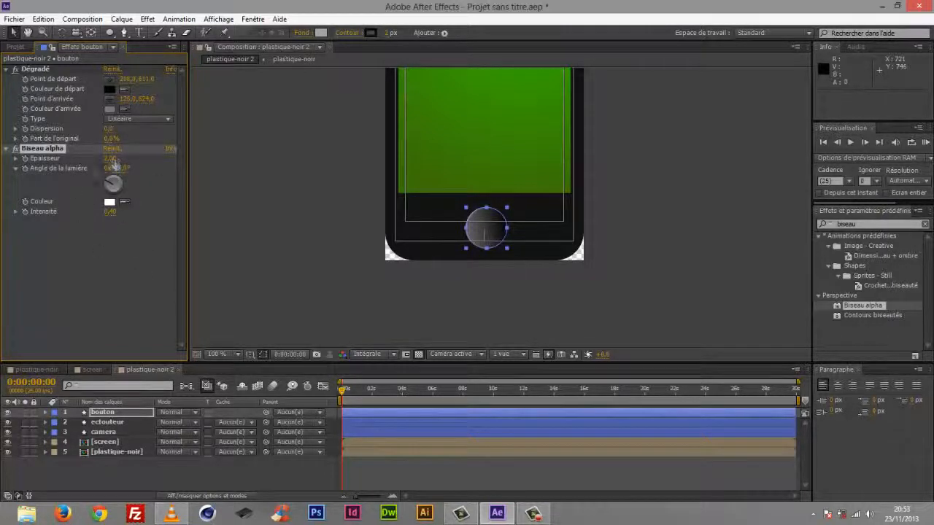
left_click(119, 264)
left_click(161, 471)
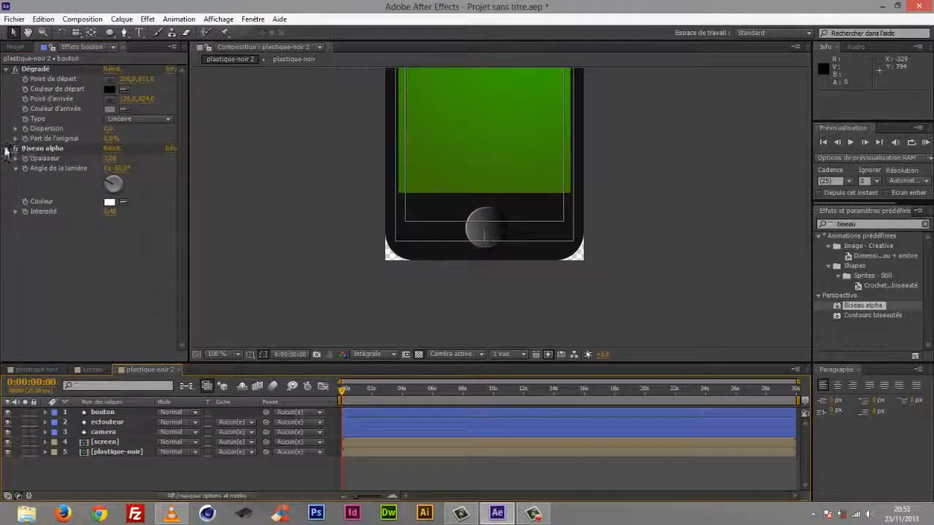
- Collapse the settings of the bouton layer's Dégradé and Biseau alpha effects
left_click(35, 65)
left_click(7, 69)
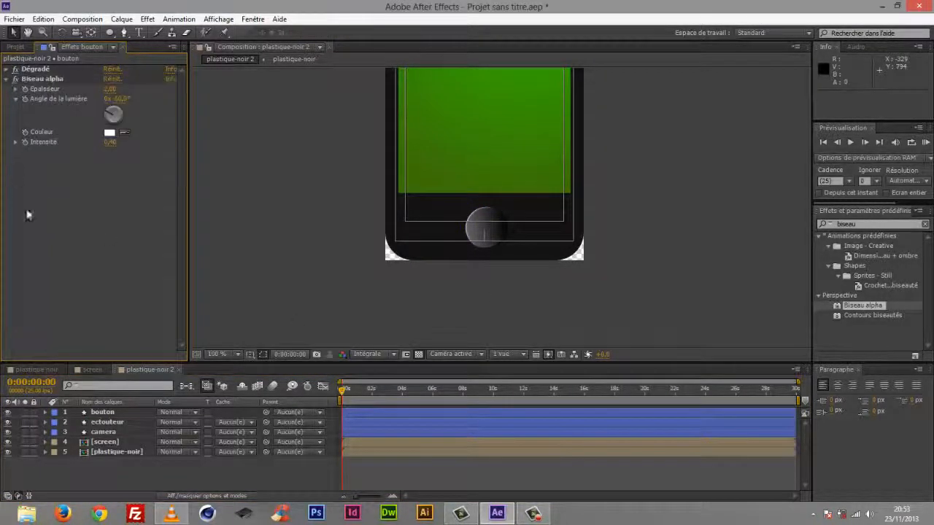
left_click(6, 79)
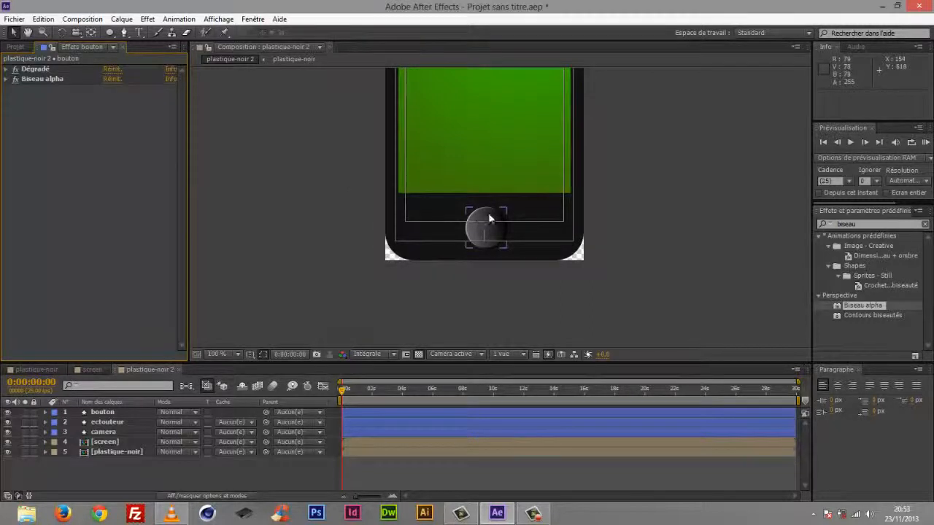
left_click(483, 241)
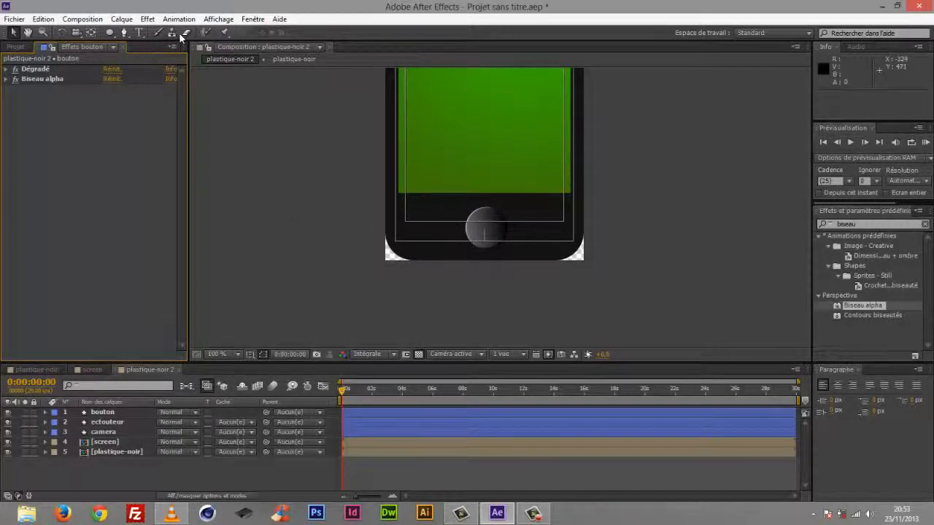
- Draw a grey rounded rectangle about 40 by 40 px on the home button and nudge it to the button's centre
left_click_drag(109, 31, 146, 45)
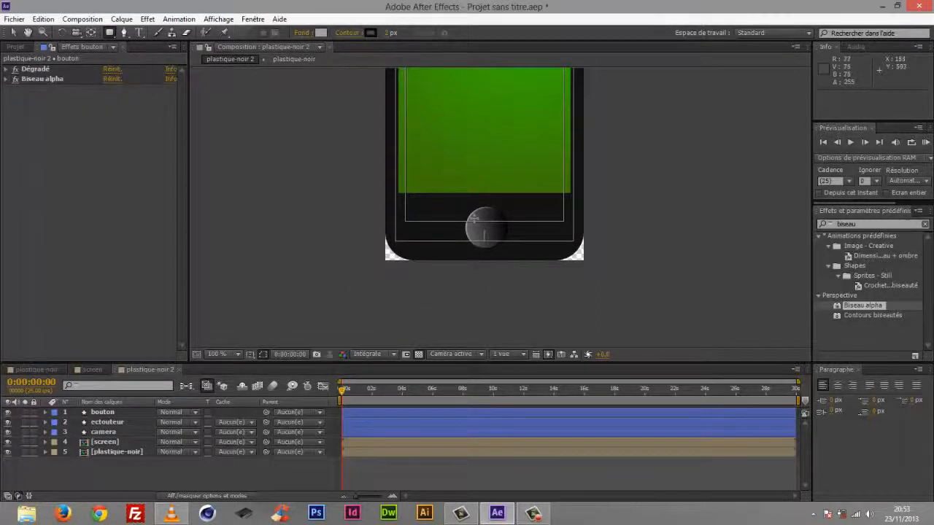
left_click_drag(476, 218, 500, 237)
key("Left")
key("Left")
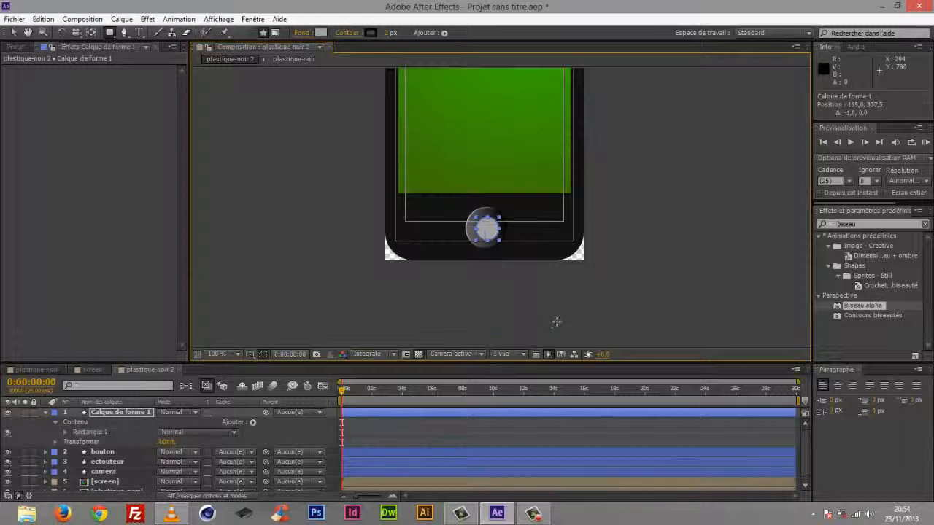
key("Left")
key("Left")
key("Left")
key("Left")
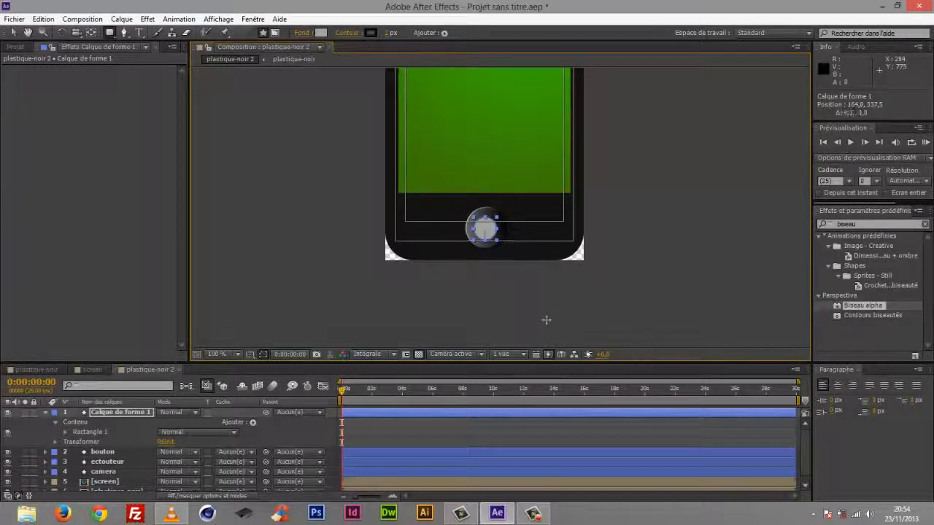
key("Down")
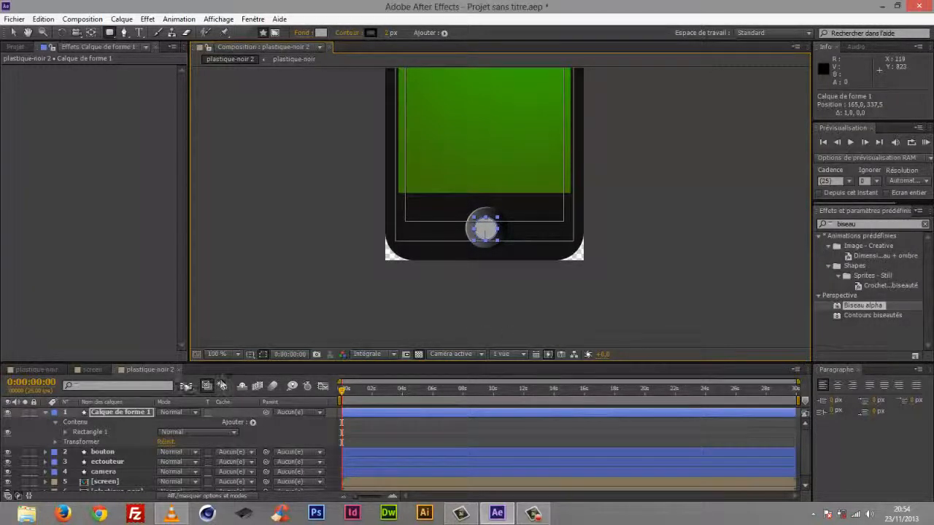
- Rename the new shape layer as tracé
left_click(117, 413)
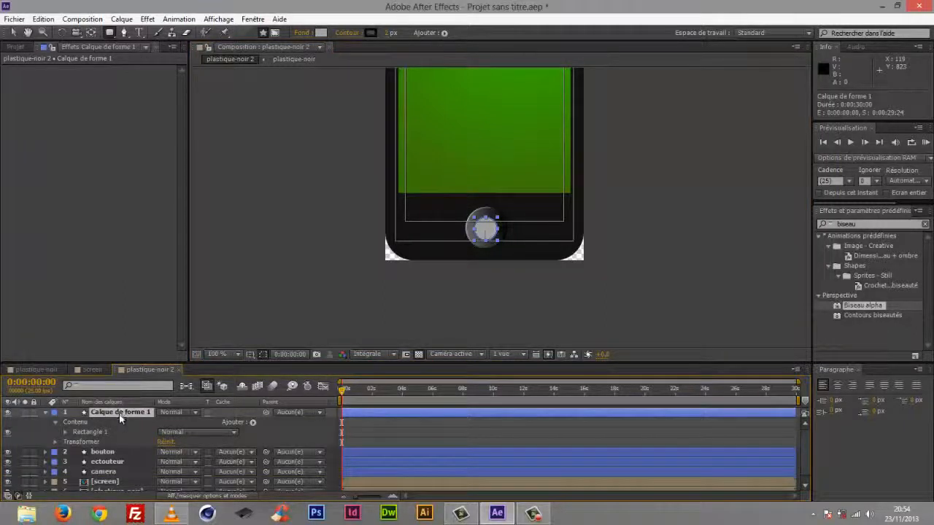
key("Return")
key("BackSpace")
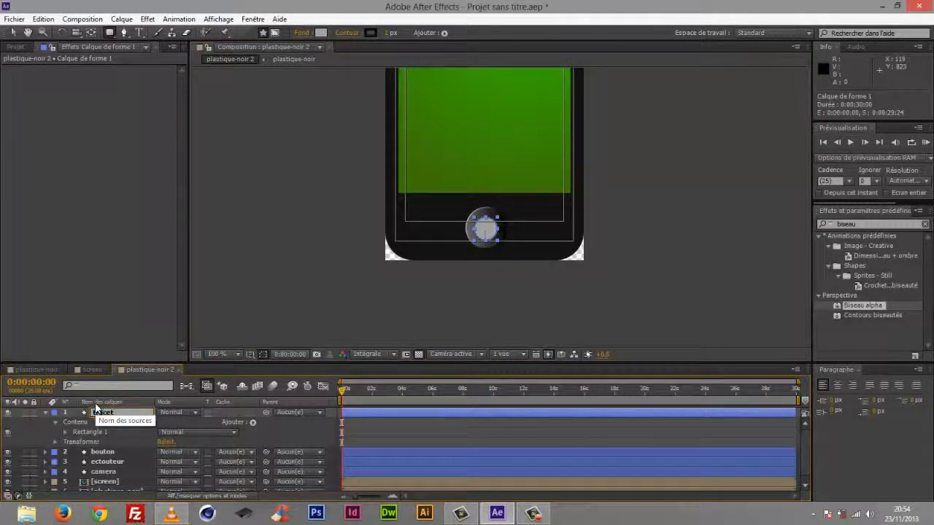
key("Return")
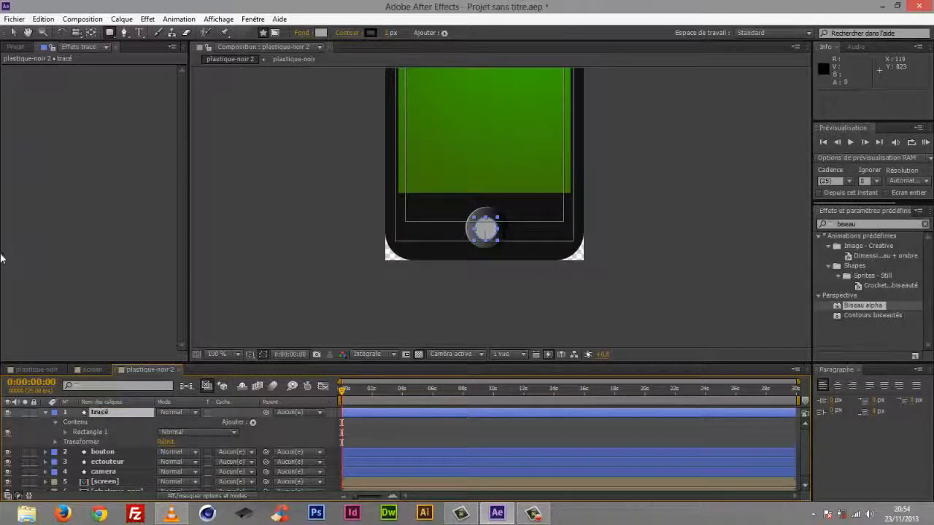
- Set the Arrondi of the tracé layer's rectangle path to 8
left_click(67, 432)
left_click(99, 432)
left_click(66, 433)
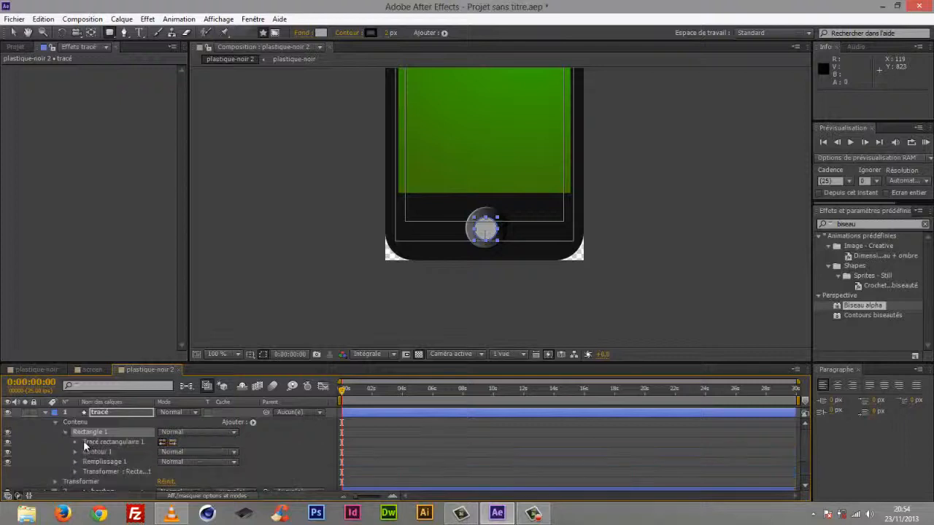
left_click(79, 443)
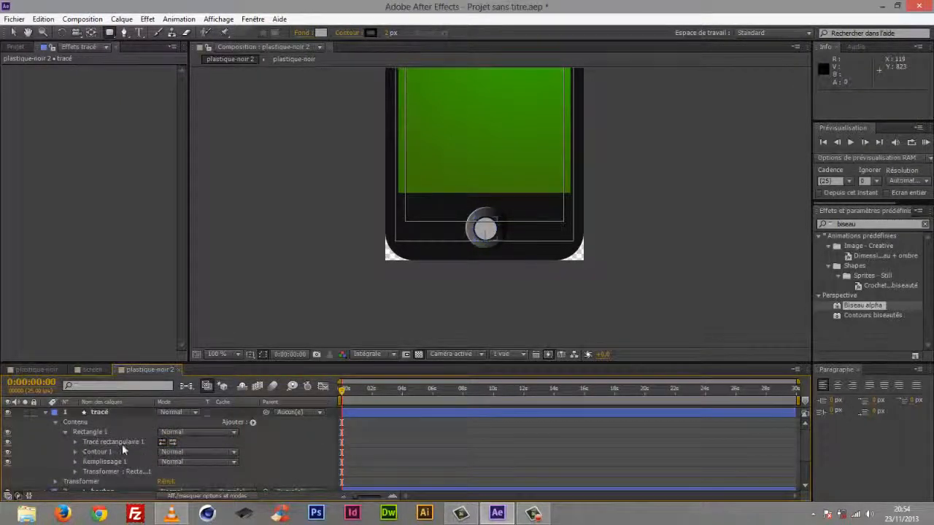
left_click(75, 442)
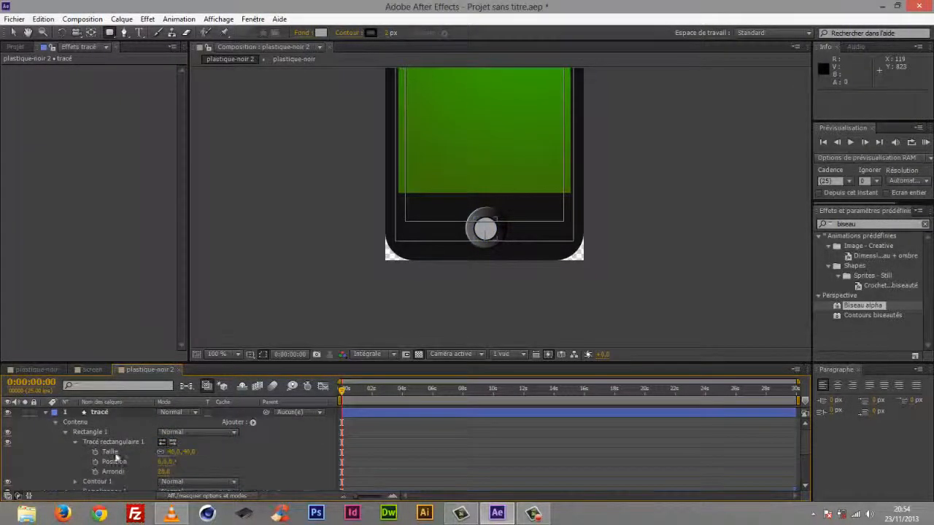
left_click(167, 471)
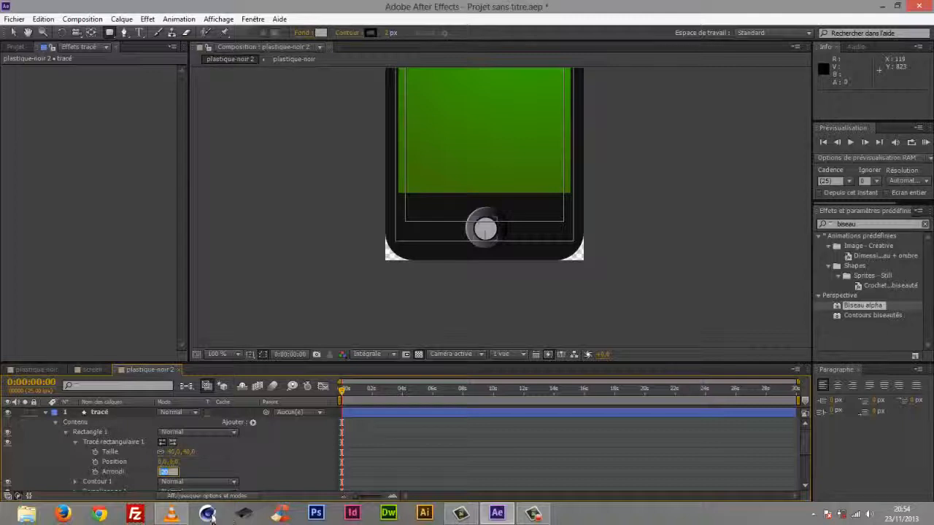
type("0")
key("Return")
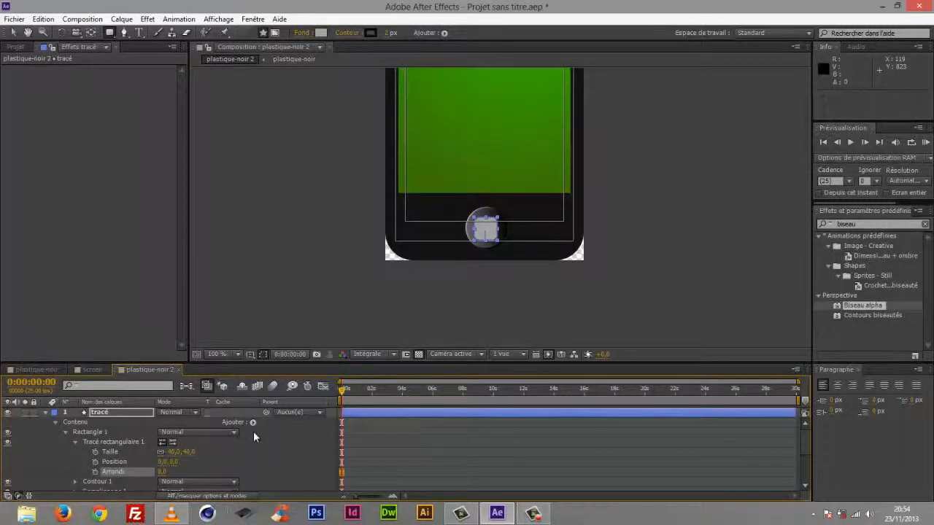
- Collapse the tracé layer's properties and remove the fill of its shape
left_click(45, 412)
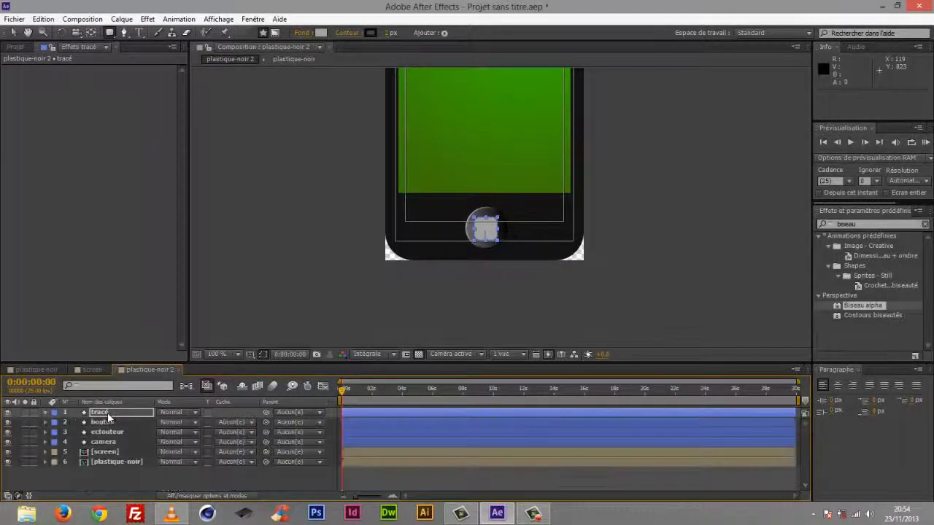
left_click(301, 32)
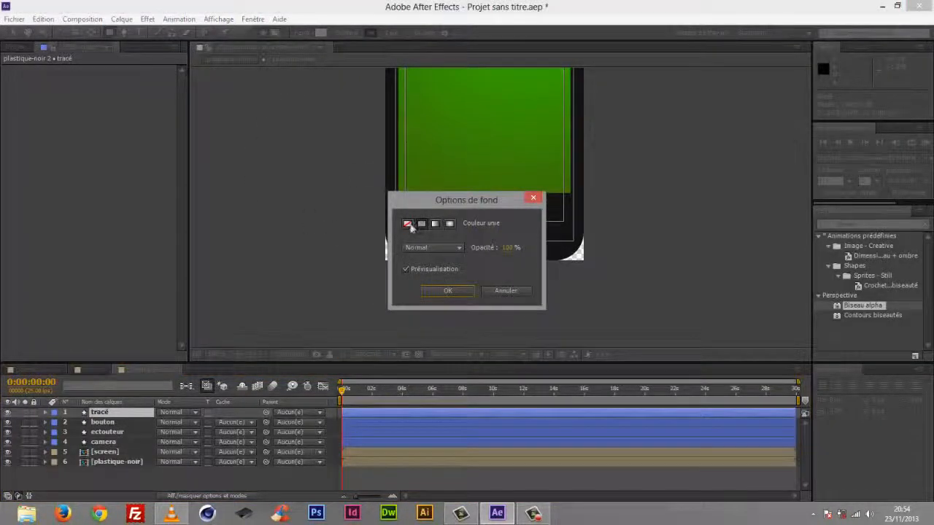
left_click(407, 223)
left_click(448, 290)
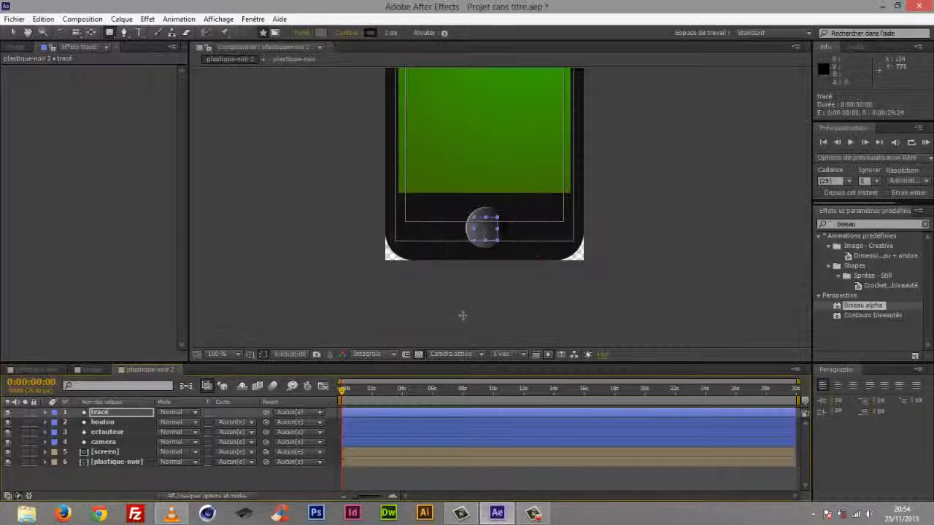
- Set the tracé shape's stroke colour to white, ffffff
left_click(372, 33)
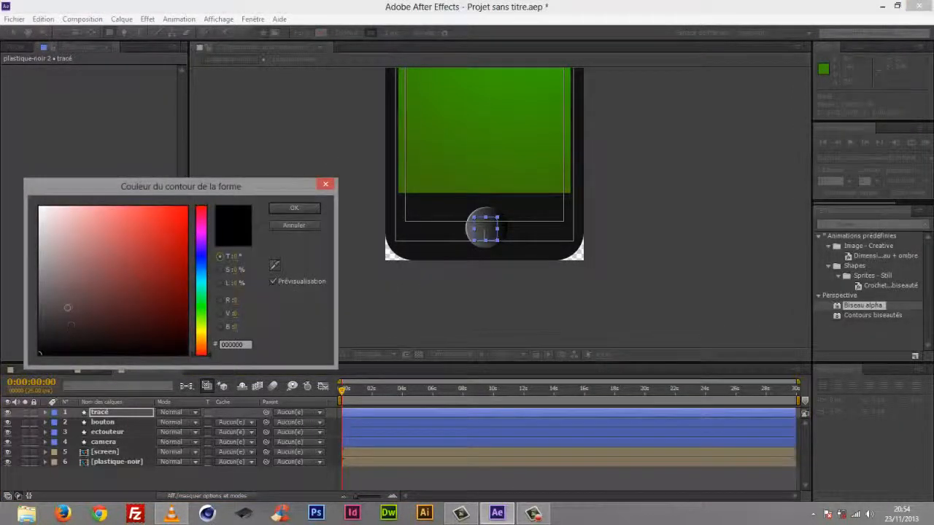
type("ffffff")
left_click(290, 210)
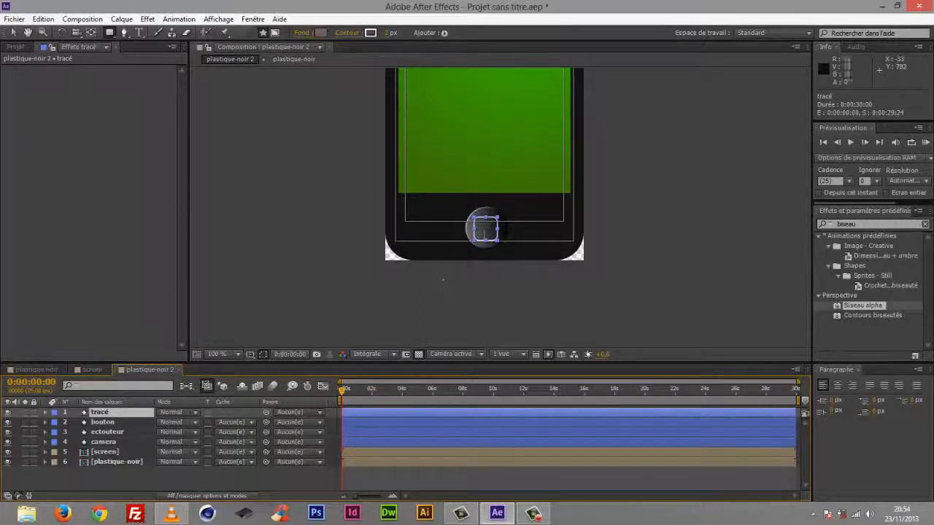
- Set the tracé layer's Echelle to 80%
key("s")
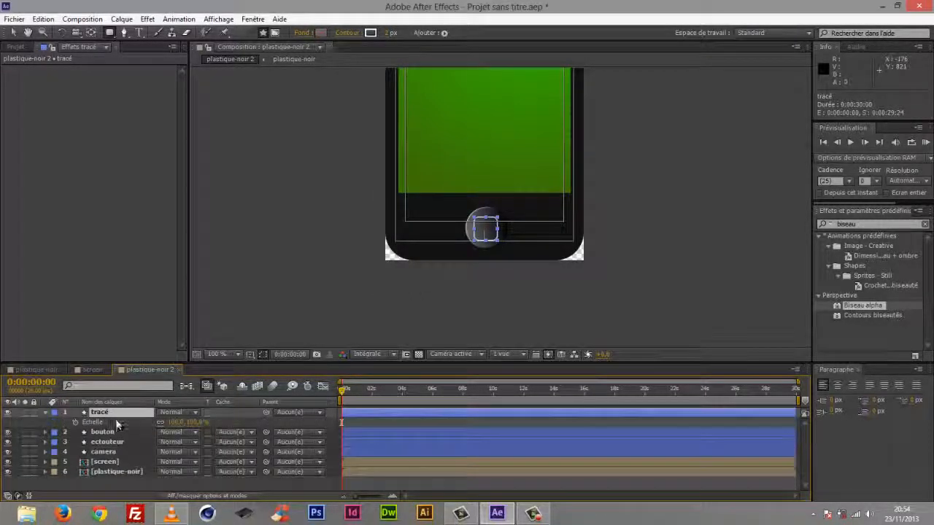
key("Return")
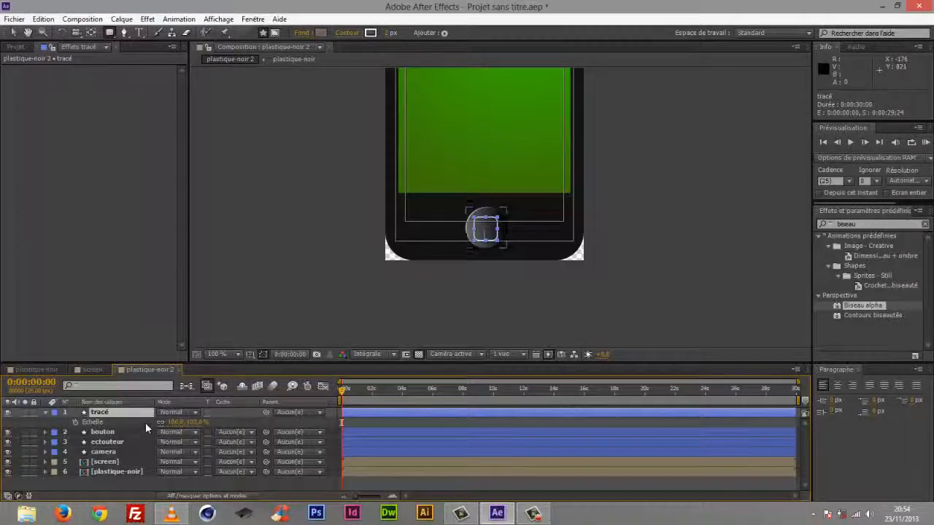
left_click(197, 423)
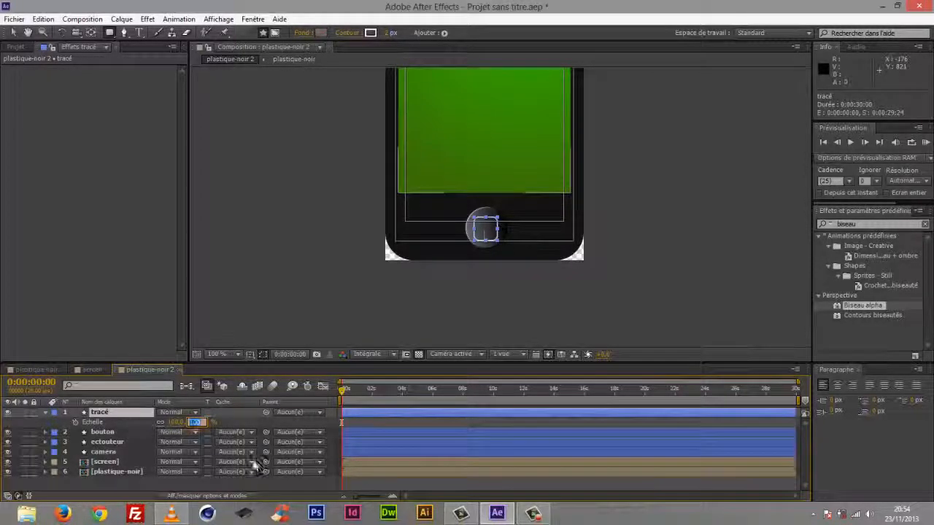
type("80")
key("Return")
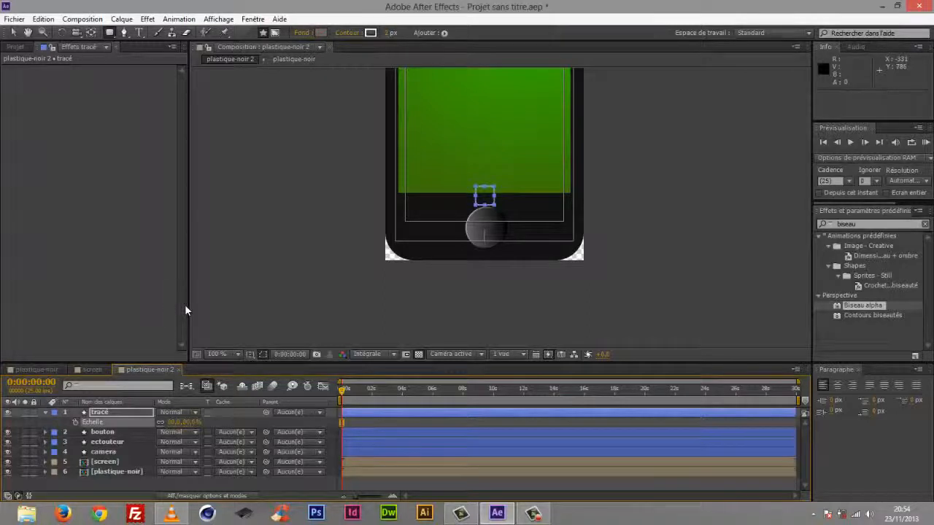
- Move the tracé outline down to the centre of the home button, at about position 166, 393.5
key("shift+Down")
key("shift+Down")
key("shift+Down")
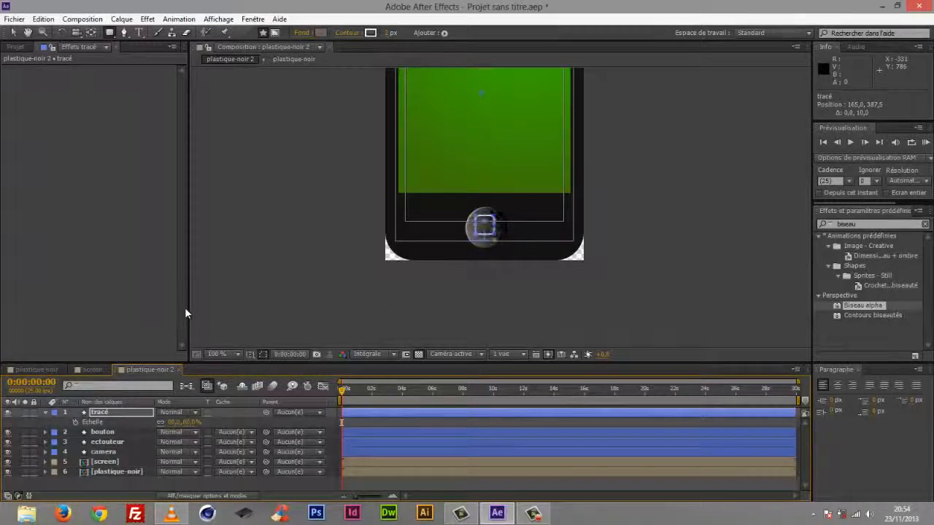
key("shift+Down")
key("Down")
key("Right")
key("Up")
key("Up")
key("Up")
key("Up")
key("Up")
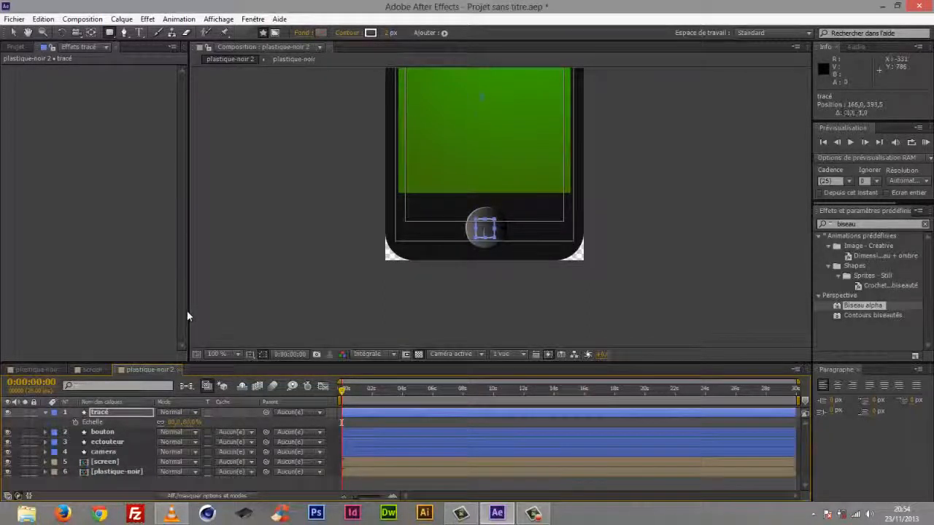
- Set the tracé layer's Opacité to 70%, collapse its properties and deselect it
left_click(109, 414)
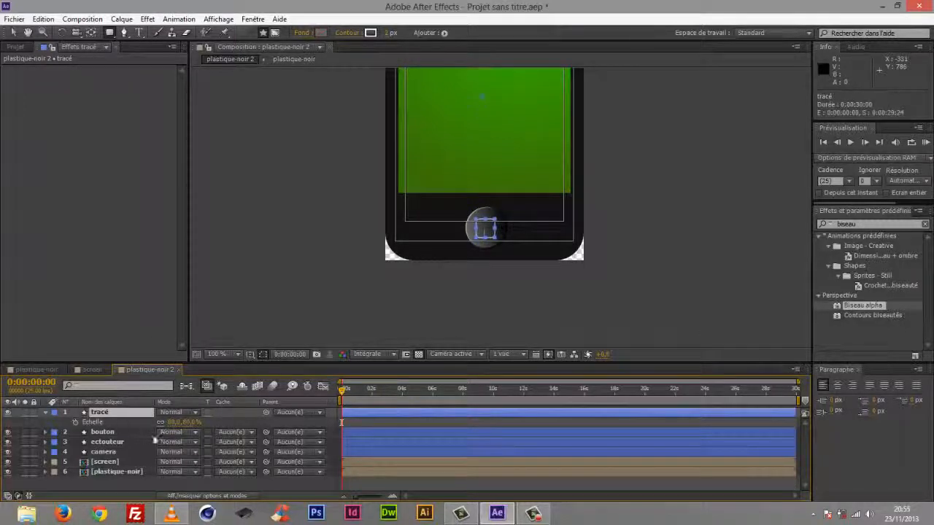
key("t")
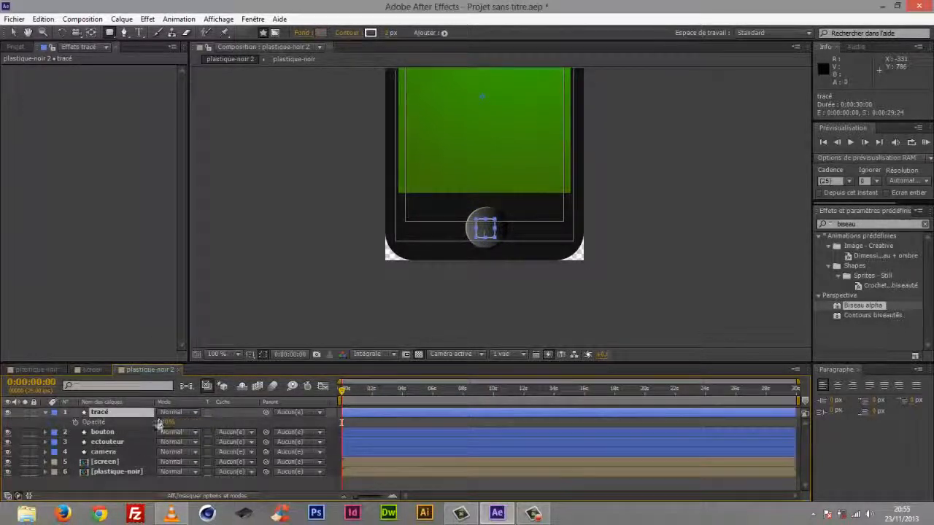
left_click(167, 422)
type("70")
key("Return")
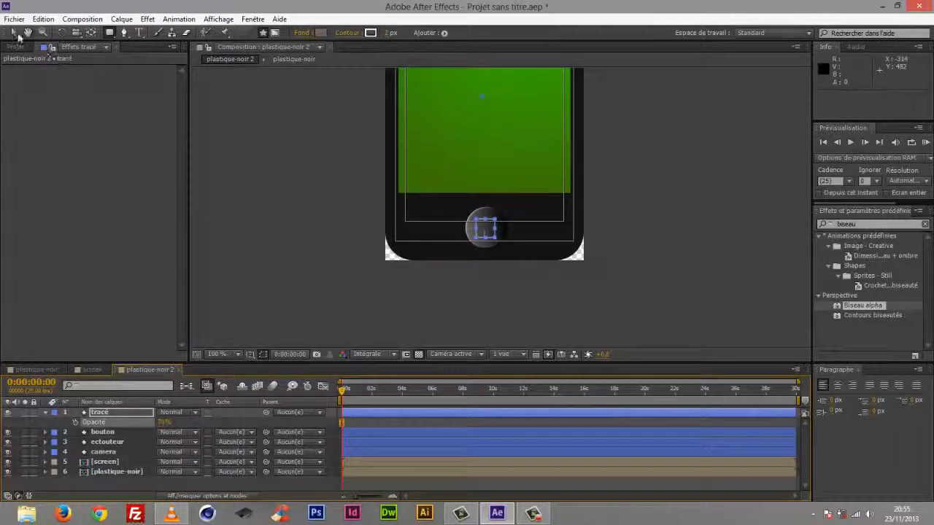
left_click(46, 412)
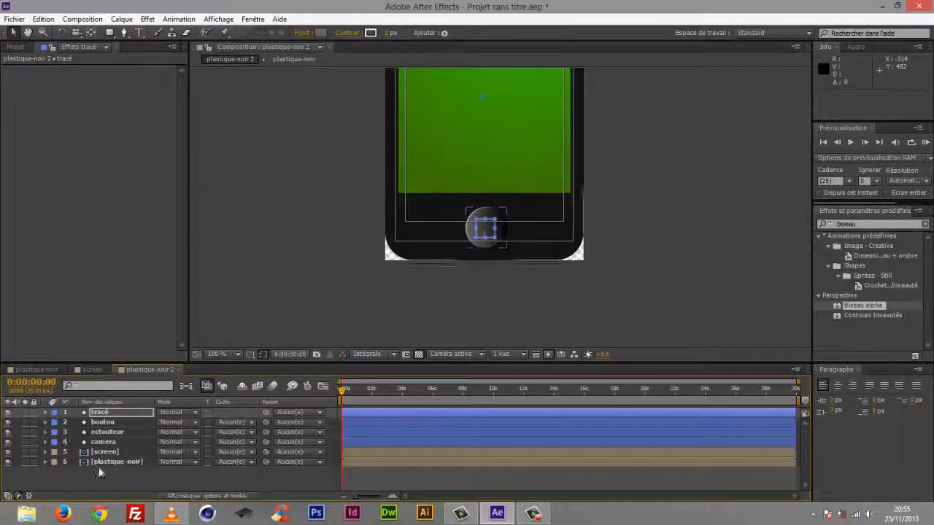
left_click(120, 483)
- Fit the whole phone in the composition view with Ajuster jusqu'à 100 % to check the result
key("h")
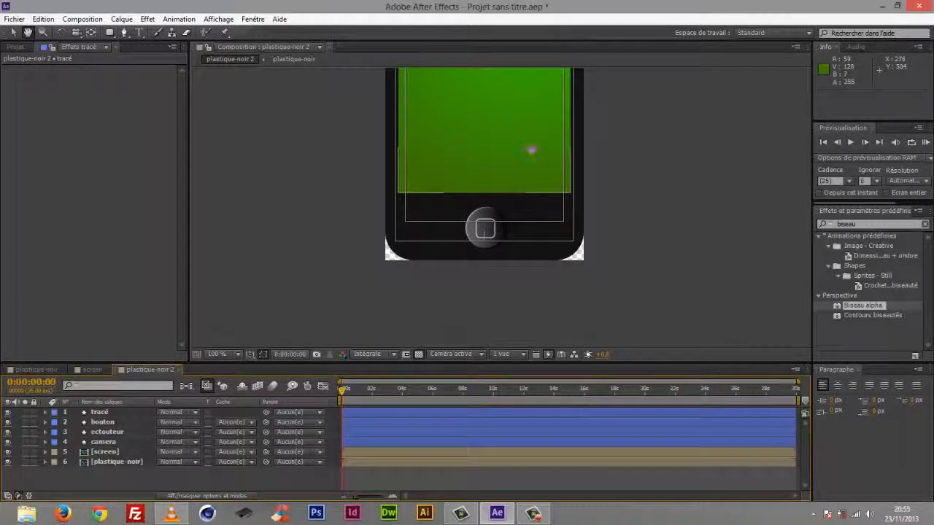
left_click_drag(529, 148, 509, 217)
left_click_drag(513, 178, 515, 223)
key("v")
left_click(232, 354)
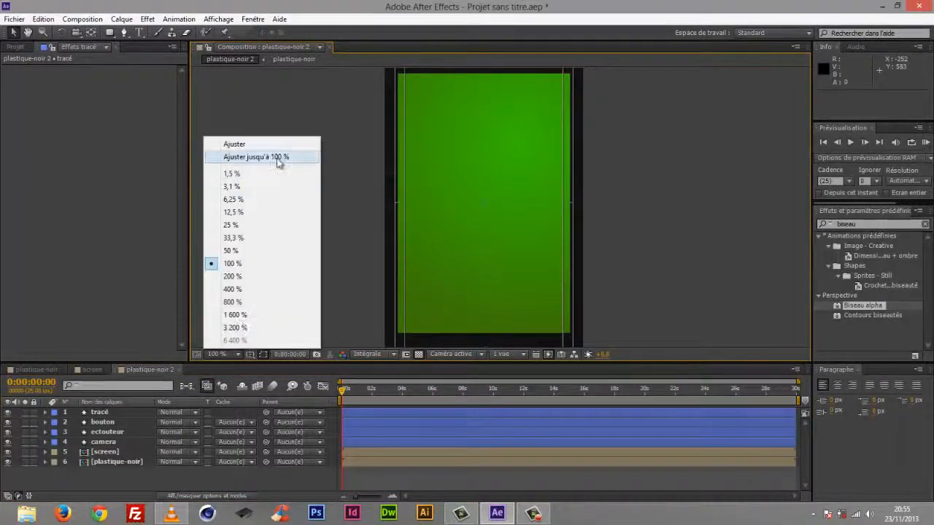
left_click(261, 157)
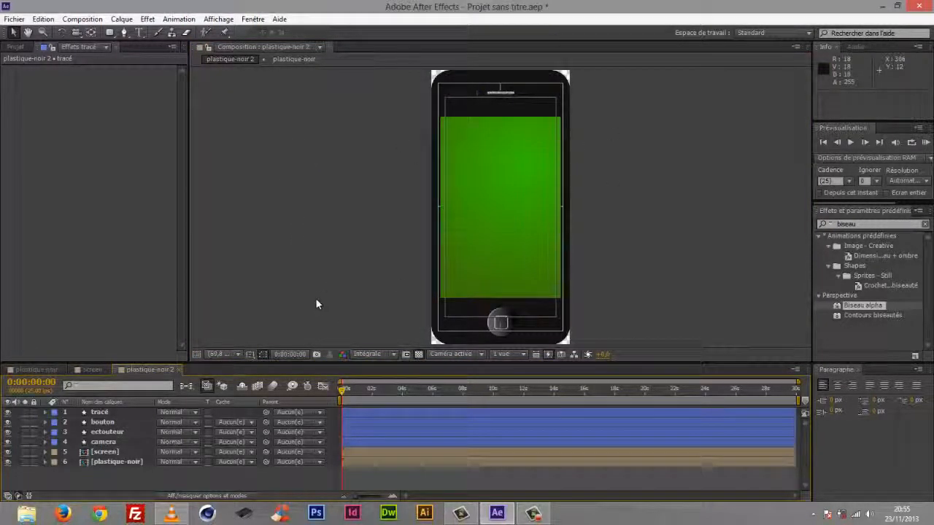
left_click(533, 513)
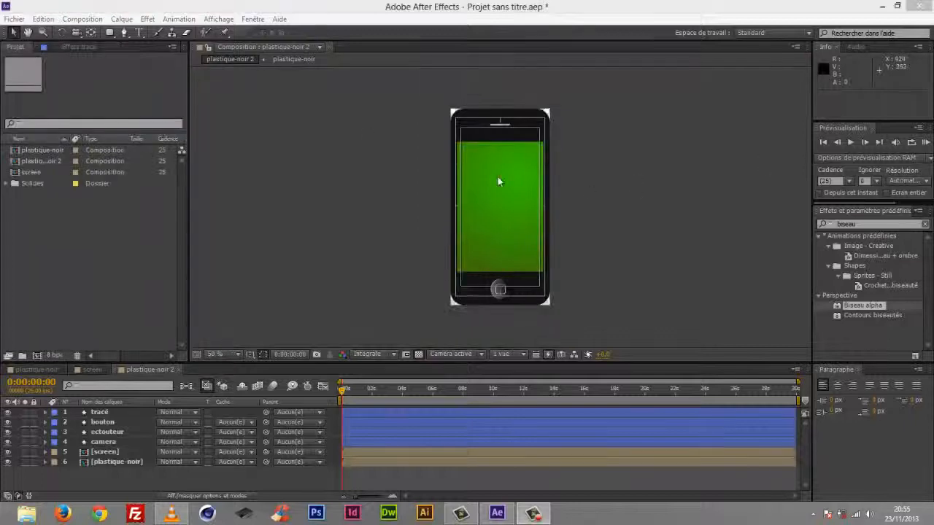
- Set up the Pen tool with a white fill and no stroke, keeping all layers deselected
left_click(127, 35)
left_click(126, 33)
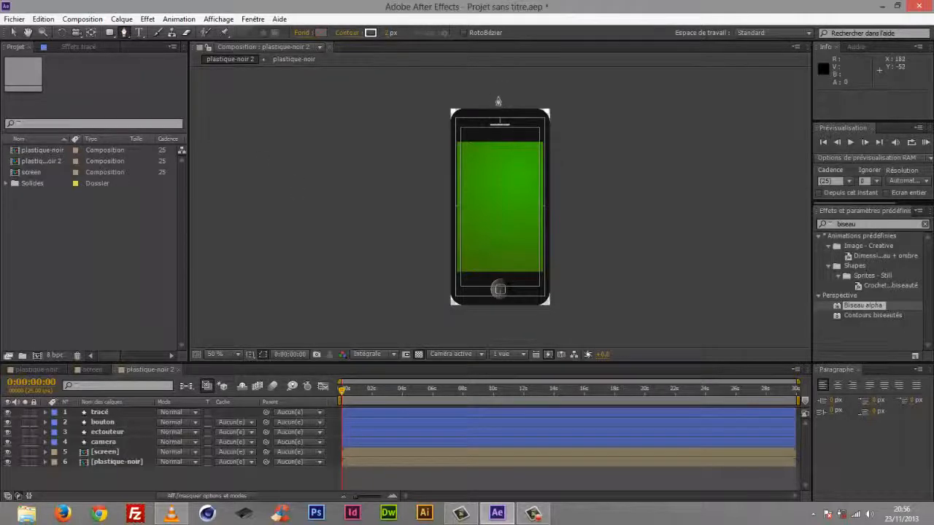
left_click(320, 33)
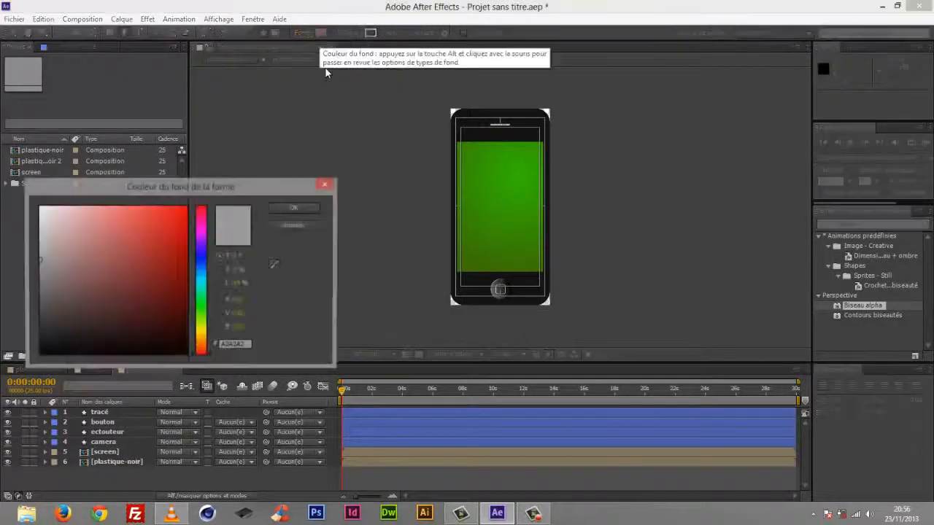
left_click_drag(61, 236, 15, 192)
left_click(294, 209)
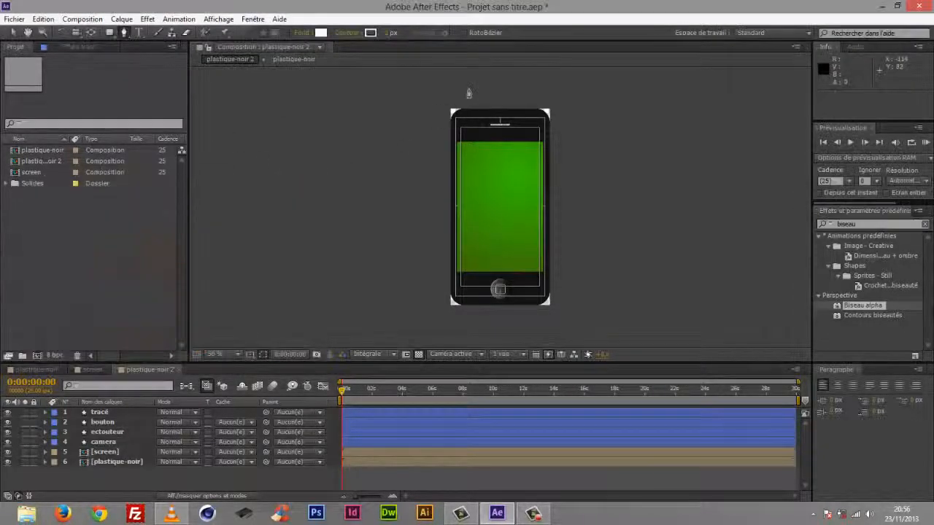
left_click(348, 33)
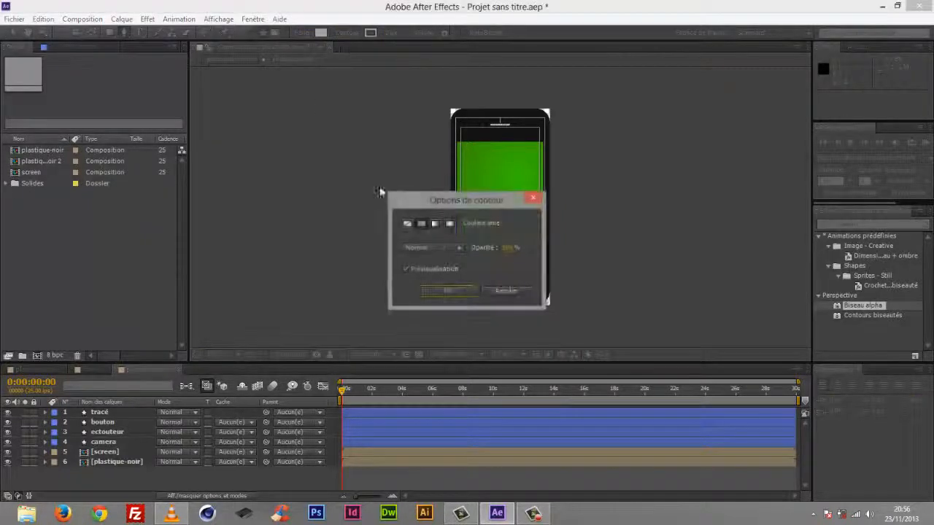
left_click(407, 223)
left_click(447, 292)
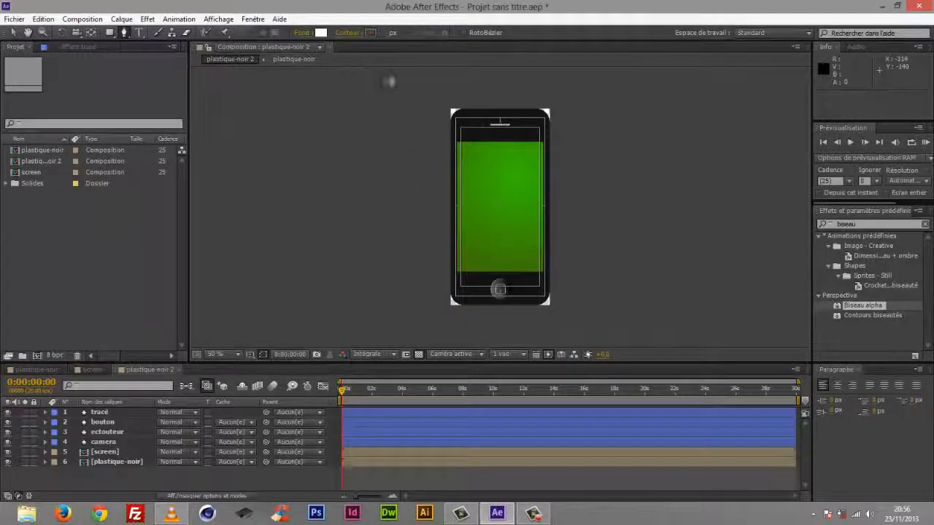
- Draw a closed four-point shape covering the phone's right side, with a slanted edge running from above its top centre to beyond its lower right
left_click(492, 90)
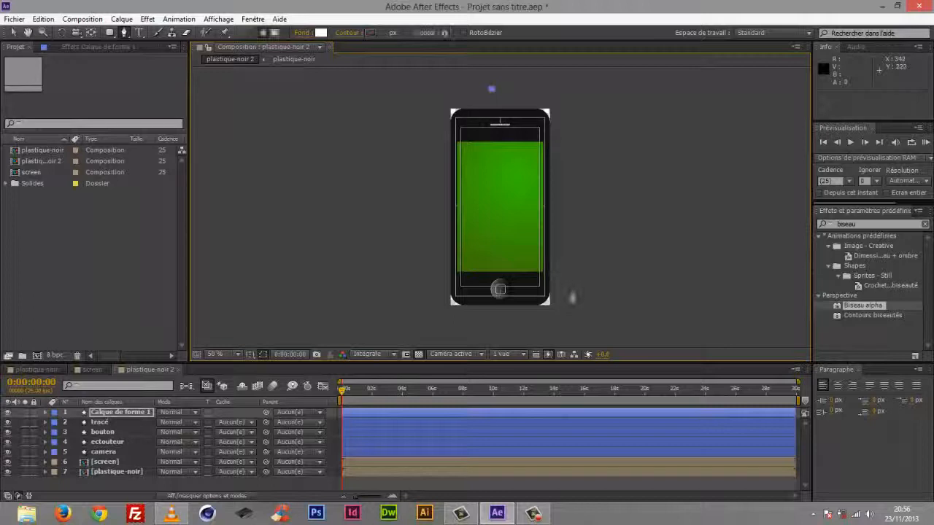
left_click(567, 306)
left_click(670, 318)
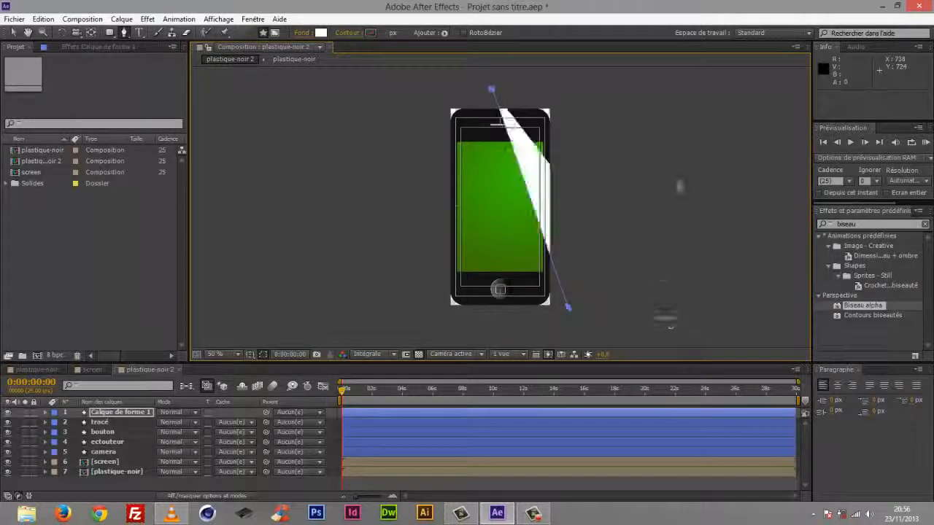
left_click(673, 74)
left_click(492, 89)
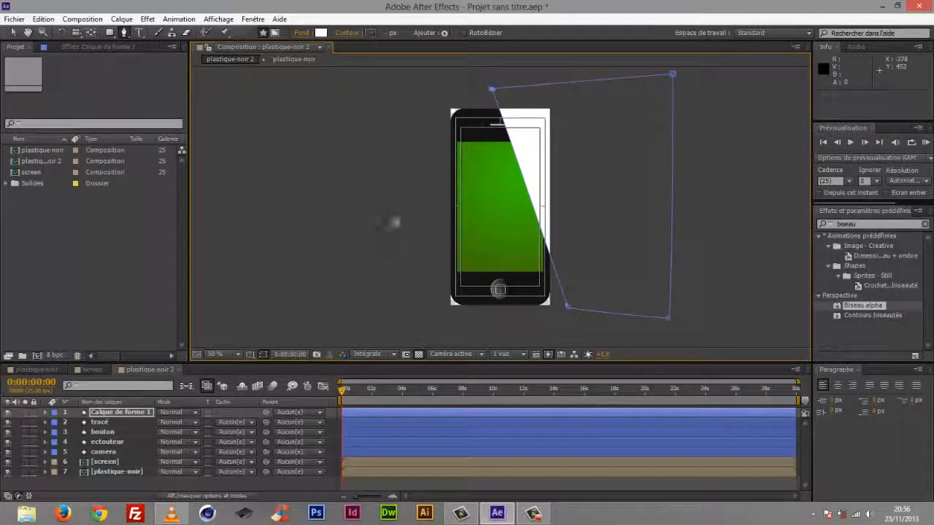
- Apply the Dégradé effect to the new shape layer and move its end point up to about 174, 345 at the phone's centre
left_click(87, 413)
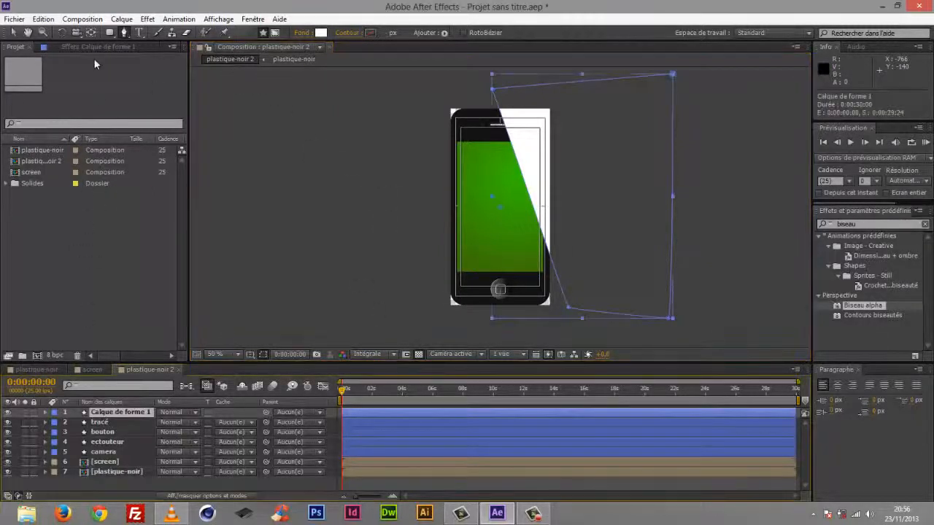
key("v")
left_click(147, 19)
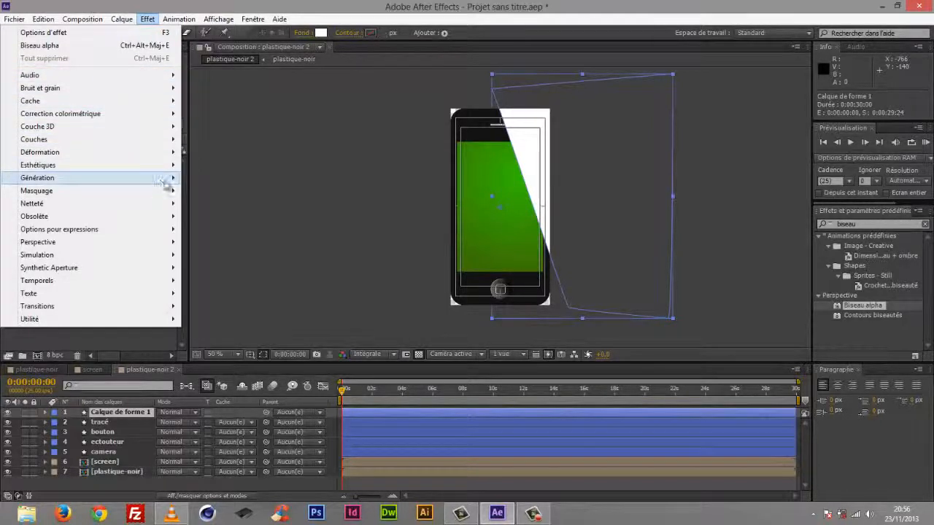
mouse_move(175, 178)
left_click(219, 268)
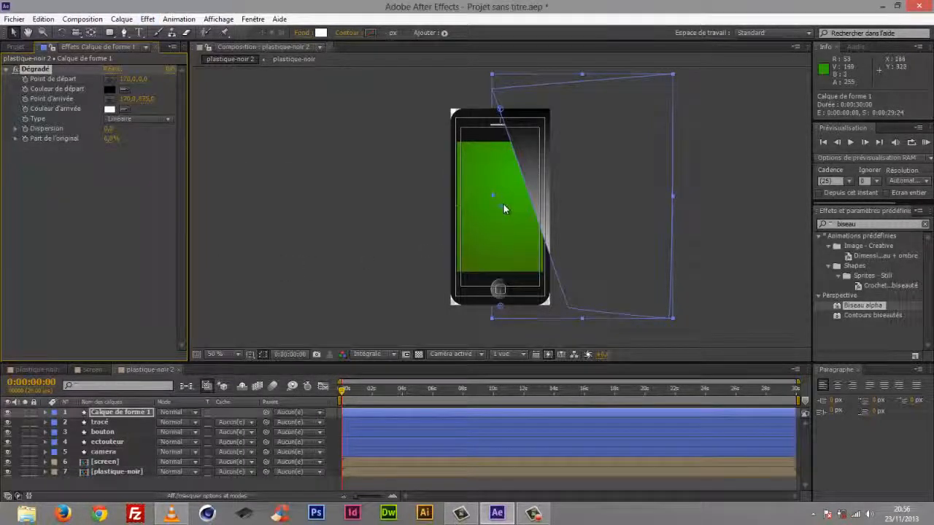
left_click_drag(502, 289, 500, 211)
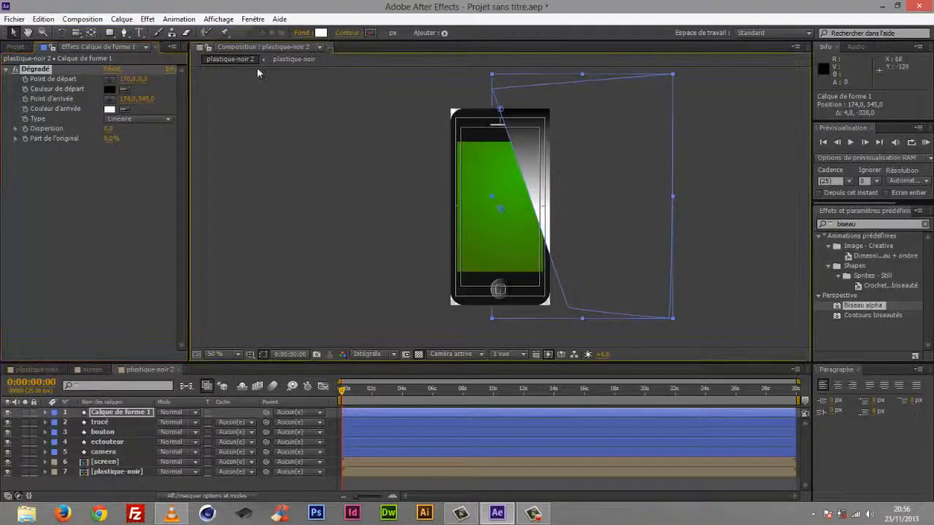
- Set the Dégradé start colour to white and end colour to black, and hide the composition's safe-zone guides
left_click(109, 88)
left_click_drag(72, 290, 40, 199)
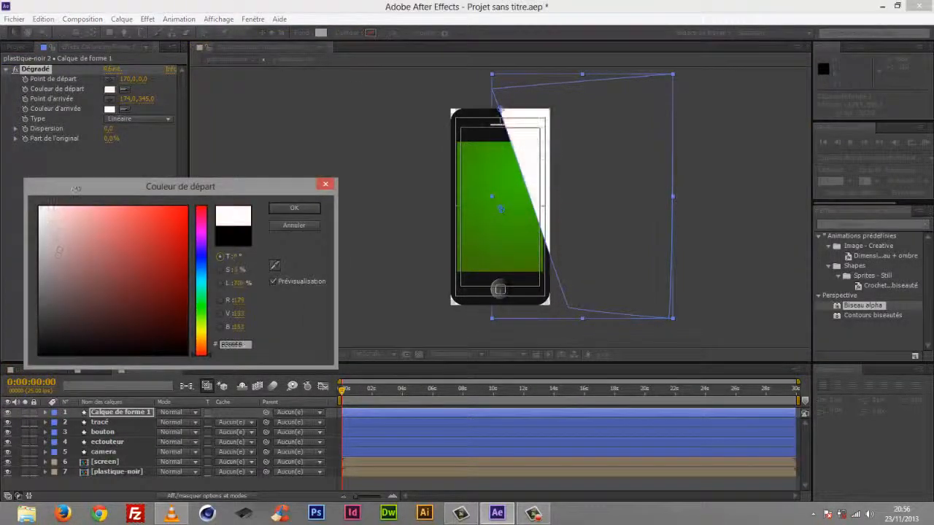
left_click(285, 208)
left_click(111, 108)
left_click(40, 354)
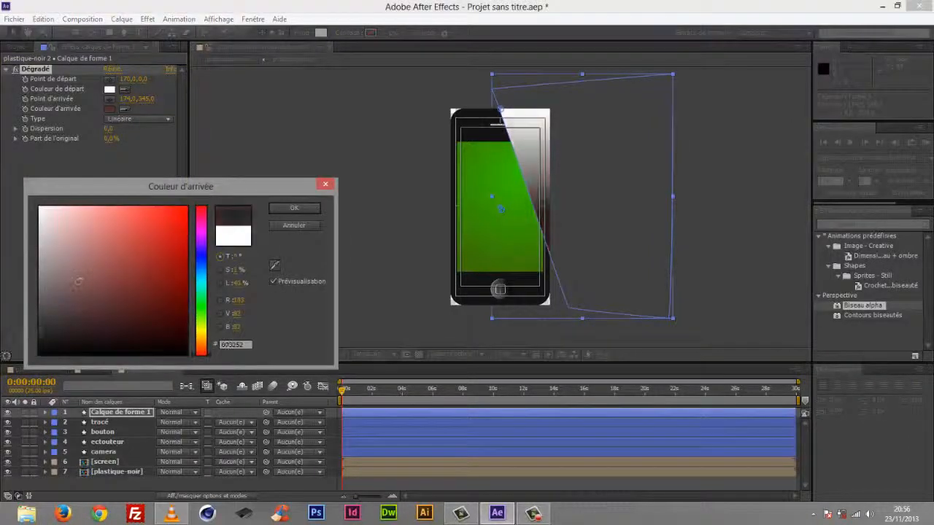
left_click(284, 210)
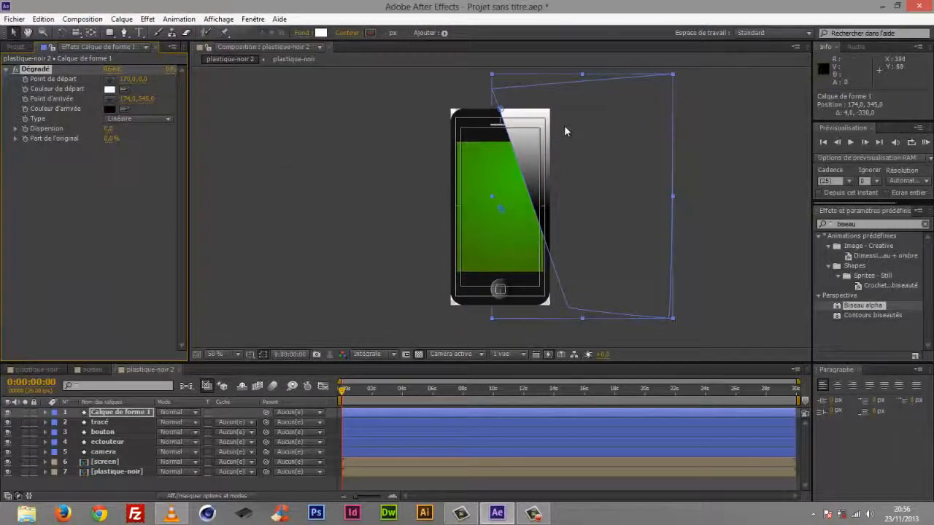
left_click(249, 355)
left_click(271, 370)
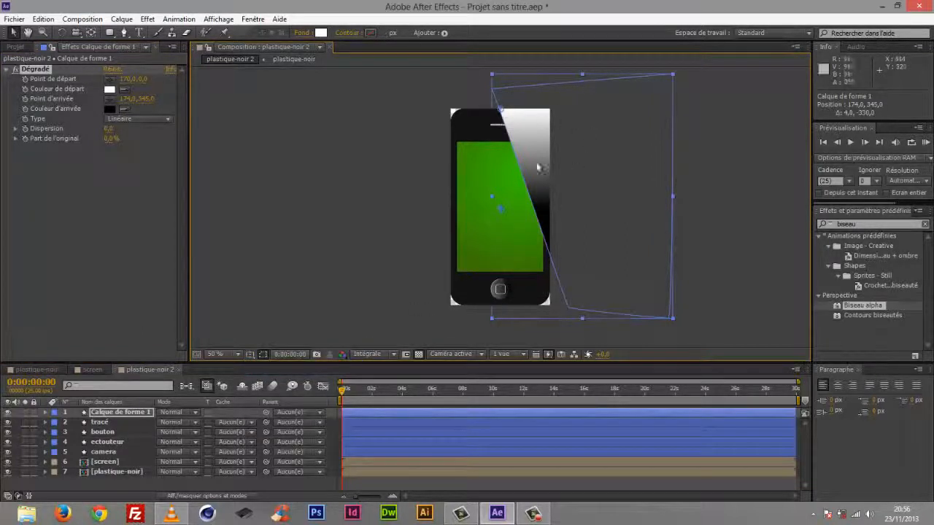
- Set the gradient shape layer's blending mode to Addition
left_click(111, 413)
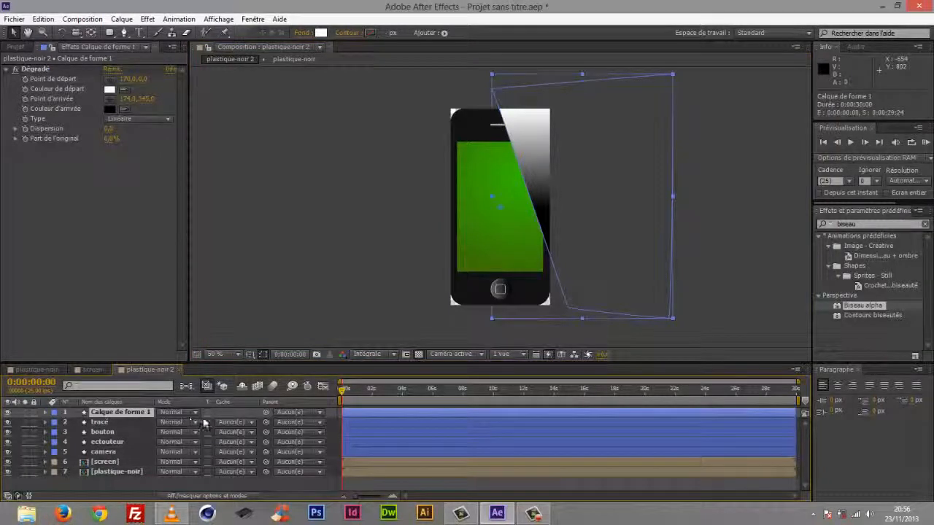
key("F4")
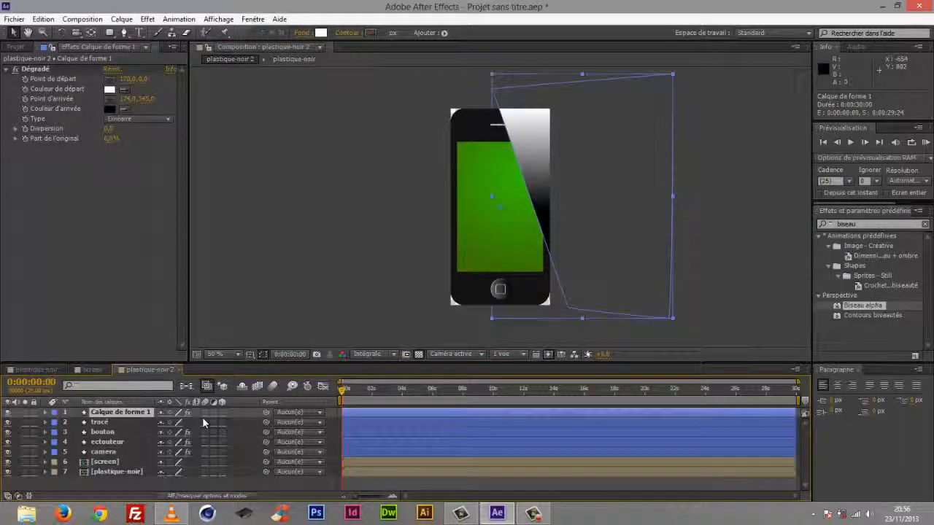
key("F4")
left_click(179, 412)
left_click(210, 435)
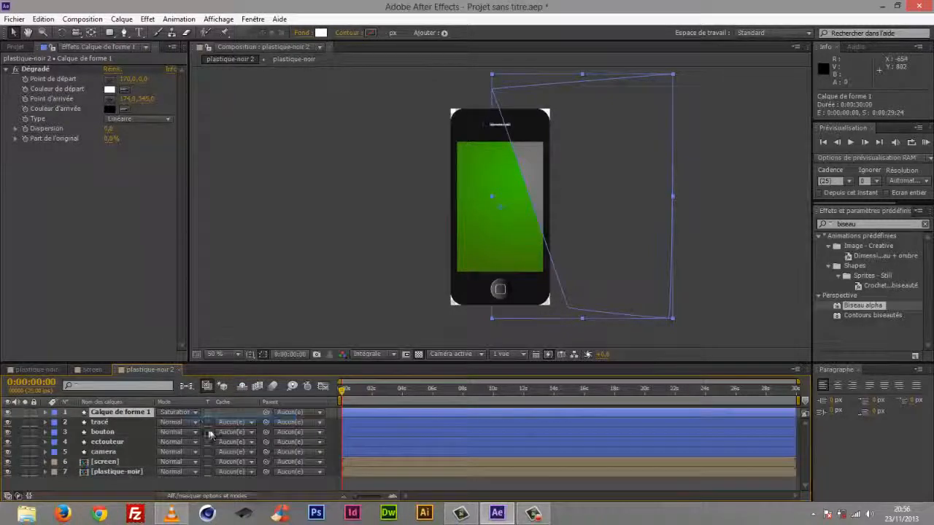
left_click(196, 413)
left_click(197, 416)
left_click(195, 415)
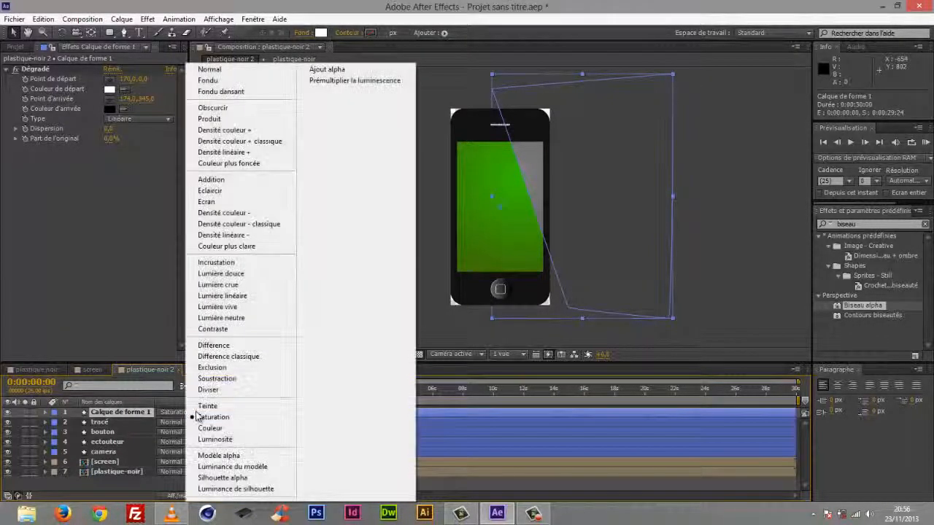
left_click(211, 180)
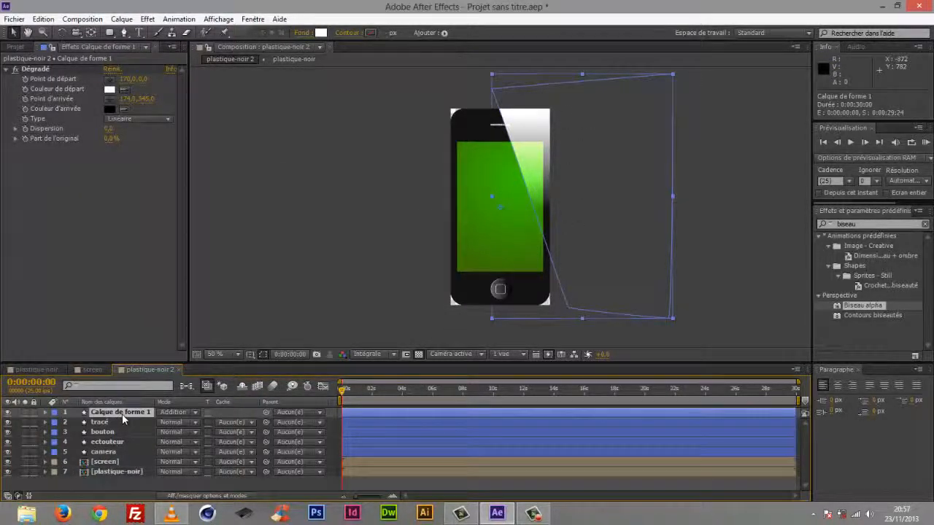
- Set the gradient shape layer's Opacité to 20%
key("t")
left_click(165, 423)
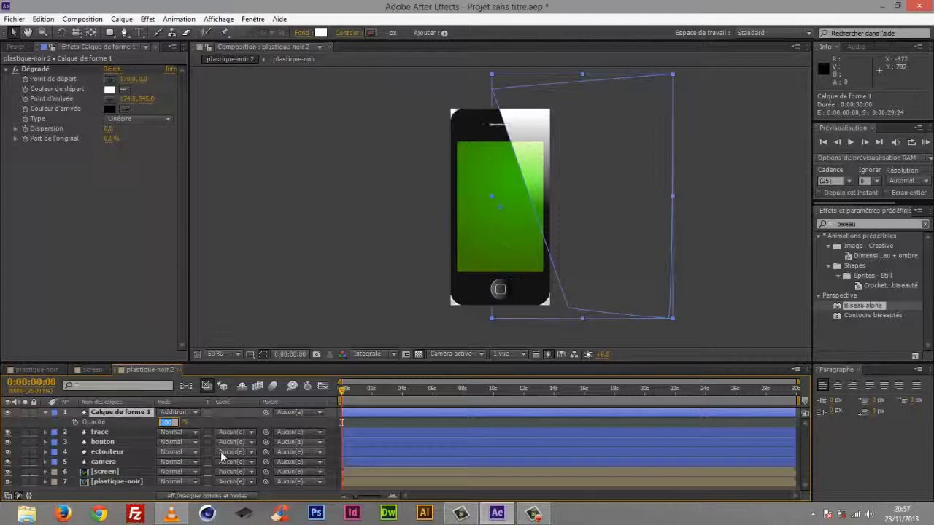
type("20")
key("Return")
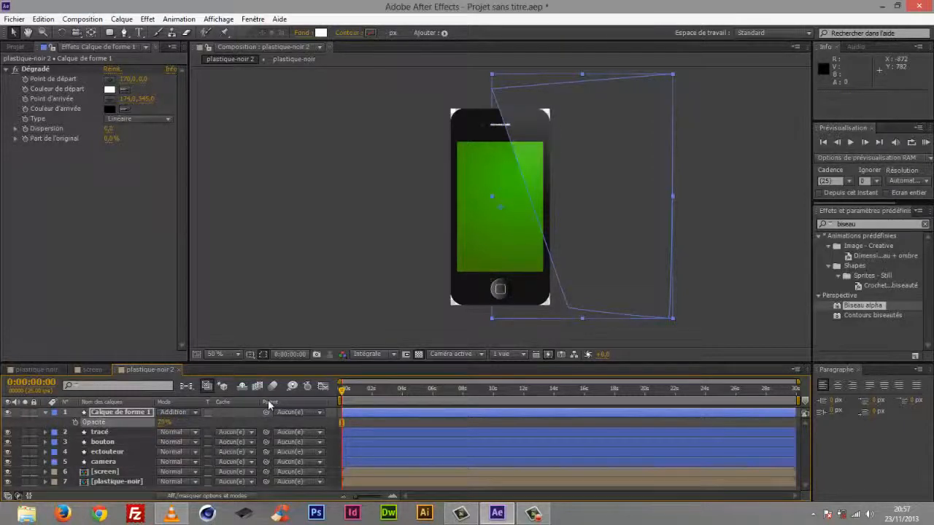
- Toggle the composition's transparency grid off and on to examine the phone's corners
left_click(419, 354)
left_click(420, 354)
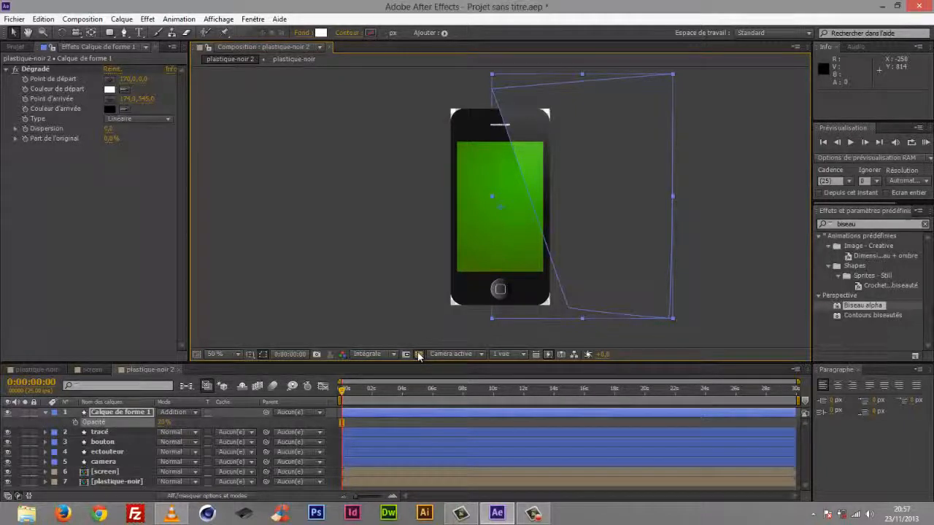
left_click(419, 354)
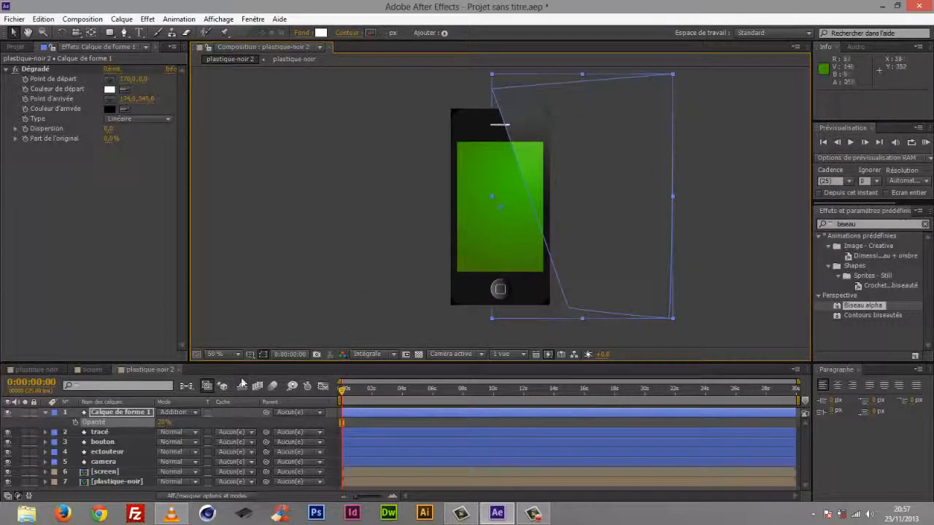
left_click(419, 354)
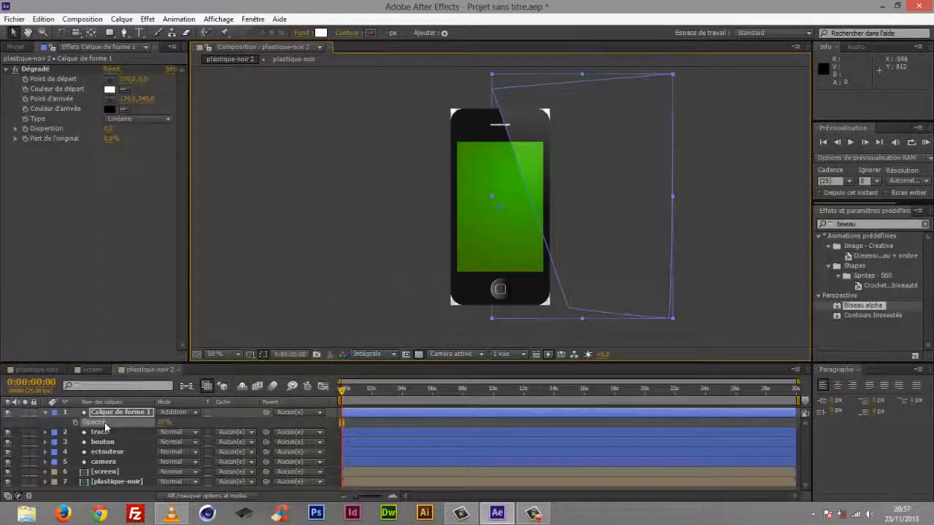
- Check the contents of the plastique-noir precomposition, and move its layer above [screen] in plastique-noir 2
left_click(114, 482)
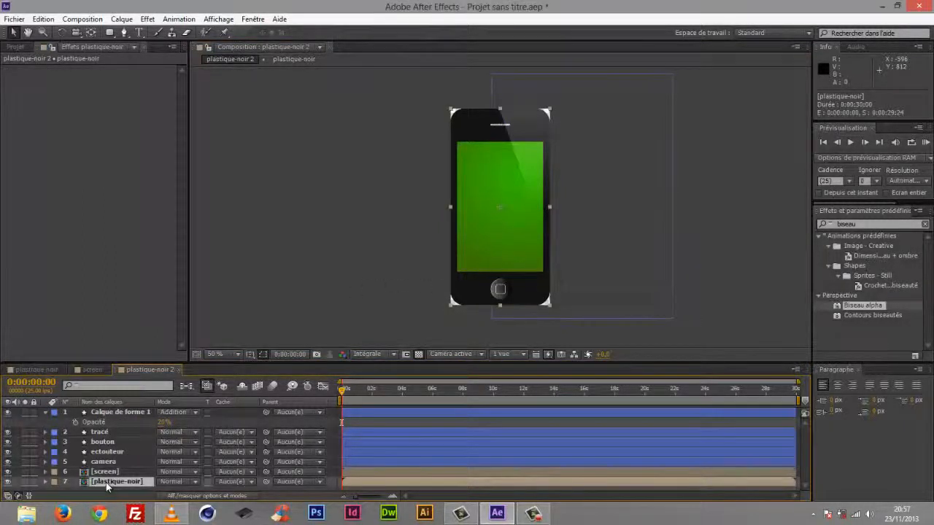
double_click(99, 484)
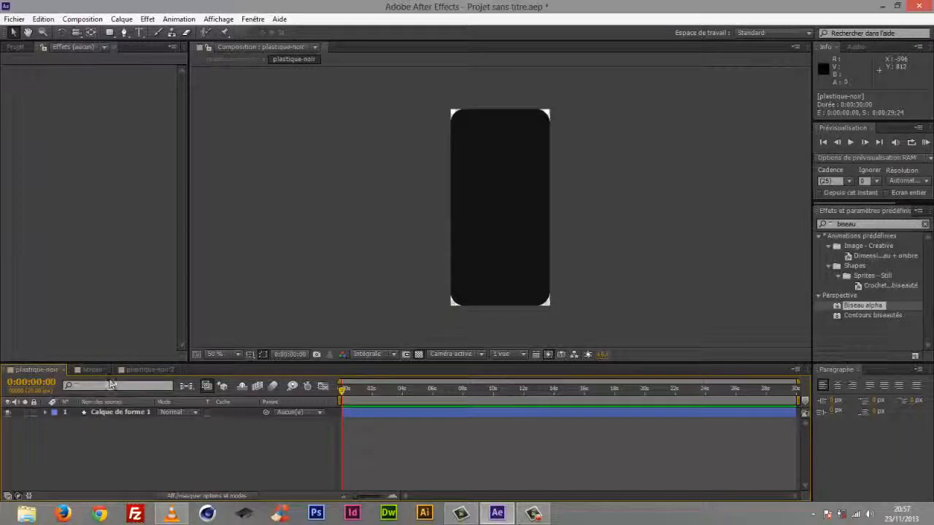
left_click(142, 369)
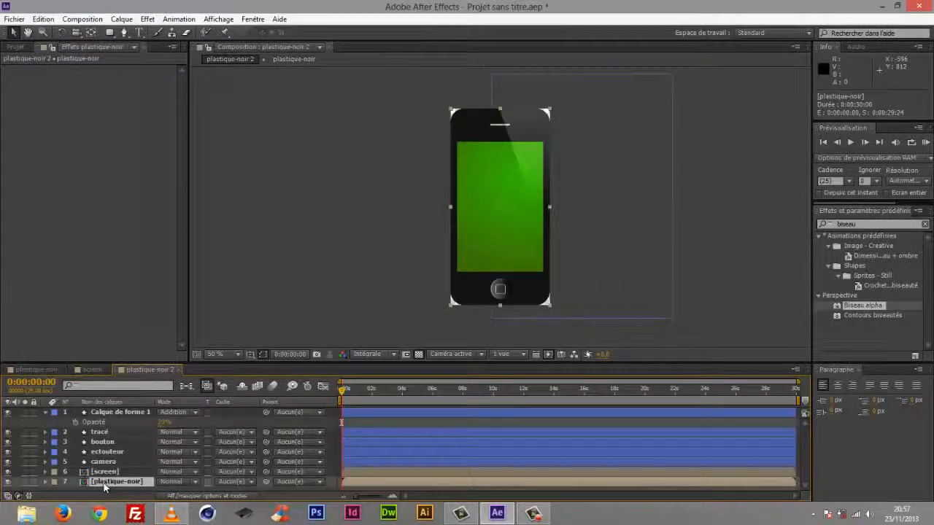
left_click_drag(105, 487, 104, 473)
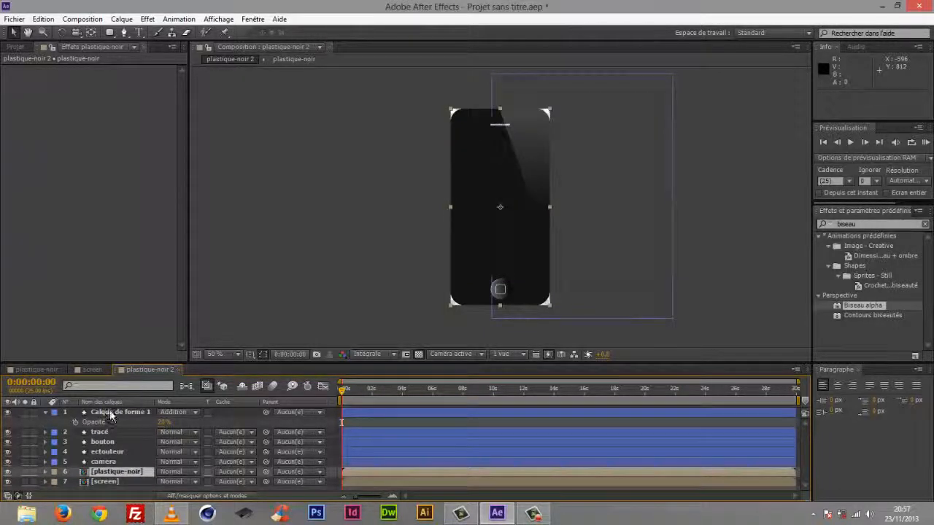
- Collapse the gradient shape layer's properties and rename the layer "reflet"
left_click(109, 413)
left_click(46, 412)
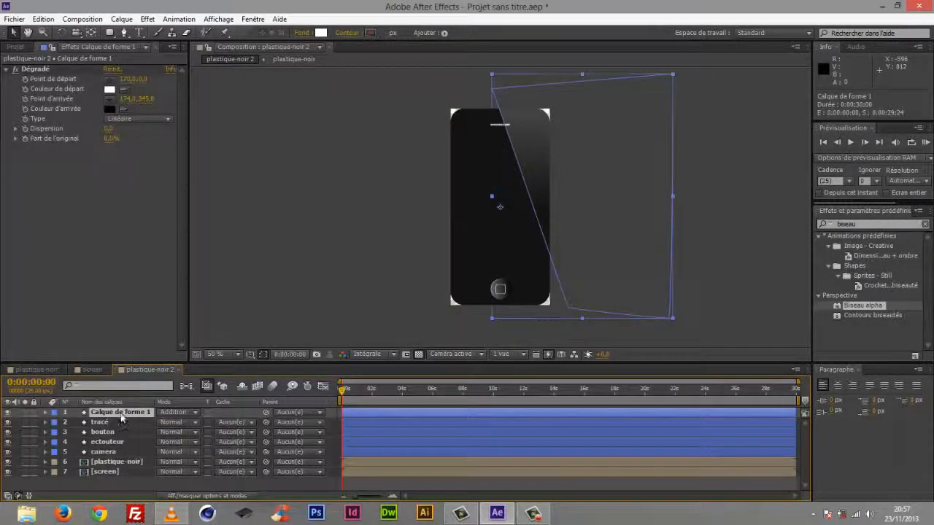
key("Return")
type("refle")
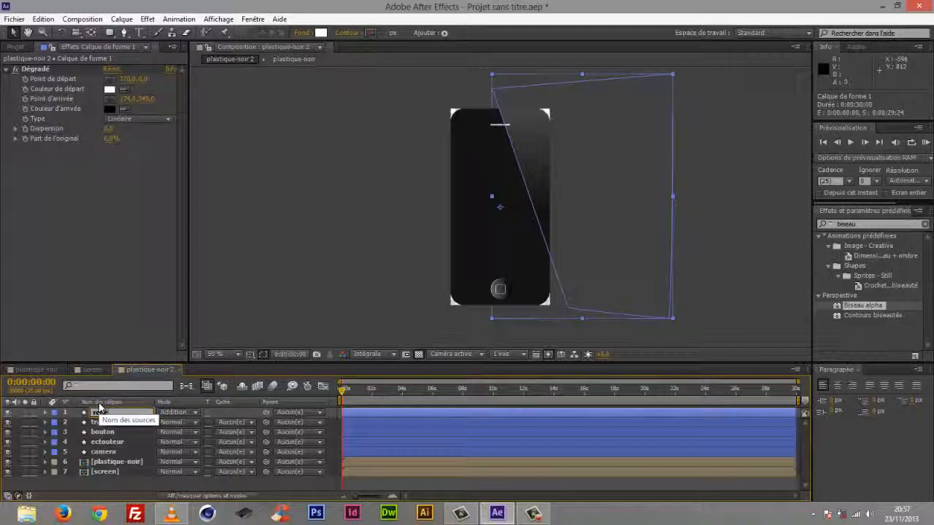
type("t")
key("Return")
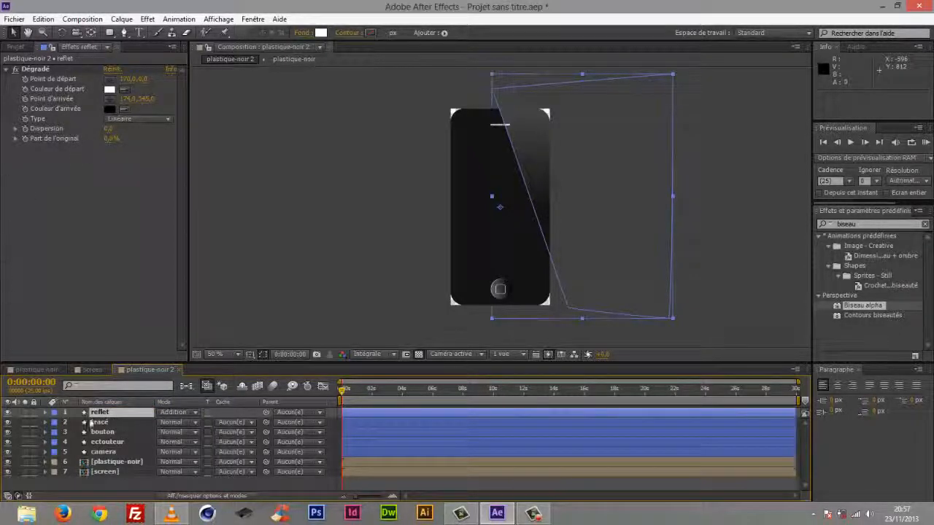
- Move the reflet layer directly below [plastique-noir] and set its track matte to Alpha [plastique-noir]
left_click_drag(99, 413, 110, 472)
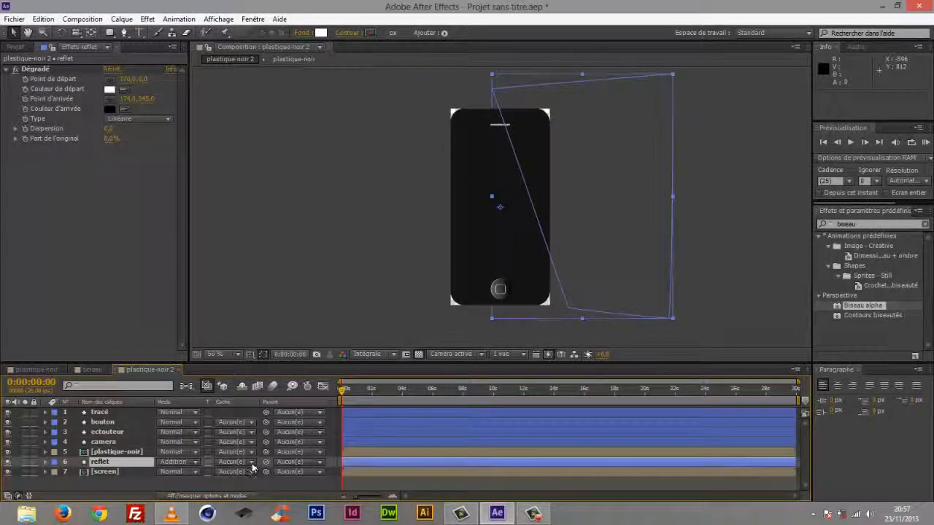
left_click(253, 467)
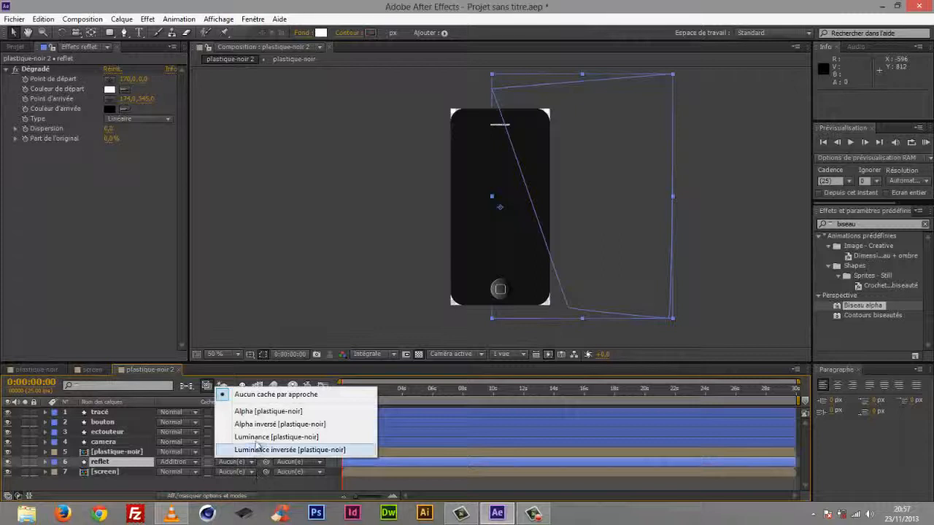
left_click(268, 413)
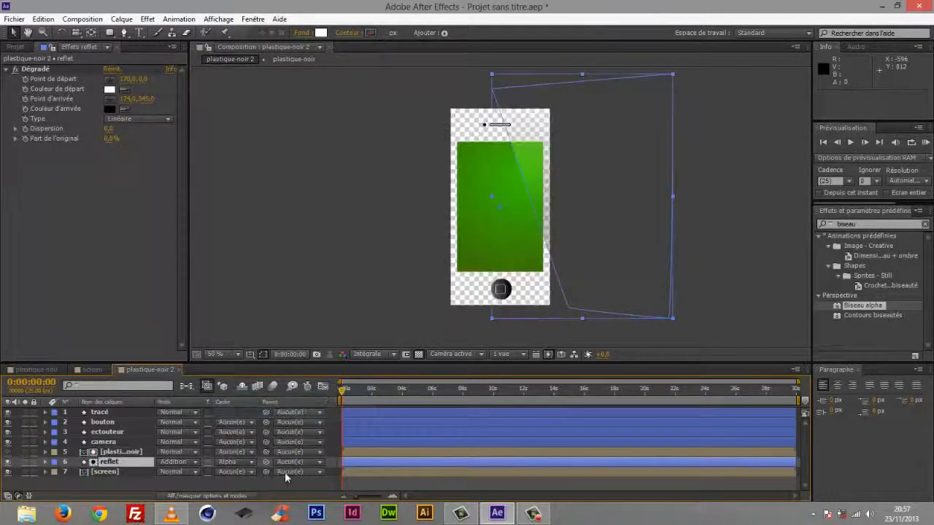
- Toggle the transparency grid off and on to examine the matted reflection on the phone, and deselect the reflet layer
left_click(419, 354)
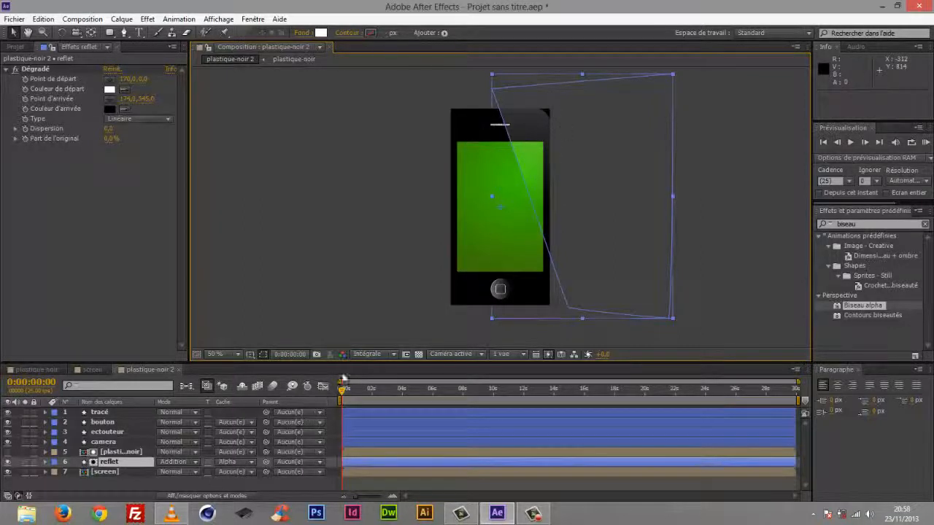
left_click(418, 354)
left_click(419, 355)
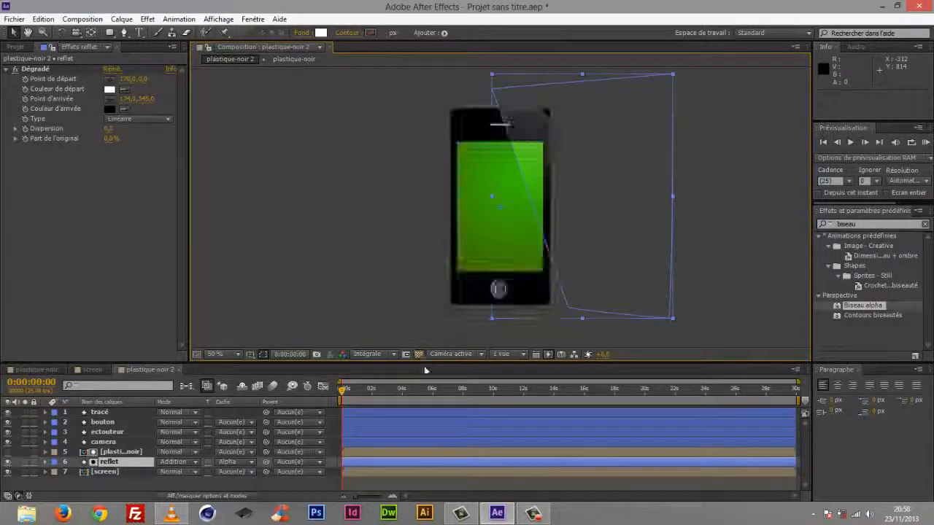
left_click(418, 355)
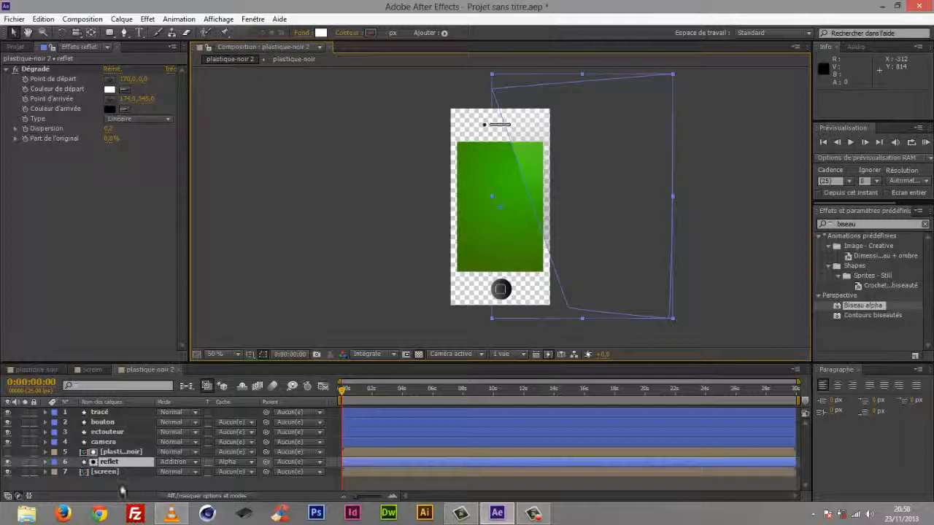
left_click(121, 488)
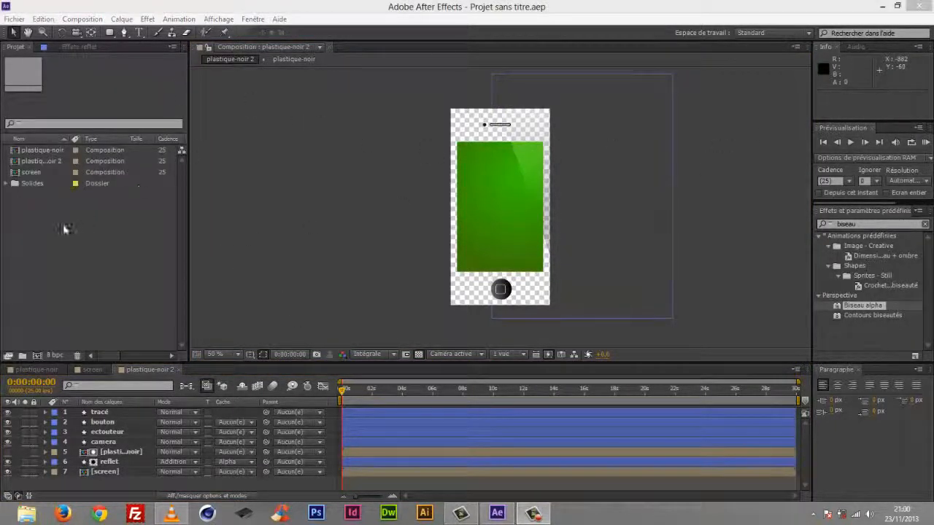
- Create a new composition in the project, opening its composition settings
left_click(73, 226)
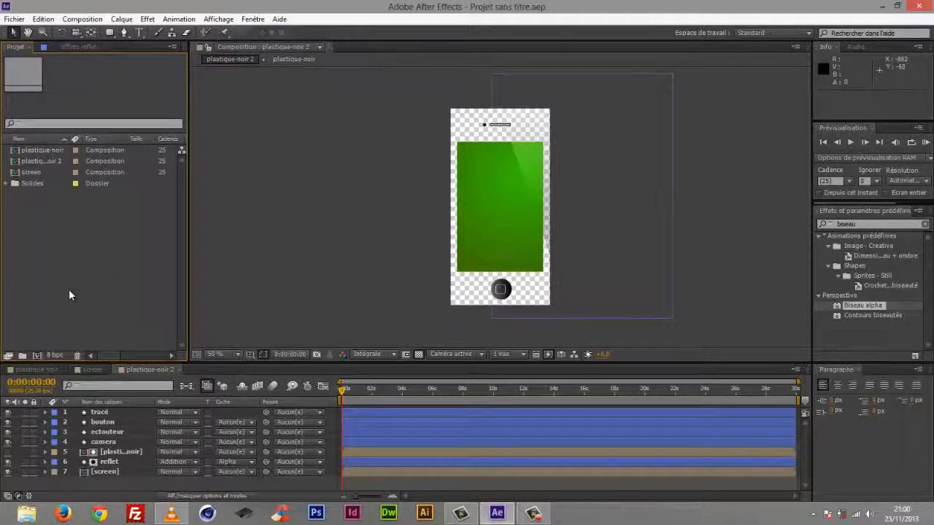
right_click(67, 233)
left_click(127, 243)
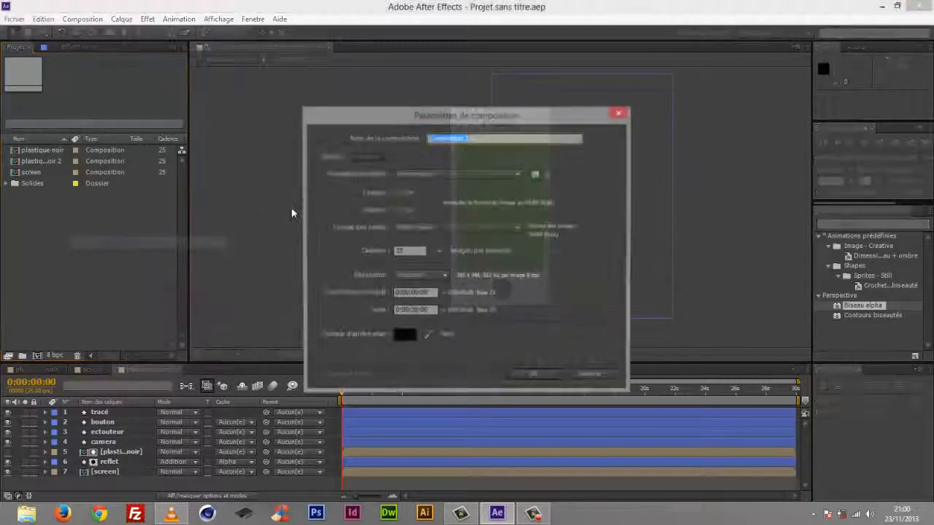
- Create a composition named antenne, 350 px wide and 685 px high
type("antenne")
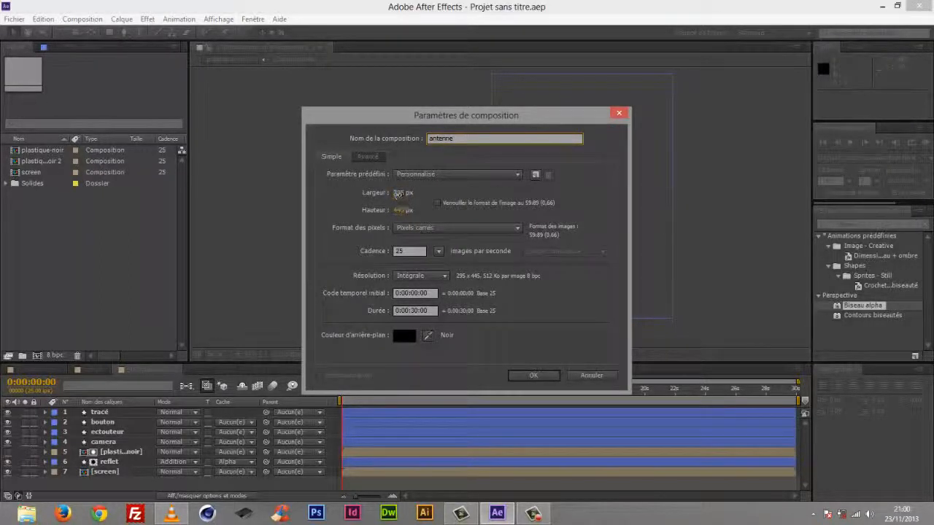
left_click(399, 193)
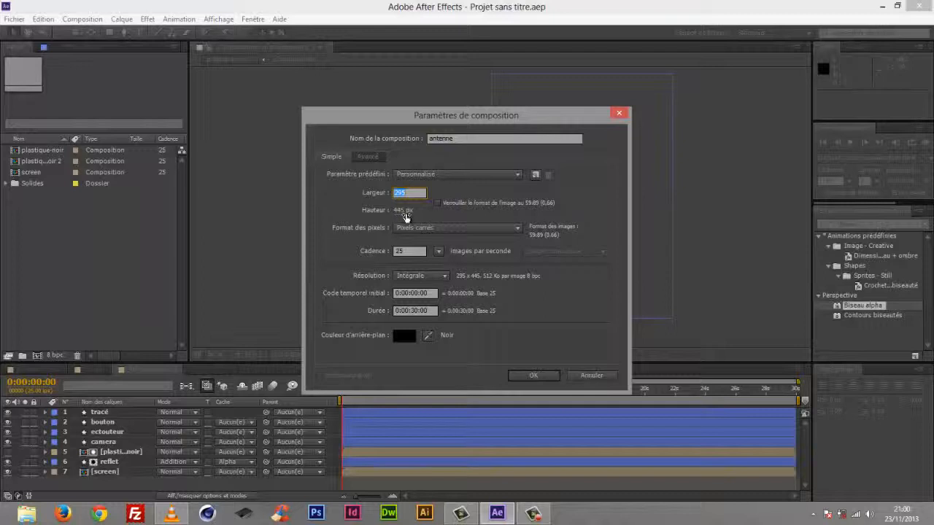
type("350")
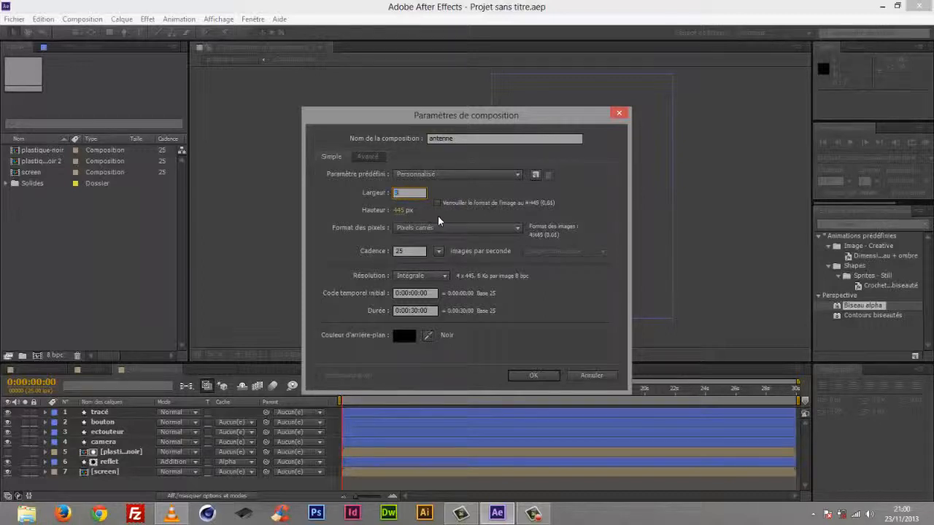
left_click(400, 211)
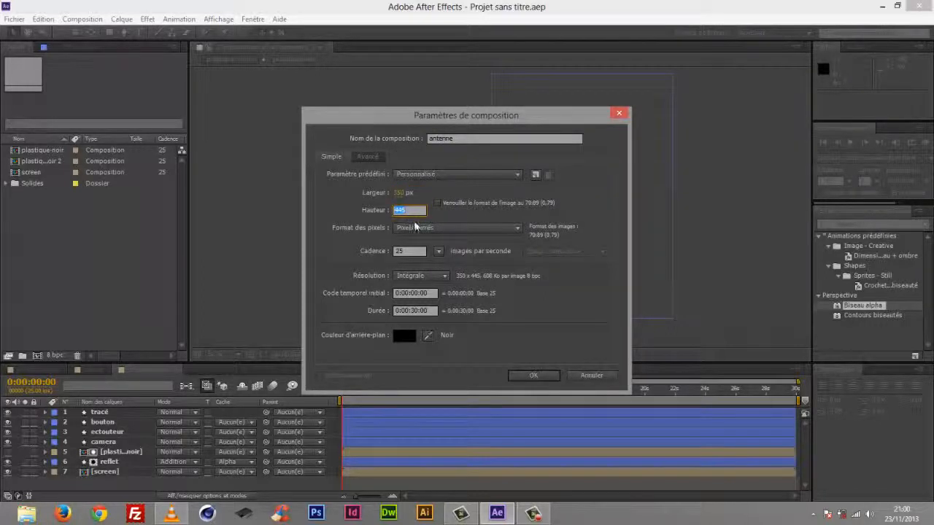
type("685")
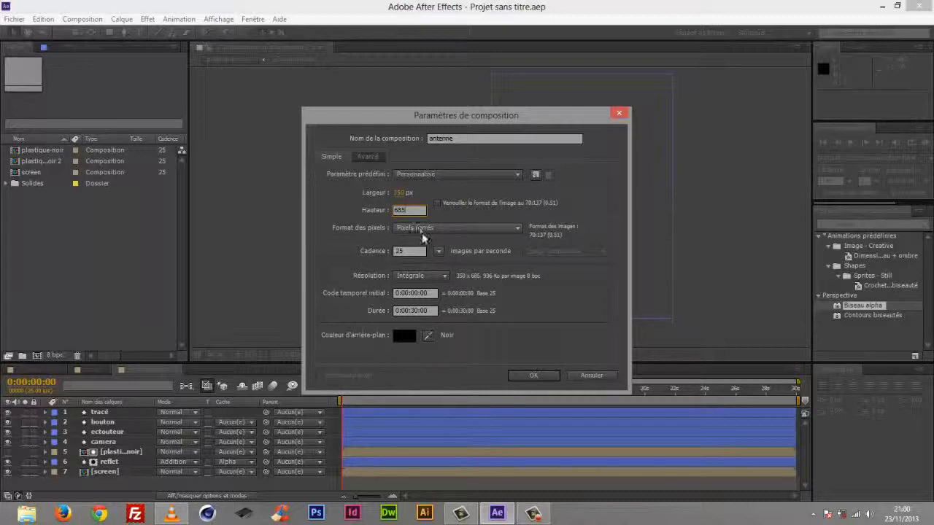
left_click(528, 374)
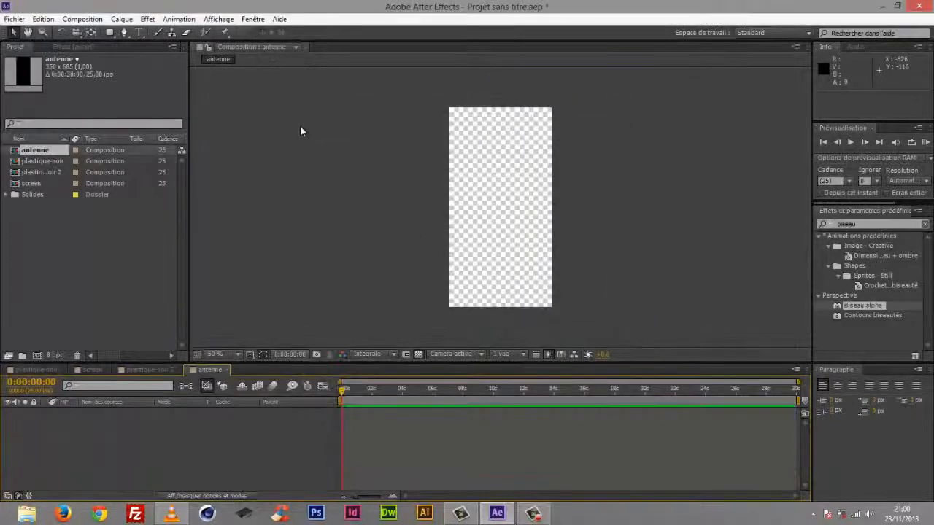
- Add a white rectangle shape layer filling the whole composition and rename the layer antenne
left_click(224, 50)
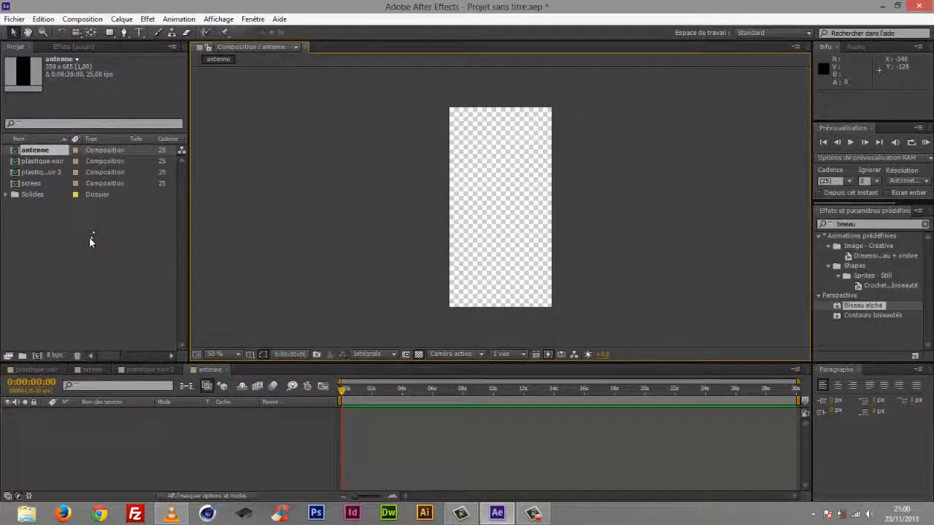
double_click(111, 33)
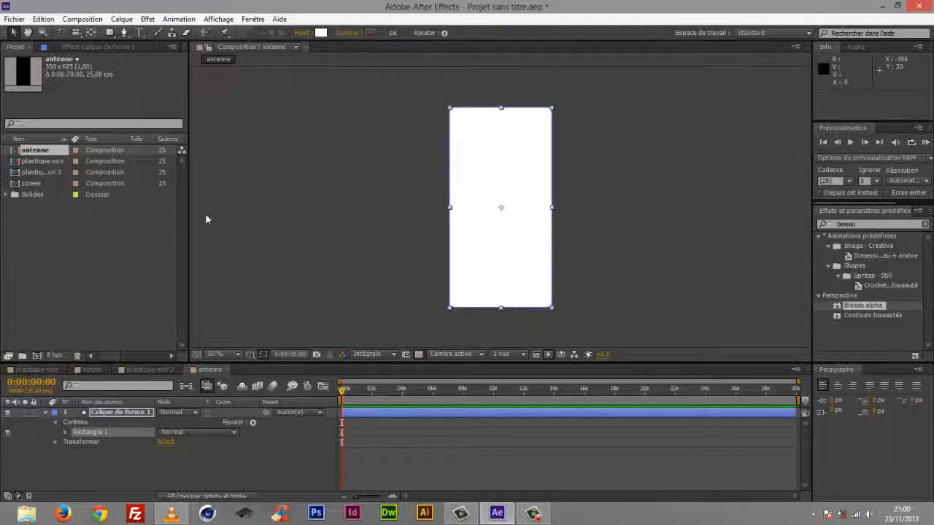
left_click(65, 432)
left_click(102, 412)
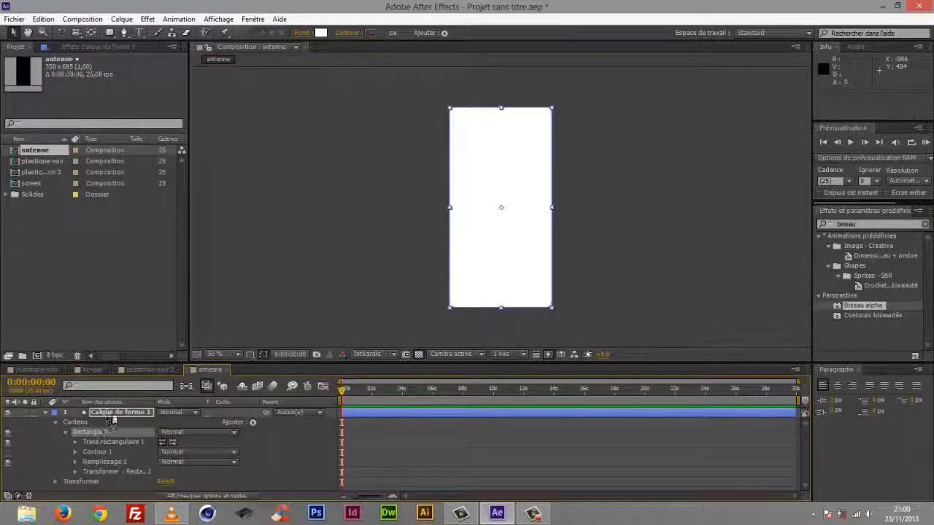
key("Return")
type("antenne")
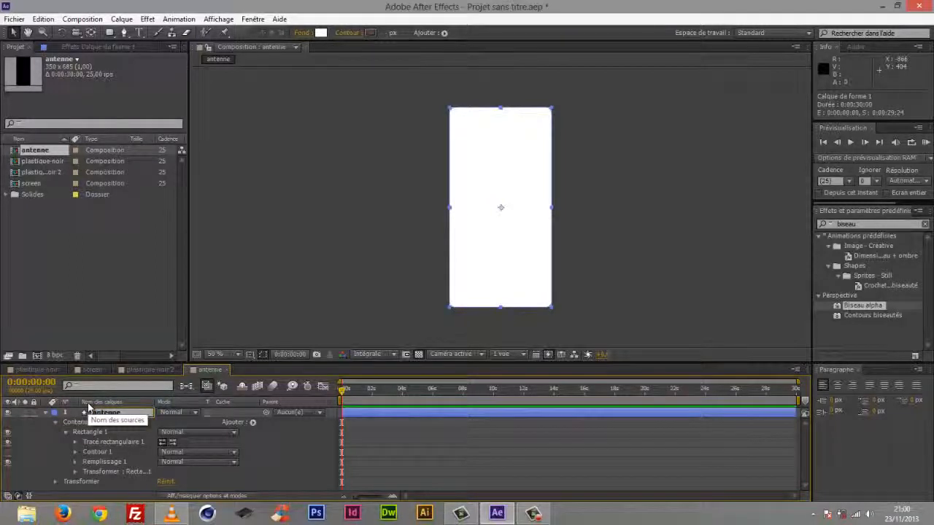
key("Return")
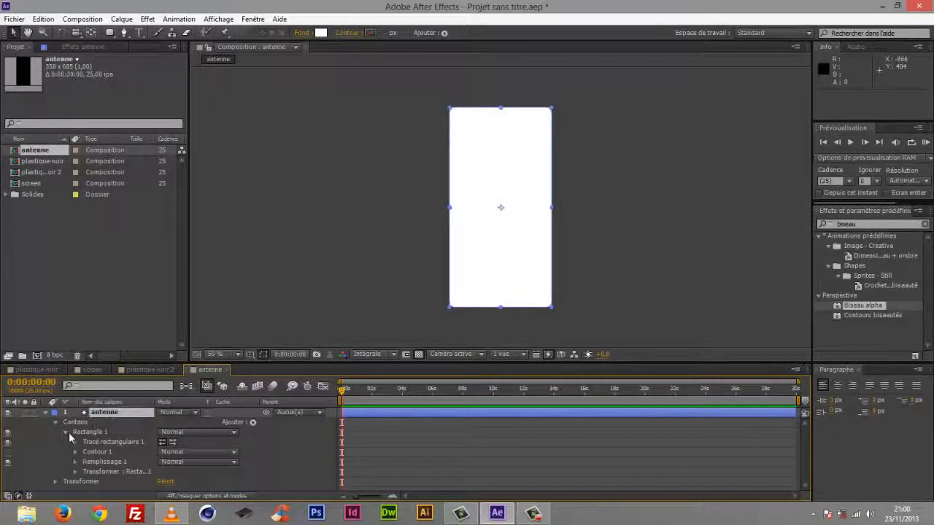
- Set the roundness of the antenne layer's rectangle path to 48 and collapse the layer's properties
left_click(76, 445)
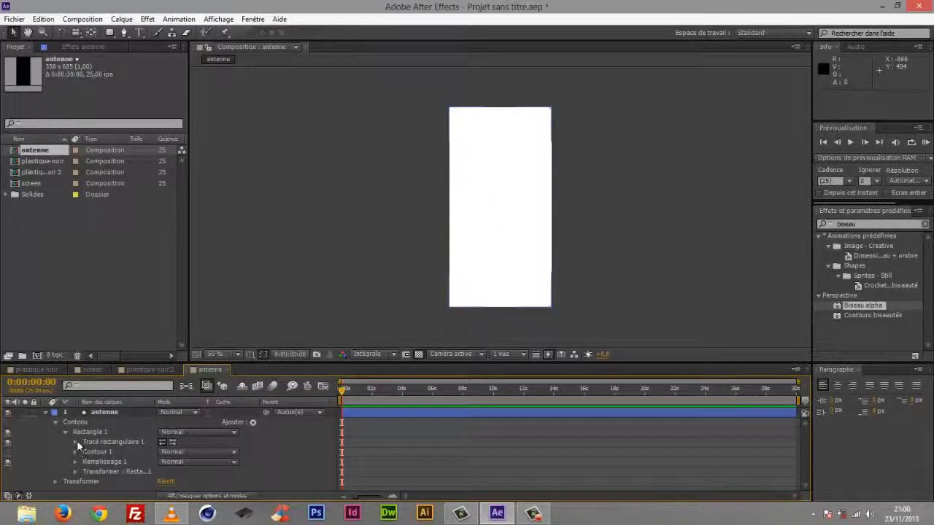
left_click(74, 443)
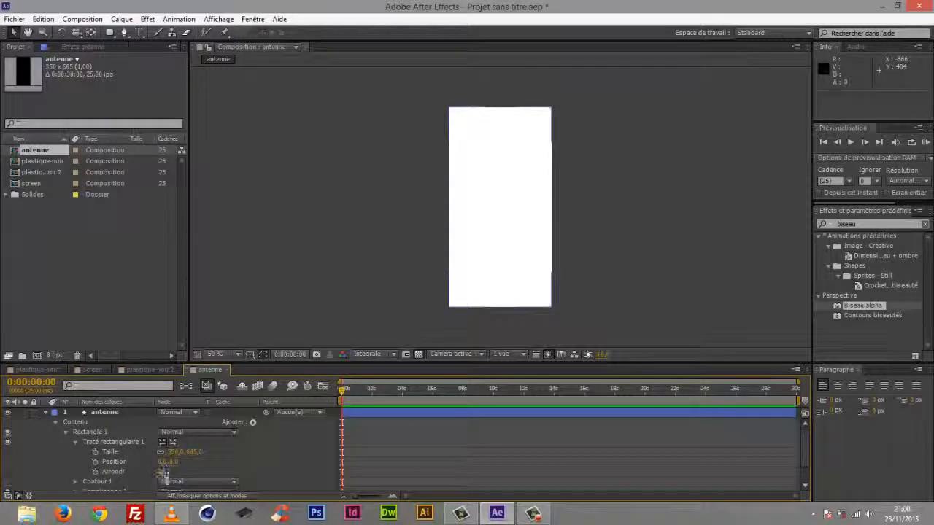
left_click(164, 472)
type("4")
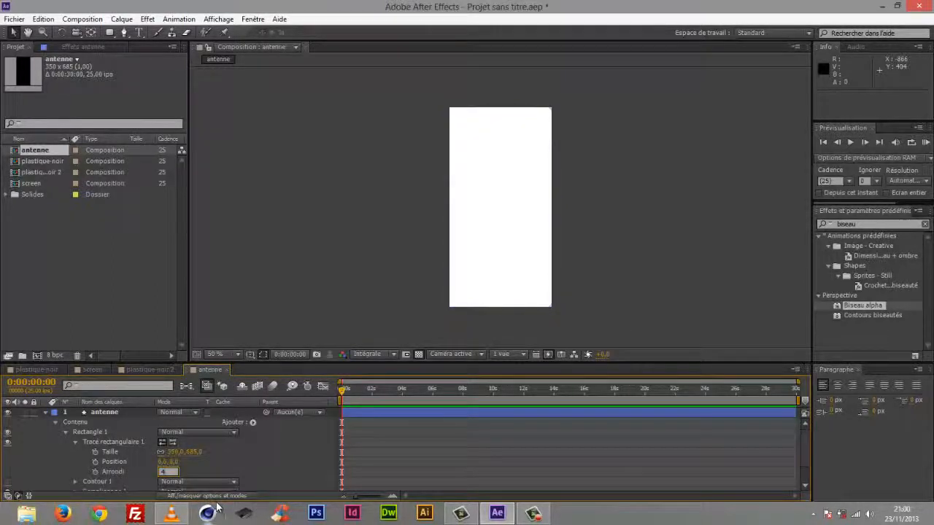
type("8")
key("Return")
left_click(107, 329)
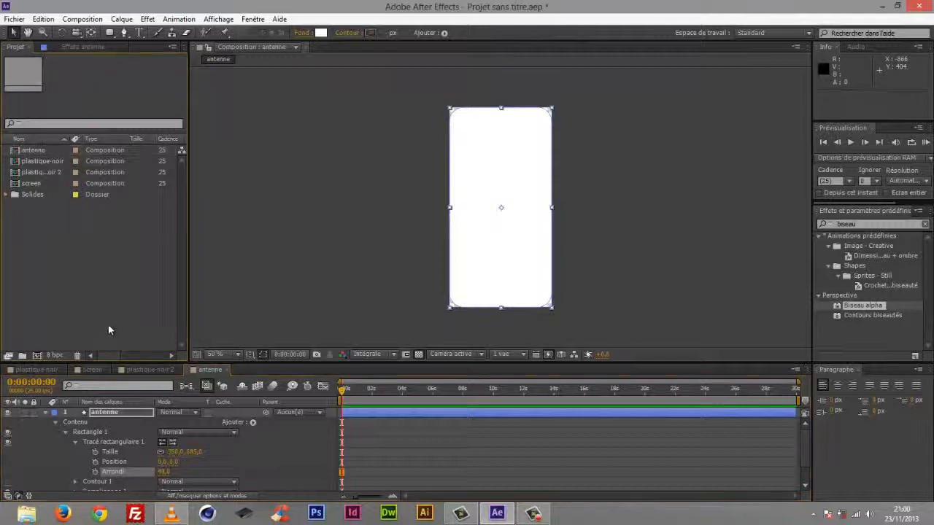
left_click(267, 343)
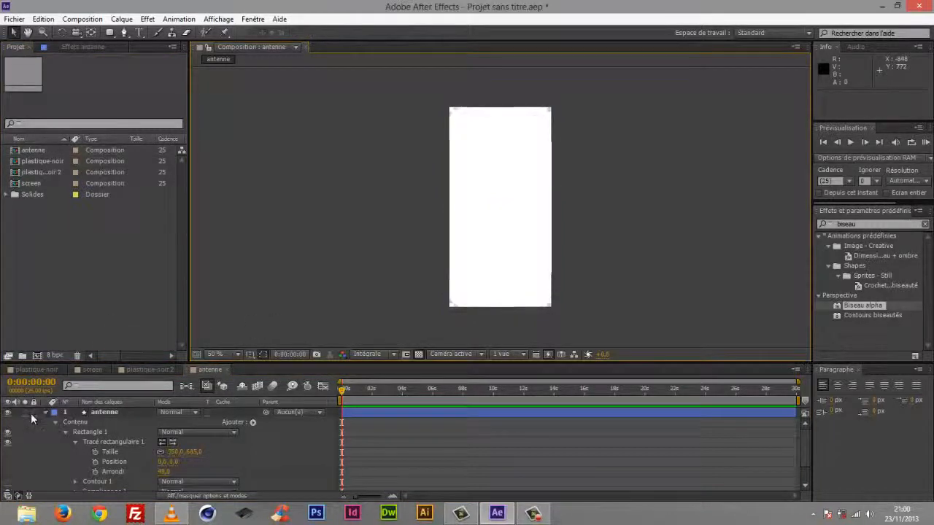
left_click(46, 412)
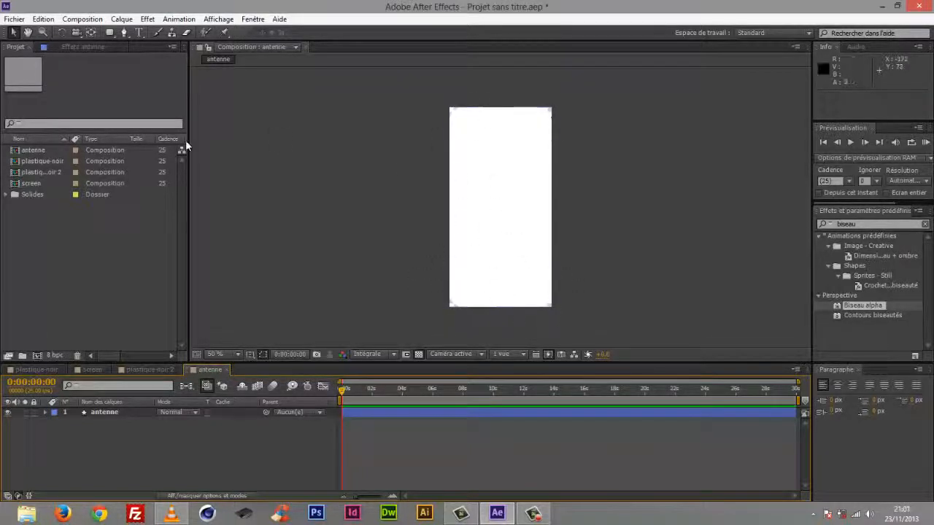
- Draw a thin horizontal rectangle about 450 px wide across the lower part of the white shape and fill it with black (000000)
left_click_drag(111, 39, 162, 33)
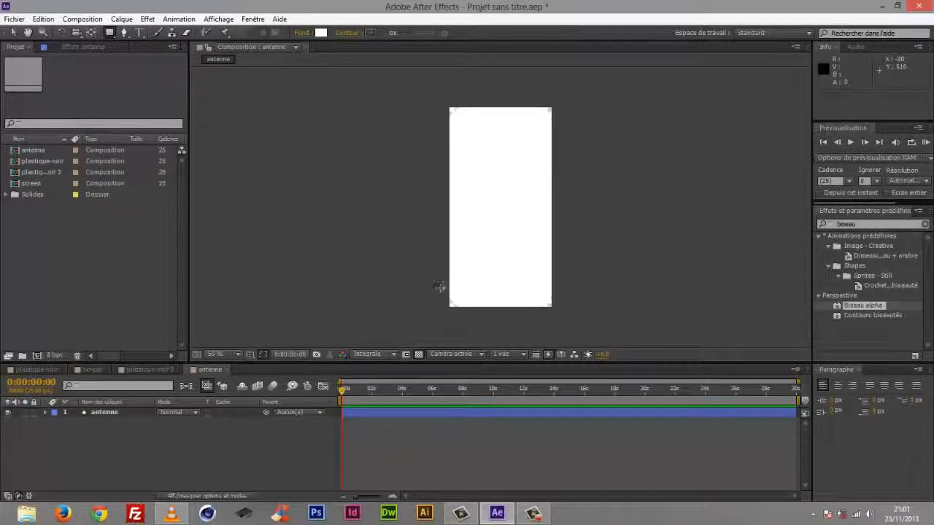
left_click_drag(437, 282, 569, 282)
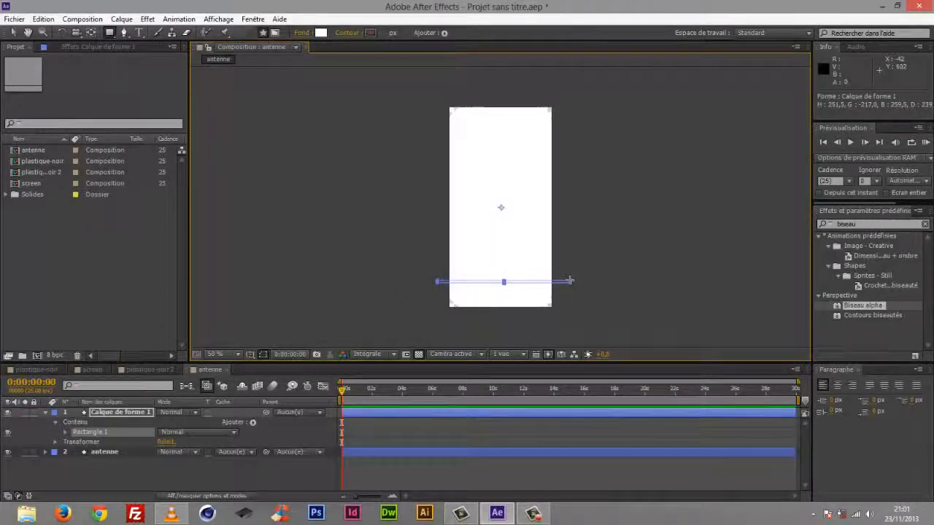
left_click(321, 33)
left_click_drag(40, 208, 22, 365)
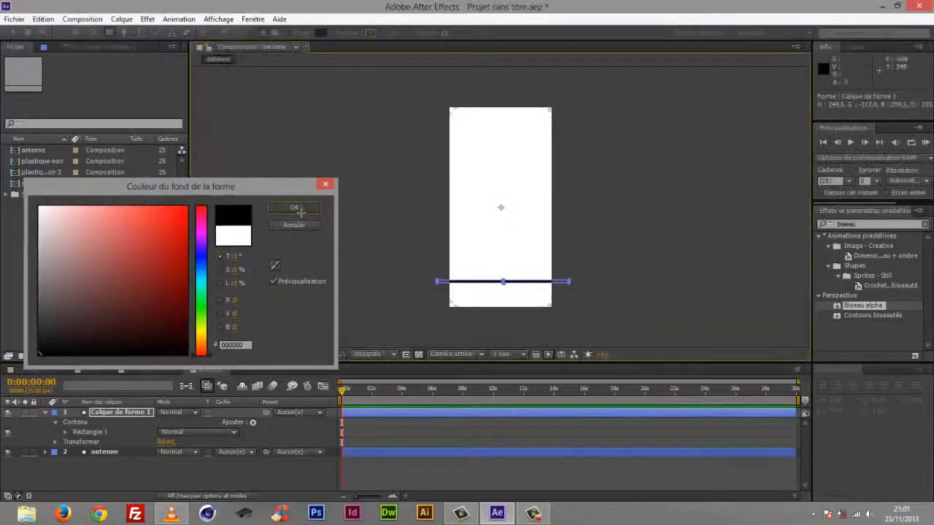
left_click(295, 209)
- Rename the thin black bar's shape layer as raccord
left_click(113, 415)
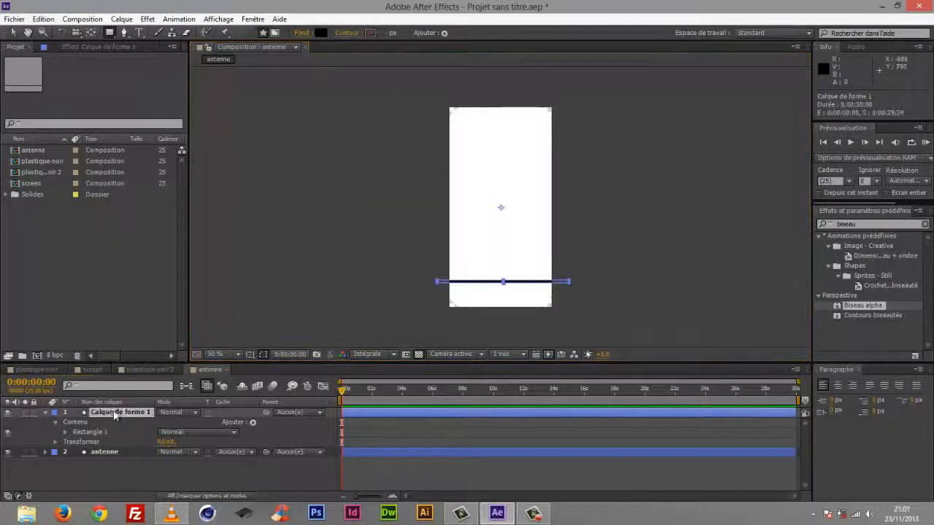
type("racco")
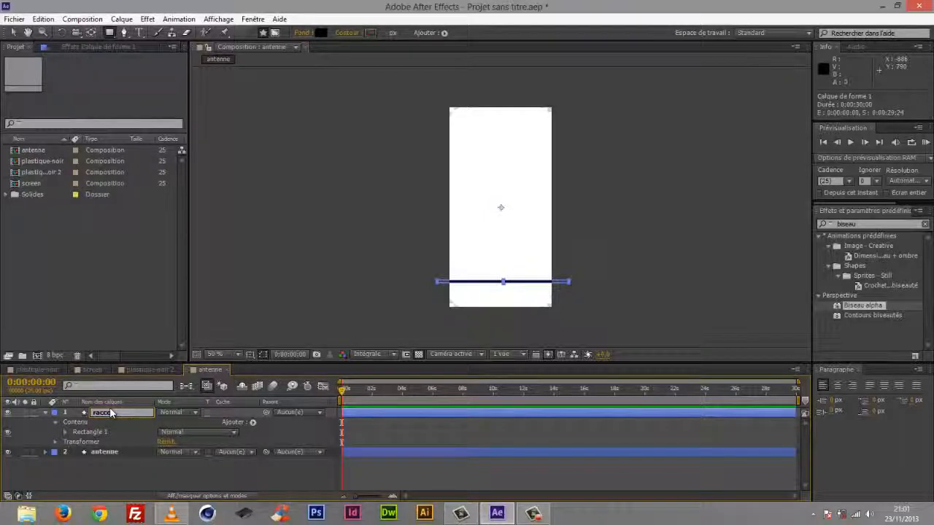
type("rd")
key("Return")
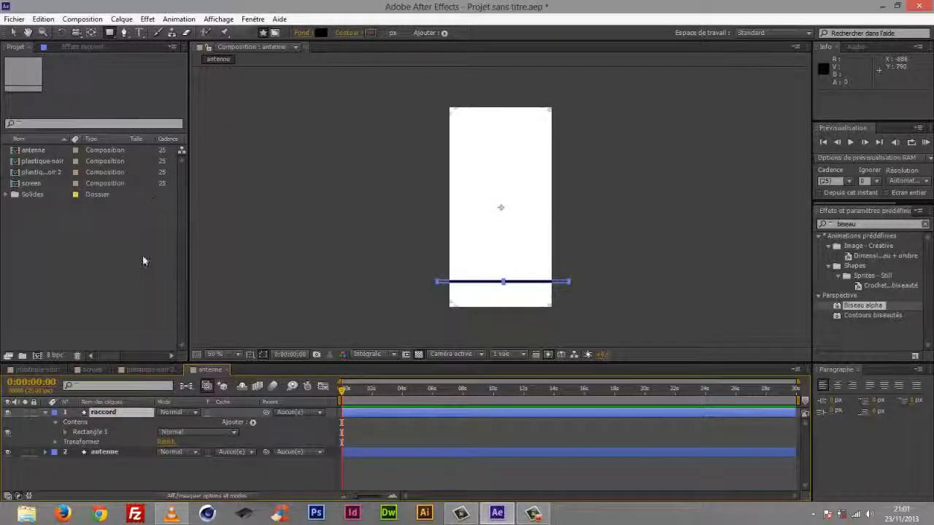
- Duplicate the raccord layer and move the copy straight up to position 175, -37.5
key("ctrl+d")
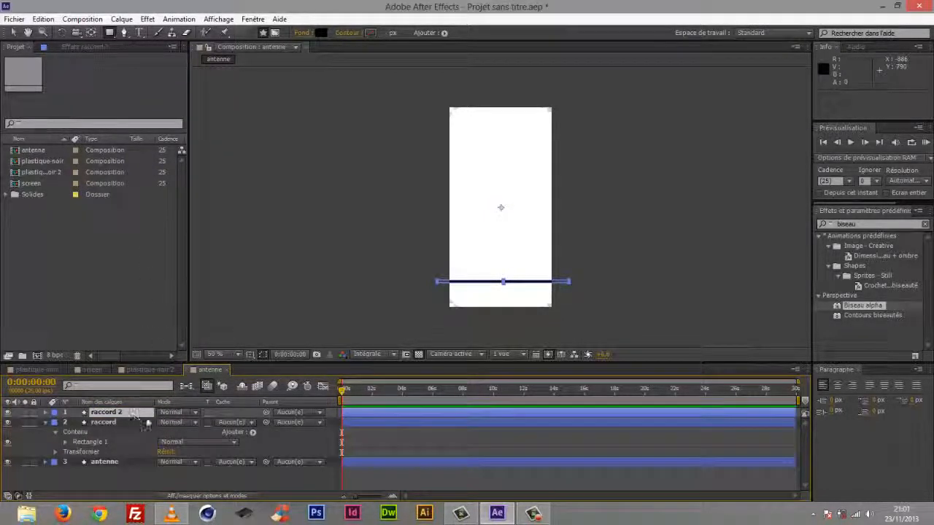
key("shift+Up")
key("shift+Up")
key("shift+Up")
key("shift+Up")
key("shift+Up")
key("shift+Up")
key("shift+Up")
key("shift+Up")
key("shift+Up")
key("shift+Up")
key("shift+Up")
key("shift+Up")
key("shift+Up")
key("shift+Up")
key("shift+Up")
key("shift+Up")
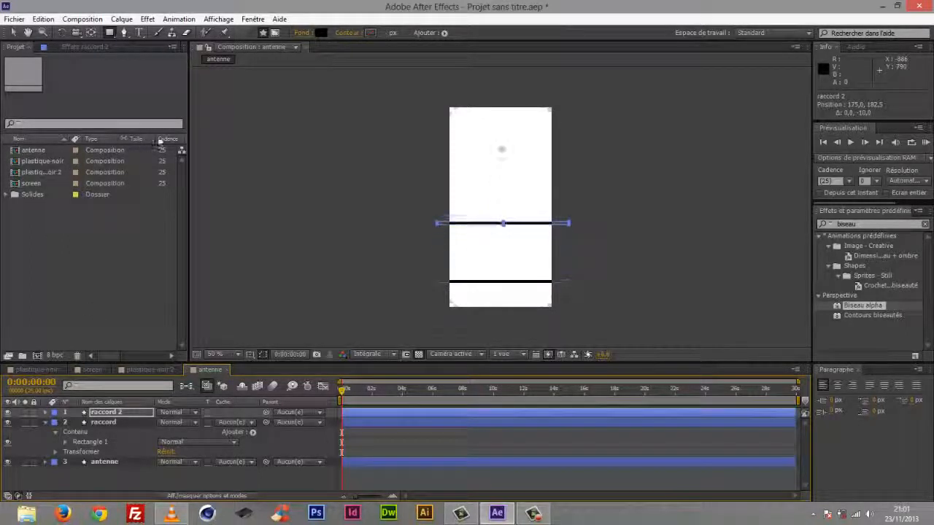
key("shift+Up")
key("shift+Up")
key("shift+Up")
key("shift+Up")
key("shift+Up")
key("shift+Up")
key("shift+Up")
key("shift+Up")
key("shift+Up")
key("shift+Up")
key("shift+Up")
key("shift+Up")
key("shift+Up")
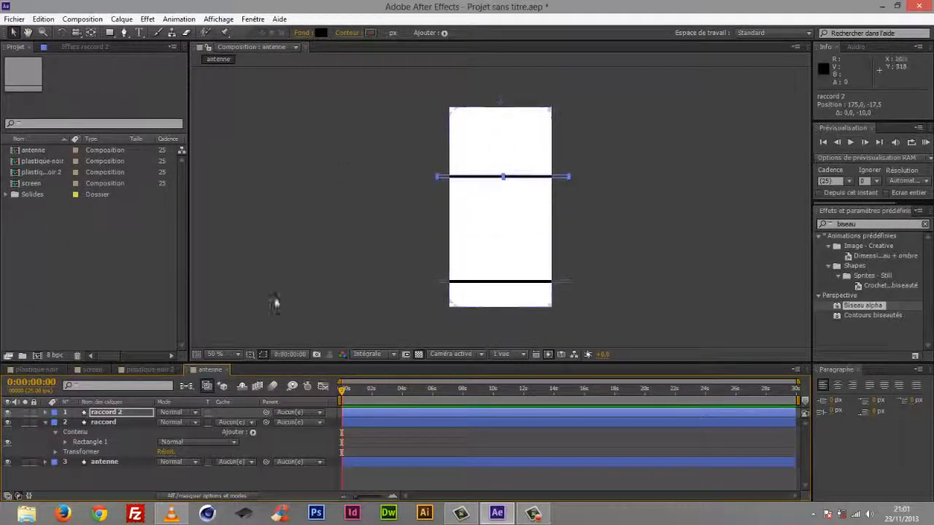
key("shift+Up")
key("shift+Up")
- Set the rotation of the raccord 2 layer to 90° so the bar stands vertically
key("r")
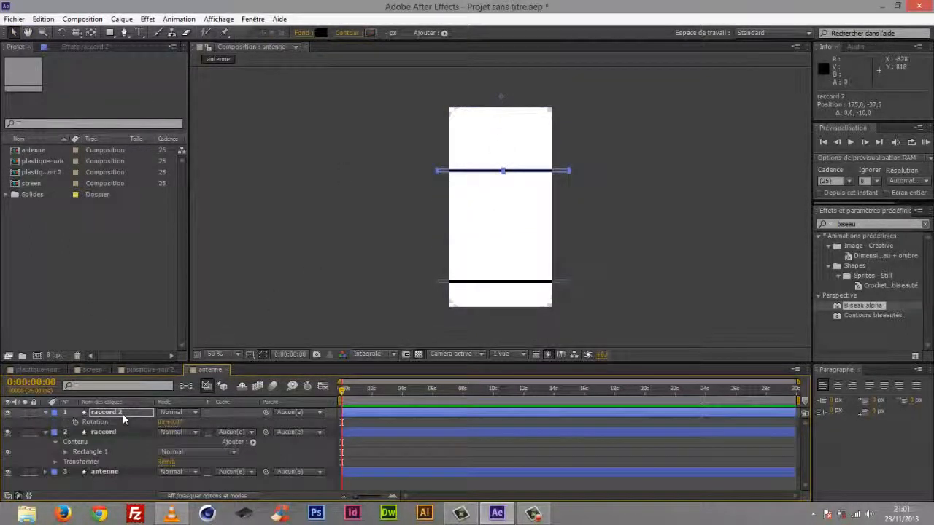
left_click(178, 423)
type("90")
key("Return")
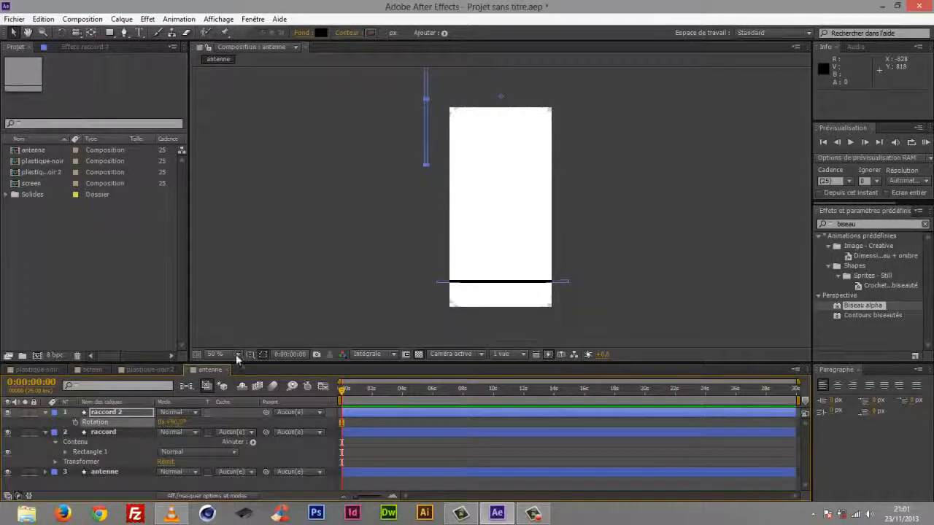
- Move the vertical raccord 2 bar onto the upper part of the white shape, at position 355, 122.5
key("shift+Right")
key("shift+Right")
key("shift+Right")
key("shift+Right")
key("shift+Right")
key("shift+Right")
key("shift+Right")
key("shift+Right")
key("shift+Right")
key("shift+Right")
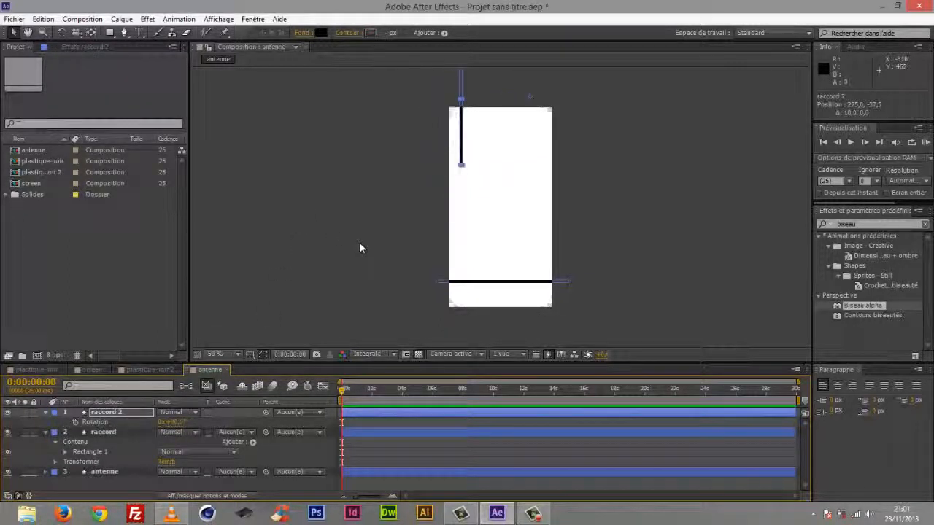
key("shift+Right")
key("shift+Right")
key("shift+Right")
key("shift+Down")
key("shift+Down")
key("shift+Down")
key("shift+Down")
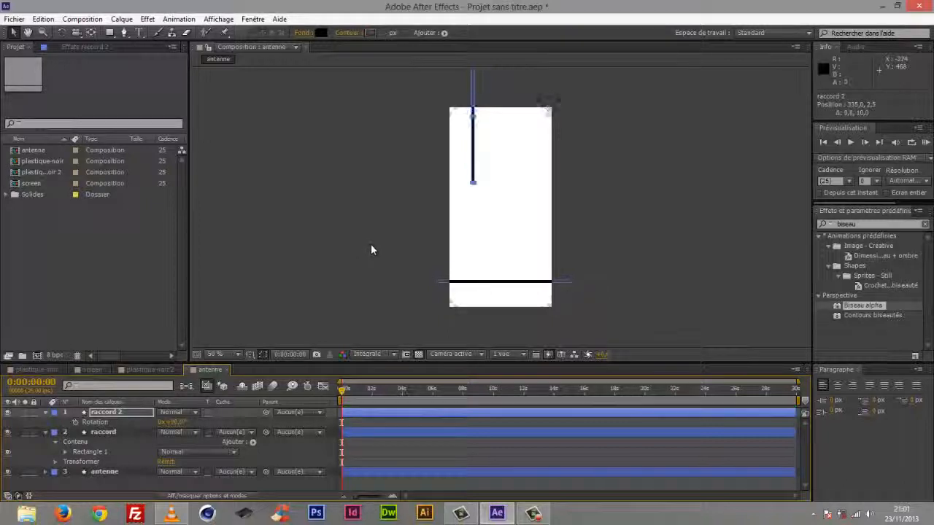
key("shift+Down")
key("shift+Down")
key("shift+Down")
key("shift+Down")
key("shift+Down")
key("shift+Down")
key("shift+Down")
key("shift+Down")
key("shift+Right")
key("shift+Right")
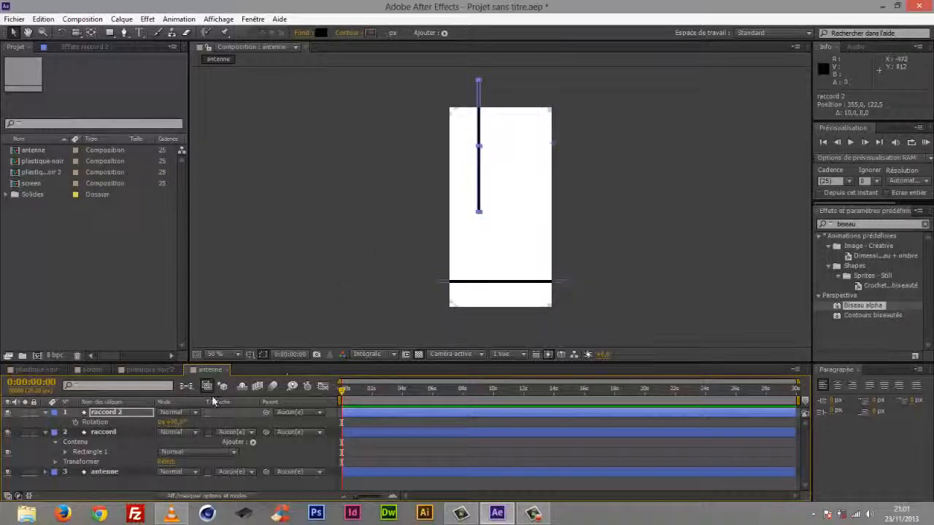
- Collapse the properties of the raccord 2, raccord and antenne layers in the timeline
left_click(46, 412)
left_click(45, 422)
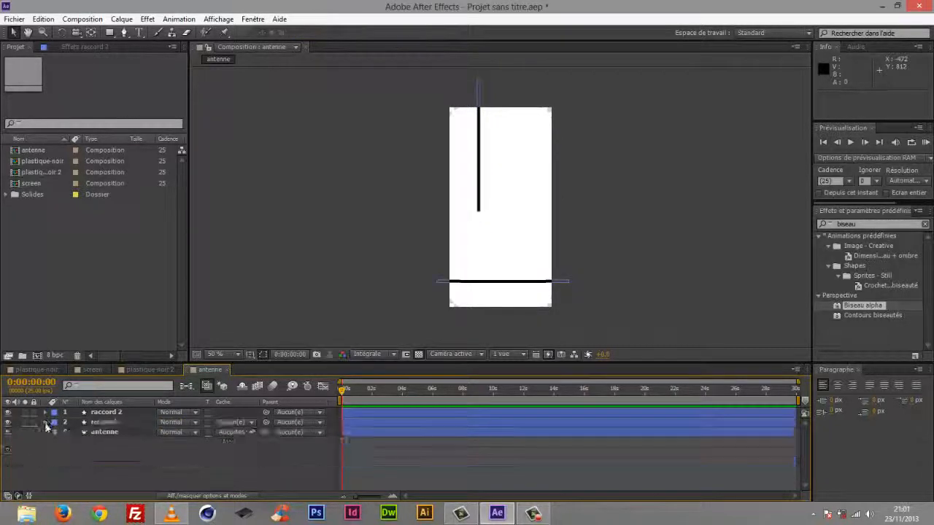
left_click(45, 431)
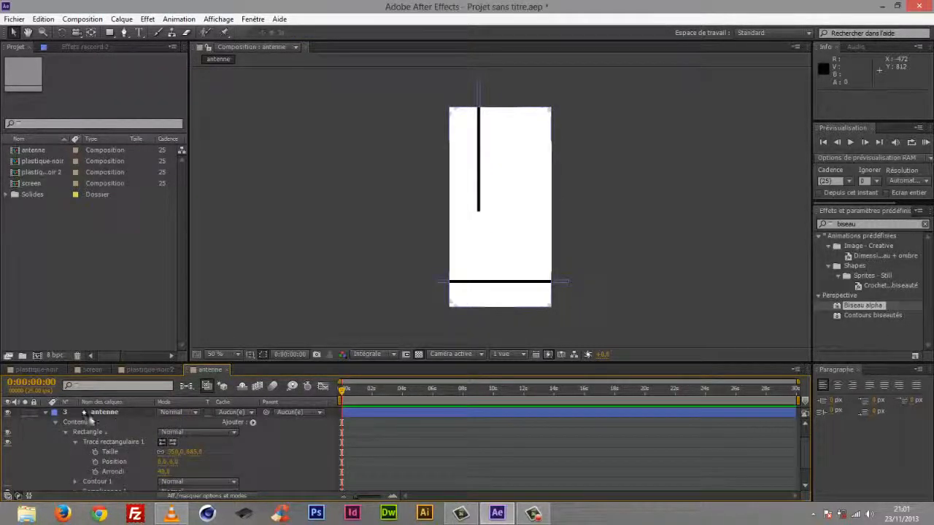
left_click(45, 412)
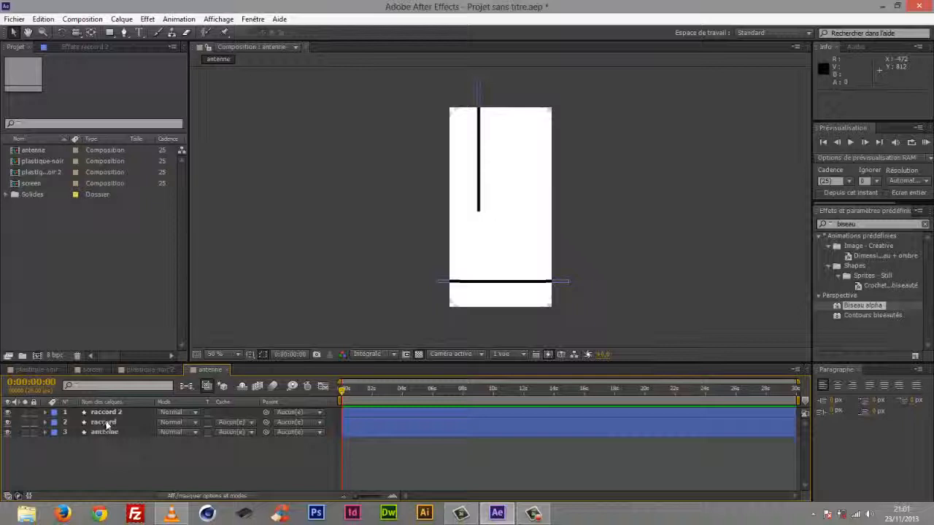
- Nudge the horizontal raccord bar slightly upward on the white shape and save the project
left_click(105, 426)
key("Return")
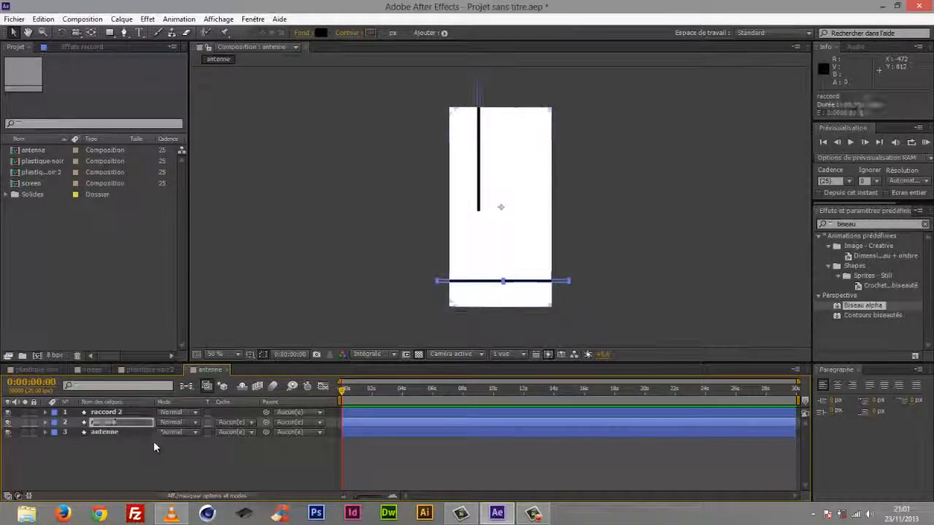
key("Up")
key("Up")
key("Up")
key("Up")
key("Up")
key("Up")
key("Up")
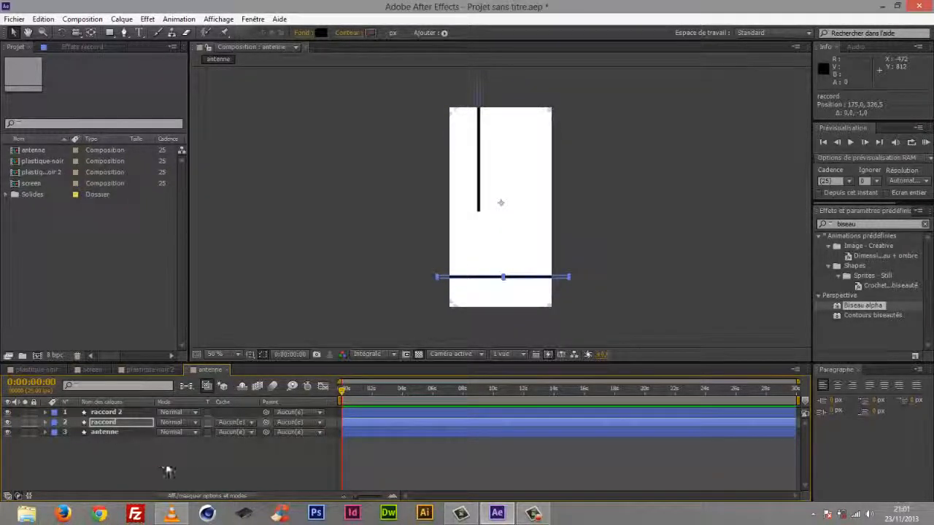
key("Up")
key("Up")
key("Up")
key("Up")
key("Up")
left_click(175, 485)
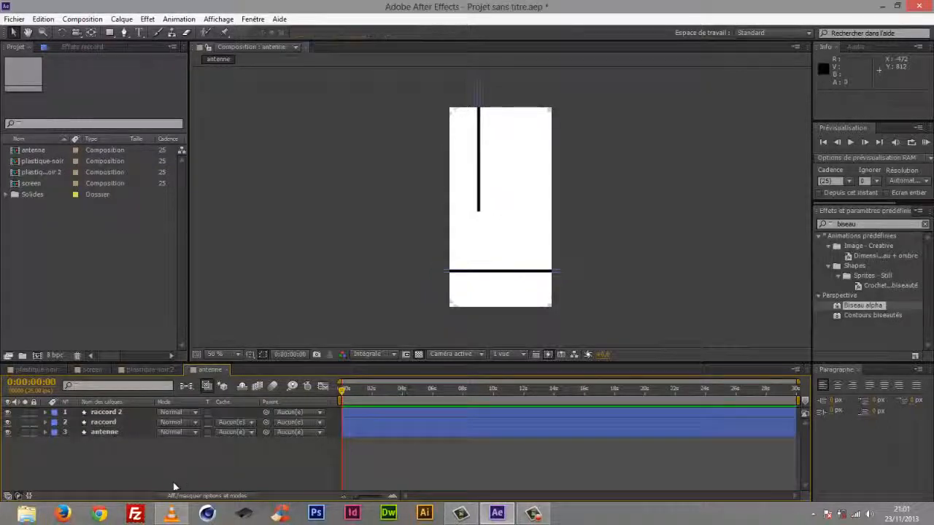
key("ctrl+s")
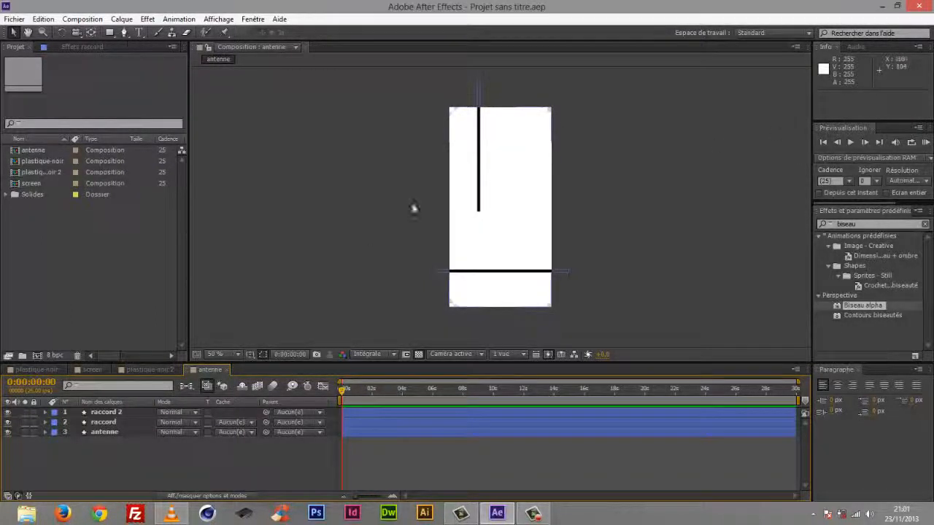
- Change the fill of the antenne shape to light grey D7D7D7 and save the project
left_click(88, 434)
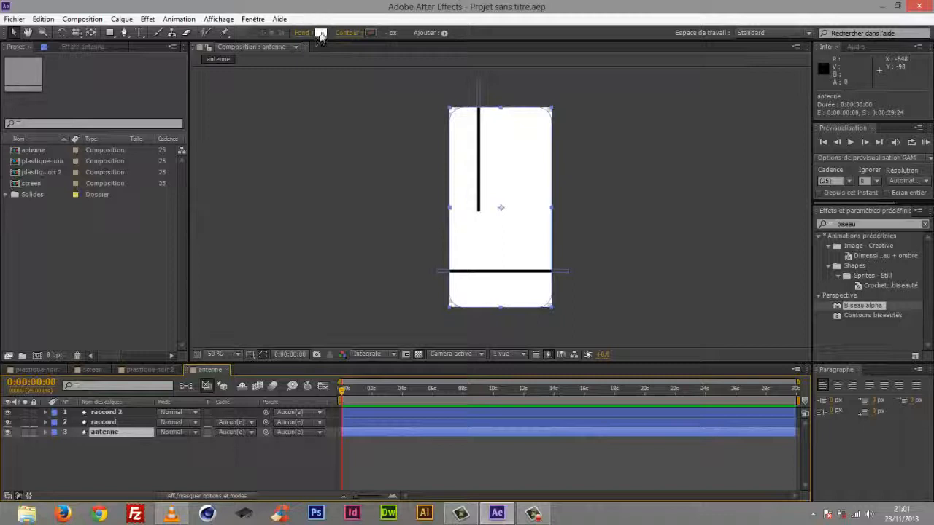
left_click(320, 33)
left_click(39, 240)
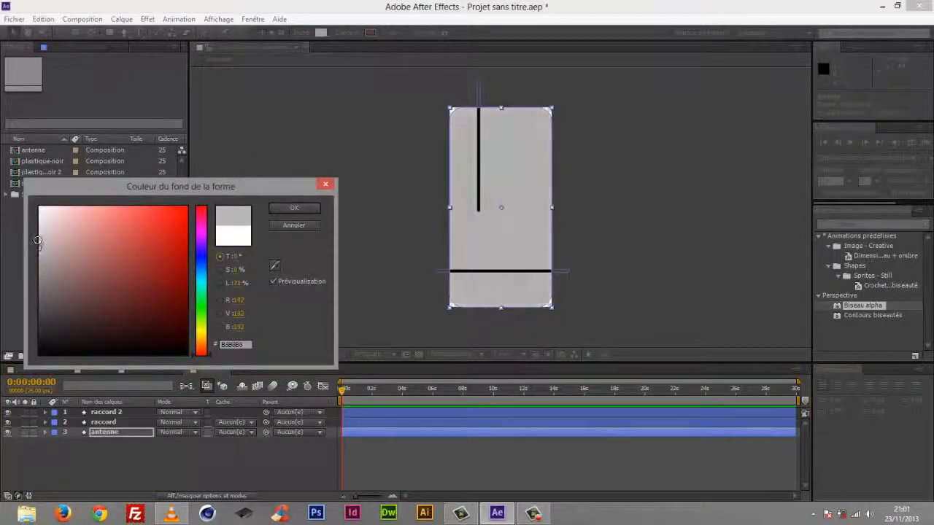
left_click_drag(38, 241, 40, 229)
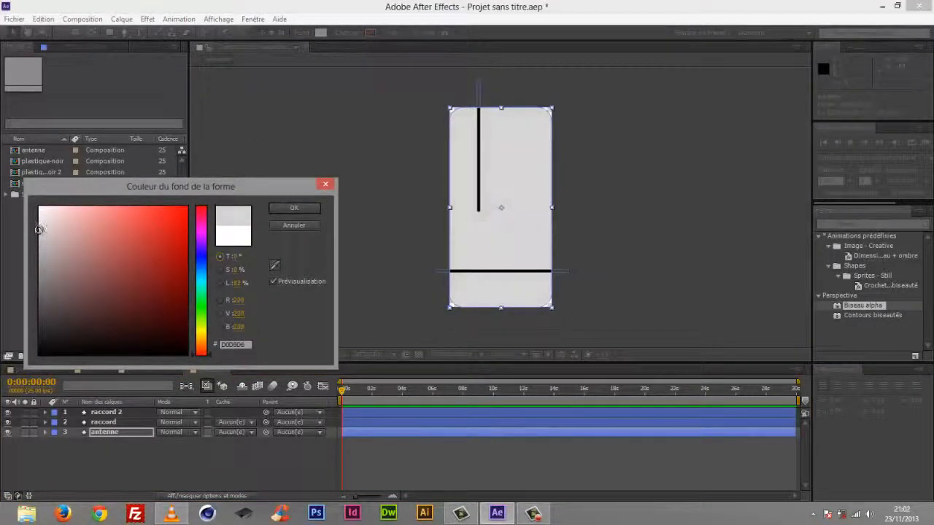
left_click(294, 208)
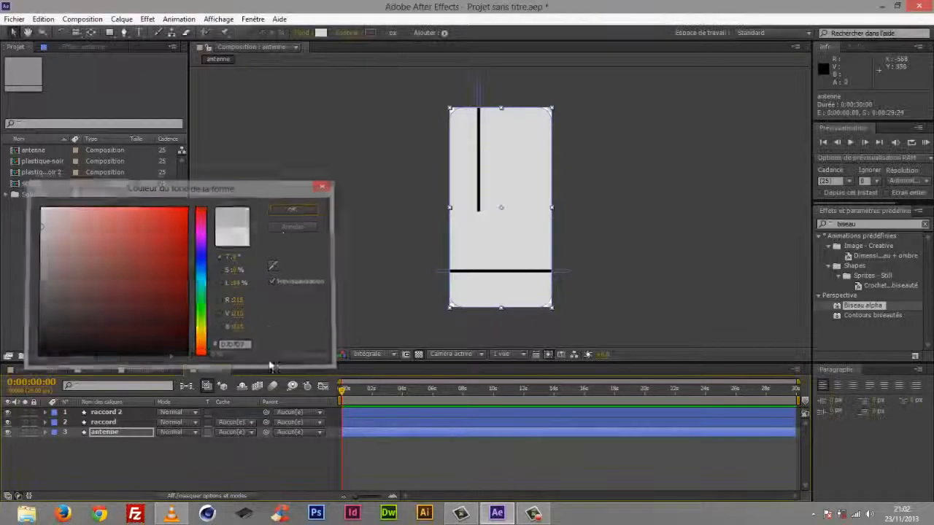
left_click(223, 448)
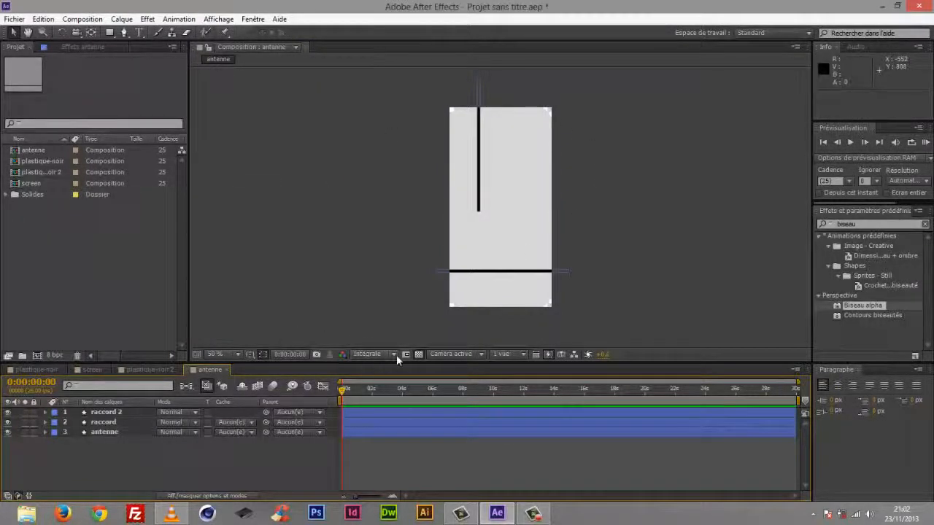
left_click(419, 355)
left_click(419, 355)
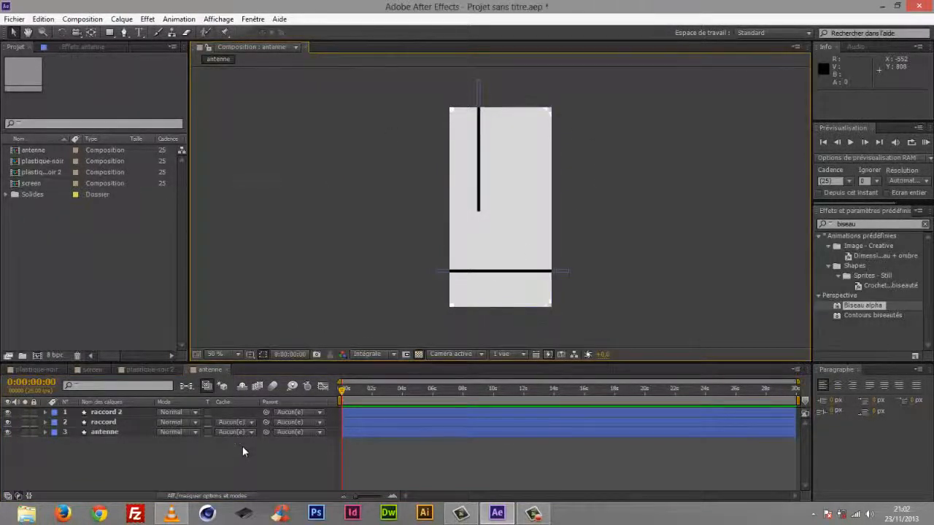
key("ctrl+s")
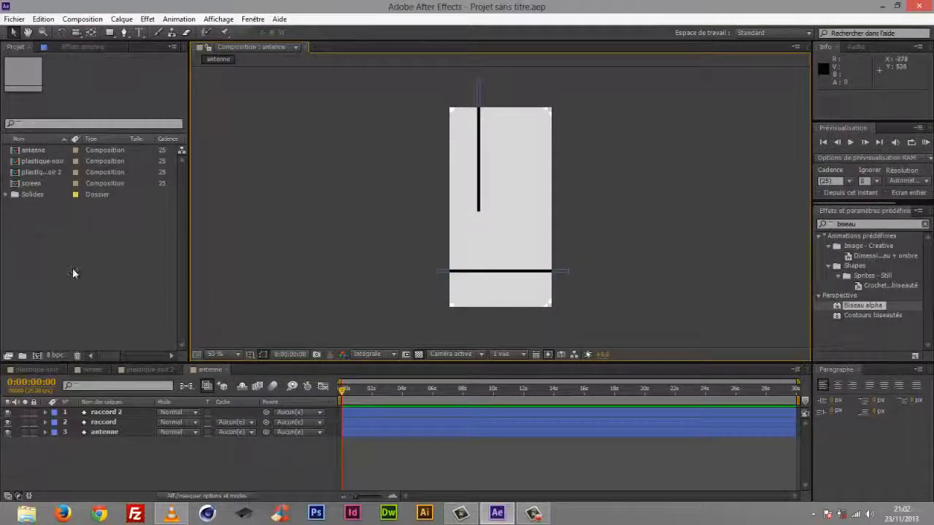
- Duplicate the plastique-noir composition and rename the copy plastique-dos
left_click(46, 161)
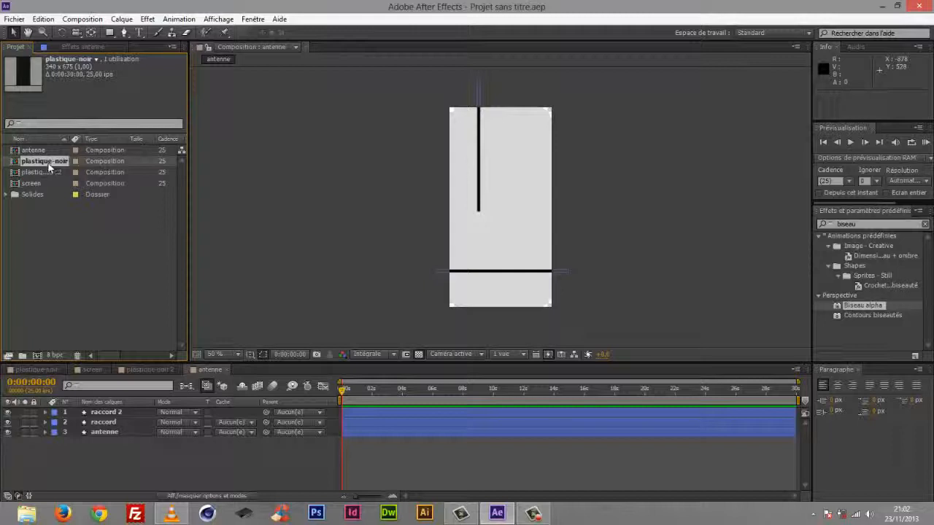
left_click_drag(42, 171, 45, 172)
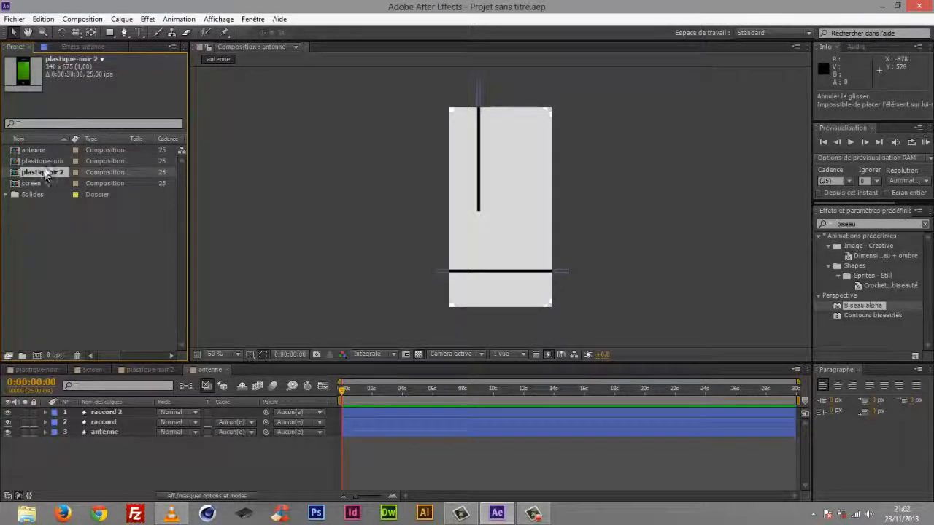
left_click(46, 164)
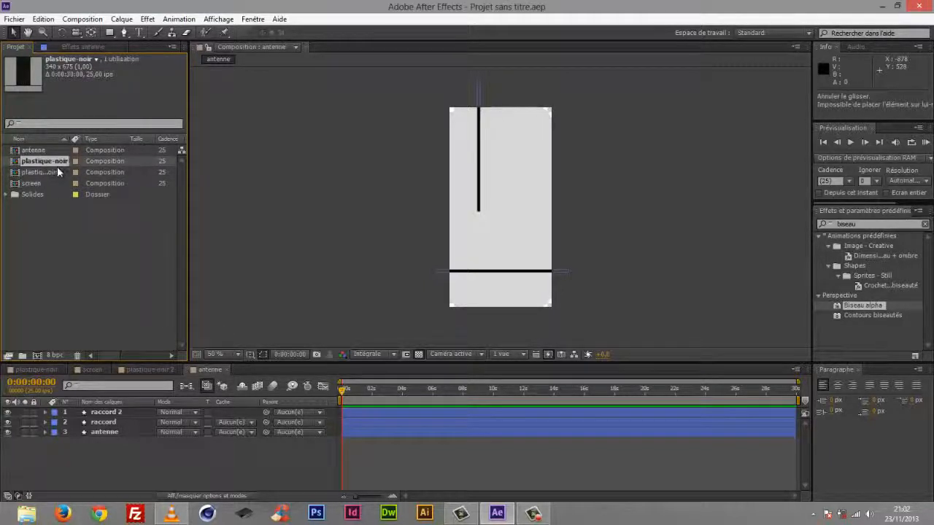
key("ctrl+d")
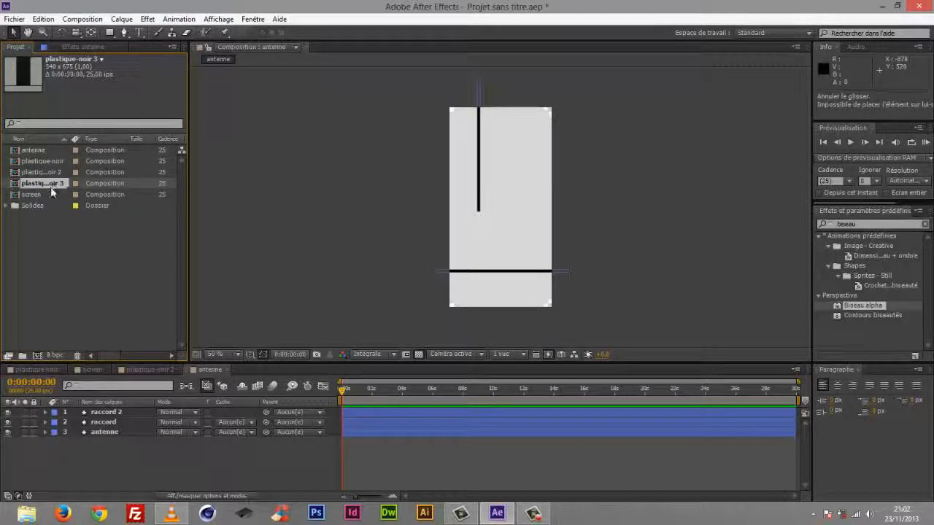
key("Return")
type("pla")
key("Return")
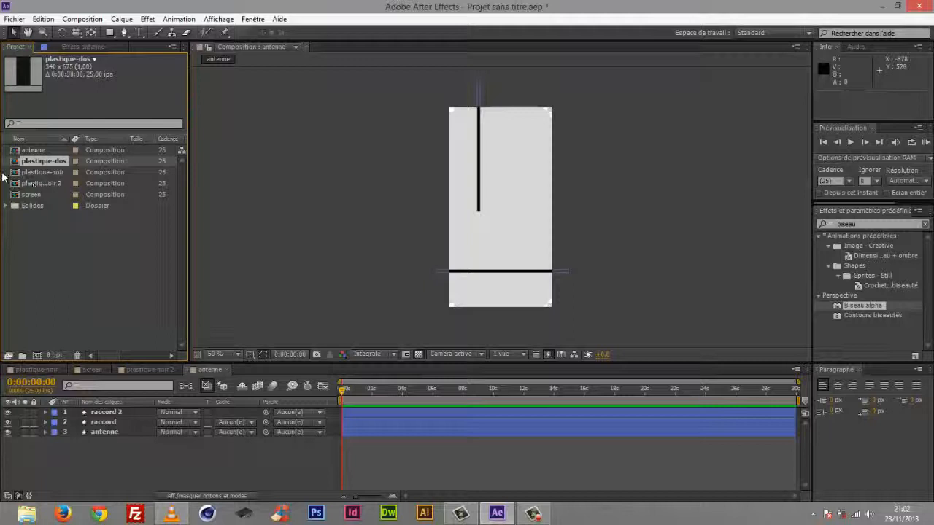
- Open the plastique-dos composition for editing
double_click(35, 161)
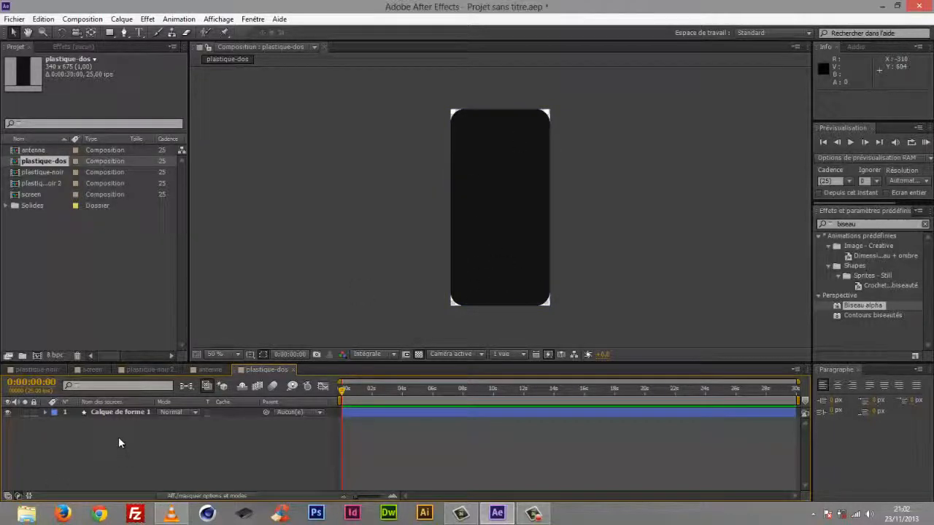
left_click(237, 355)
left_click(238, 262)
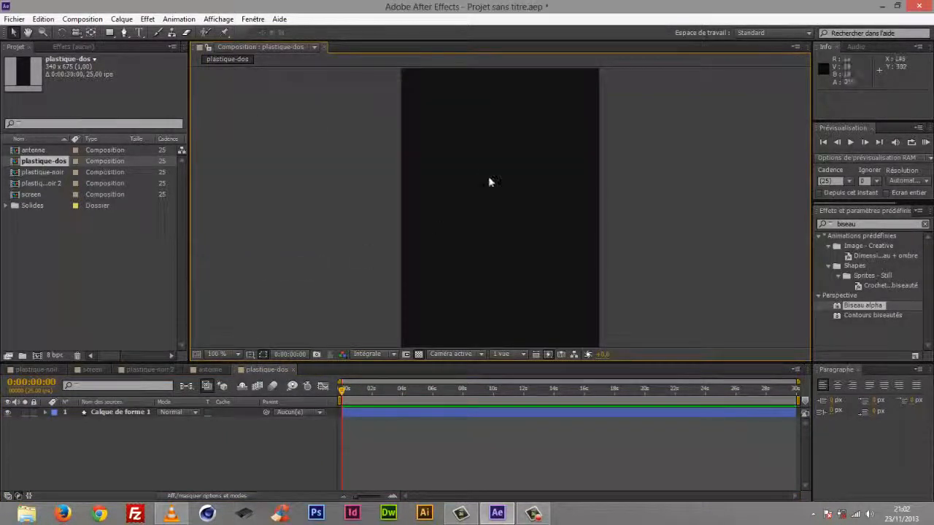
left_click_drag(491, 181, 440, 241)
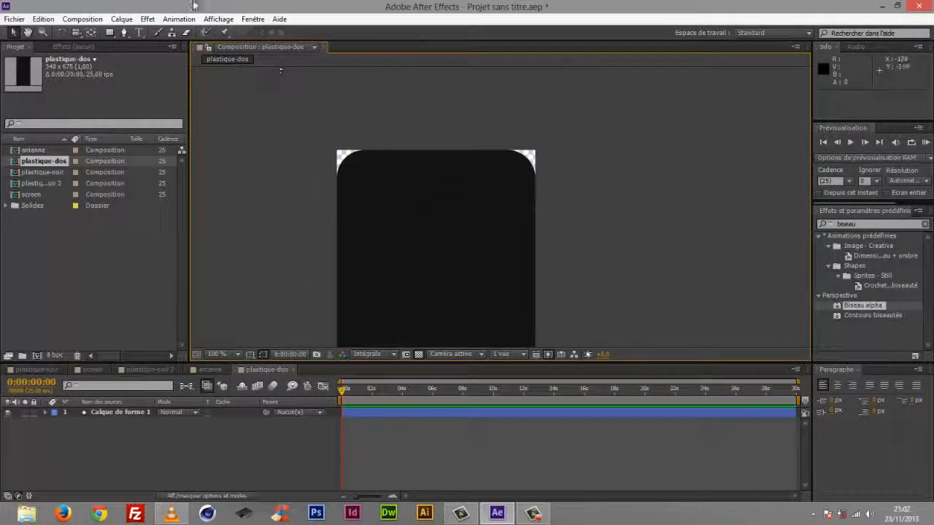
- Draw a small circle in the upper-left area of the black back with no fill and a 2 px grey A4A4A4 outline
left_click_drag(109, 32, 151, 58)
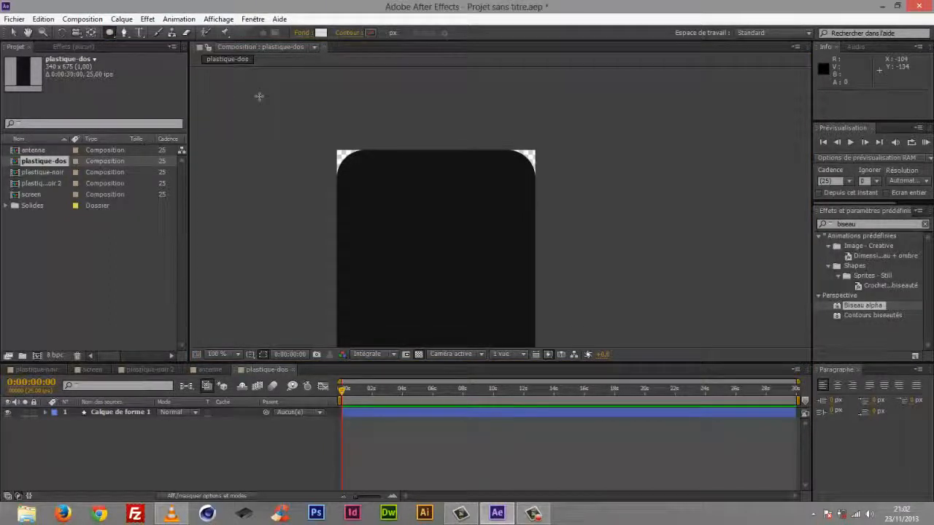
left_click(304, 33)
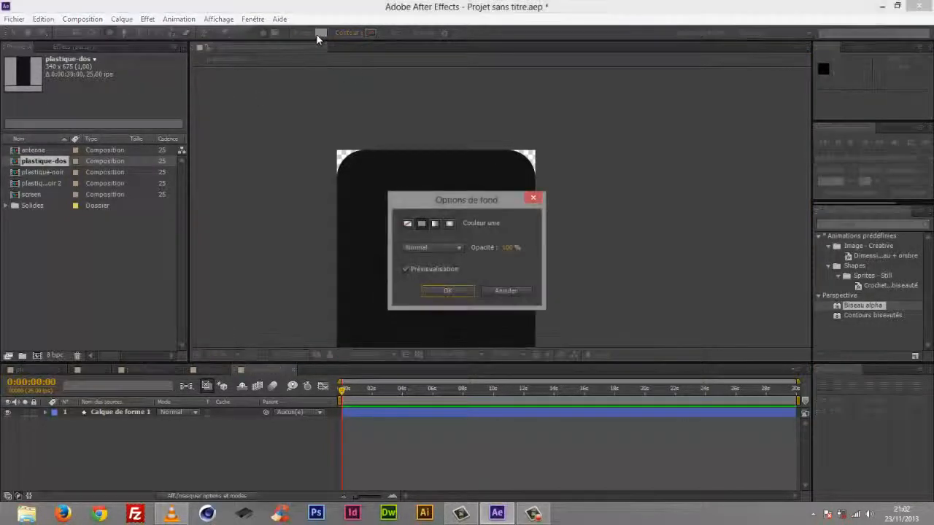
left_click(407, 223)
left_click(447, 291)
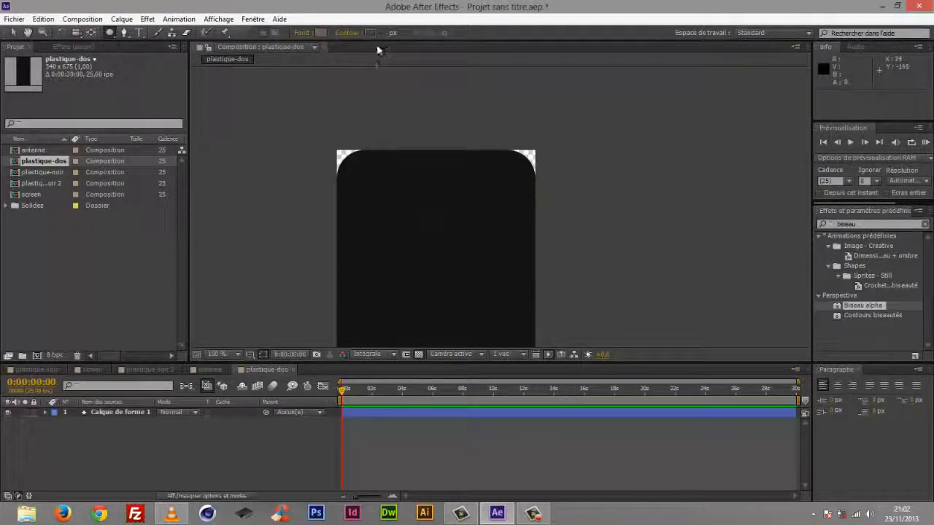
left_click(366, 33)
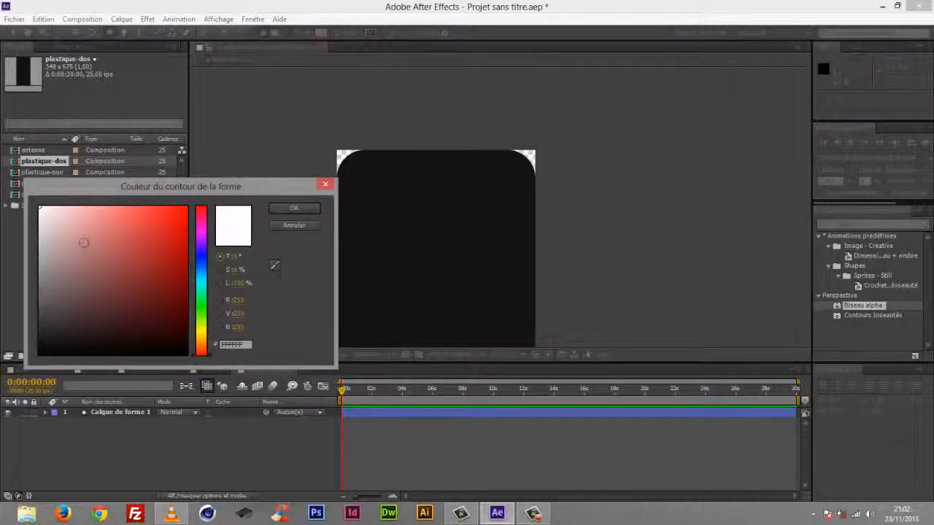
left_click_drag(44, 289, 42, 257)
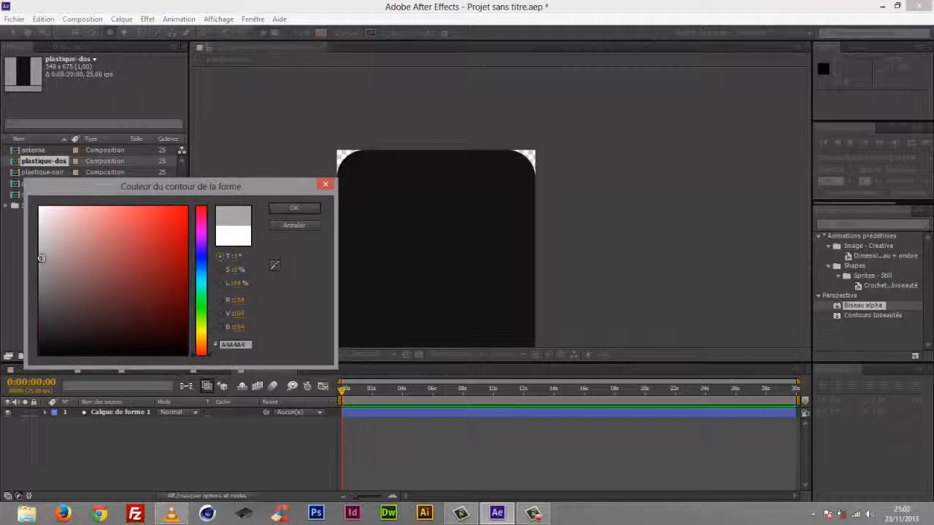
left_click(312, 212)
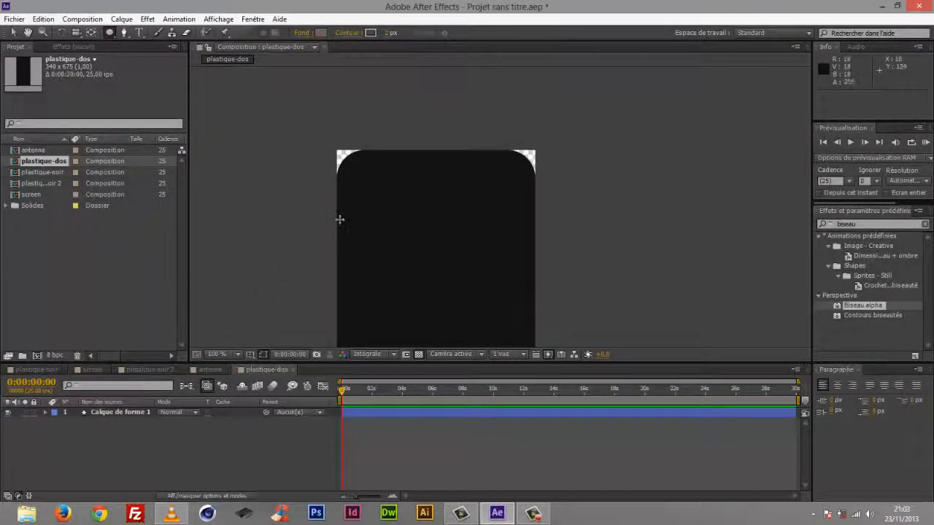
left_click_drag(361, 169, 387, 199)
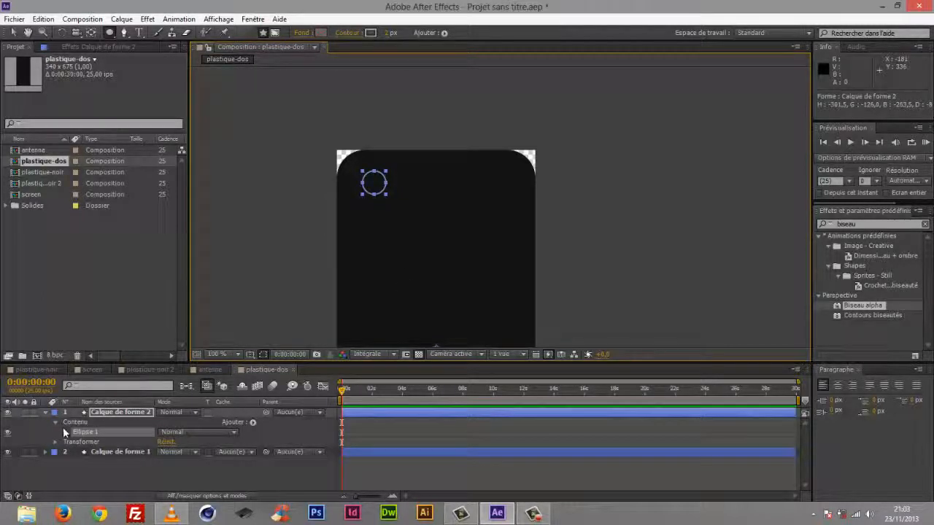
- Rename the new circle's shape layer contour-camera
left_click(129, 412)
key("Return")
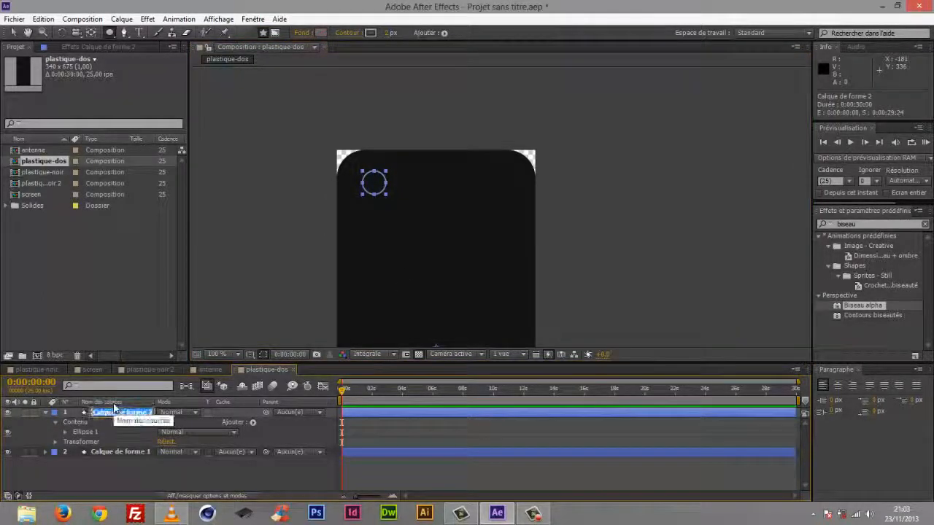
type("conte")
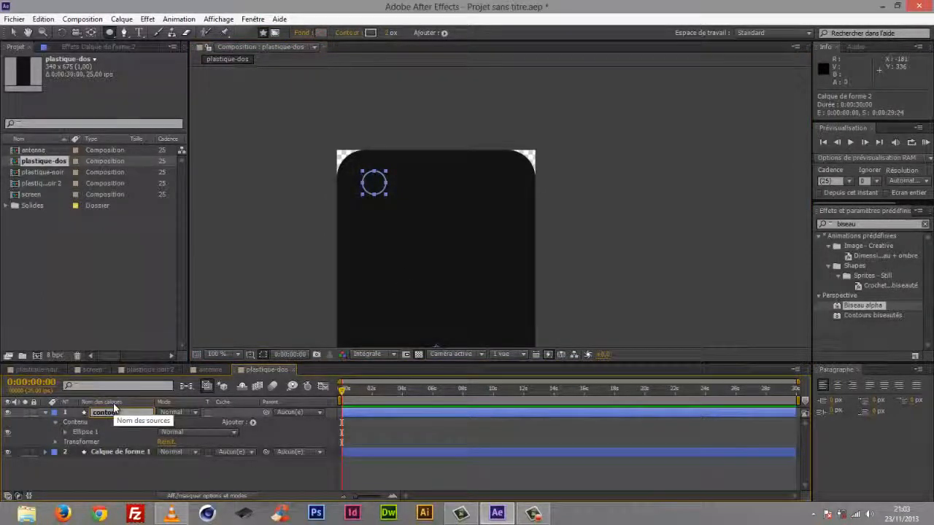
type("ur carré")
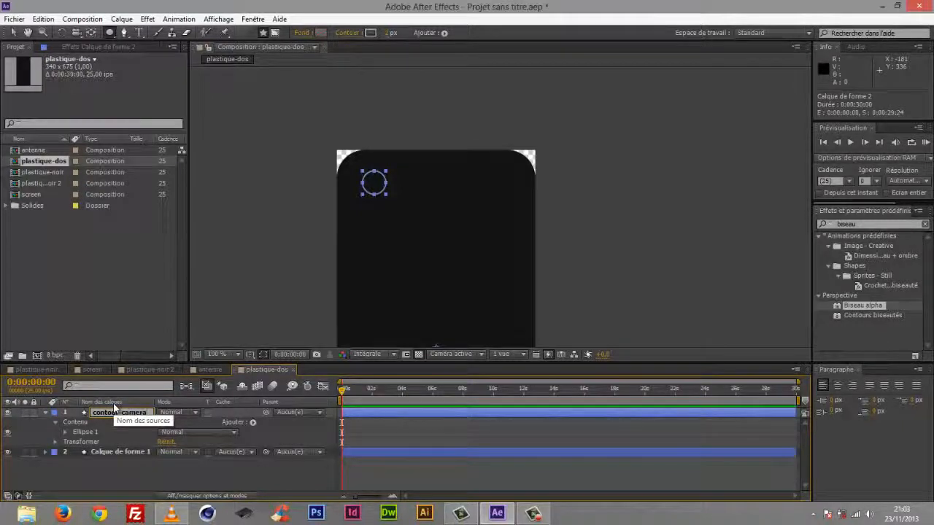
key("Return")
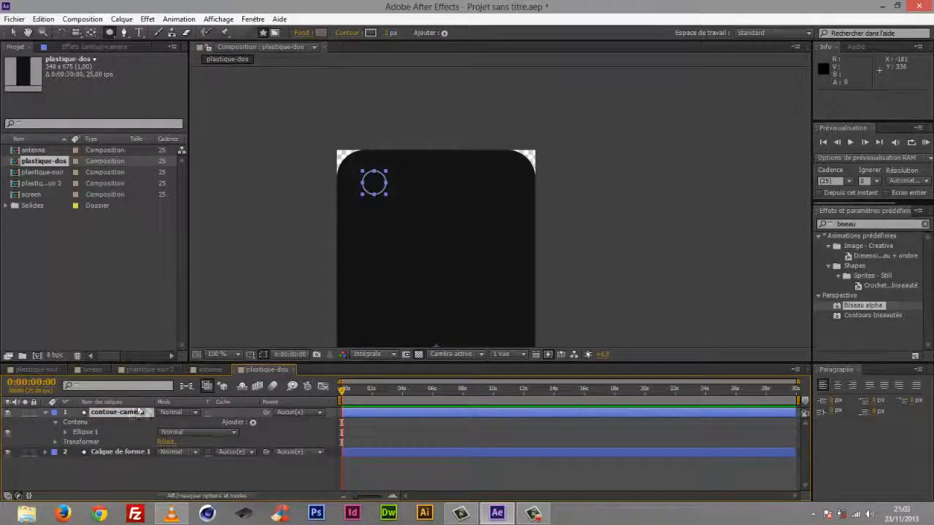
- Set the size of the contour-camera ellipse to 38 by 38 and collapse the layer's properties
left_click(65, 432)
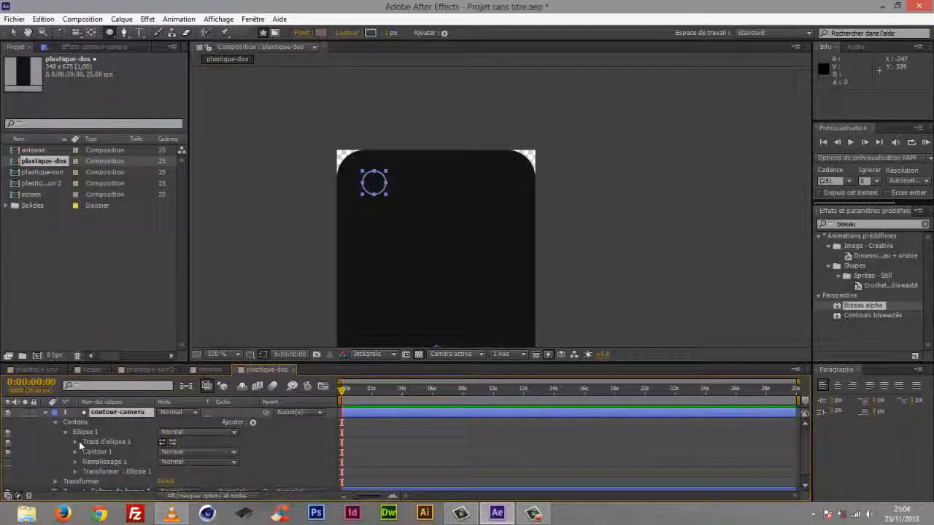
left_click(77, 442)
left_click(173, 452)
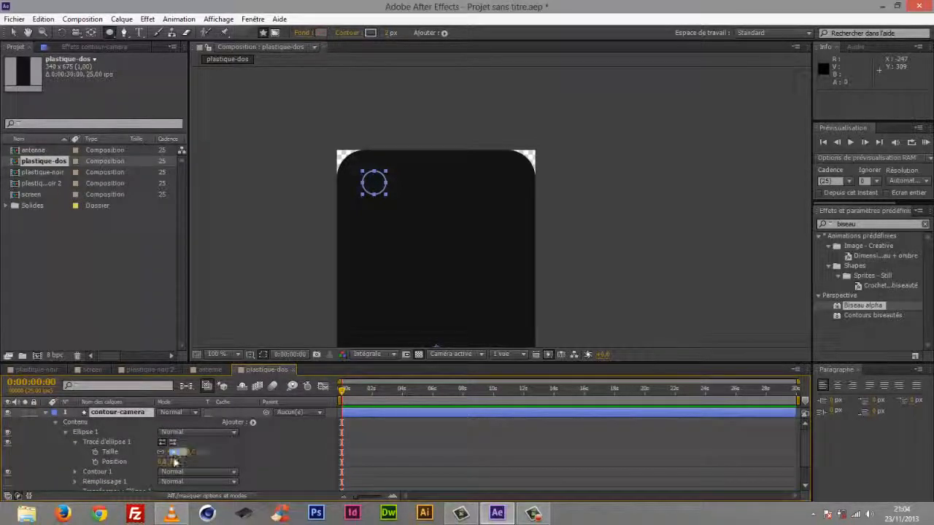
type("38")
key("Return")
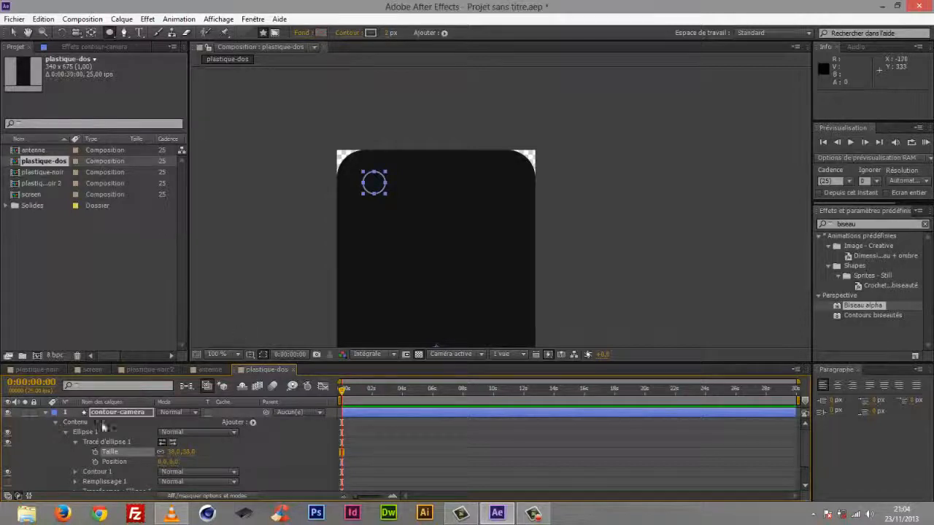
left_click(45, 412)
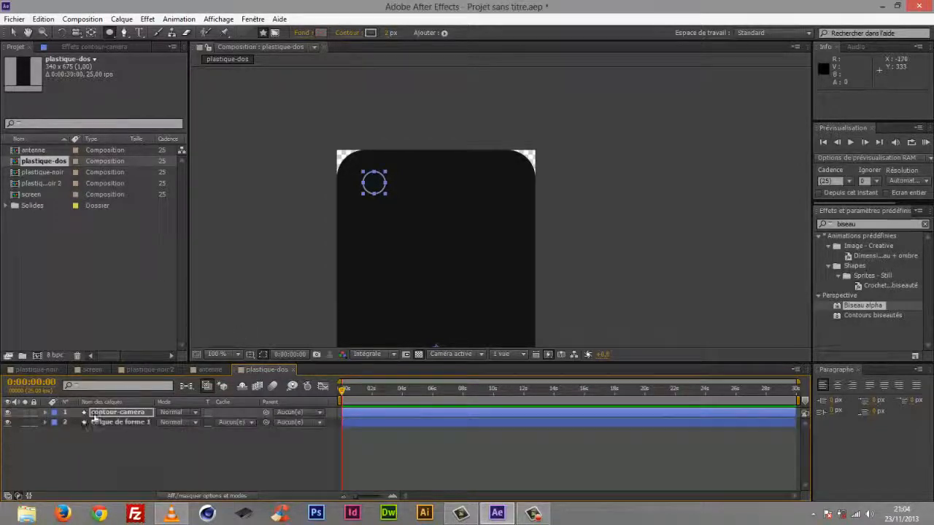
- Apply the Biseau alpha effect to the contour-camera layer
left_click(116, 413)
left_click(838, 224)
double_click(839, 224)
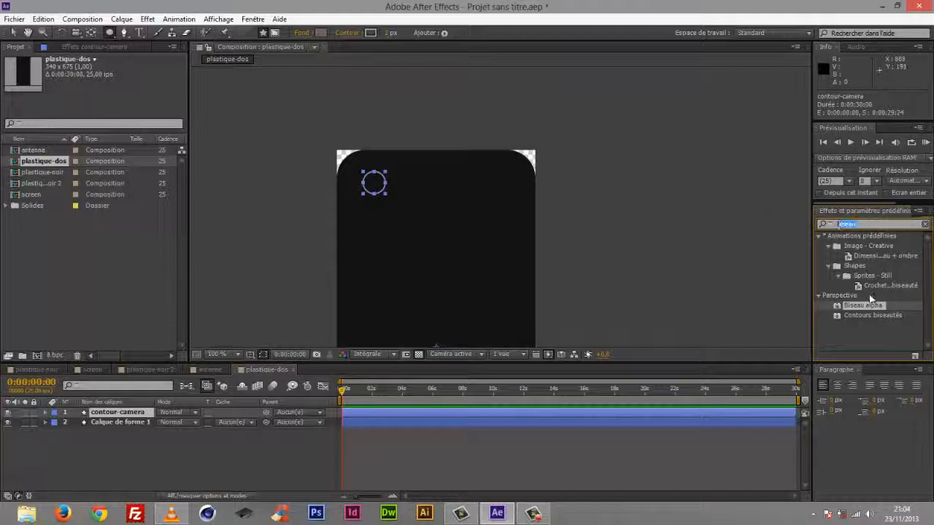
left_click_drag(855, 309, 87, 420)
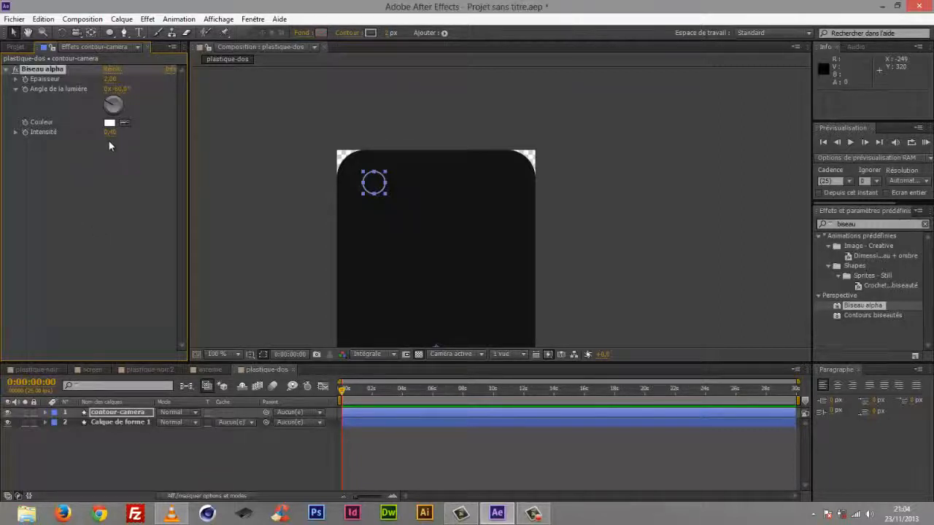
- Try a larger Biseau alpha thickness on the contour-camera ring and check the bevel up close and at 100 %
left_click(236, 354)
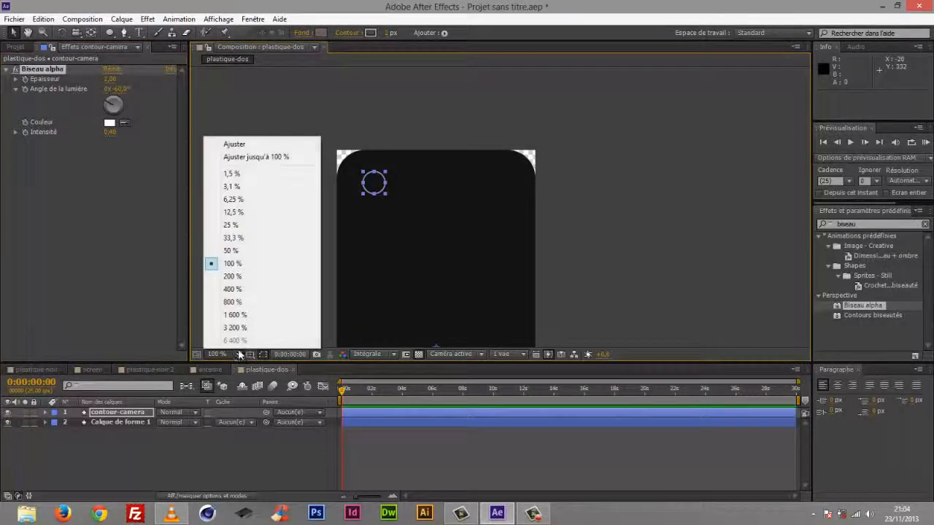
left_click(233, 281)
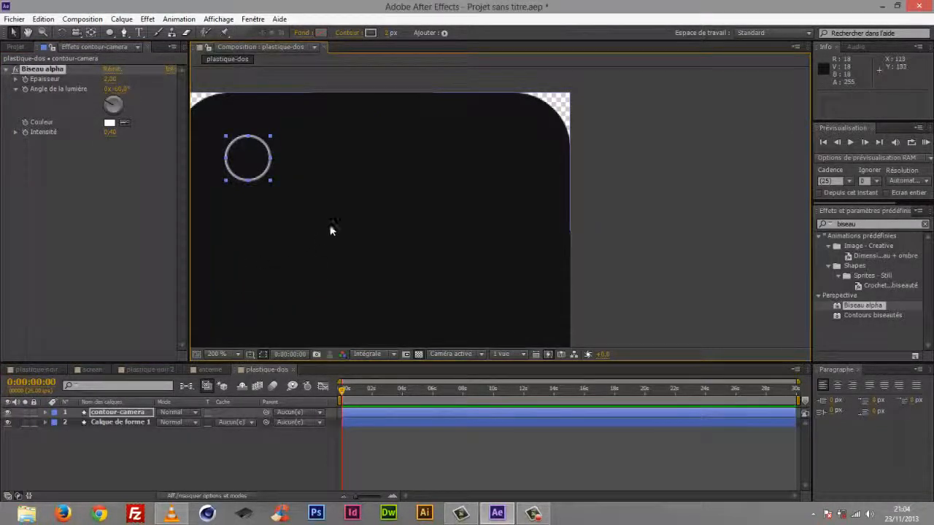
key("h")
left_click_drag(346, 217, 459, 241)
key("v")
left_click(243, 458)
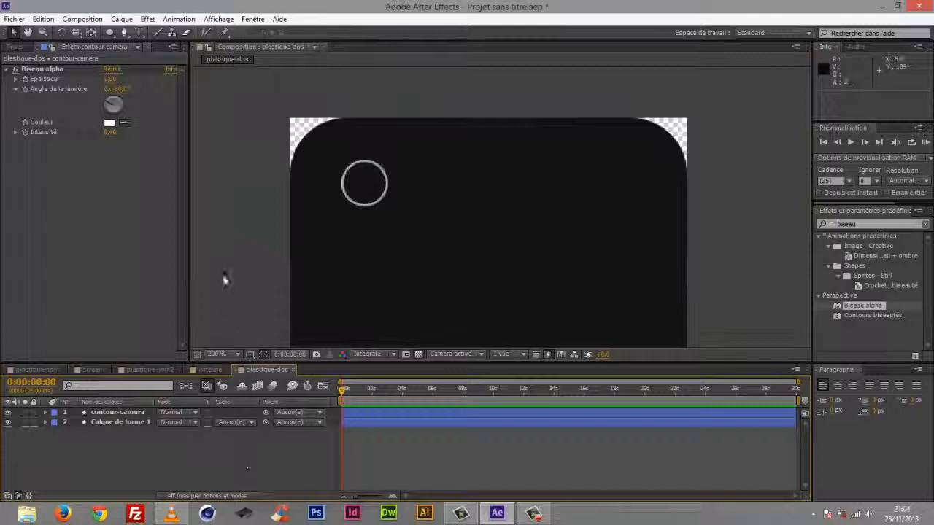
left_click(113, 412)
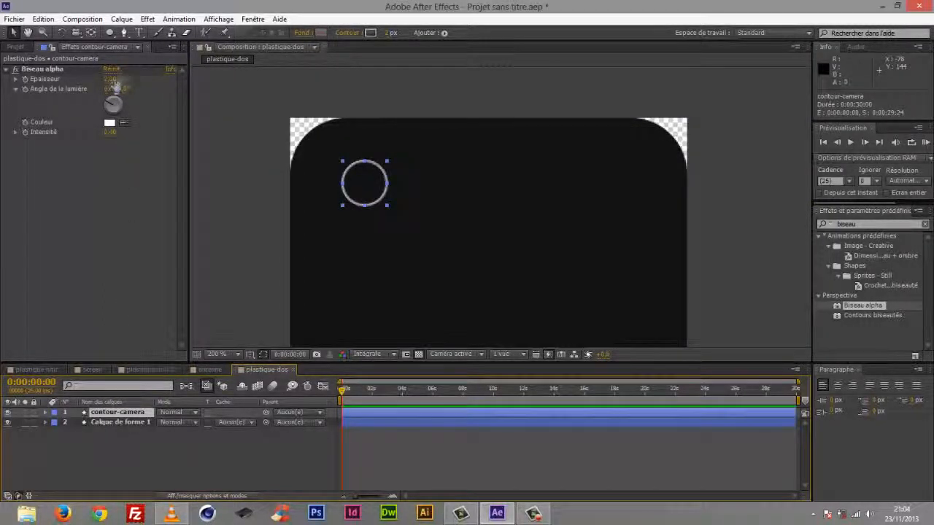
mouse_move(111, 78)
left_mouse_down()
mouse_move(133, 80)
mouse_move(114, 83)
mouse_move(124, 86)
left_mouse_up()
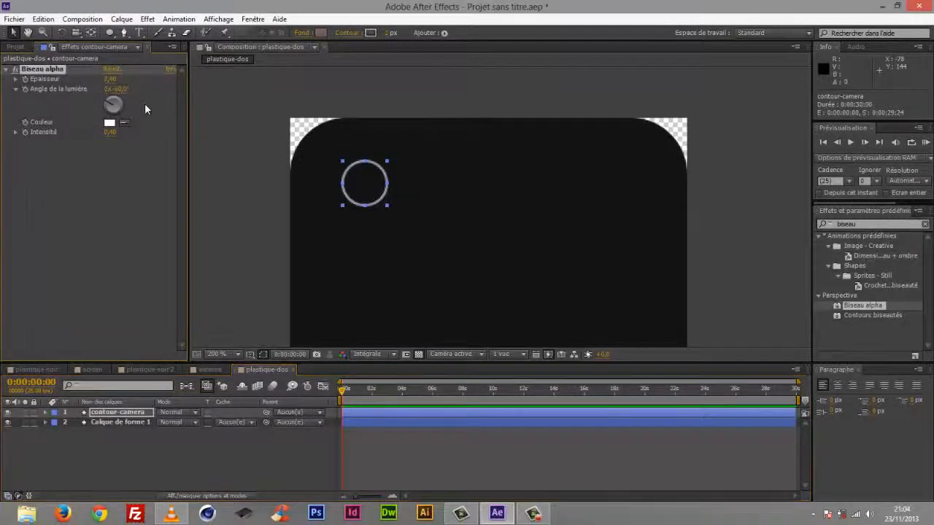
left_click(236, 355)
left_click(240, 264)
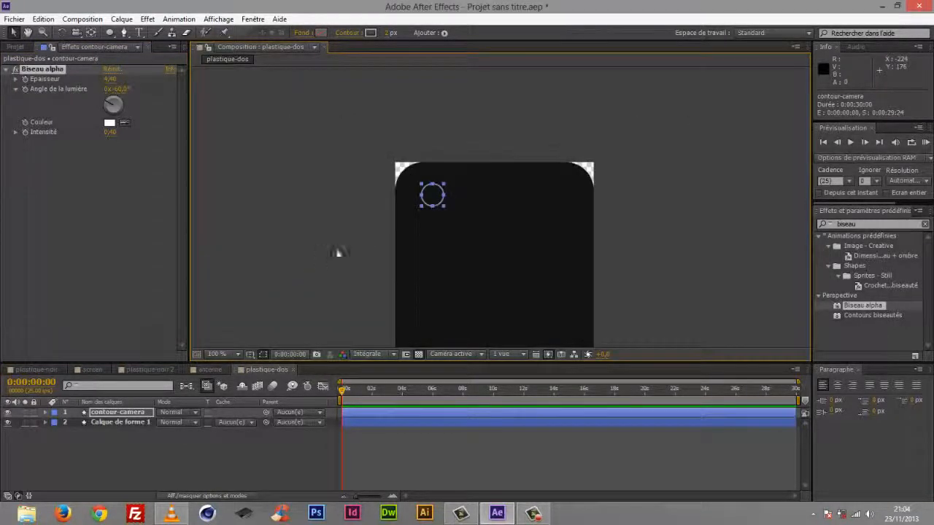
left_click(263, 435)
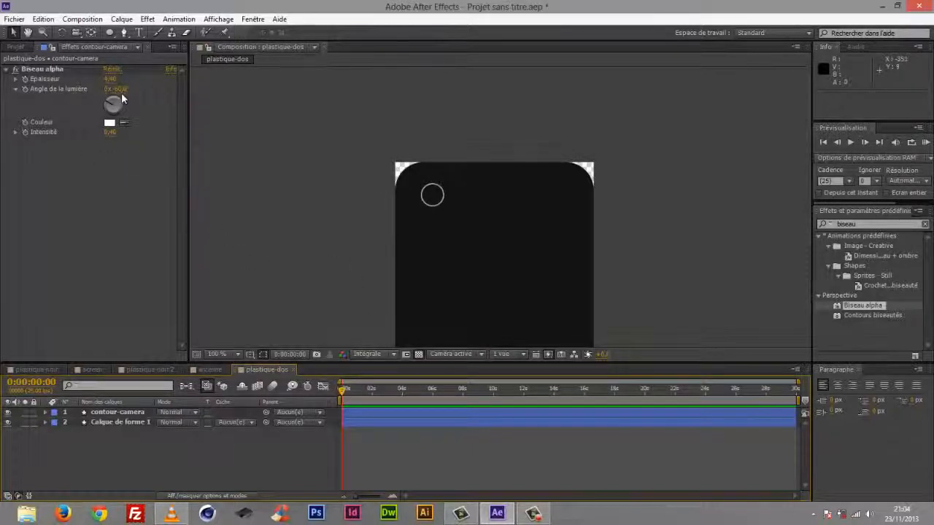
- Set the contour-camera bevel's thickness to 2,00 and its intensity to 0,50
left_click_drag(109, 80, 92, 88)
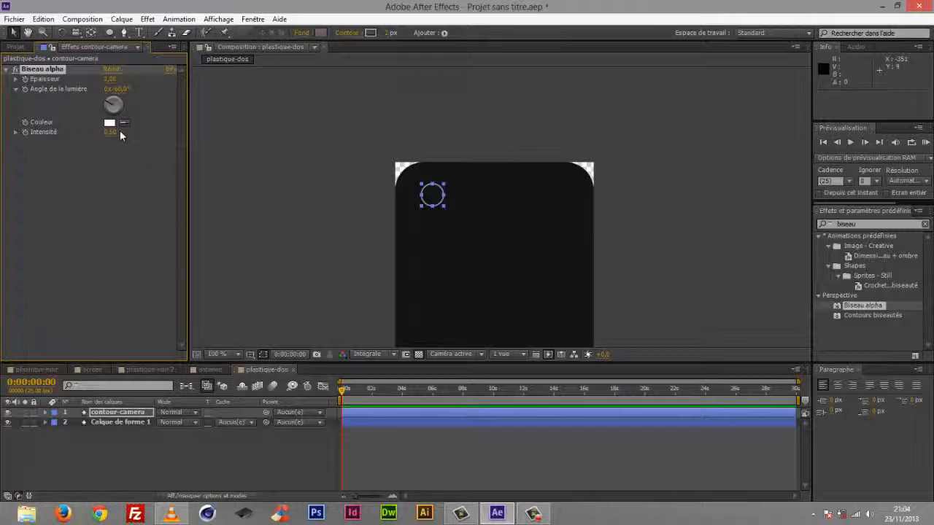
left_click(284, 461)
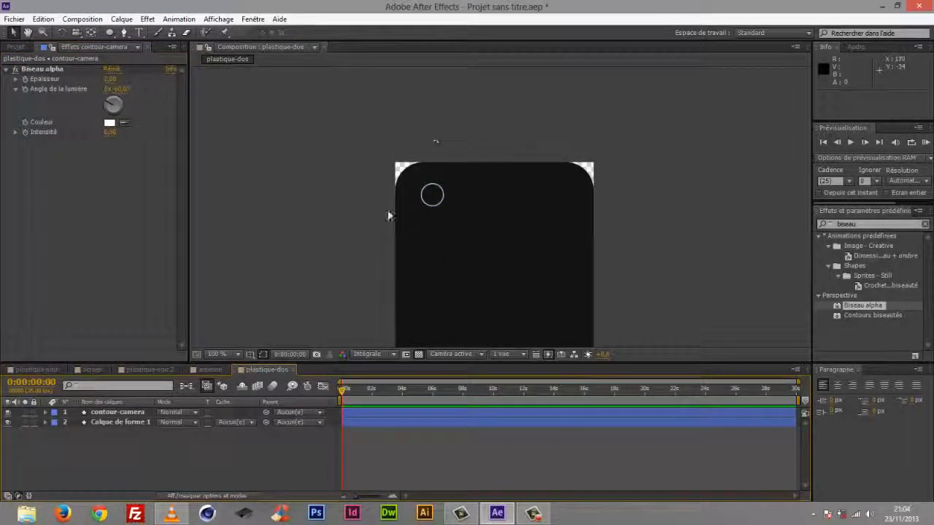
- Nudge the contour-camera ring up and to the left, closer to the rounded upper-left corner of the black back
left_click(135, 412)
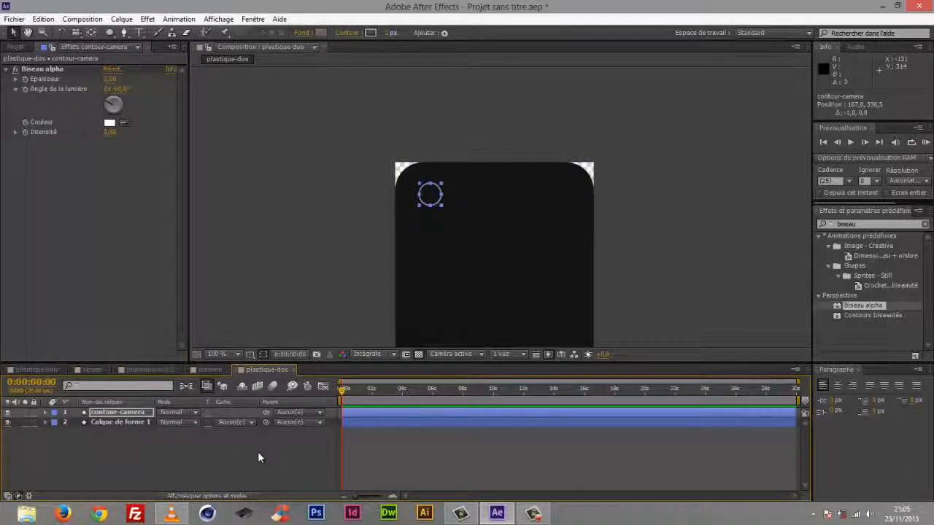
key("shift+Up")
key("shift+Left")
key("Left")
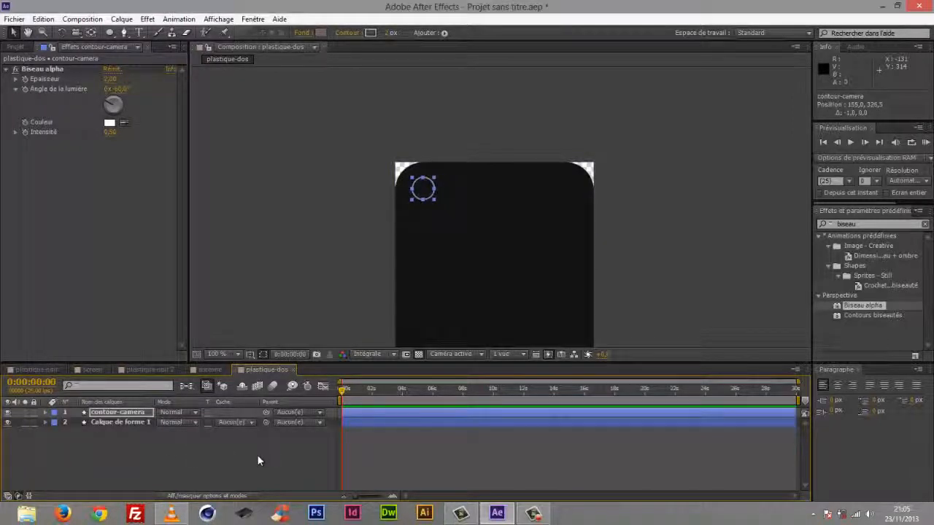
key("Down")
key("Down")
key("Down")
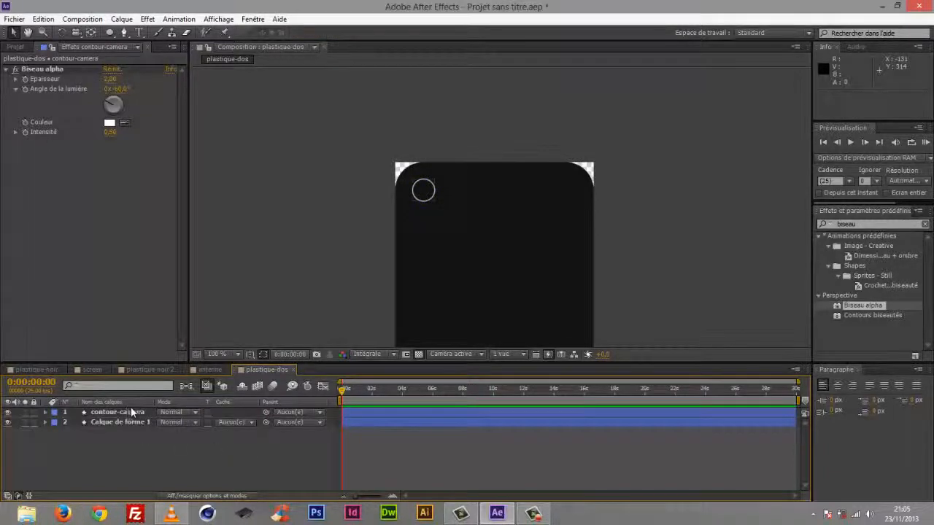
- Duplicate the contour-camera layer, place the copy beneath the original and rename the copy camera
left_click(129, 413)
key("ctrl+d")
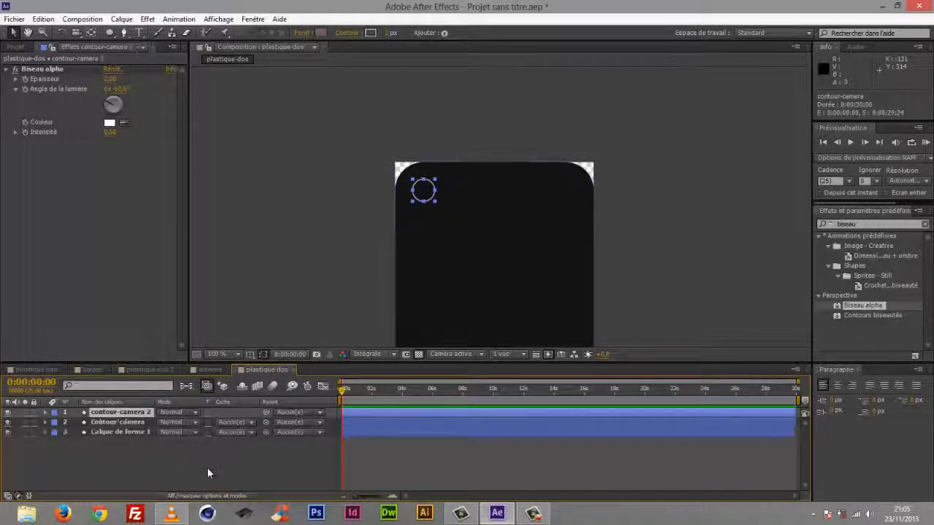
left_click_drag(129, 413, 131, 423)
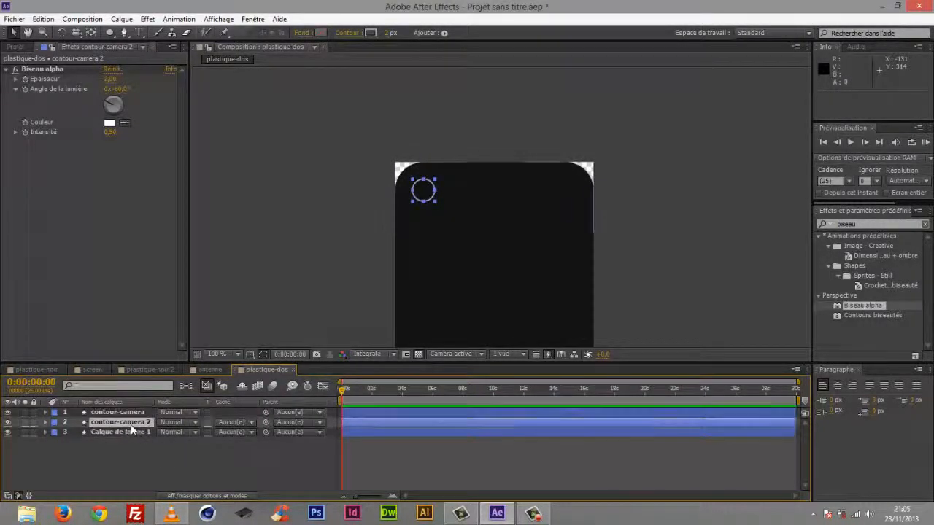
type("cam")
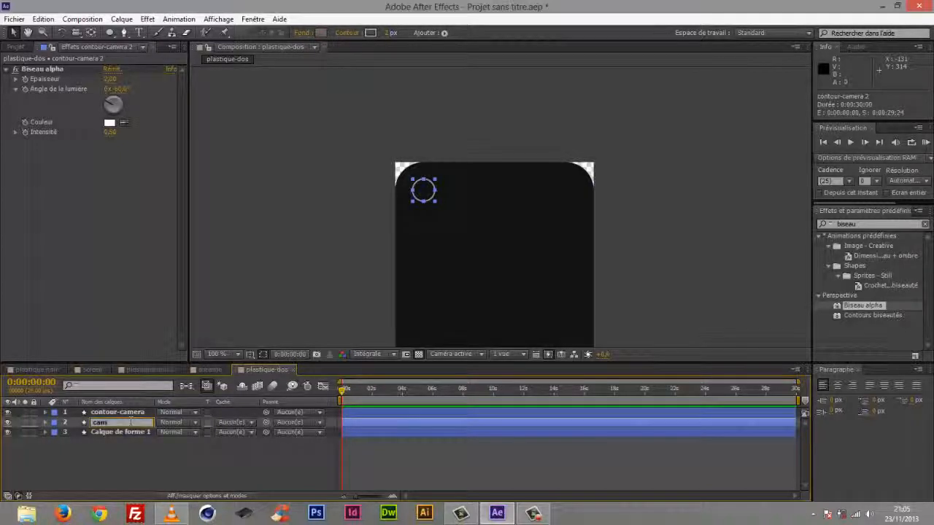
type("era")
key("Return")
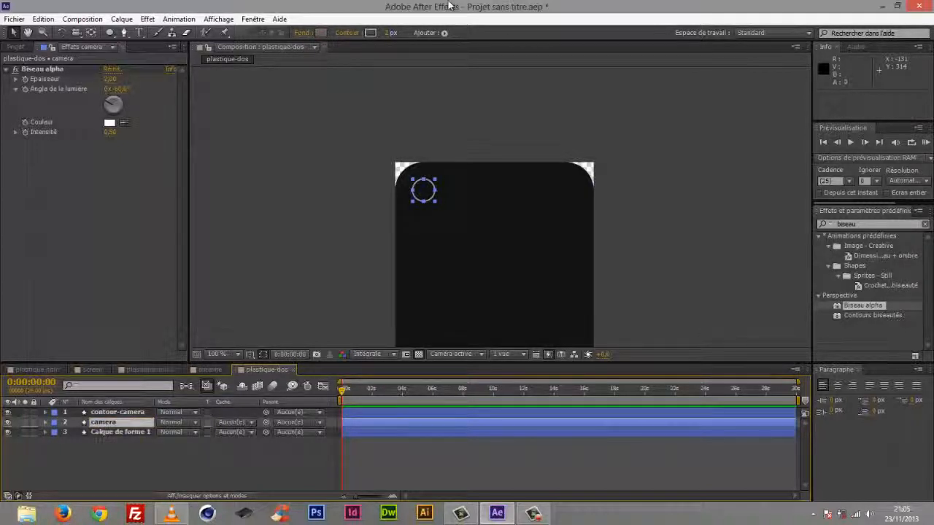
- Remove the camera circle's outline and give the circle a solid black 000000 fill
left_click(348, 33)
left_click(407, 223)
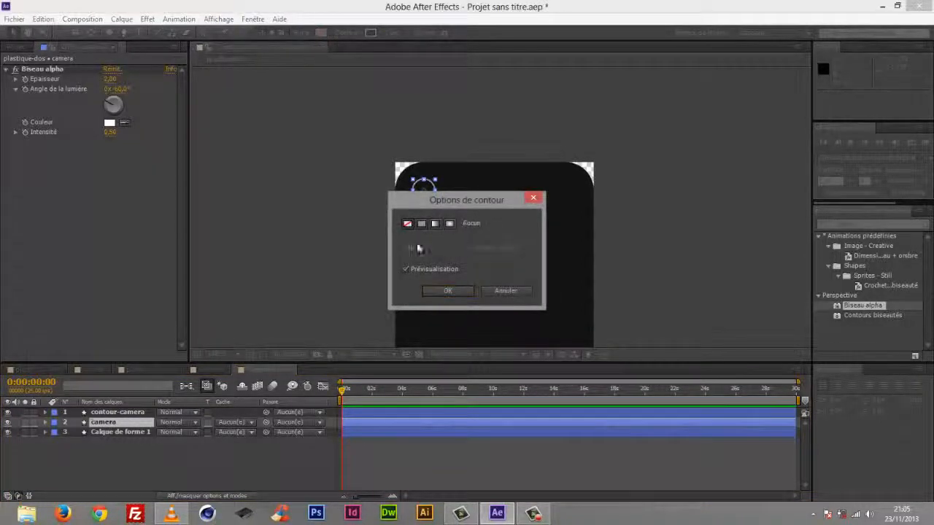
left_click(447, 290)
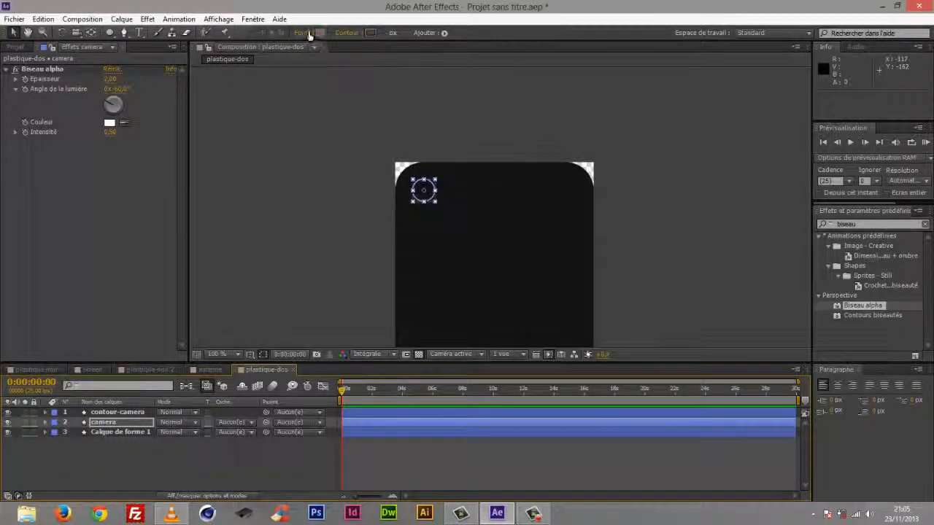
left_click(307, 33)
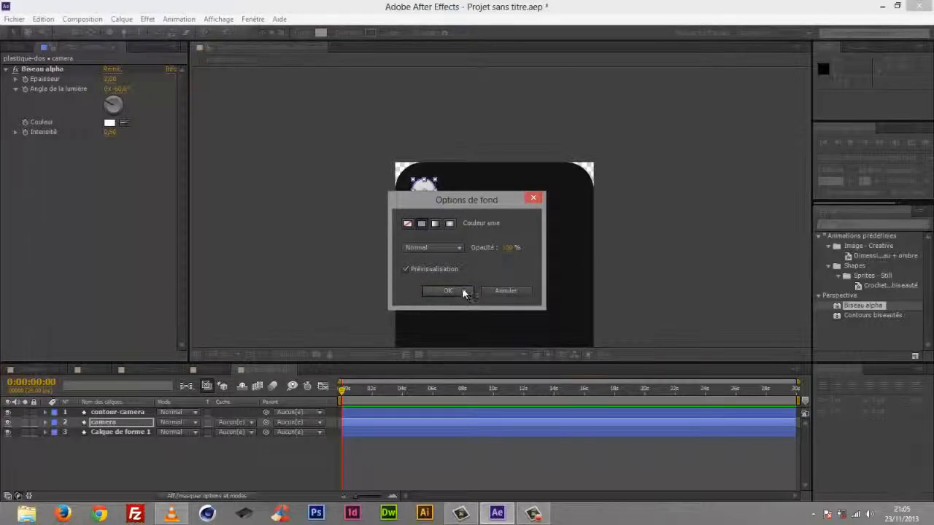
left_click(463, 292)
left_click(321, 32)
left_click_drag(77, 292, 42, 363)
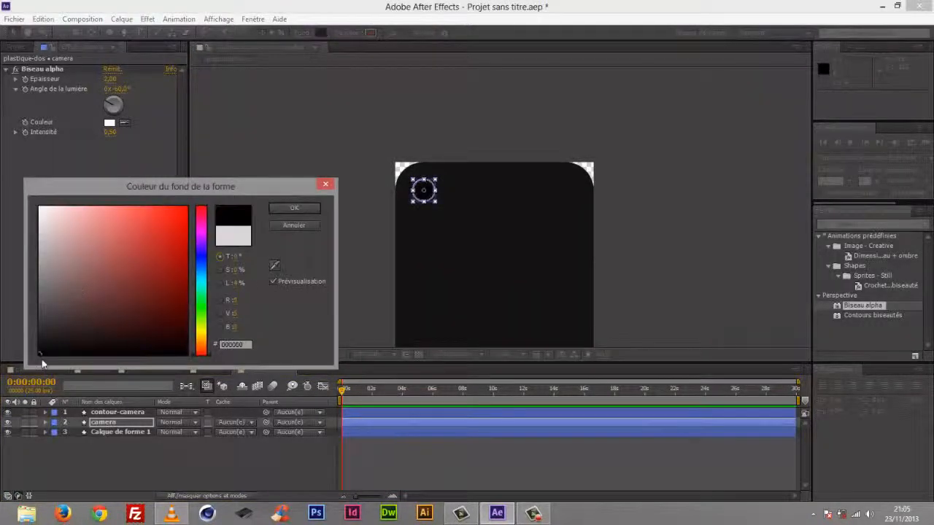
left_click(295, 212)
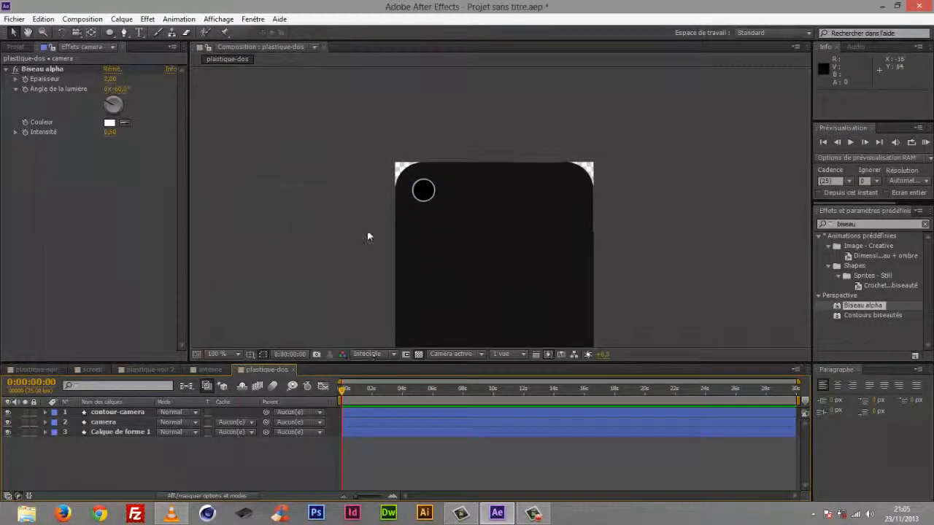
- Apply the Bruit effect to the camera layer with a quantity of about 25 % and colour noise turned off
left_click(103, 423)
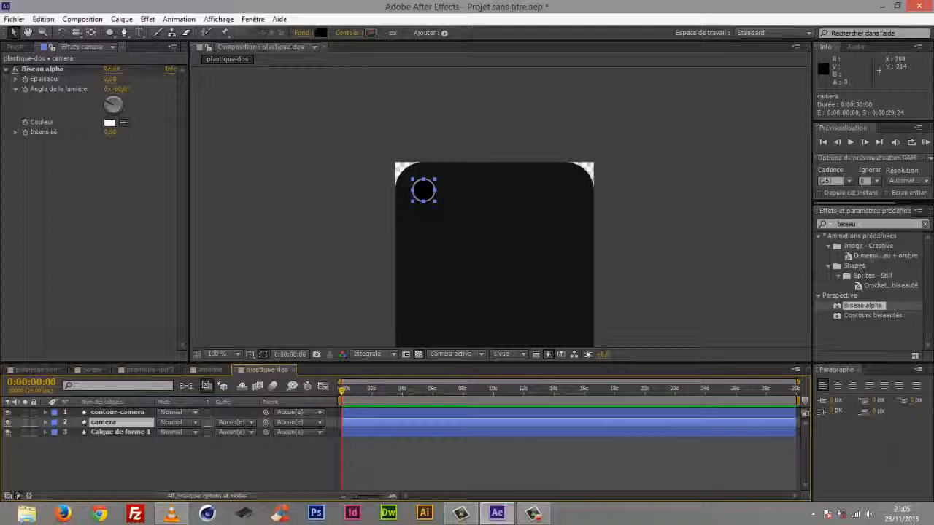
left_click(871, 224)
type("bruit")
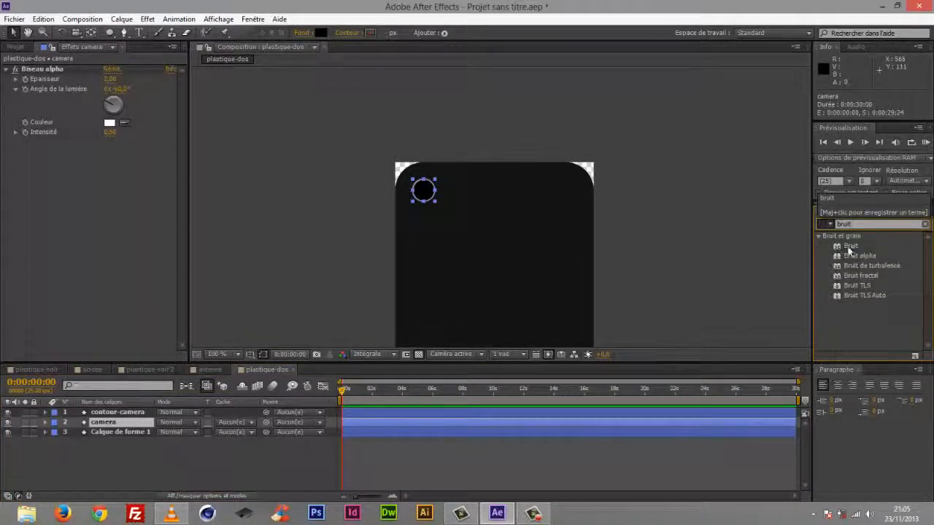
left_click_drag(849, 251, 121, 423)
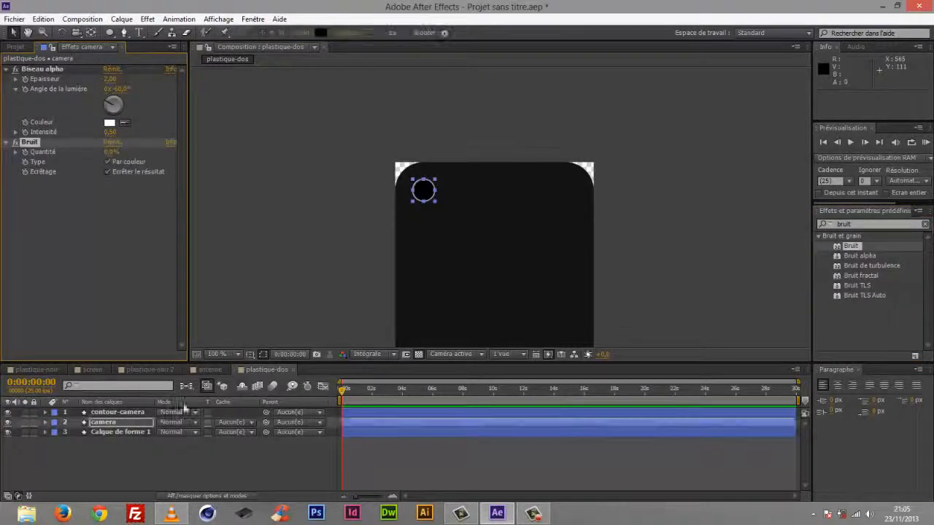
left_click(111, 153)
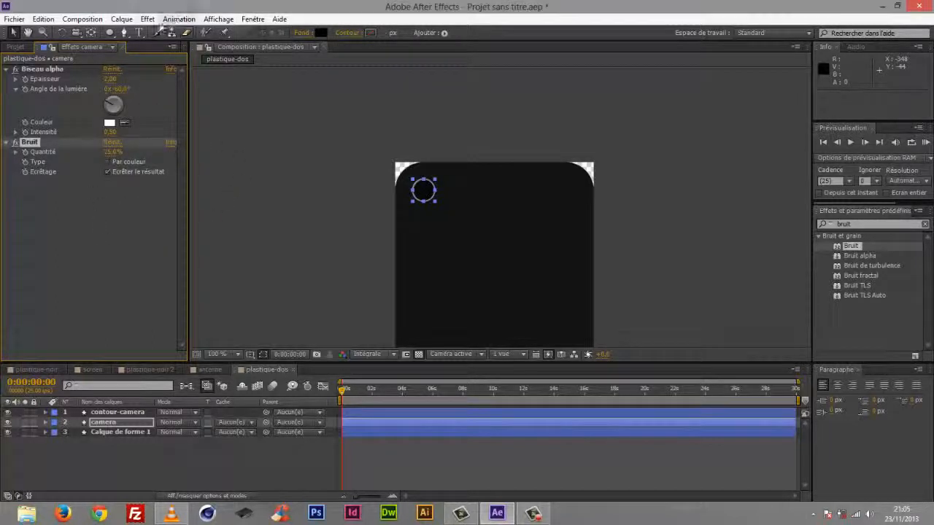
- Add a Dégradé effect to the camera layer, with its start point at the circle's centre and its end point at the left edge
left_click(147, 19)
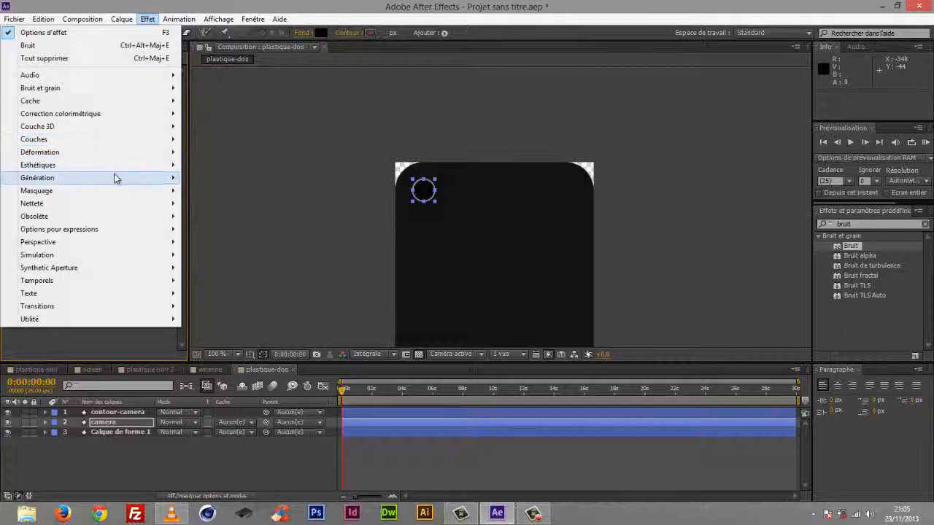
mouse_move(135, 179)
left_click(219, 270)
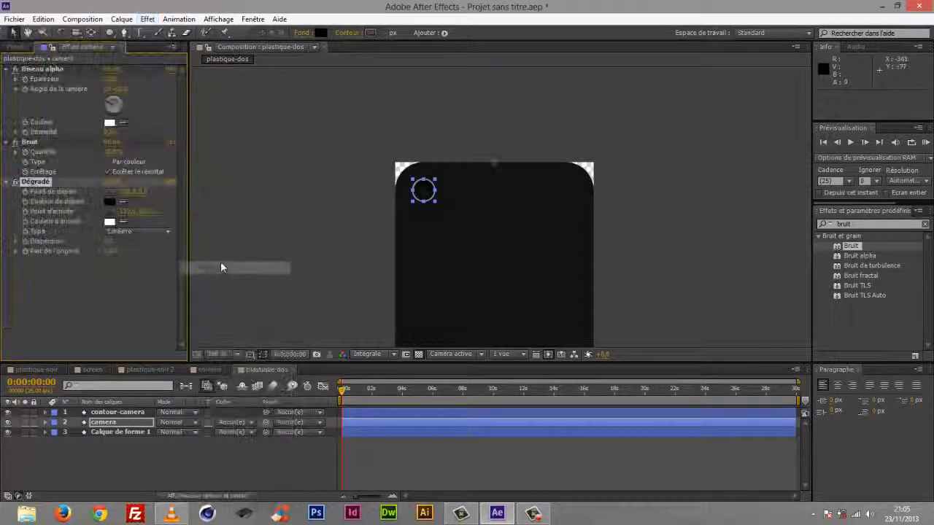
left_click_drag(438, 188, 487, 114)
left_click_drag(516, 299, 450, 78)
left_click_drag(496, 139, 481, 353)
left_click_drag(426, 286, 436, 160)
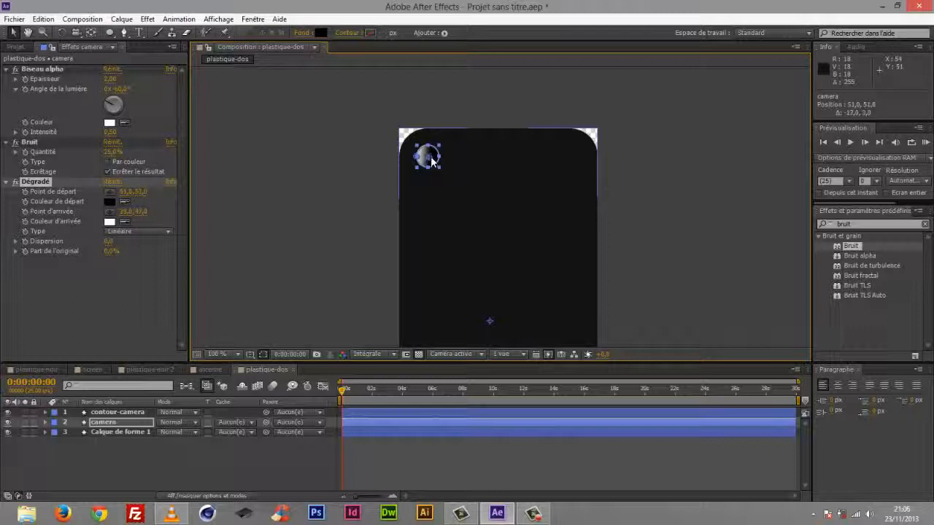
- Change the camera layer's Dégradé type to Radial and set its end colour to near-black
left_click(162, 231)
left_click(146, 257)
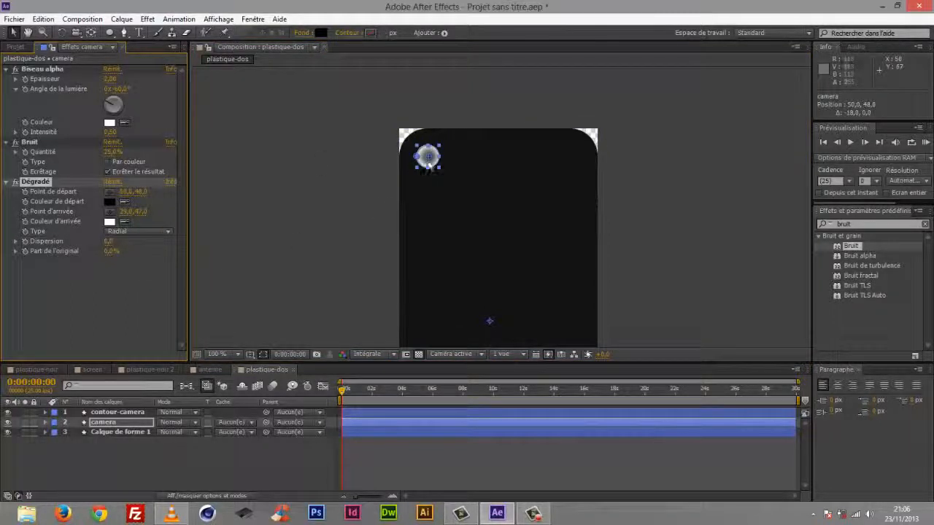
left_click(109, 223)
left_click(40, 353)
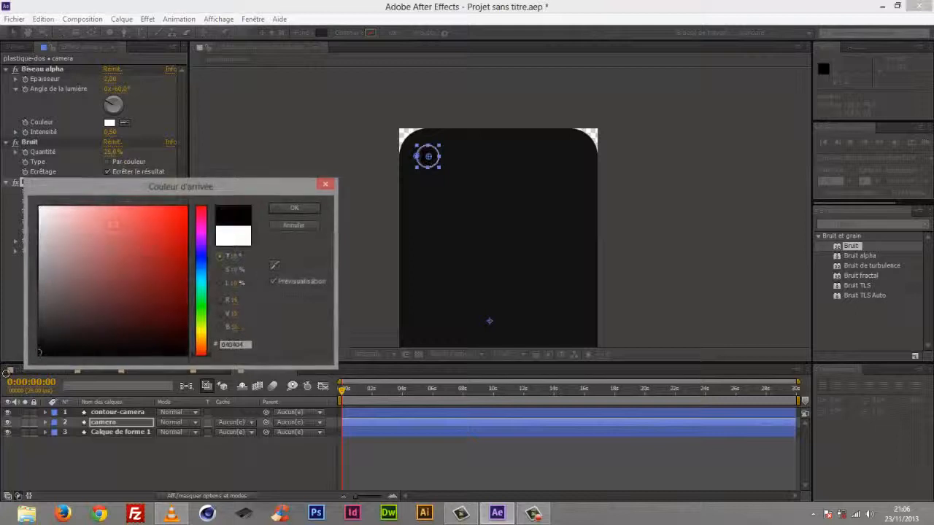
key("Return")
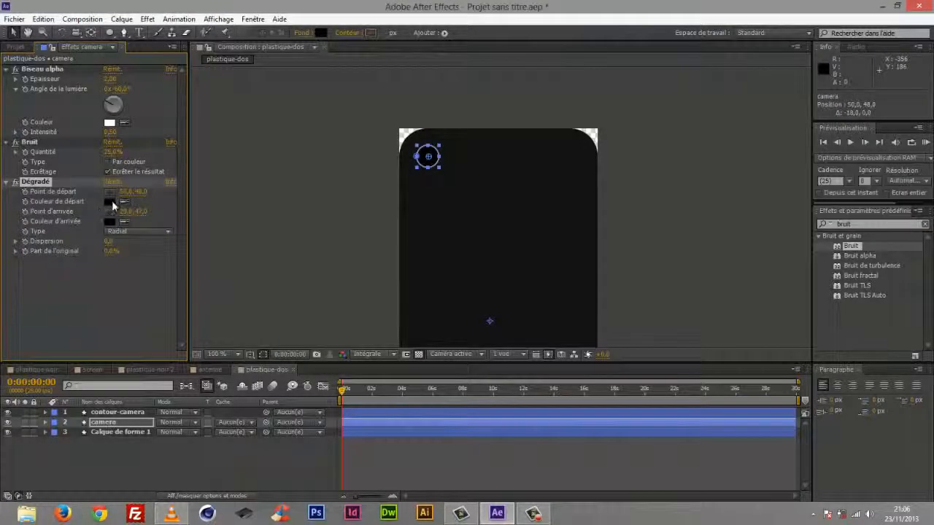
- Set the start colour of the camera layer's Dégradé to a dark blue
left_click(112, 200)
left_click(203, 261)
left_click(203, 255)
left_click(186, 316)
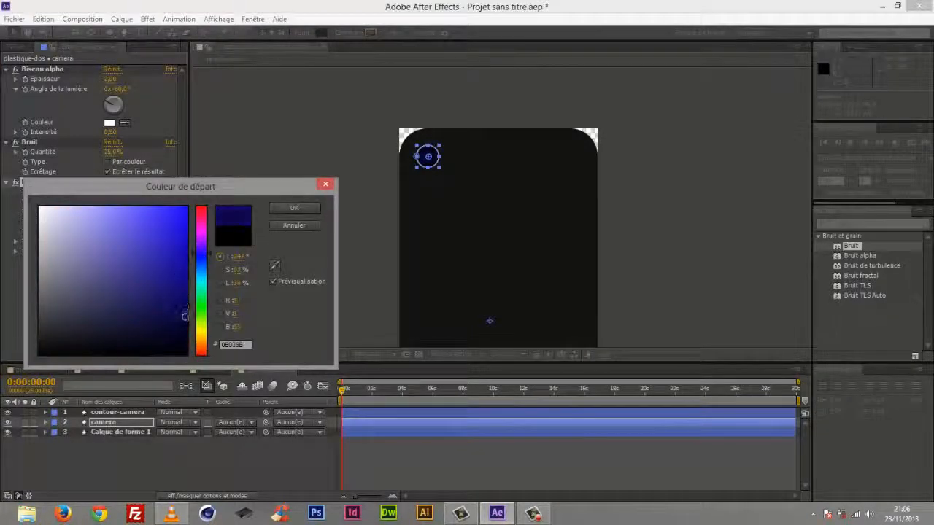
left_click(299, 210)
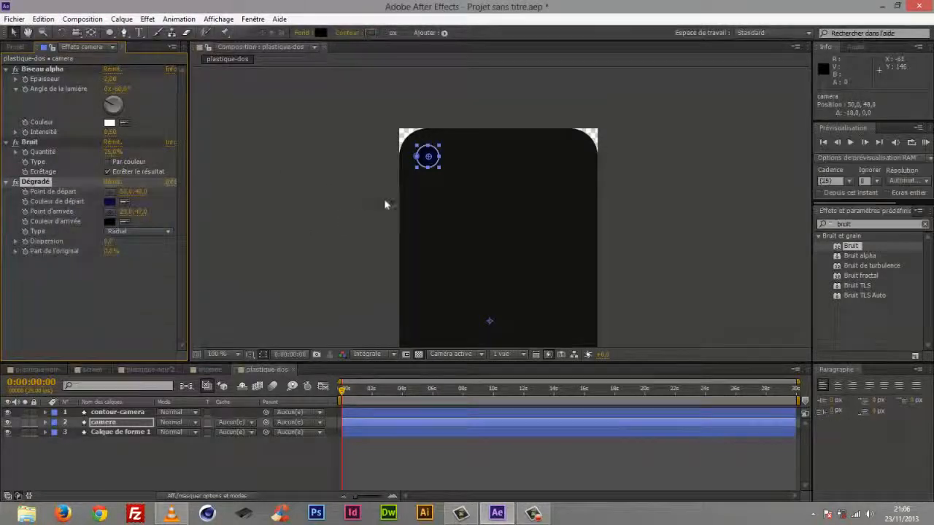
- Set the camera gradient's start colour to the brighter dark blue 0F0078 and move its end point inward to about 35, 50
left_click(111, 201)
left_click(184, 271)
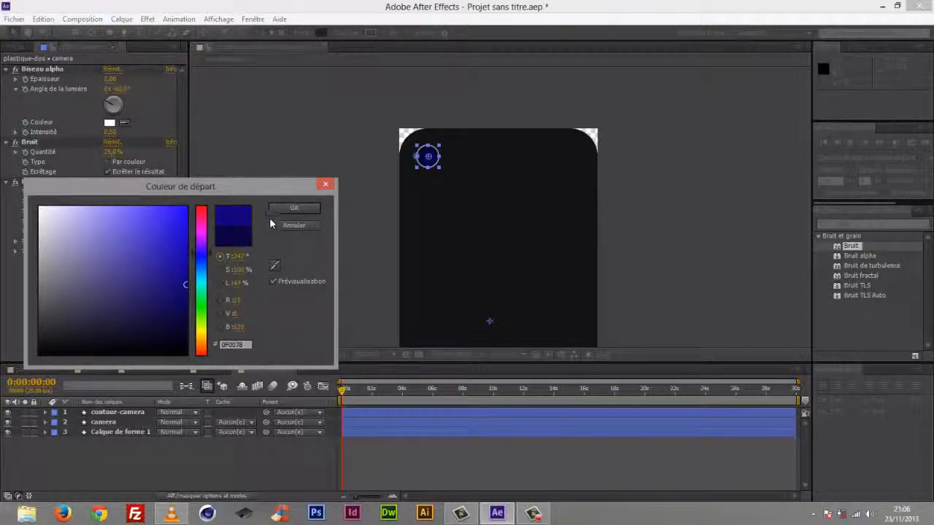
left_click(294, 209)
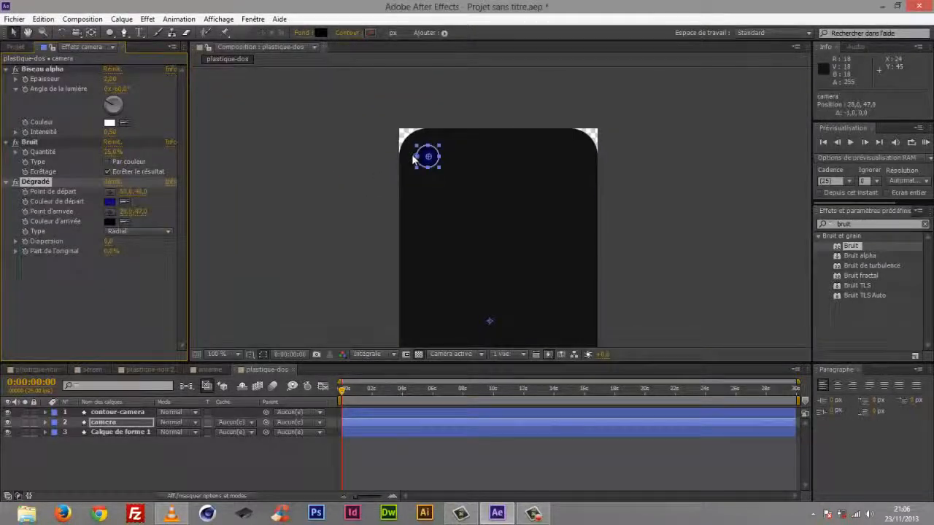
left_click_drag(418, 160, 419, 161)
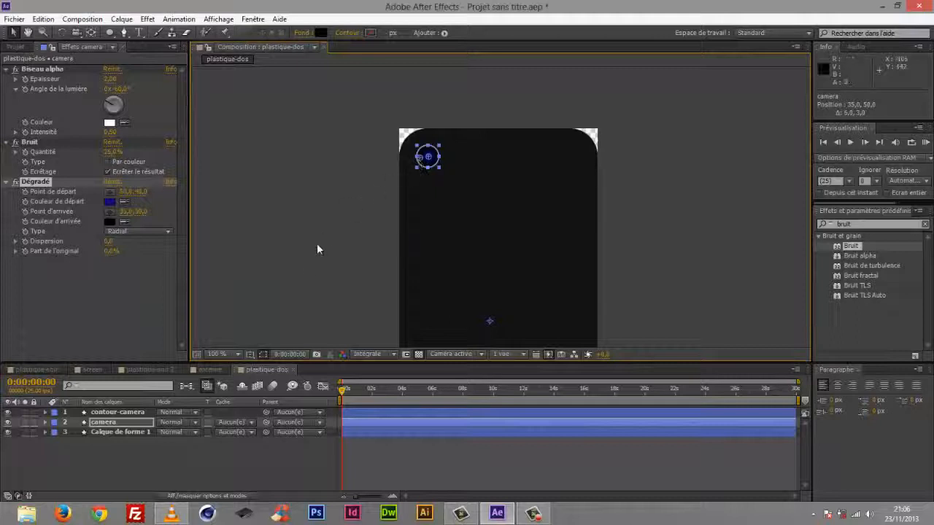
left_click(244, 466)
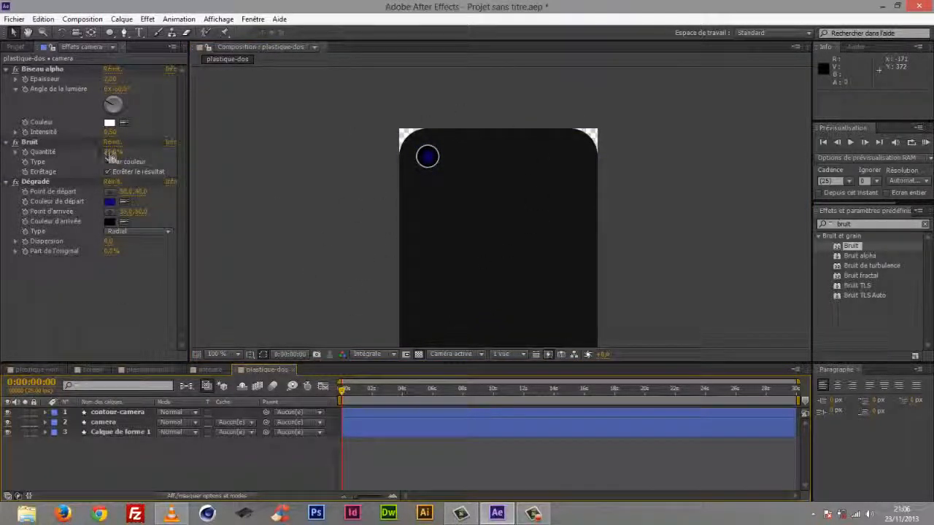
- Increase the Bruit quantity on the camera layer to about 78 %
left_click_drag(113, 153, 146, 153)
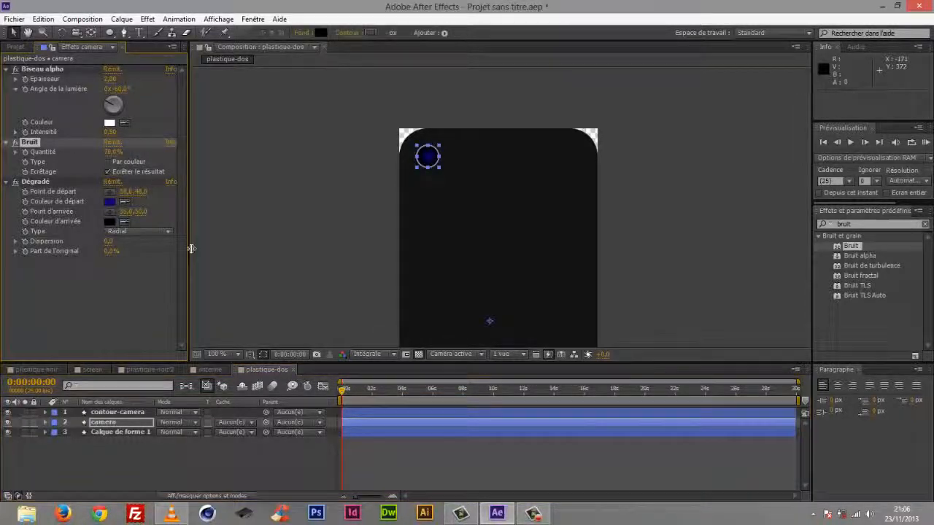
left_click(205, 474)
key("h")
left_click_drag(446, 253, 391, 209)
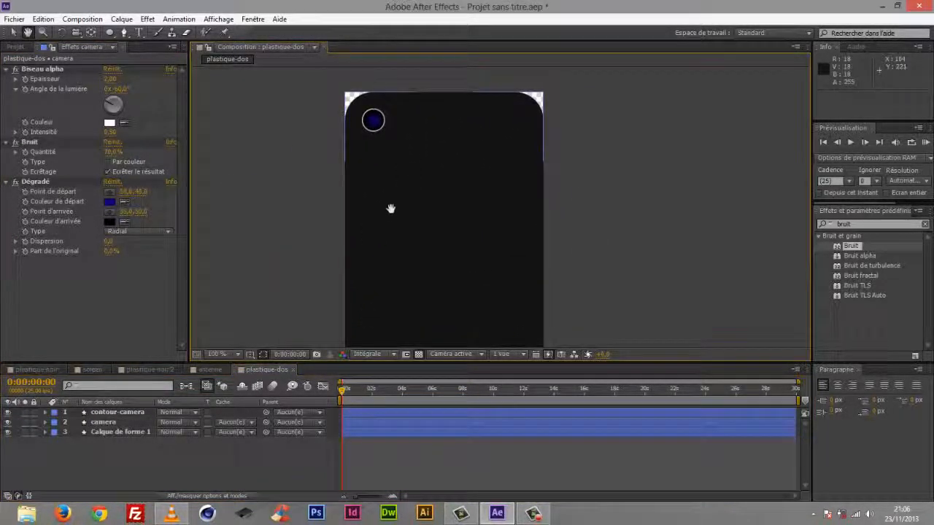
key("v")
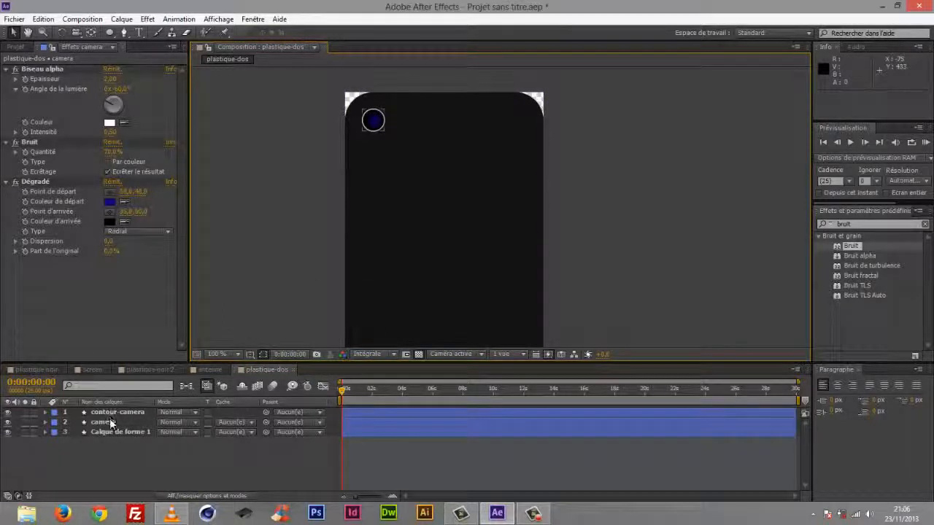
left_click(117, 412)
left_click(103, 421, "ctrl")
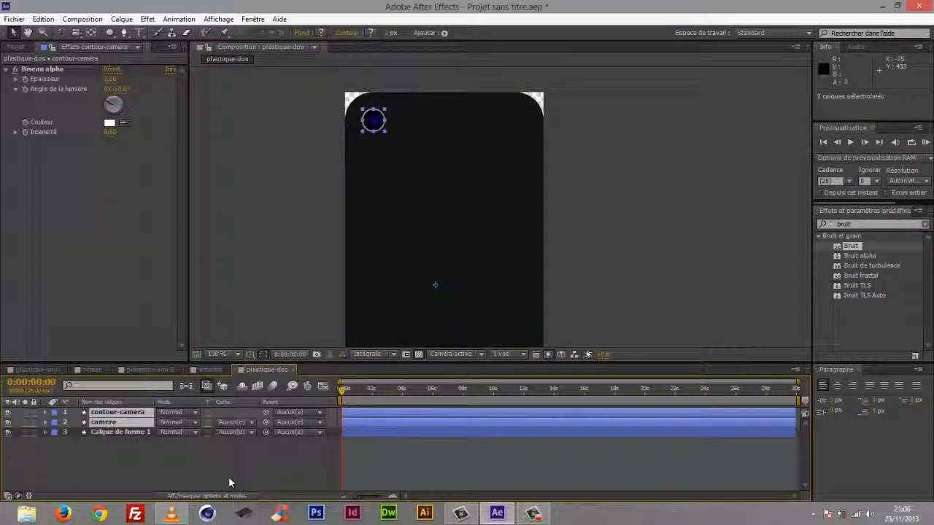
left_click(168, 478)
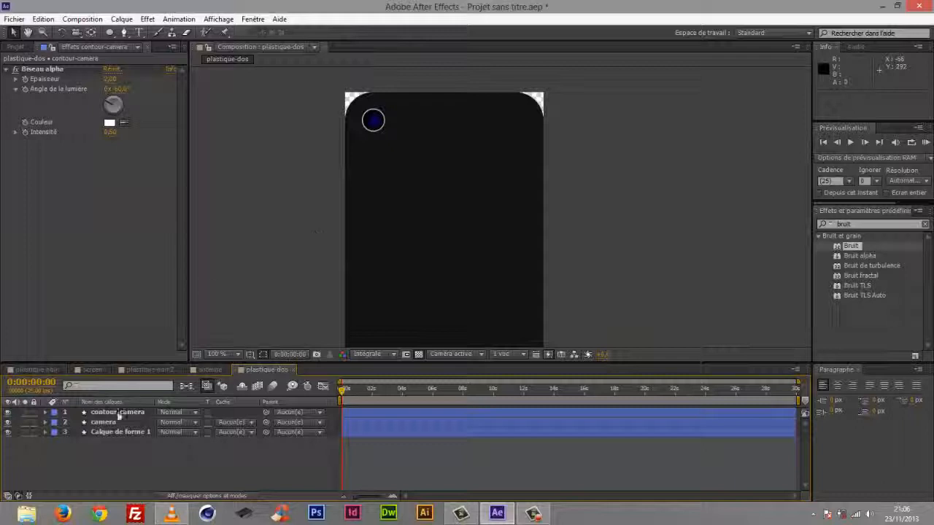
- Draw a small ellipse about 14 by 10 px just right of the camera lens and name its layer micro
left_click(110, 33)
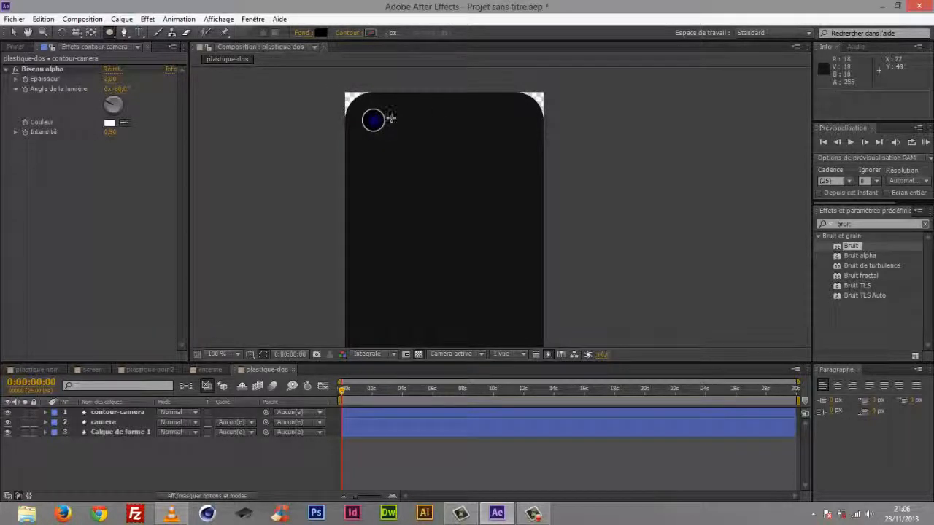
left_click_drag(390, 118, 399, 123)
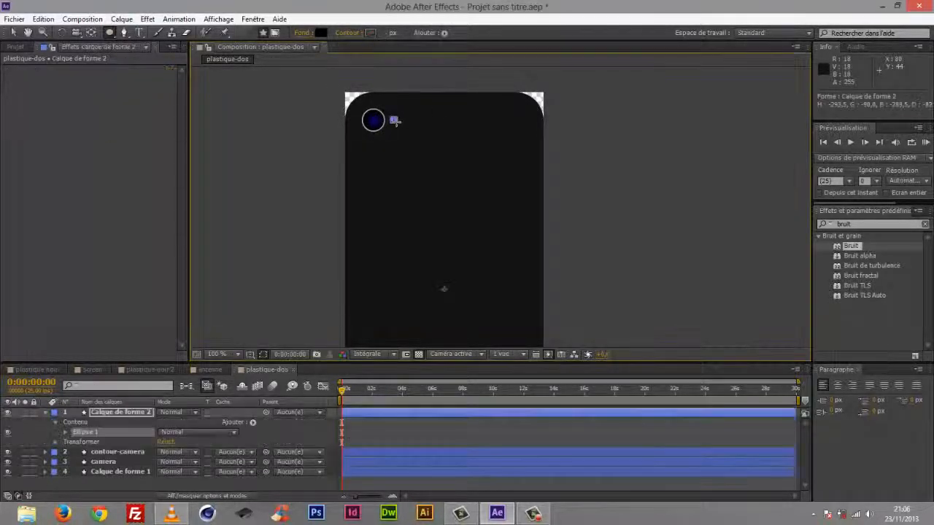
left_click(107, 412)
key("Return")
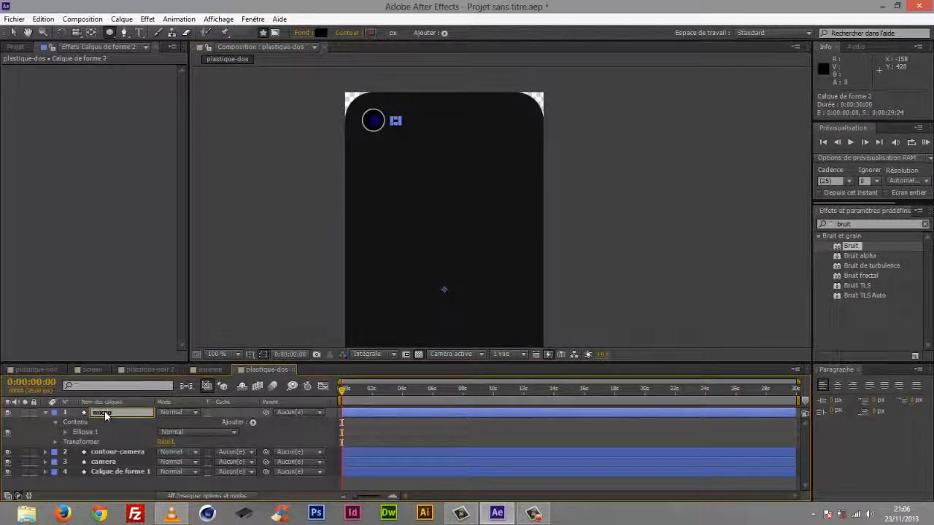
type("micro")
key("Return")
- Set the micro ellipse's width to 10 with its proportions linked
left_click(65, 432)
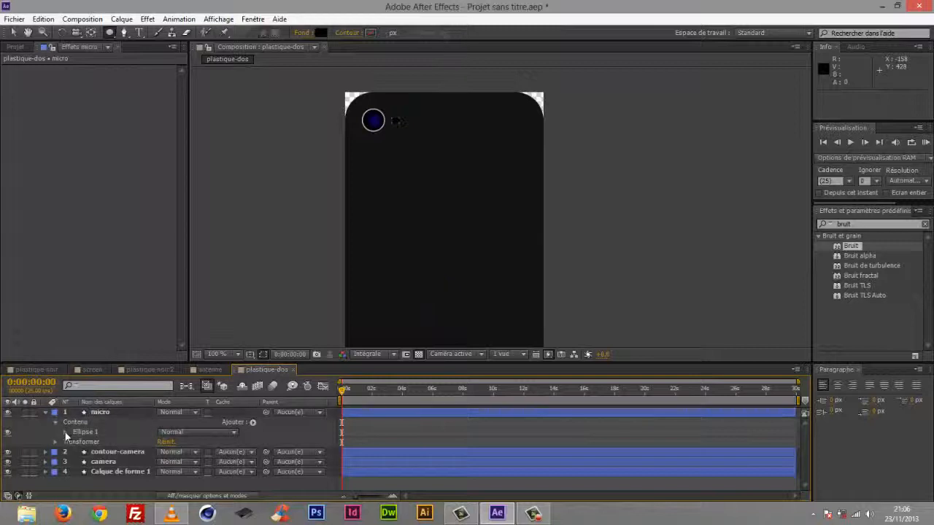
left_click(67, 432)
left_click(74, 442)
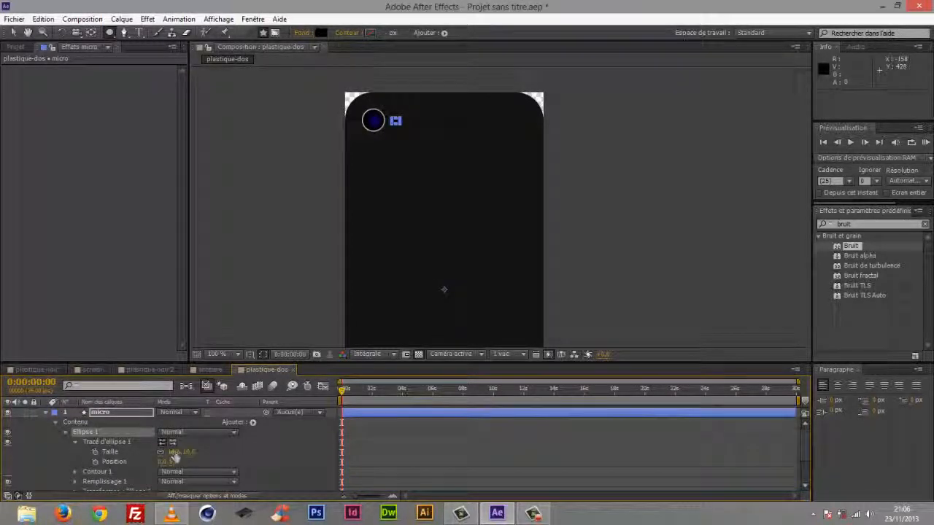
left_click(174, 452)
type("10")
key("Return")
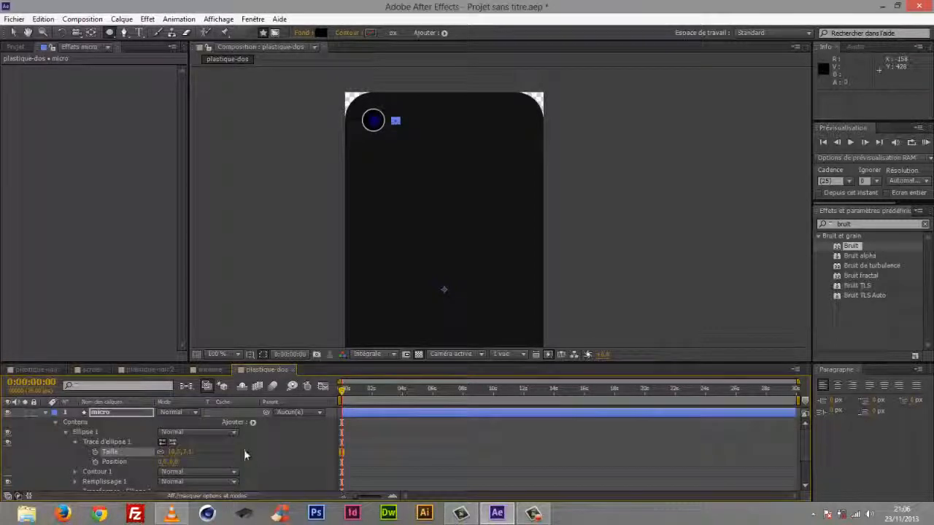
left_click(46, 414)
left_click(76, 471)
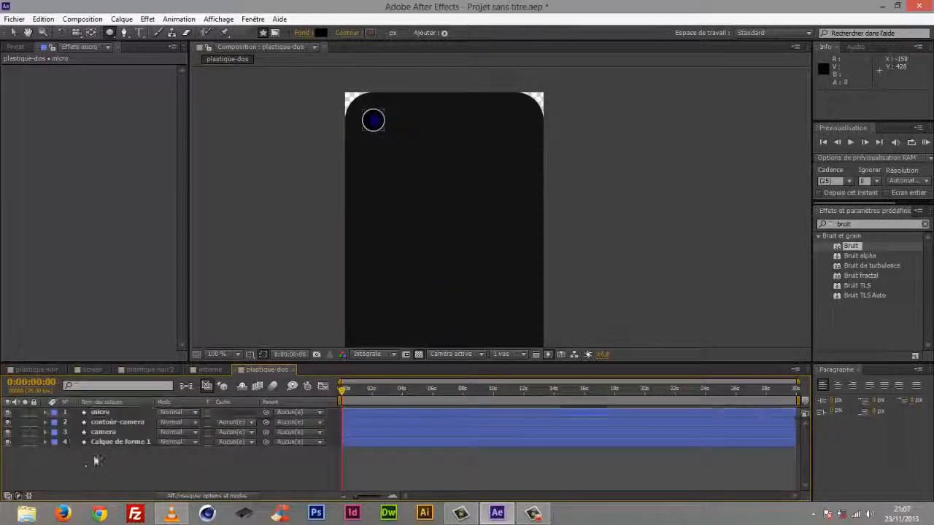
- Unlink the micro ellipse's proportions and set its height to 10 to make it a circle
left_click(100, 413)
left_click(46, 414)
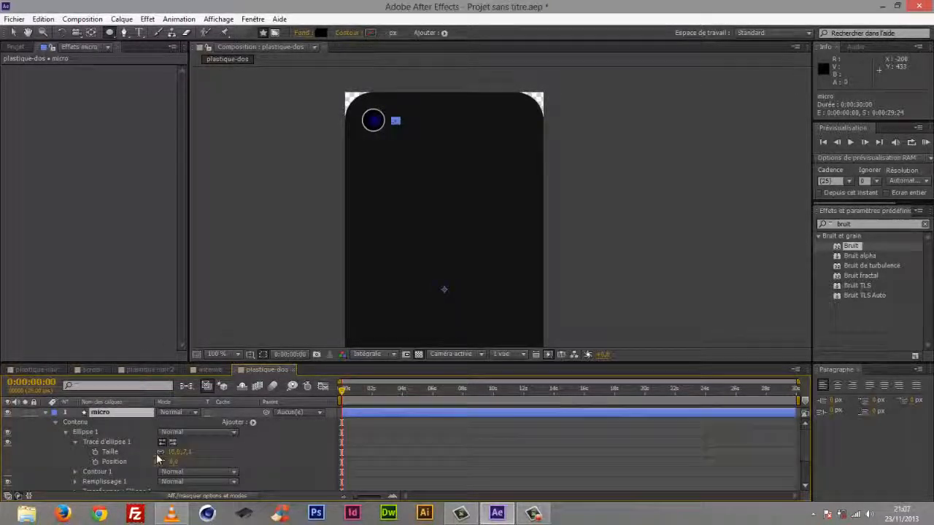
left_click(193, 452)
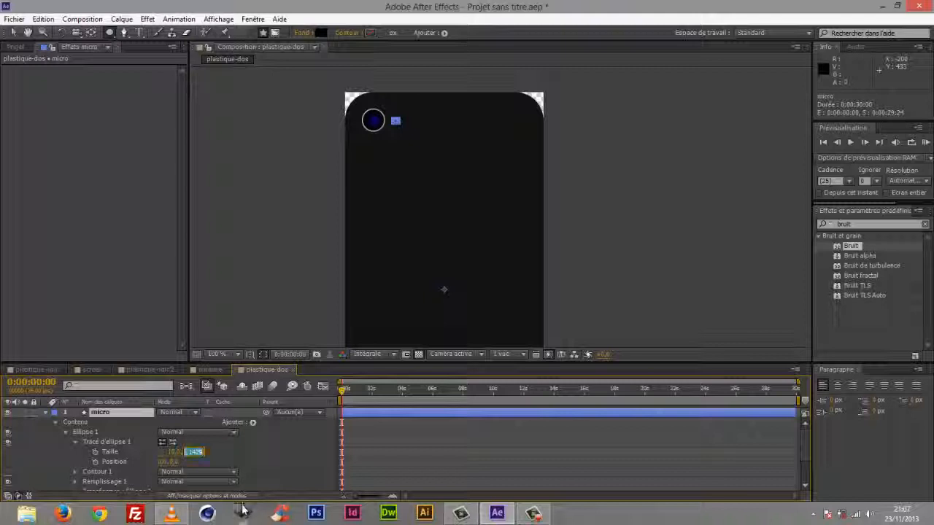
type("10")
key("Return")
left_click(160, 452)
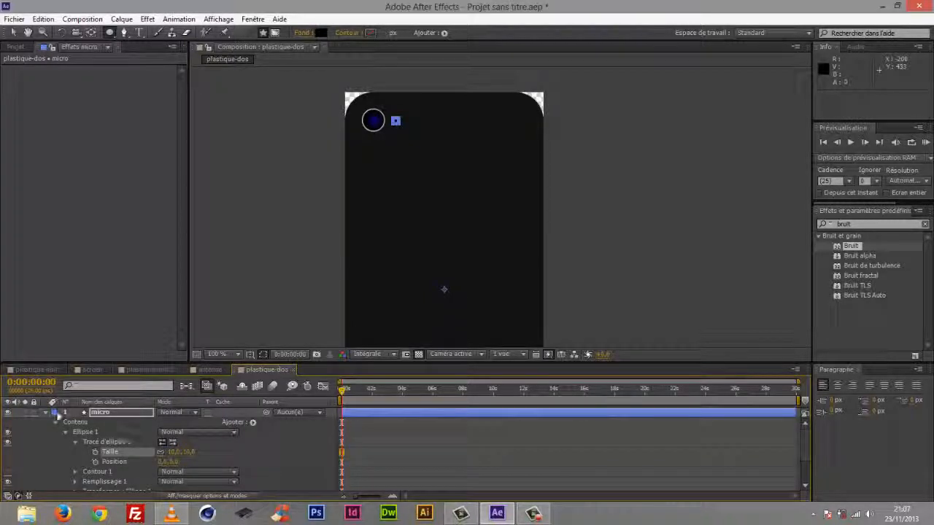
left_click(46, 413)
left_click(129, 472)
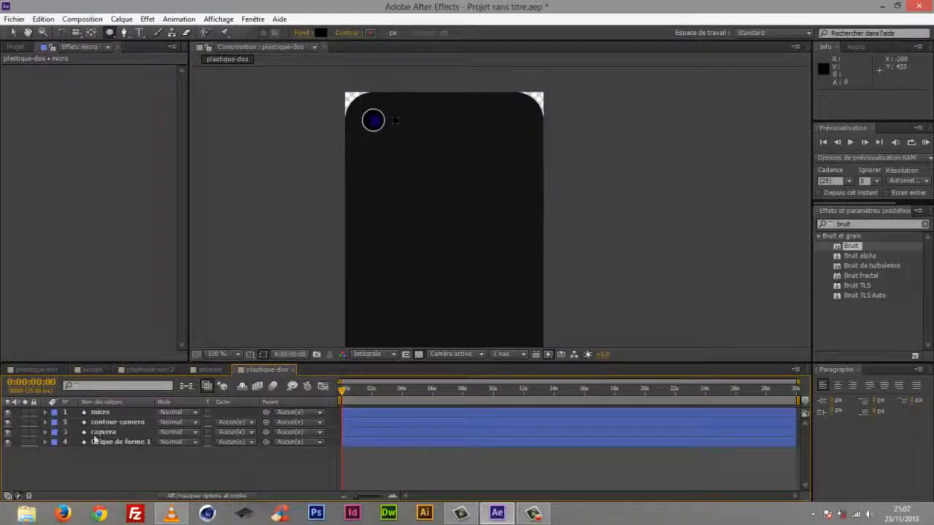
- Enlarge the micro circle equally in width and height through its ellipse path size
left_click(46, 413)
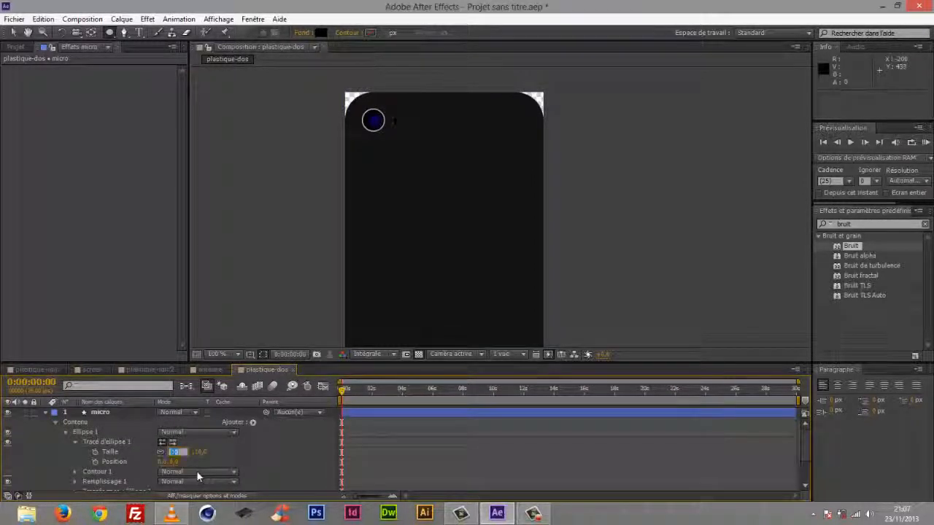
left_click(198, 452)
left_click(46, 413)
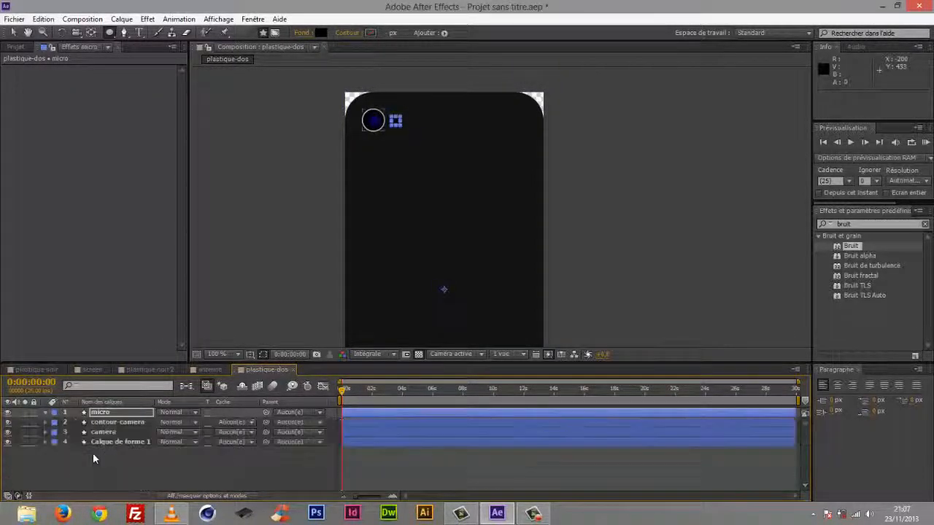
left_click(132, 462)
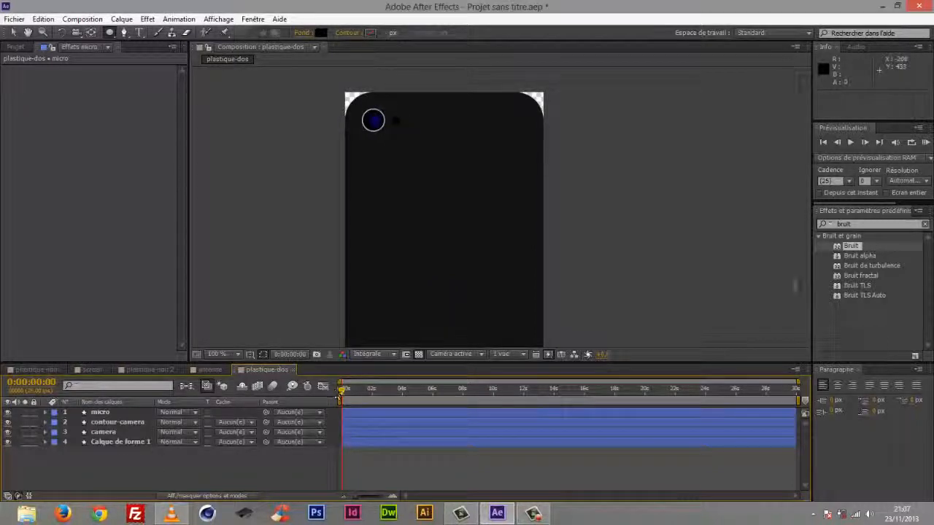
- Give the micro circle a light grey outline 2 px wide
left_click(100, 412)
left_click(370, 34)
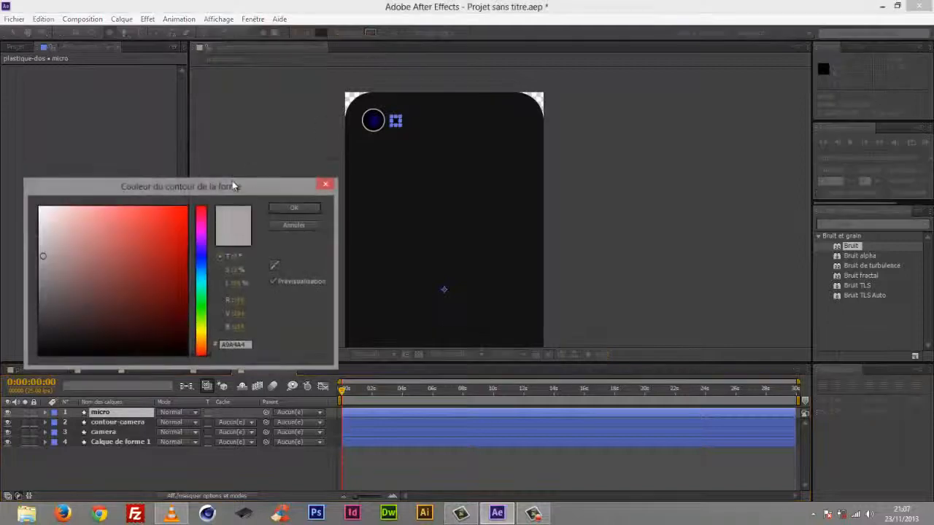
left_click(276, 211)
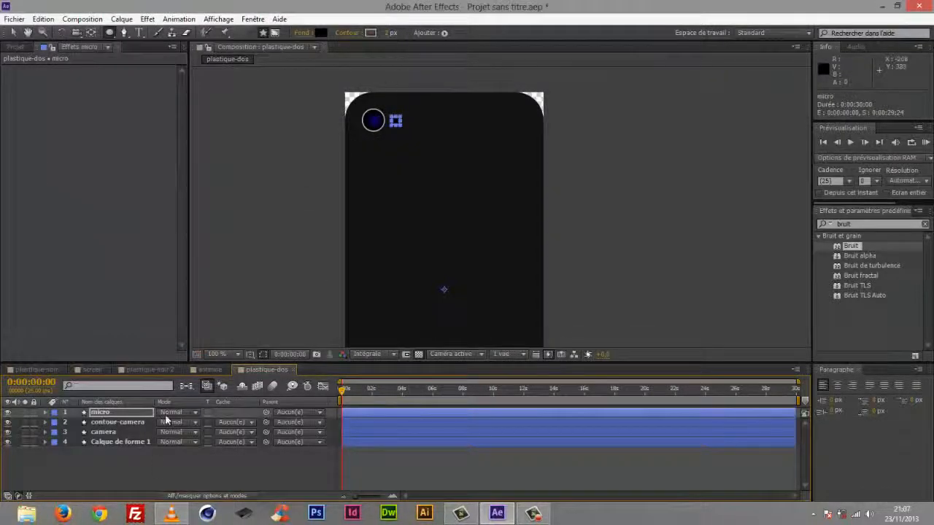
left_click(170, 471)
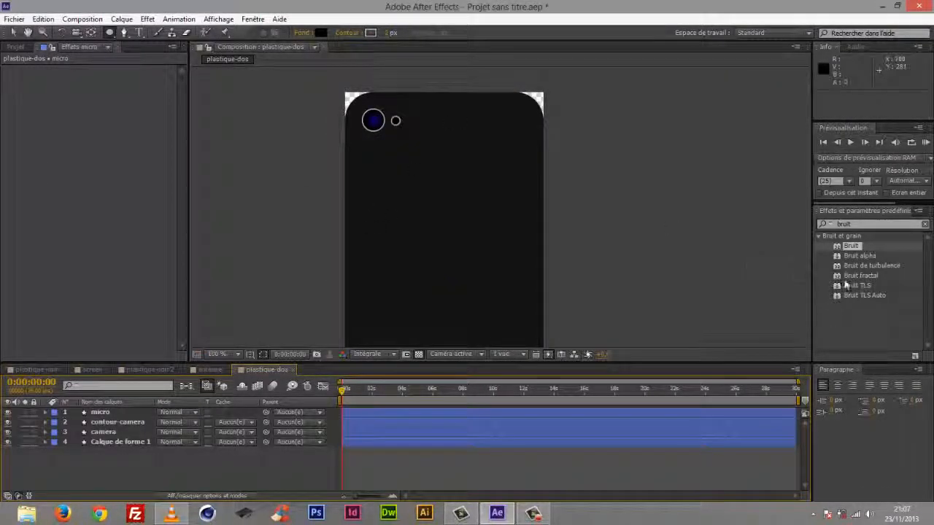
- Apply the Bruit effect to the micro layer at 5 % with colour noise turned off, and save the project
left_click_drag(852, 246, 100, 413)
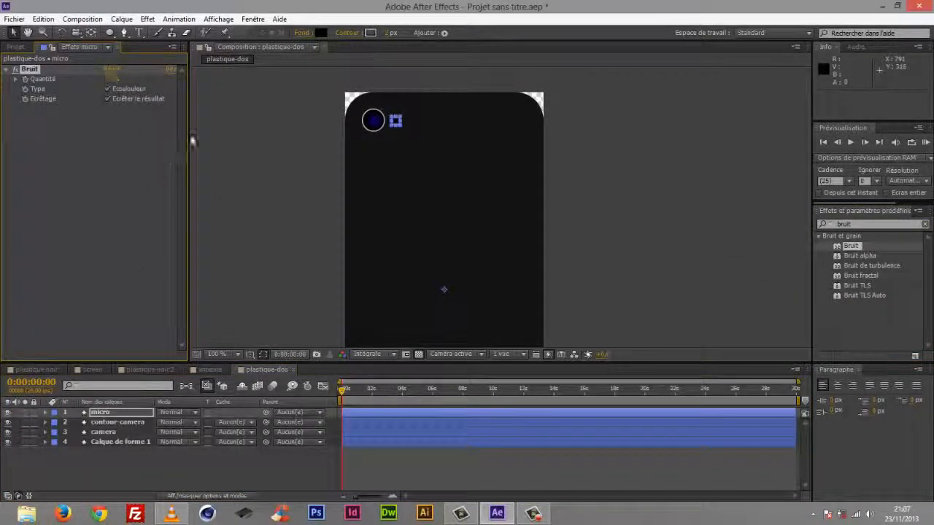
left_click(184, 465)
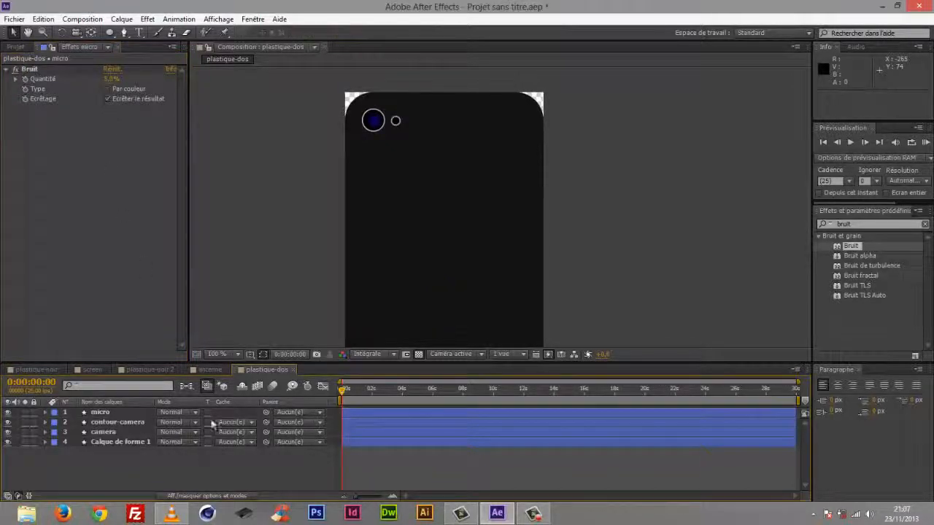
key("space")
left_click_drag(449, 214, 436, 220)
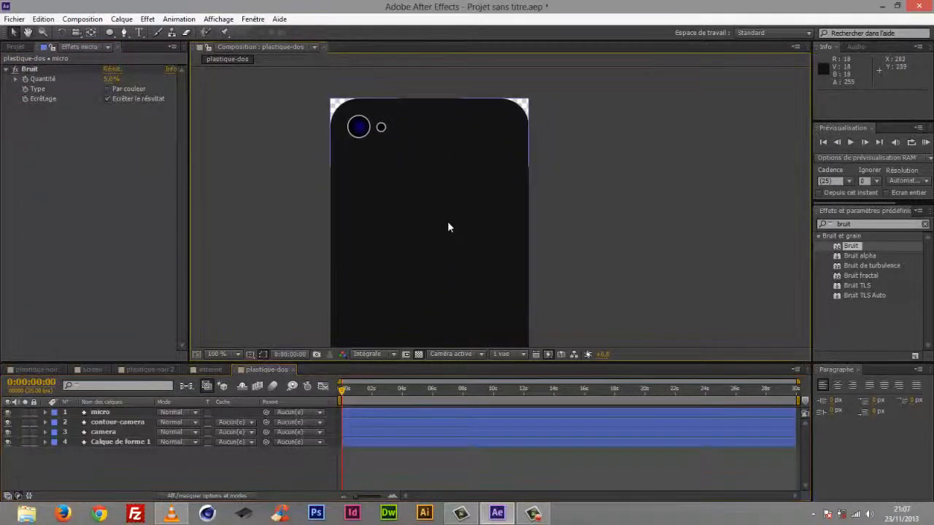
key("space")
left_click_drag(409, 263, 475, 202)
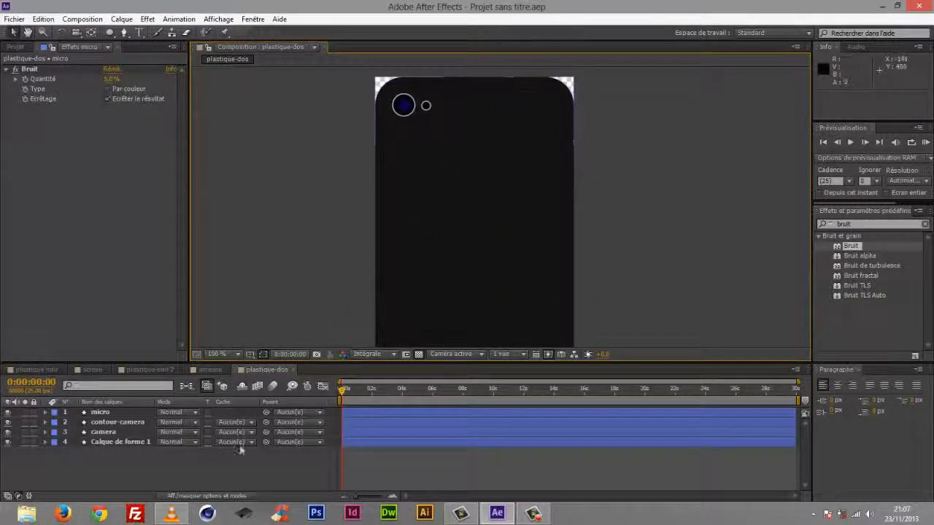
- Switch to Photoshop and create a new 454 × 340 px RGB document with a transparent background
left_click(315, 510)
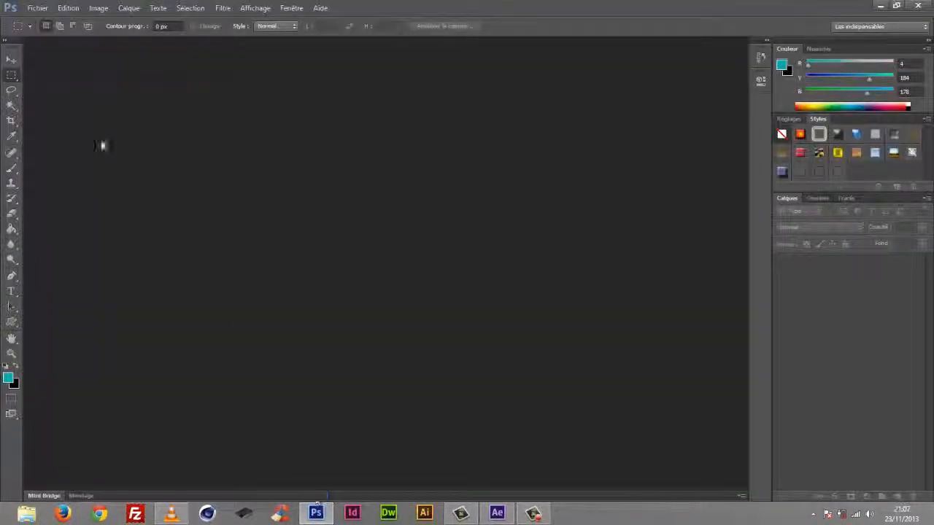
left_click(36, 8)
left_click(51, 20)
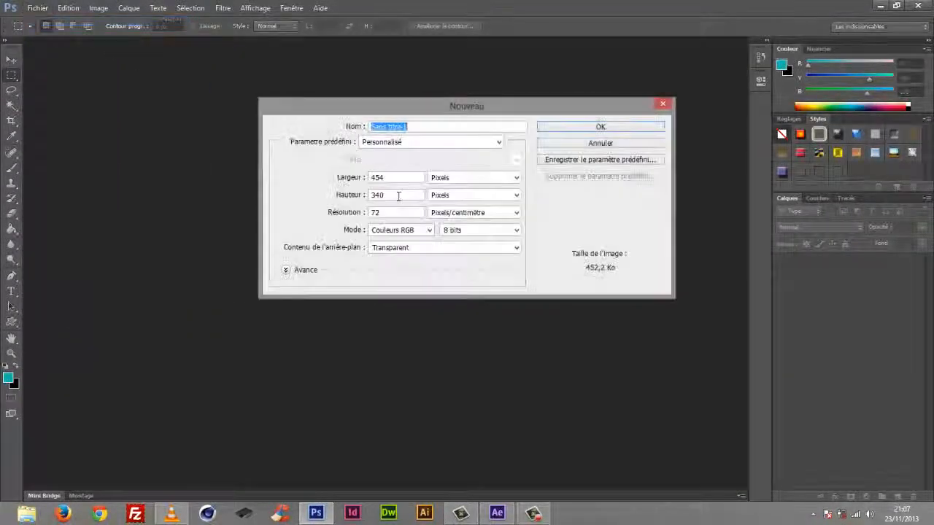
left_click(601, 127)
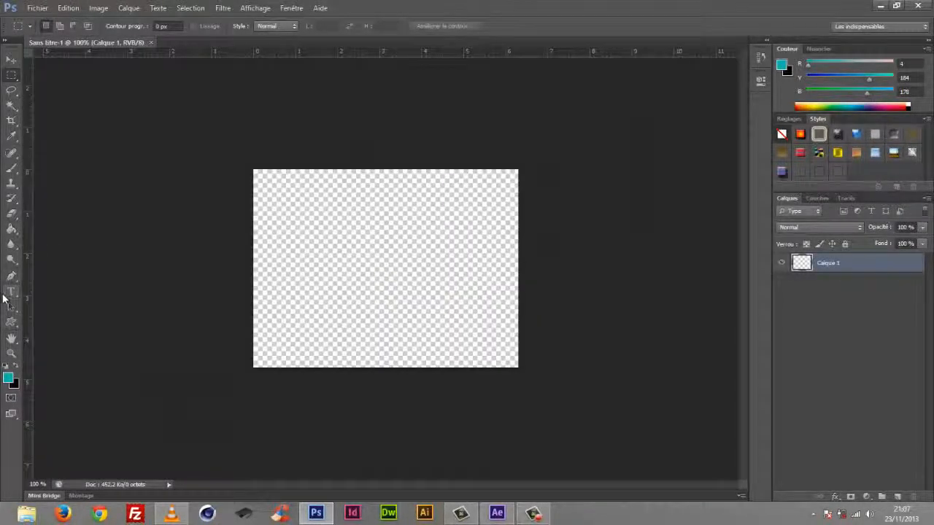
- Draw the teal "i" information custom shape on the canvas and move it toward the canvas centre
left_click(11, 322)
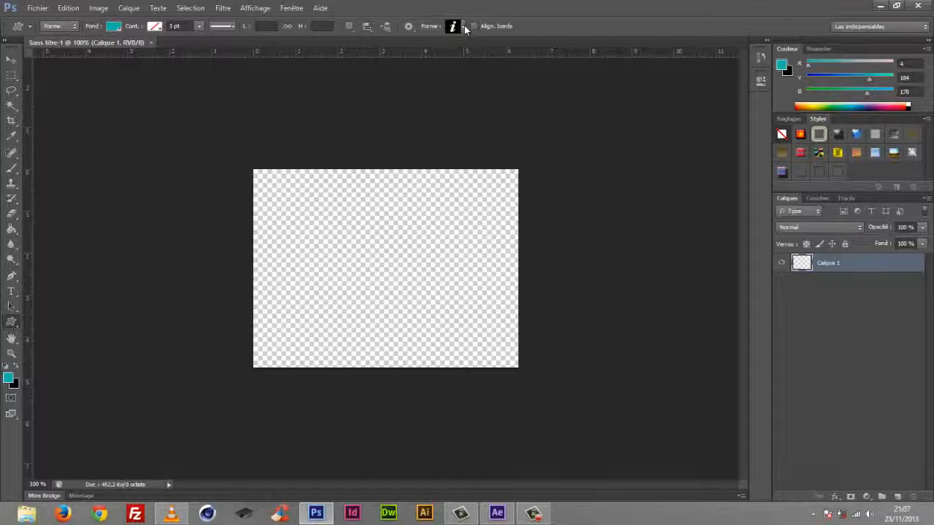
left_click(463, 27)
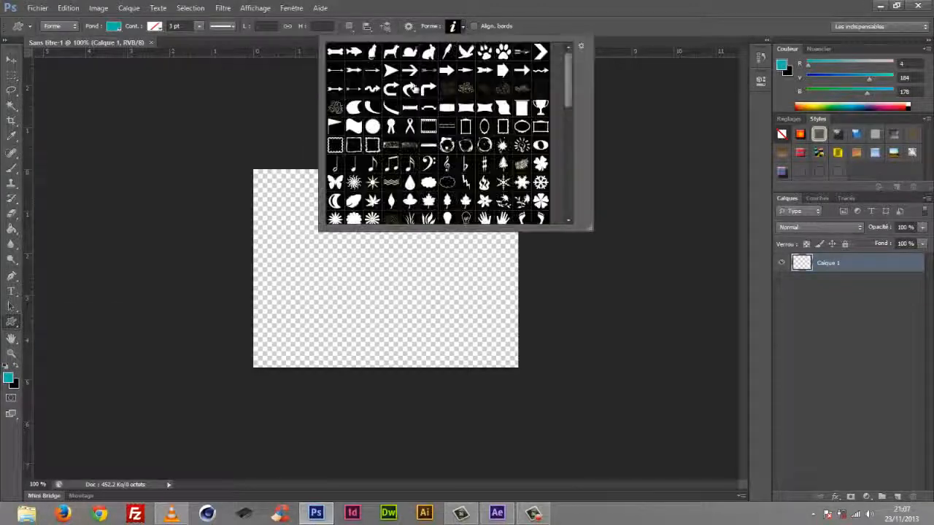
left_click(504, 6)
left_click_drag(352, 215, 423, 308)
left_click(12, 60)
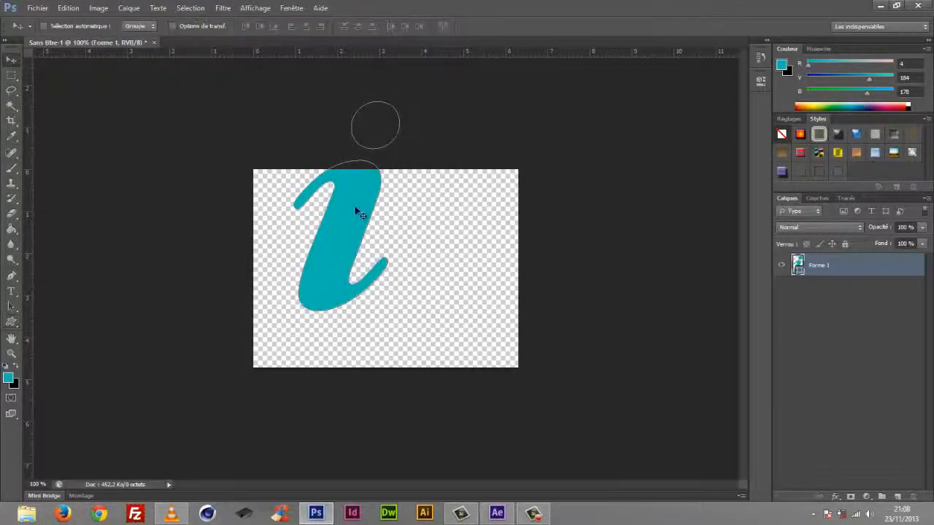
left_click_drag(358, 210, 398, 257)
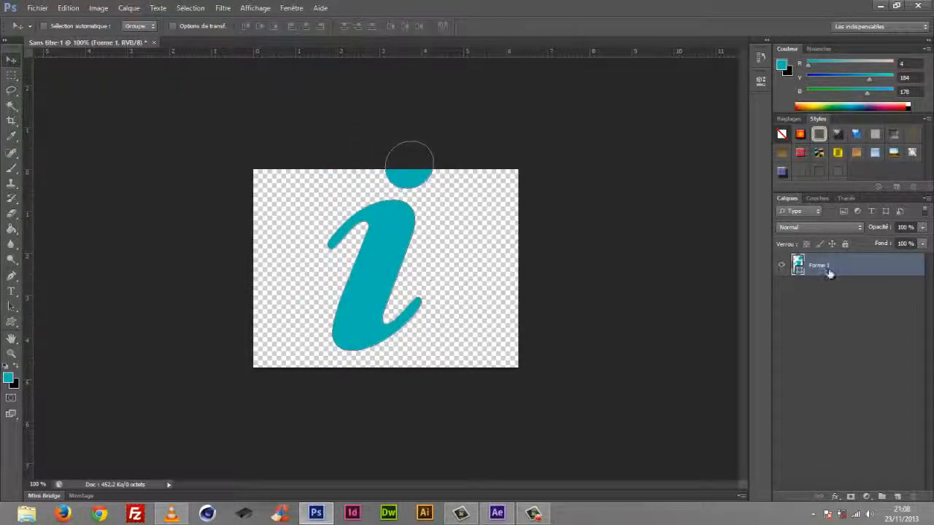
- Rotate the "i" shape clockwise until it lies on its side with the dot at the right, and rasterize its layer
key("ctrl+t")
left_click_drag(489, 114, 496, 319)
key("Return")
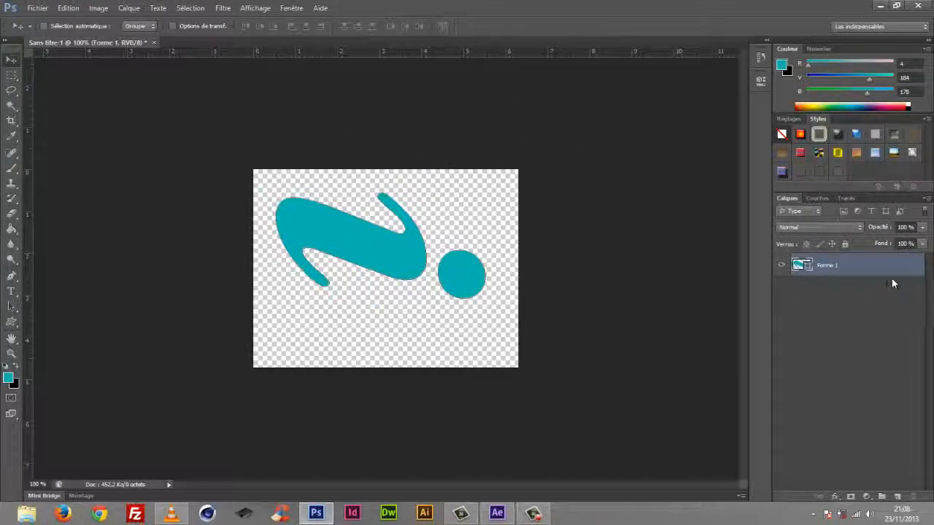
right_click(880, 272)
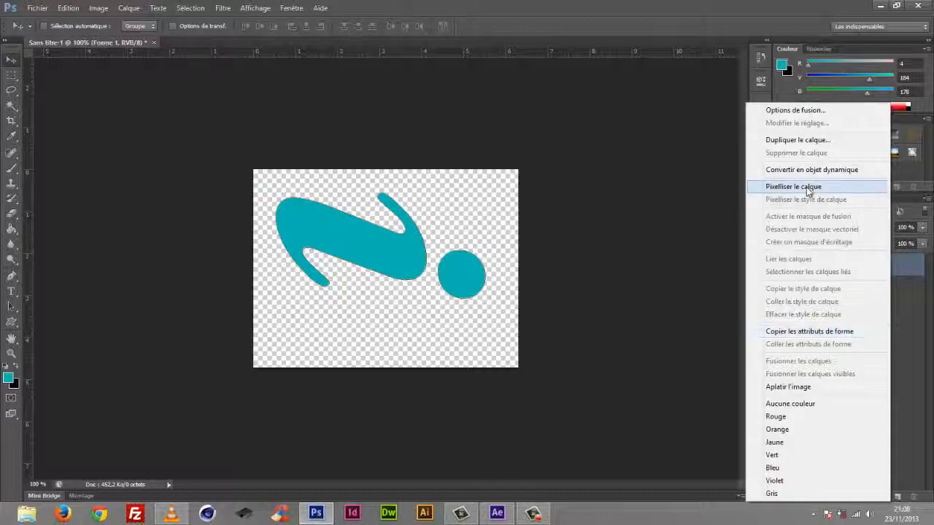
left_click(795, 186)
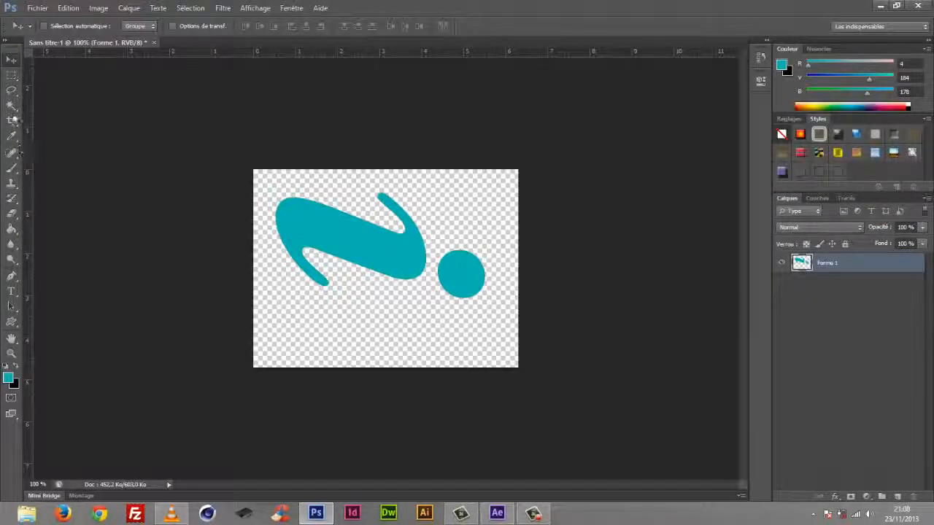
- Delete the dot of the "i" and move the remaining S-like shape to the canvas centre
left_click(11, 75)
left_click_drag(516, 222, 433, 322)
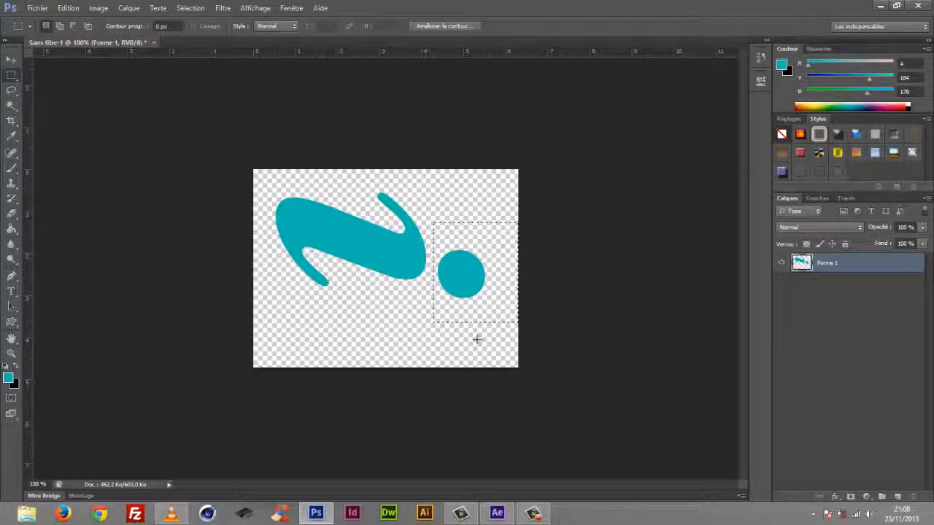
key("Delete")
key("ctrl+d")
left_click(11, 58)
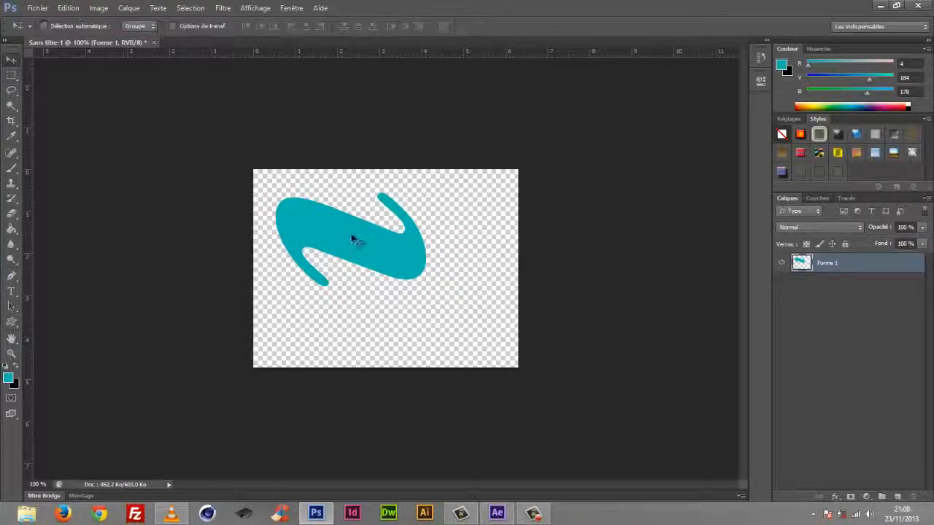
left_click_drag(354, 240, 383, 270)
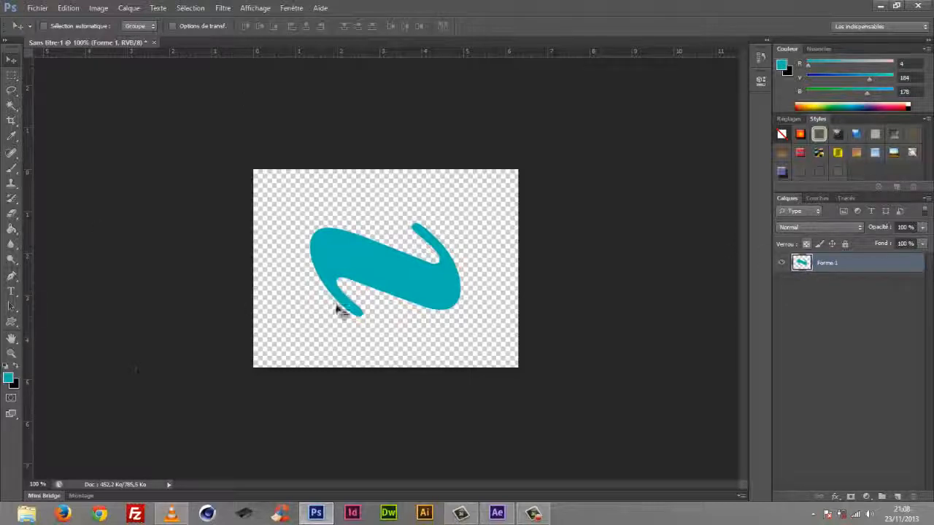
- Recolour the S-like shape grey with RGB 163, 163, 163 using the Paint Bucket, and deselect it
left_click(801, 263, "ctrl")
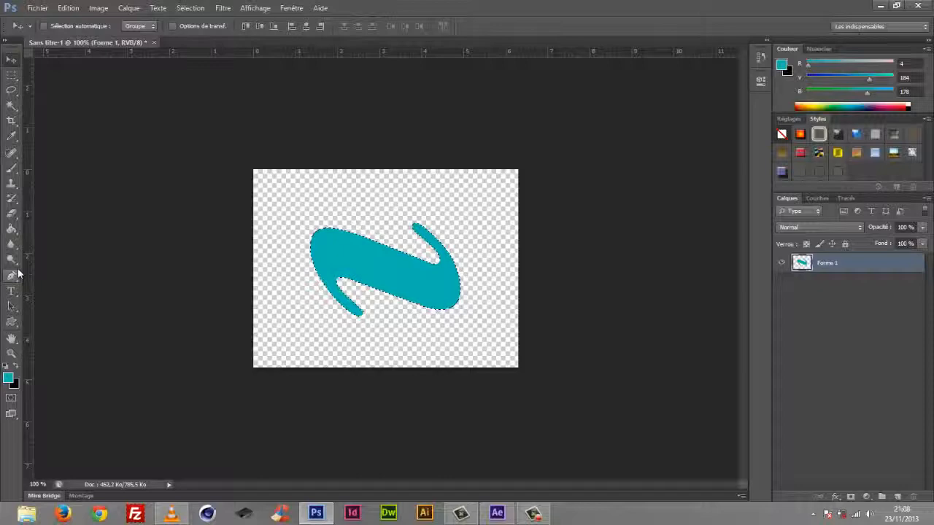
left_click(8, 377)
left_click_drag(410, 185, 398, 210)
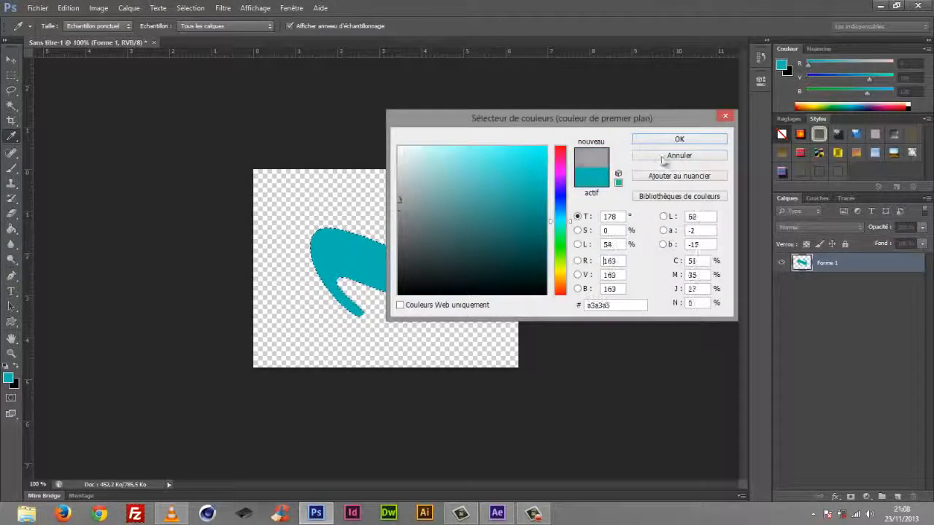
left_click(697, 140)
left_click(12, 230)
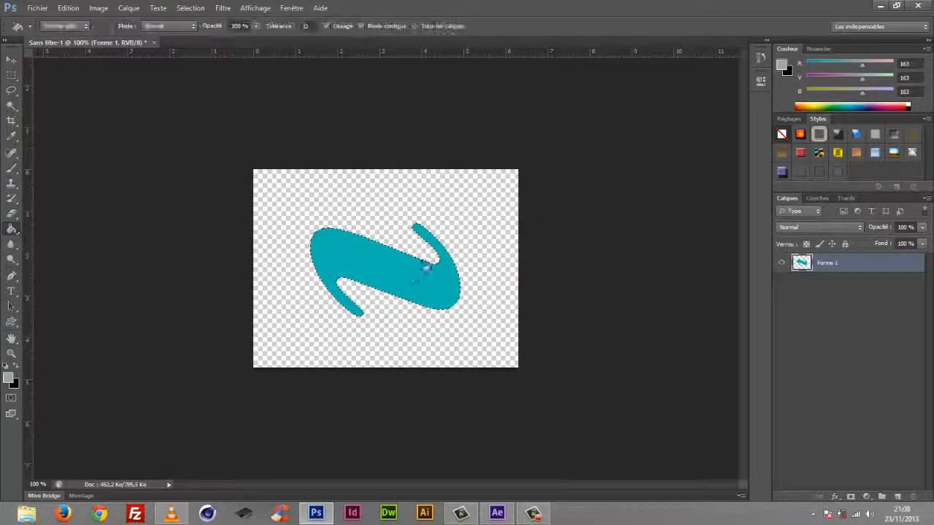
left_click(419, 269)
left_click(11, 75)
left_click(81, 97)
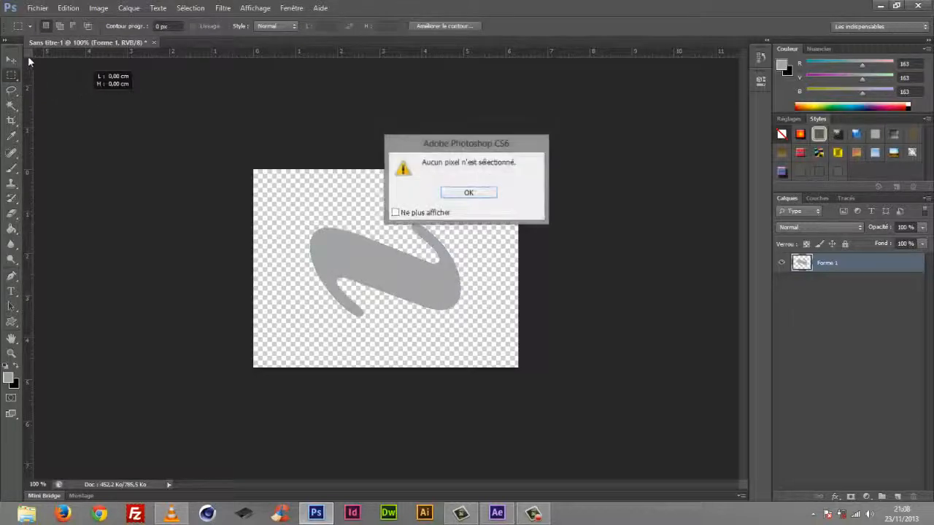
left_click(464, 192)
left_click(11, 59)
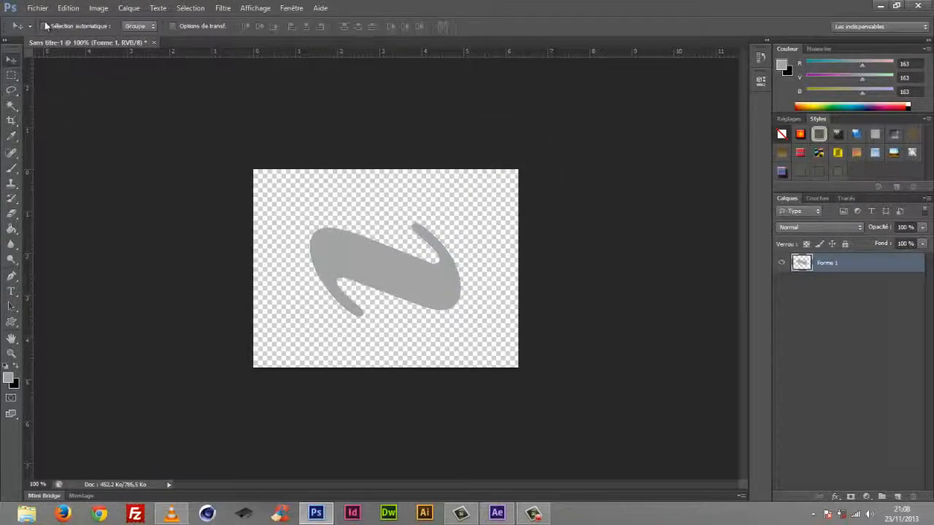
- Save the document as logo in Photoshop PSD format on the DATA (D:) drive, and close it
left_click(37, 8)
left_click(61, 149)
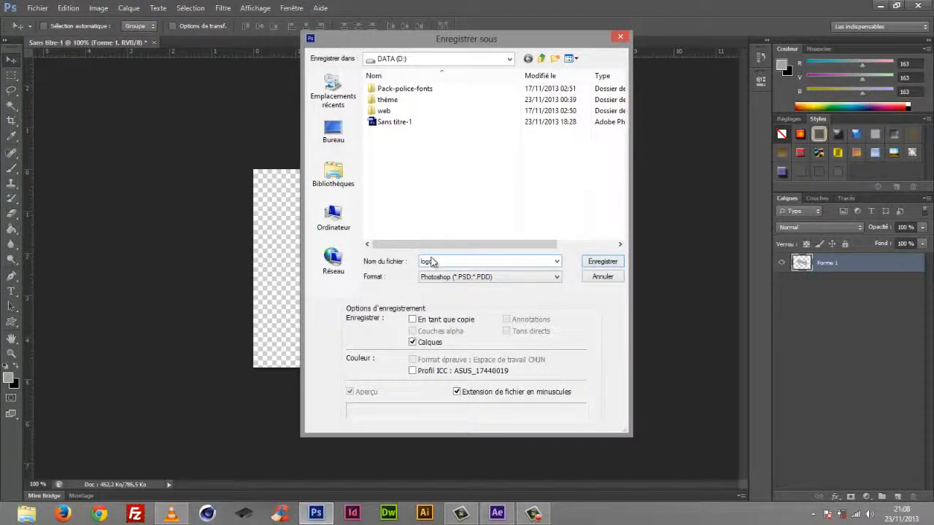
key("Return")
key("Return")
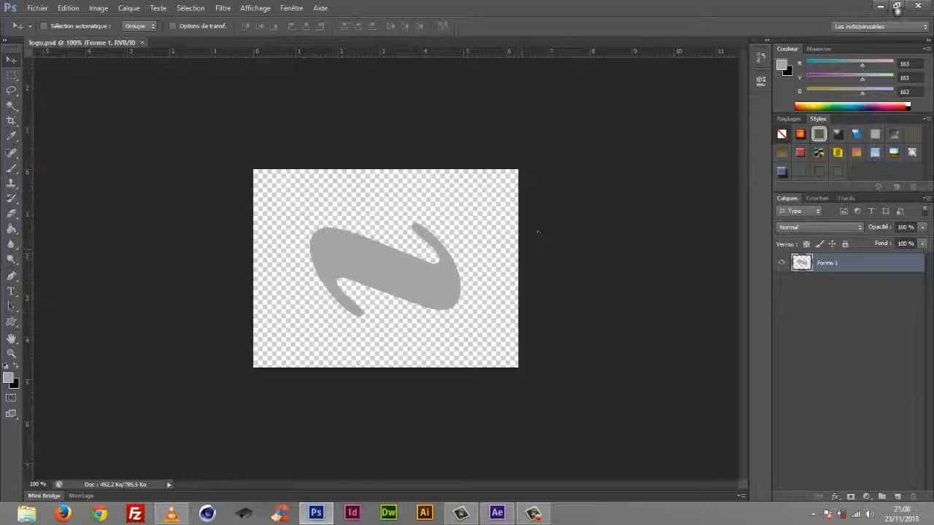
key("ctrl+w")
- Switch to After Effects and import logo.psd as footage with merged layers
left_click(497, 513)
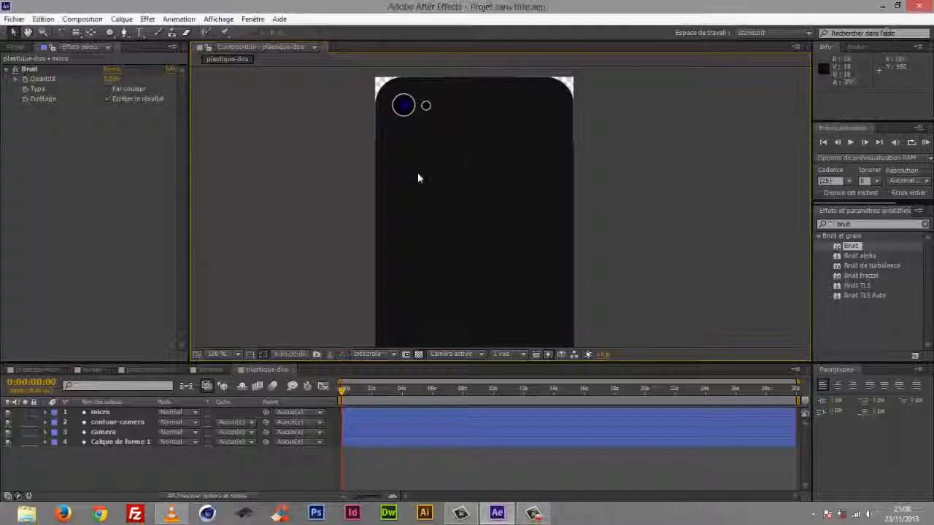
left_click(14, 47)
left_click(14, 19)
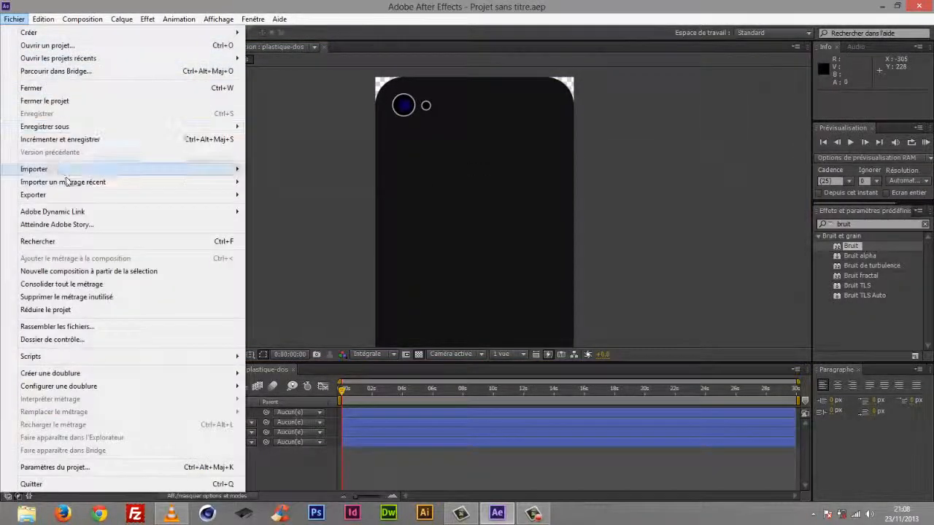
mouse_move(236, 170)
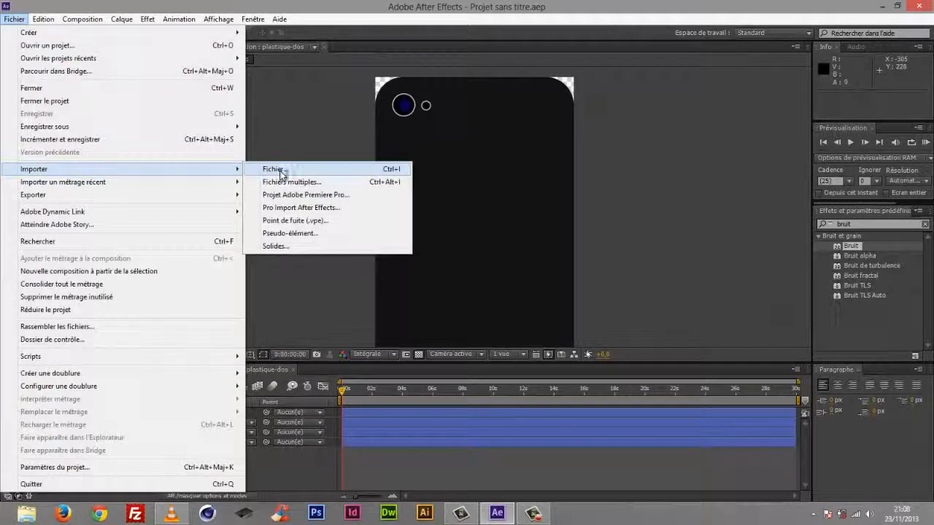
left_click(280, 171)
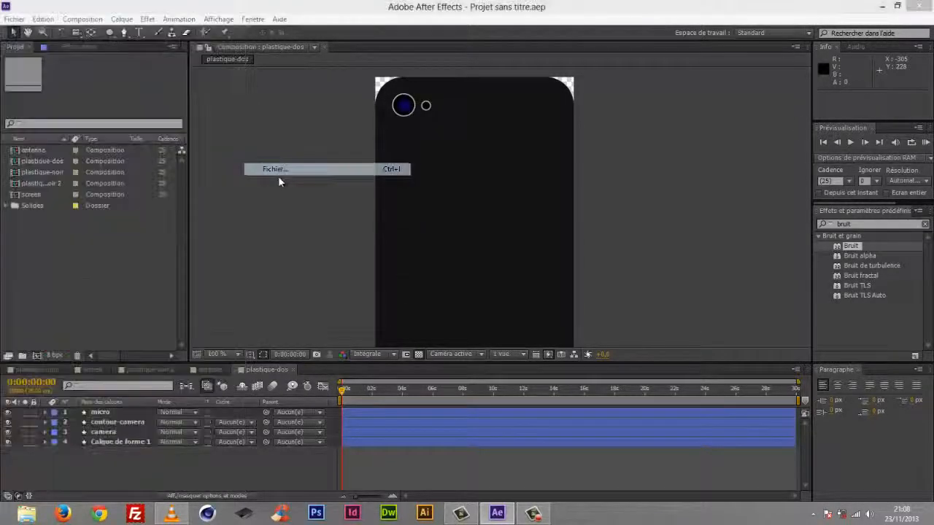
left_click(91, 151)
double_click(93, 151)
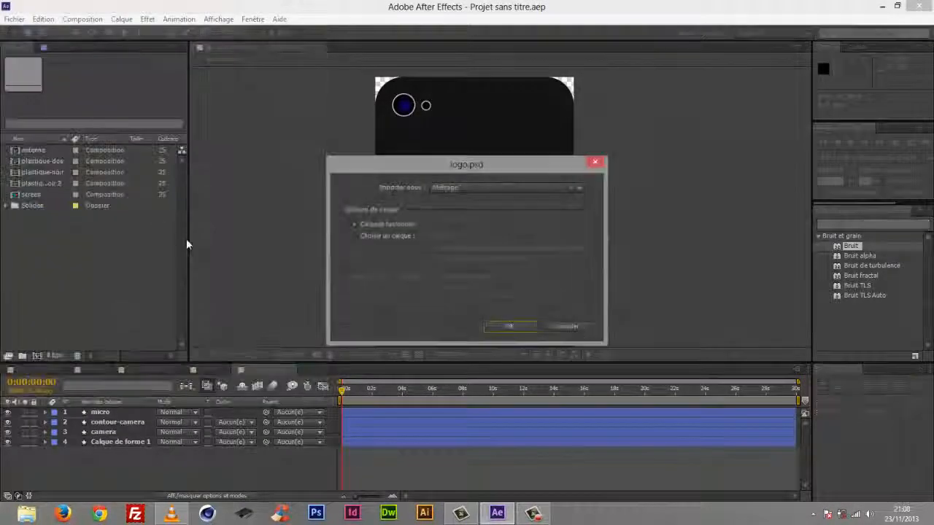
left_click(510, 328)
- Add logo.psd as the uppermost layer of the plastique-dos composition
left_click(53, 176)
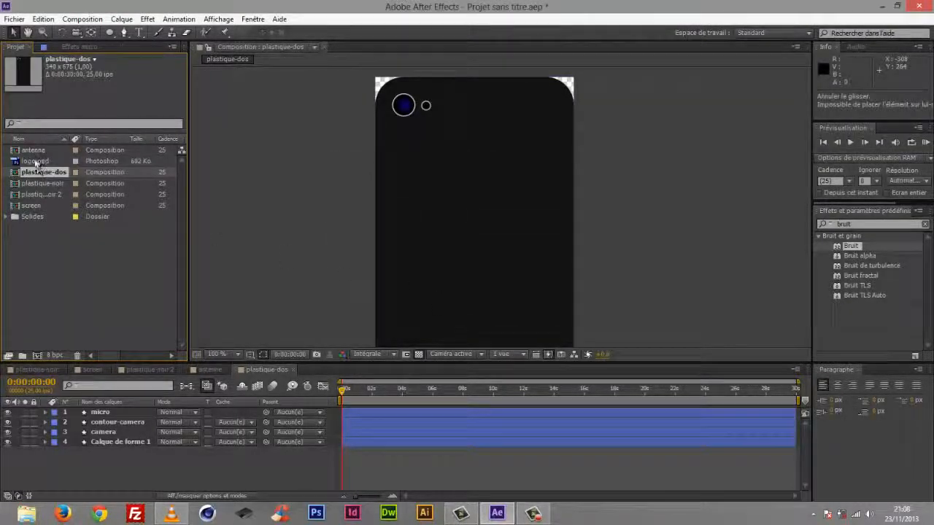
left_click(36, 161)
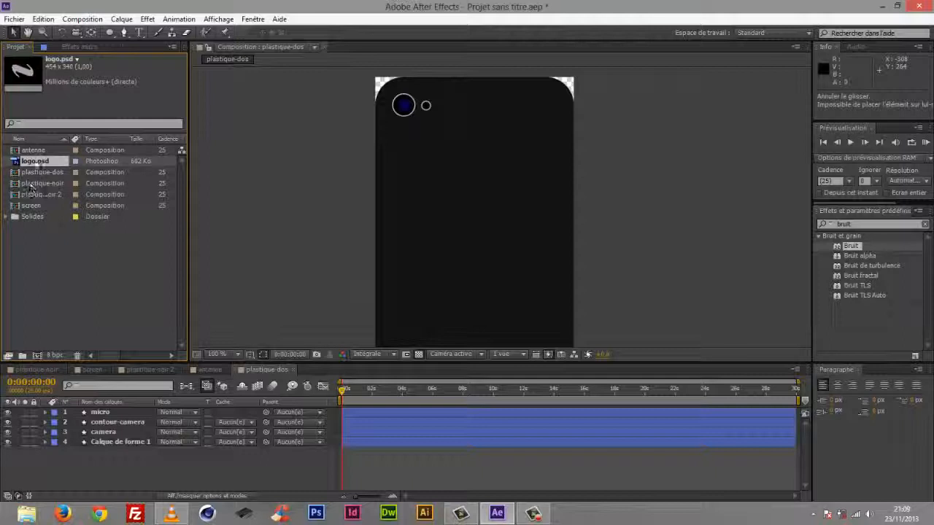
left_click_drag(30, 188, 121, 410)
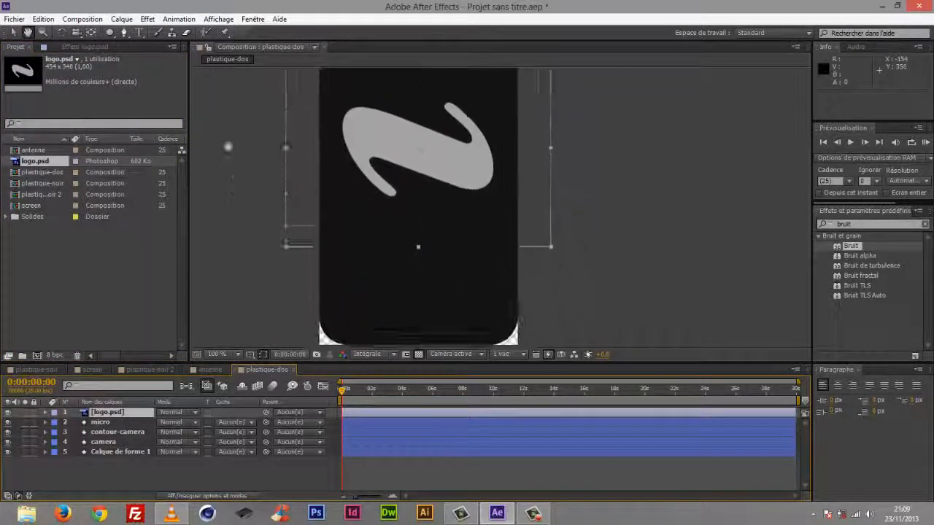
left_click_drag(227, 147, 265, 235)
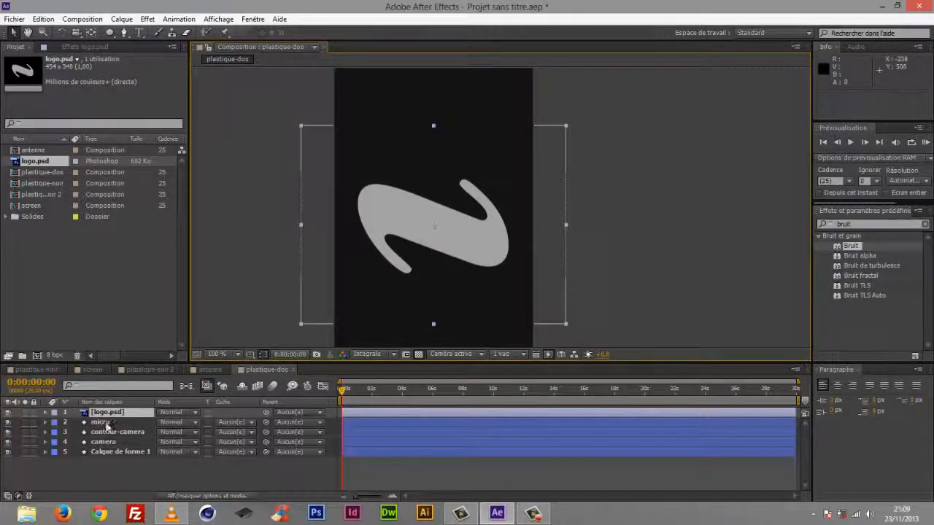
- Set the logo layer's scale to 80 %
key("s")
left_click(196, 421)
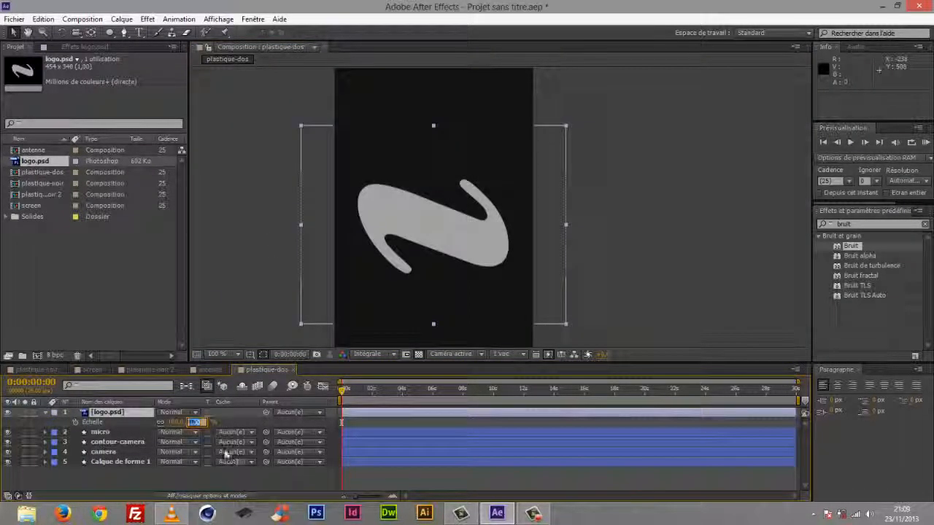
type("80")
key("Return")
- Move the logo straight up the phone's back to position 170, 247.5
left_click_drag(239, 283, 241, 342)
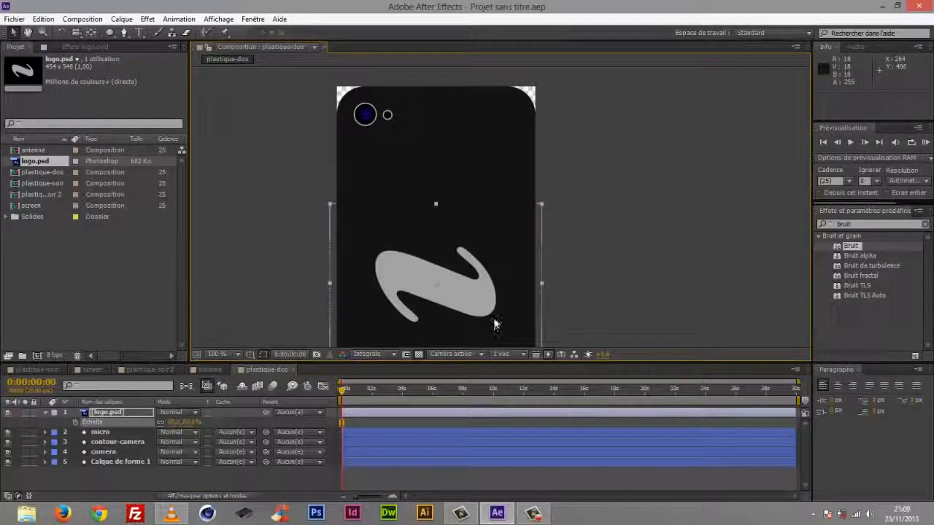
key("shift+Up")
key("shift+Up")
key("shift+Up")
key("shift+Up")
key("shift+Up")
key("shift+Up")
key("shift+Up")
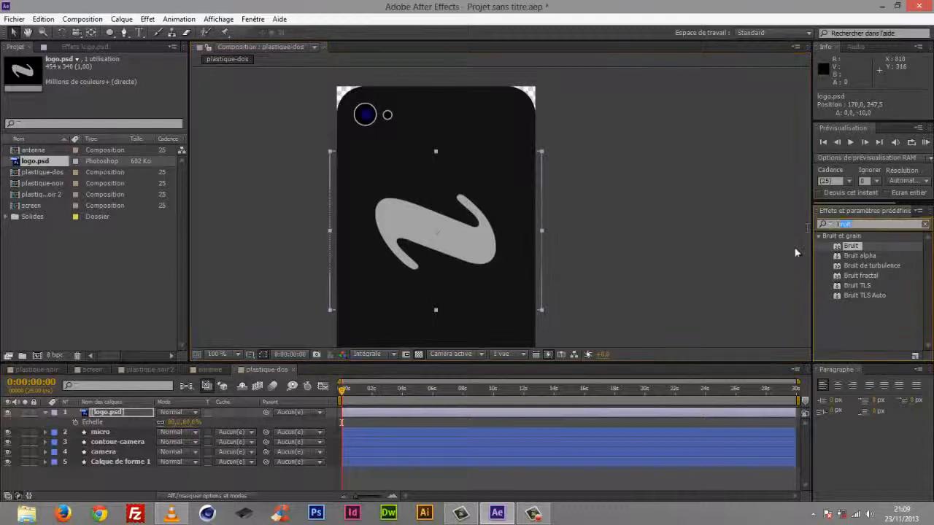
- Apply Biseau alpha to the logo with thickness 4.5, light angle −12° and a reduced intensity, and save the project
type("biseau")
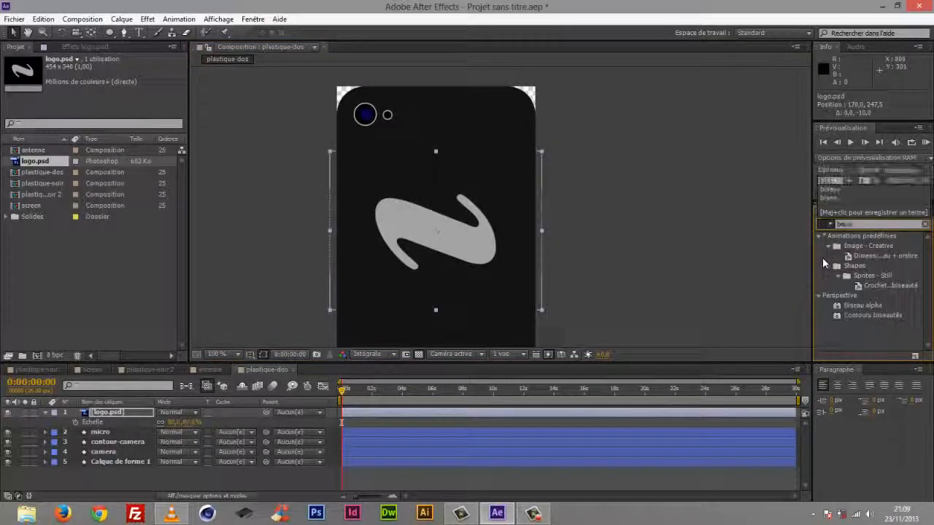
double_click(855, 305)
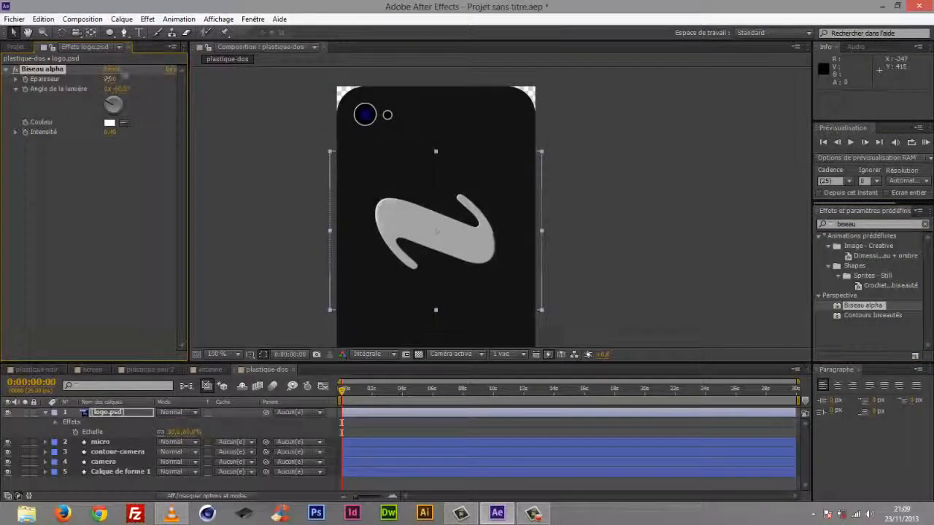
left_click_drag(124, 77, 113, 96)
left_click(111, 79)
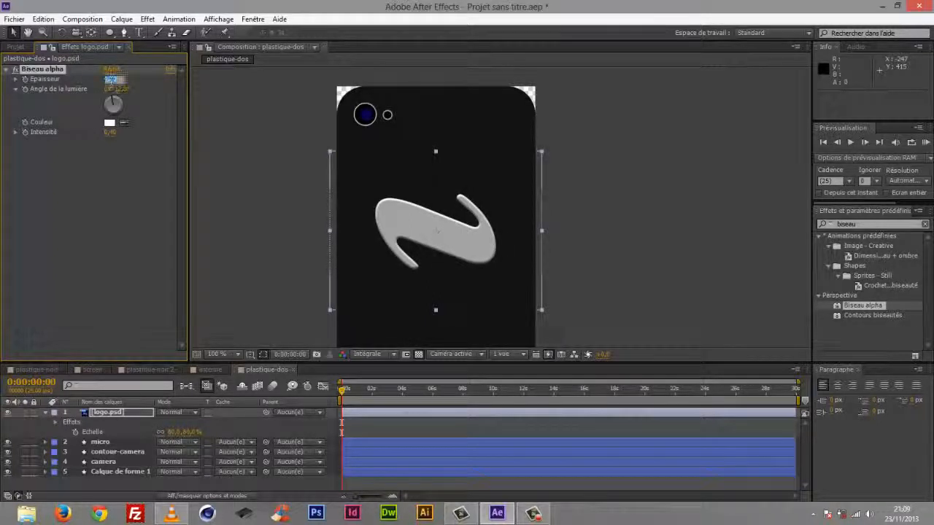
key("Return")
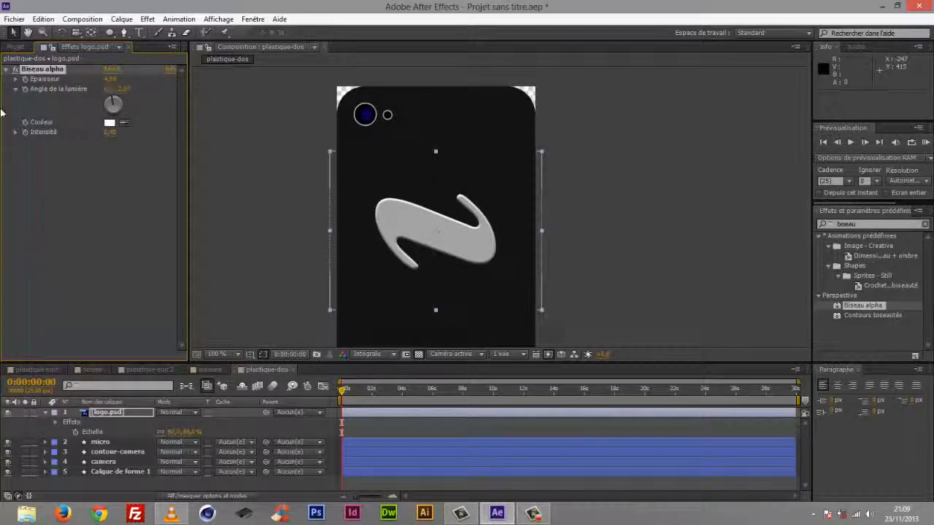
left_click_drag(109, 132, 109, 135)
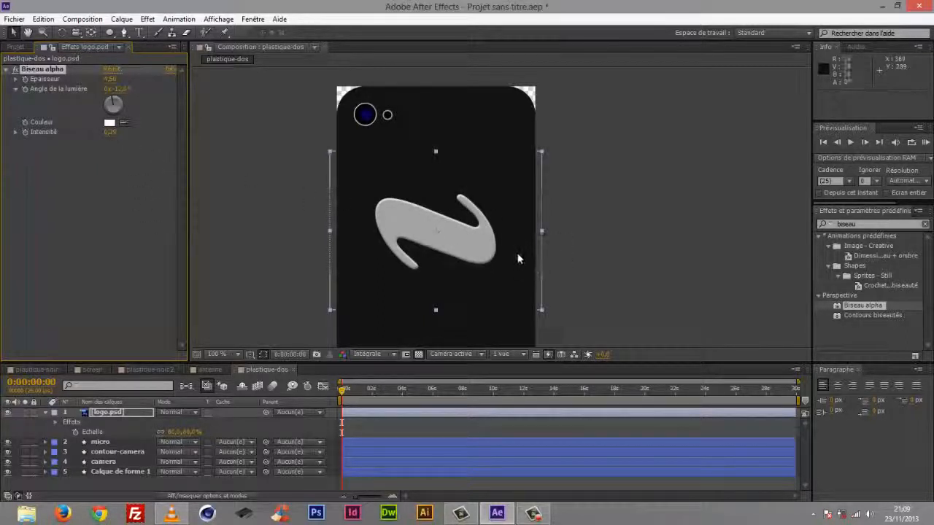
key("ctrl+s")
- Draw a rectangle about 380 × 118 px across the lower part of the phone's back on a new shape layer
key("space")
mouse_move(451, 286)
left_mouse_down()
mouse_move(461, 174)
mouse_move(452, 227)
left_mouse_up()
left_click(46, 423)
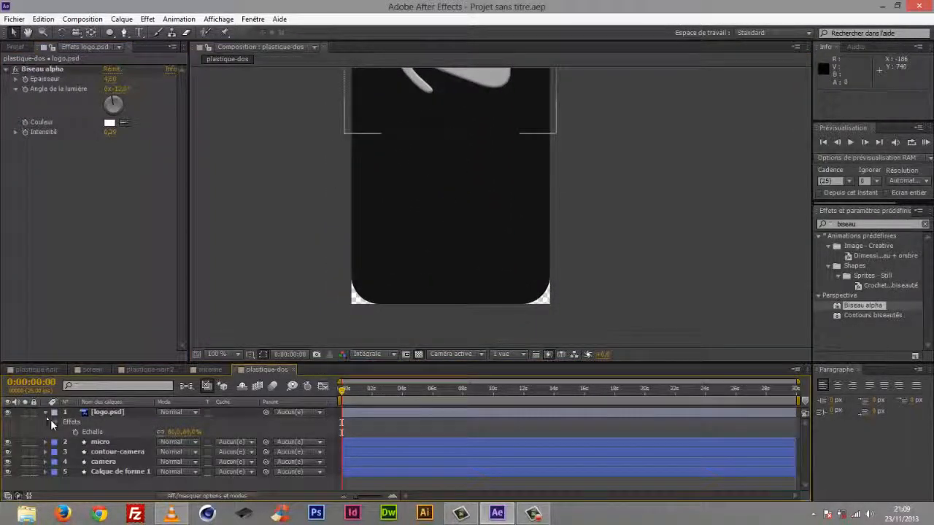
left_click(45, 412)
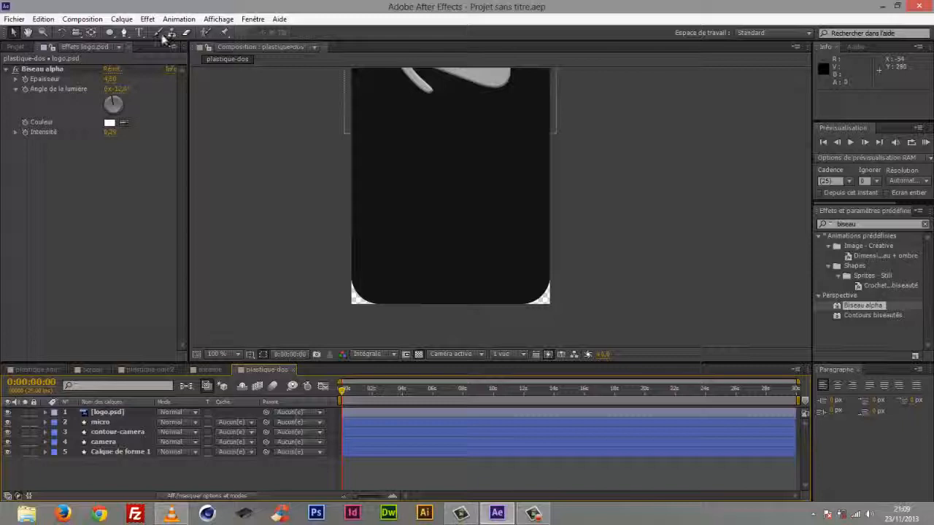
left_click(110, 32)
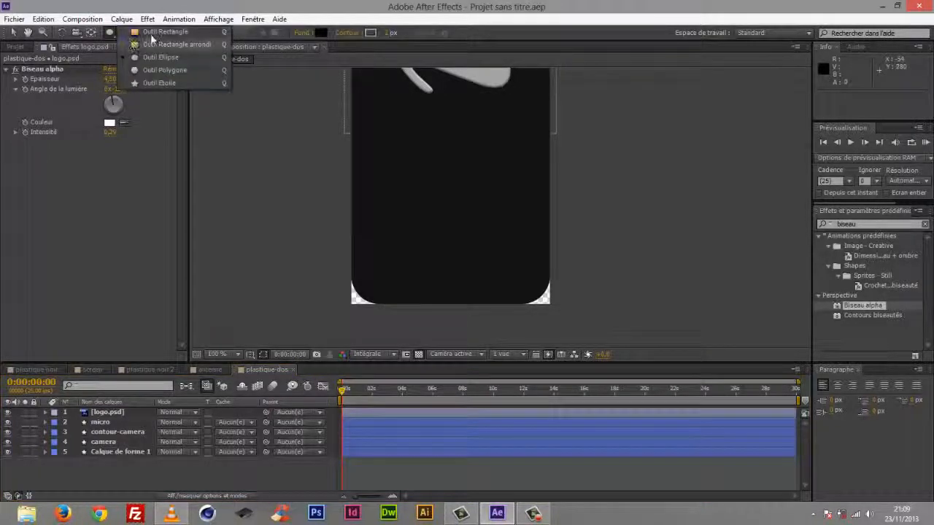
left_click(152, 35)
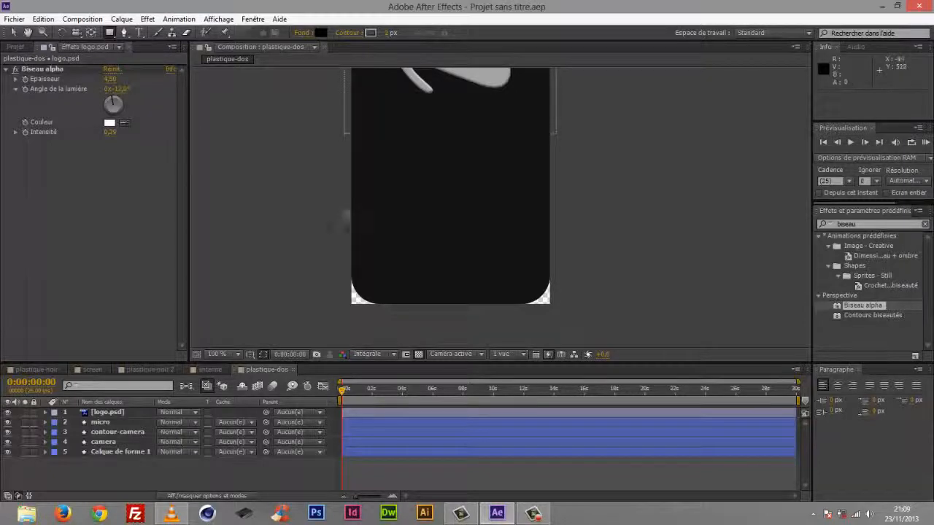
left_click_drag(343, 212, 559, 282)
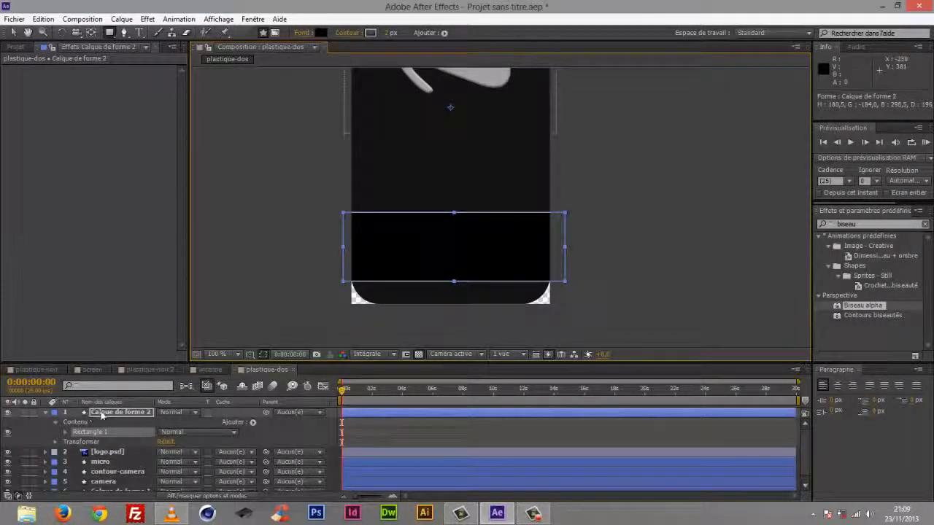
- Rename the new rectangle's shape layer as bg
left_click(102, 414)
key("Return")
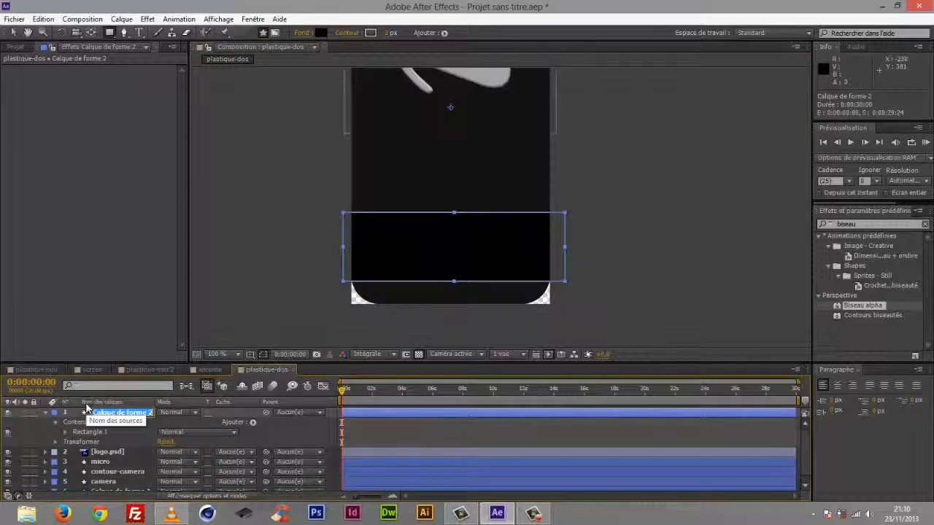
type("bg")
key("Return")
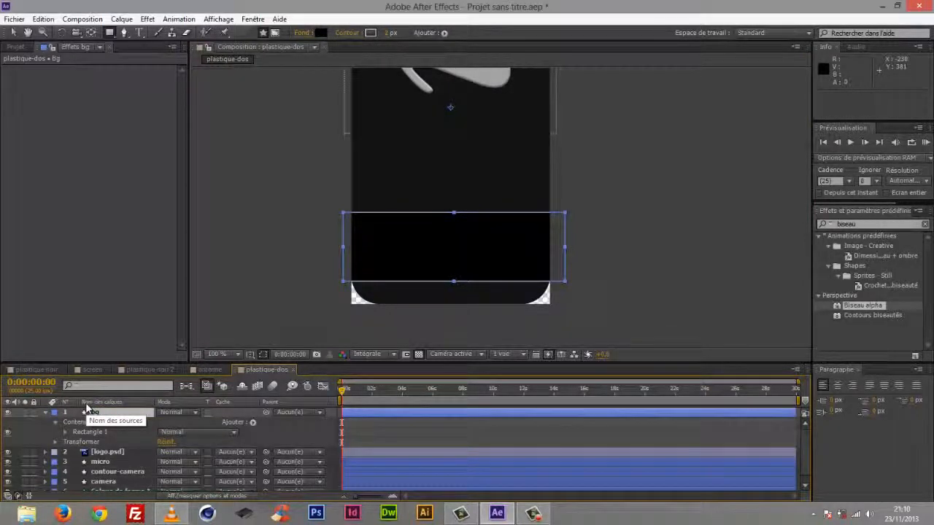
- Fill the bg rectangle with a near-white colour and set its layer opacity to 20 %
left_click(314, 30)
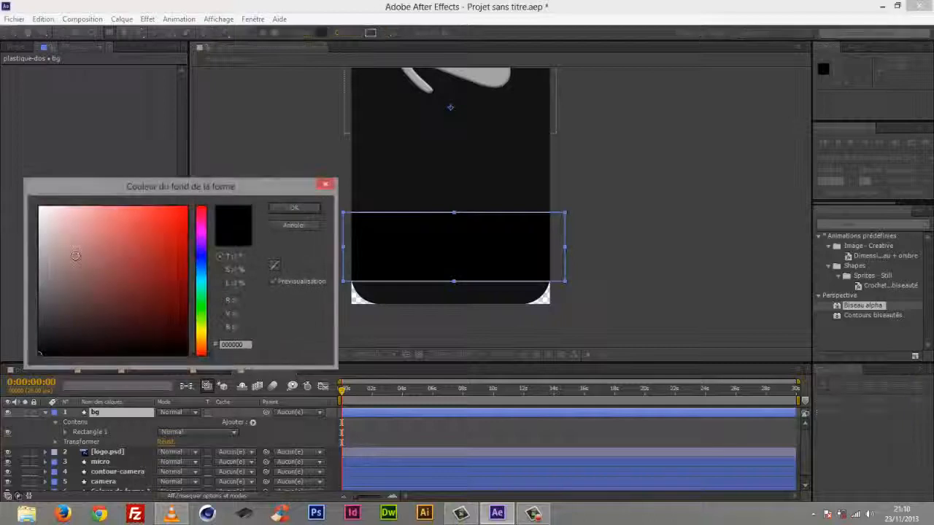
left_click(45, 238)
left_click_drag(45, 239, 46, 206)
left_click(292, 210)
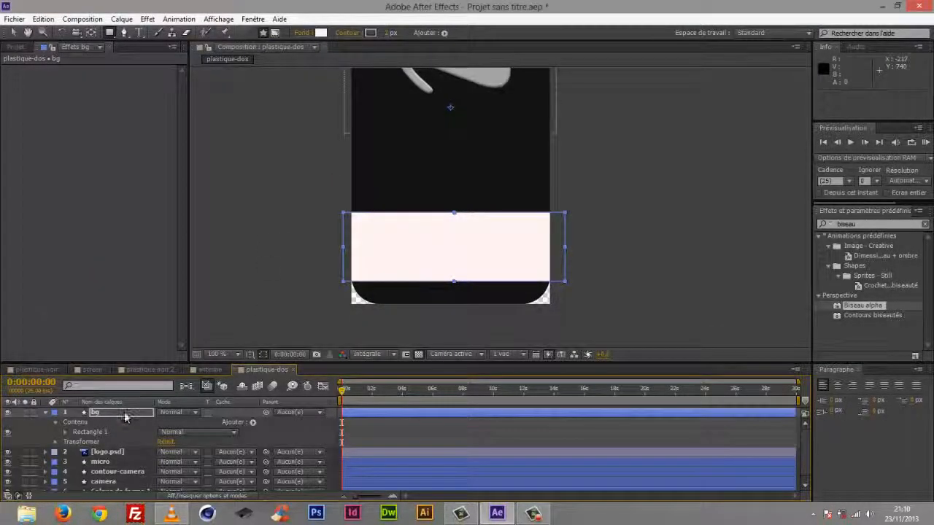
key("t")
left_click(166, 422)
type("20")
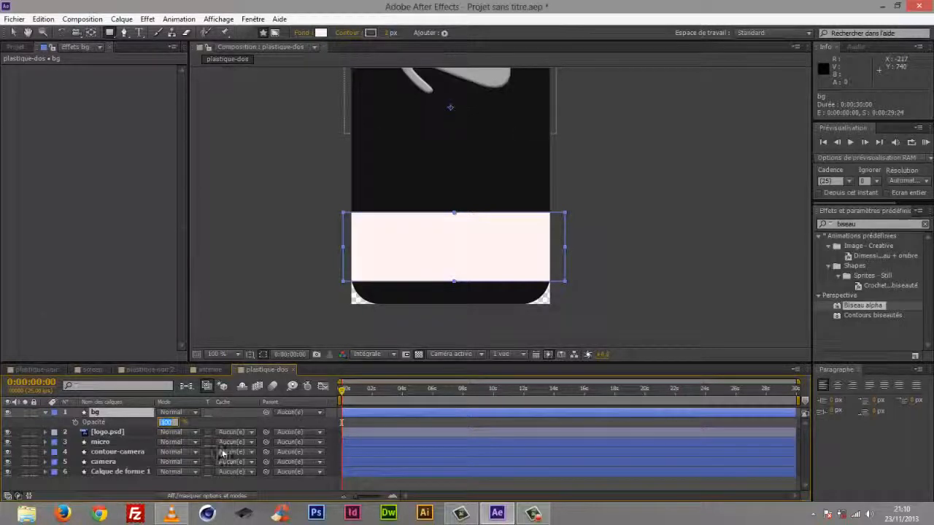
key("Return")
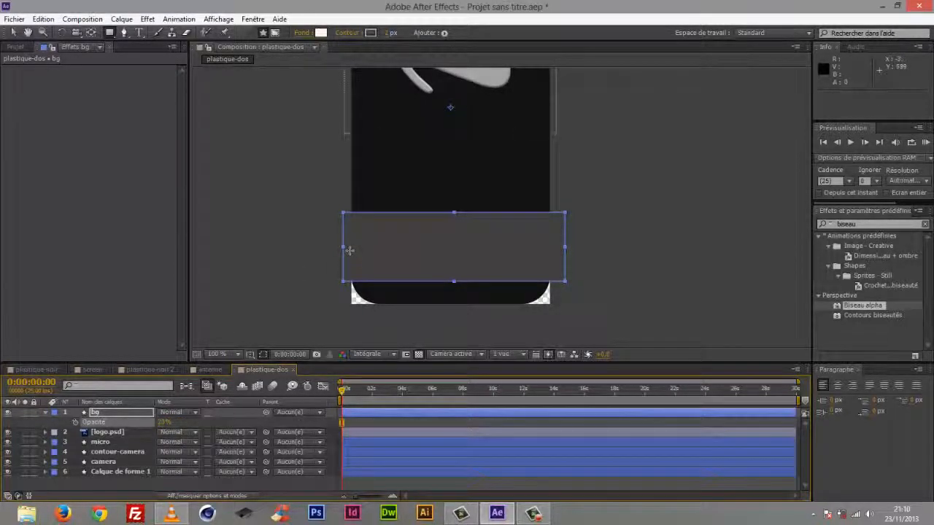
- Narrow the bg rectangle to 85 % width and nudge it left and slightly up so it sits inside the phone's edges
left_click(14, 32)
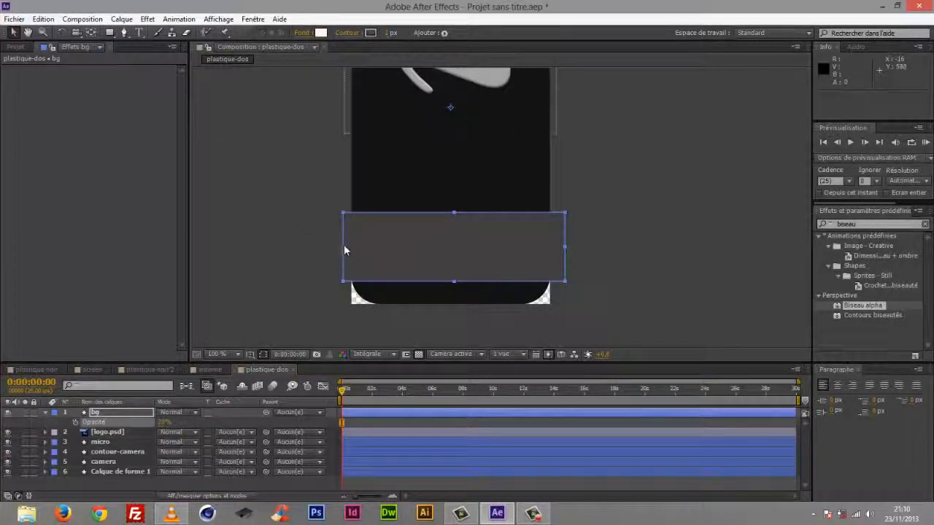
left_click_drag(345, 250, 364, 252)
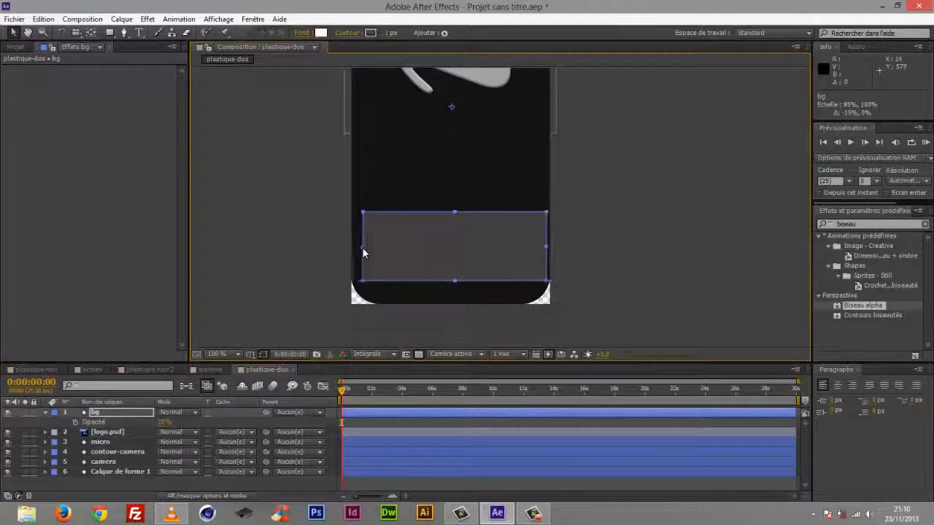
key("Left")
key("Left")
key("Left")
key("Left")
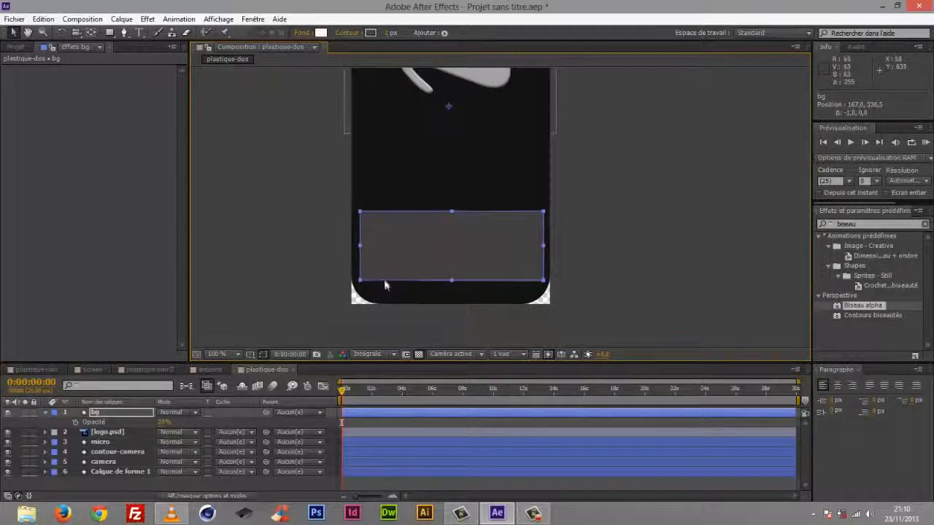
key("Up")
key("Up")
key("Up")
key("Up")
key("Up")
key("Up")
left_click(254, 483)
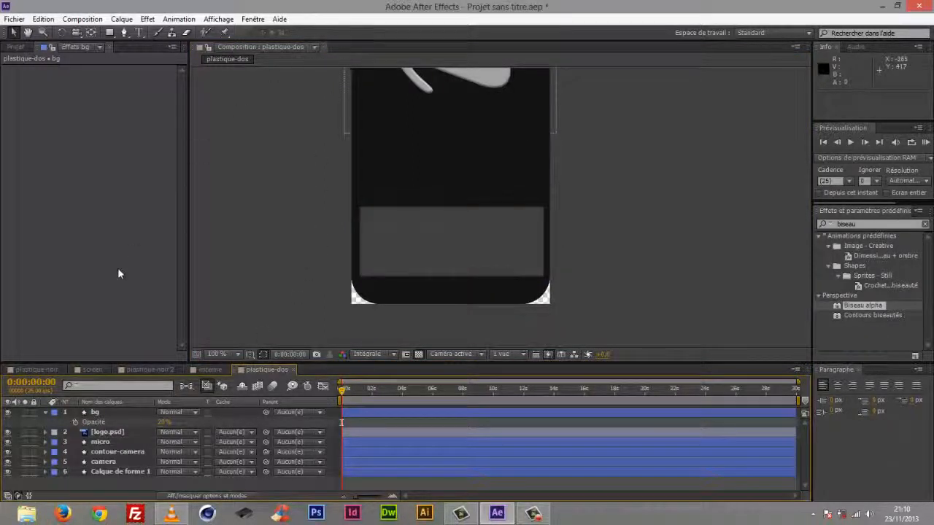
- Remove the bg rectangle's contour by setting its width to 0 px
left_click(113, 413)
left_click(370, 32)
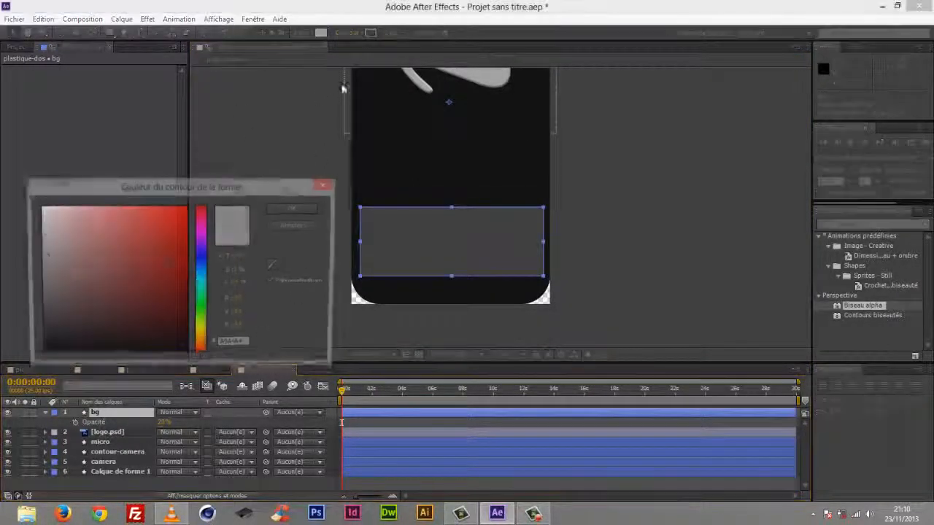
left_click(292, 208)
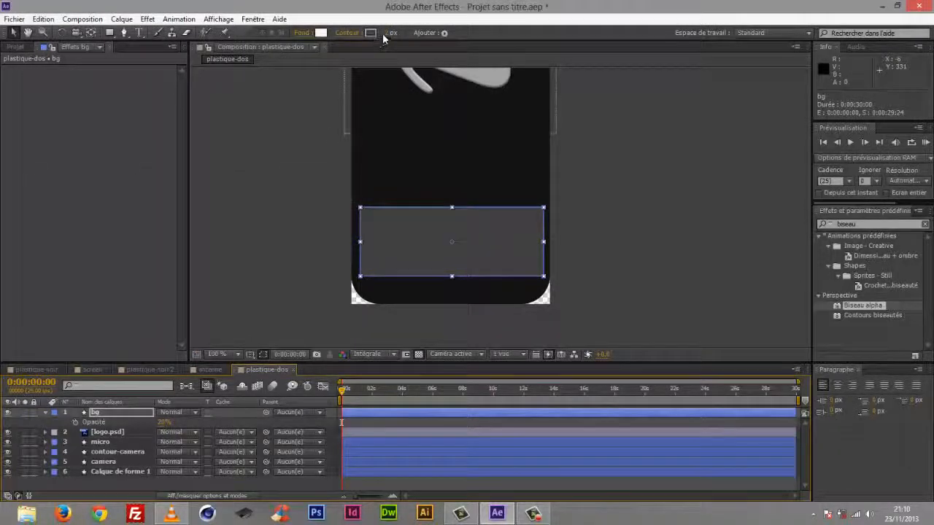
left_click(208, 482)
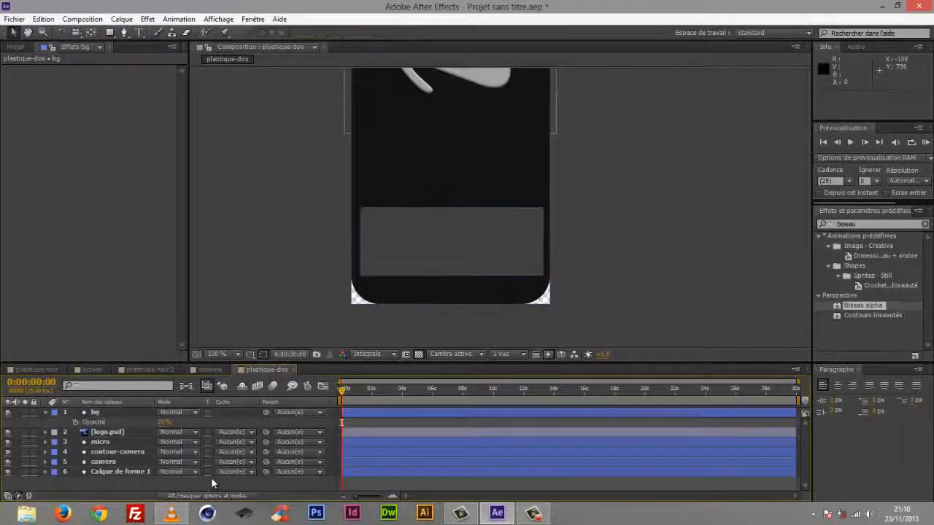
- Set the bg layer's opacity to 10 %, fit the whole phone back in the view and save the project
left_click(99, 412)
left_click(166, 423)
type("1")
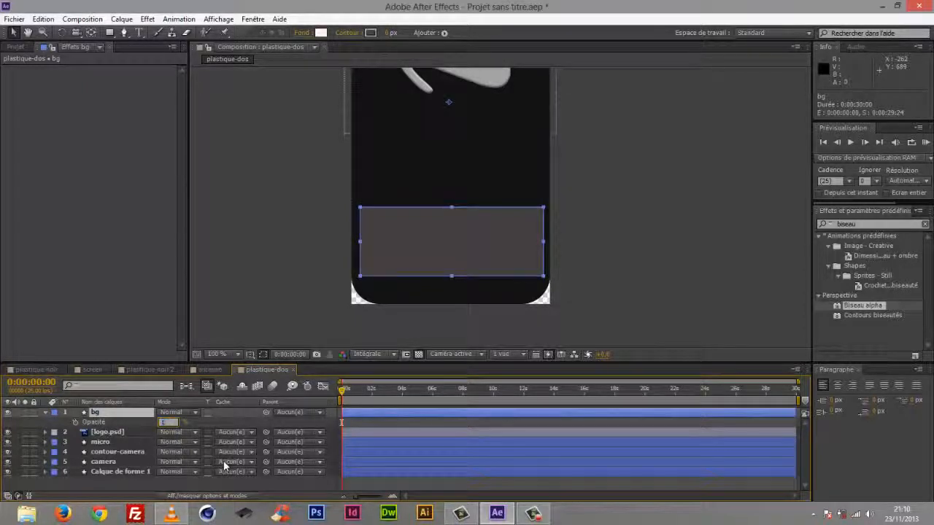
type("0")
key("Return")
left_click(183, 485)
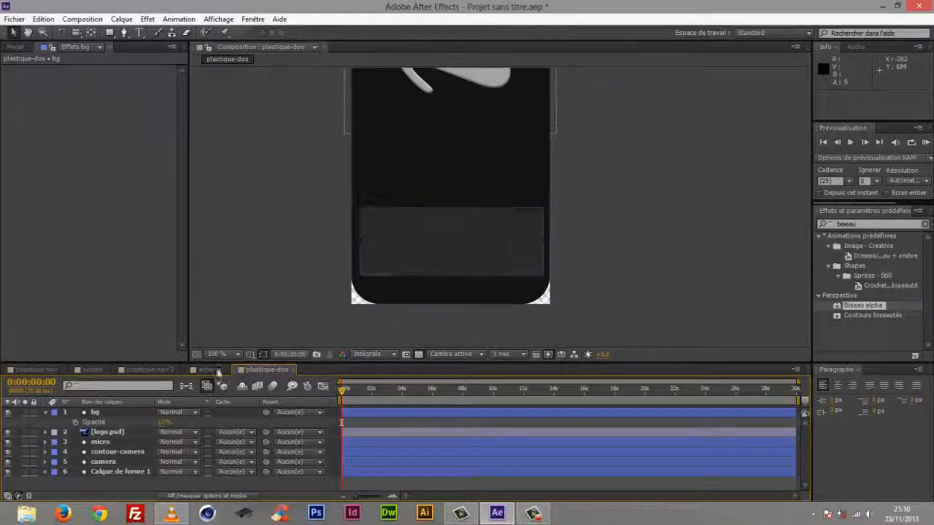
scroll(491, 183, "up", 5)
scroll(481, 211, "down", 3)
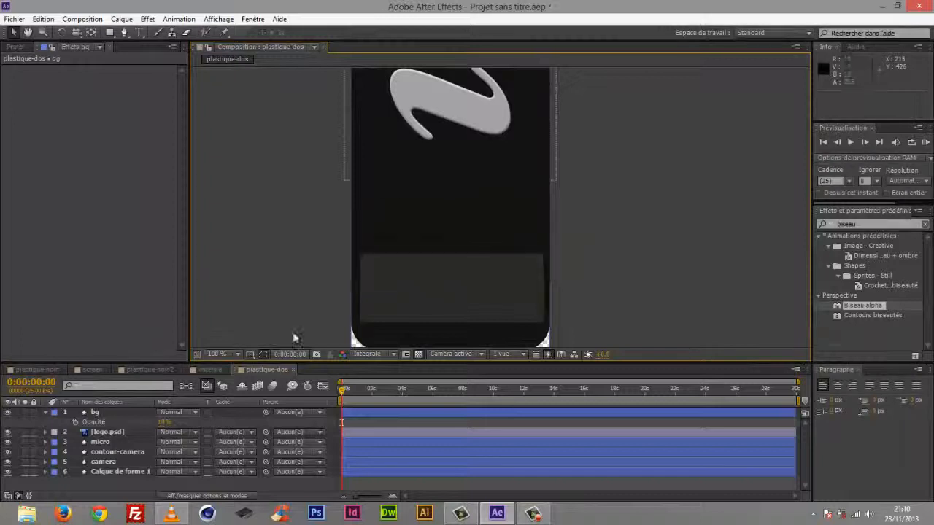
left_click(238, 354)
left_click(245, 155)
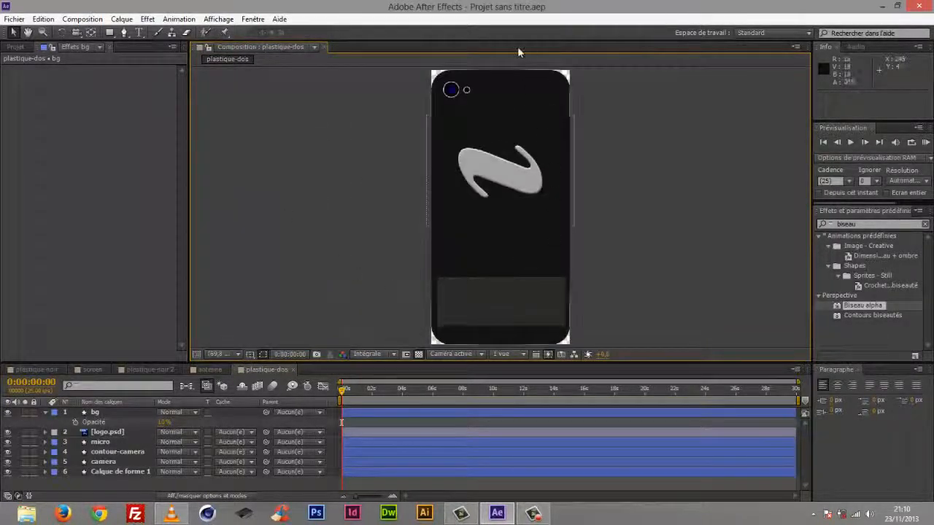
- Collapse the bg layer's properties and add the text nerraw-graphique.com over the bg rectangle
left_click(55, 413)
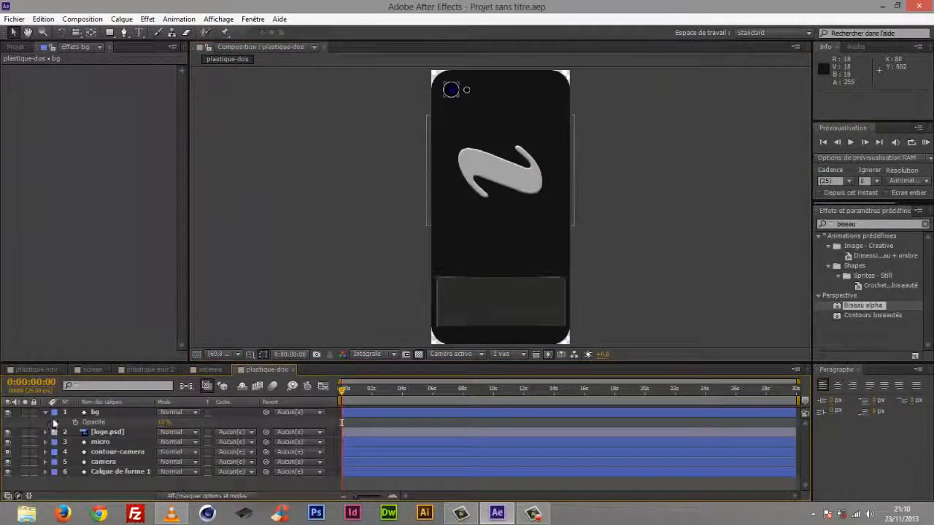
left_click(48, 414)
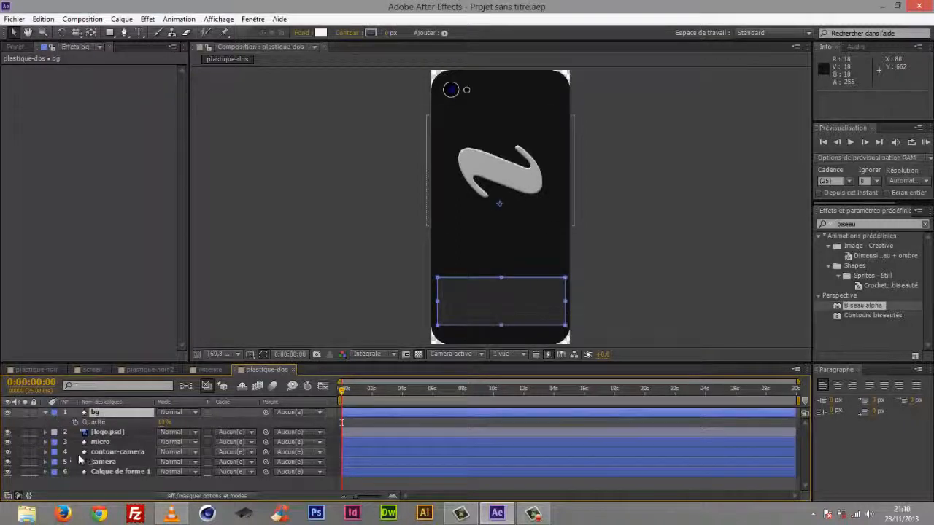
left_click(46, 413)
left_click(89, 485)
left_click(138, 32)
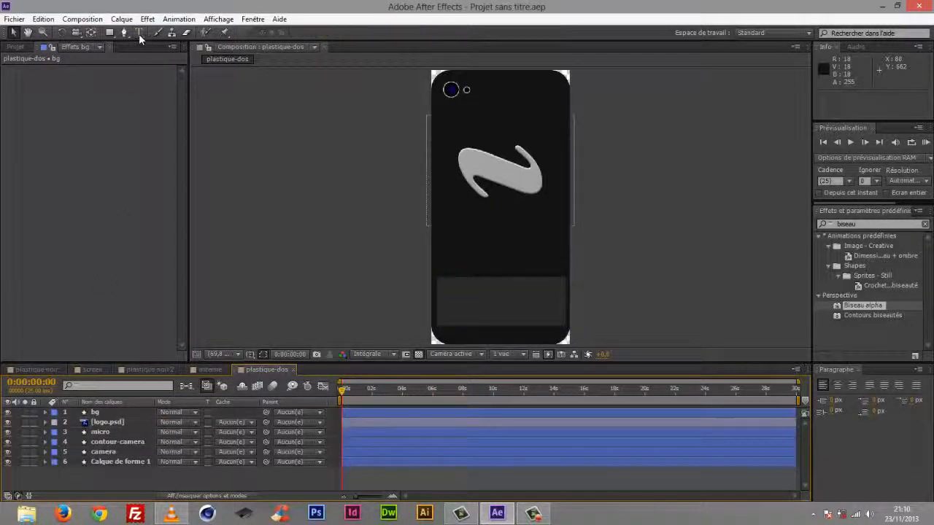
left_click(468, 295)
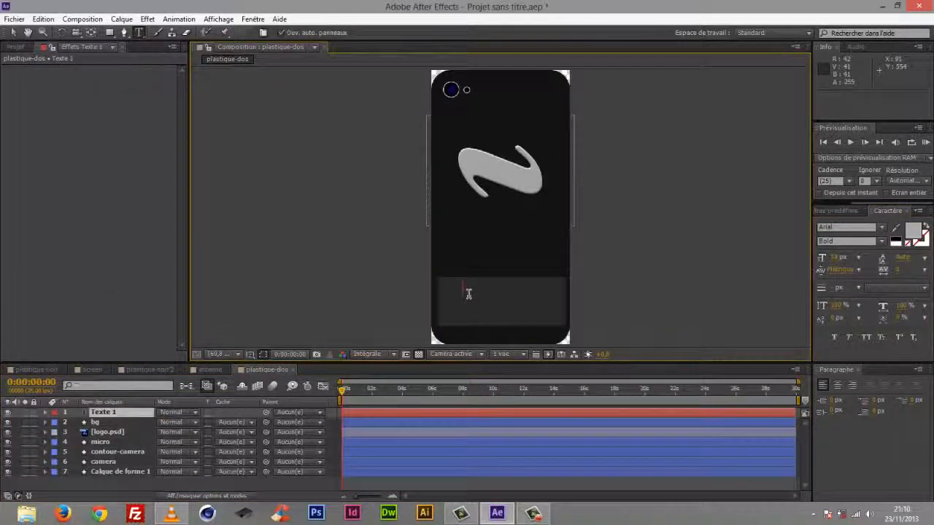
type("nerraw(")
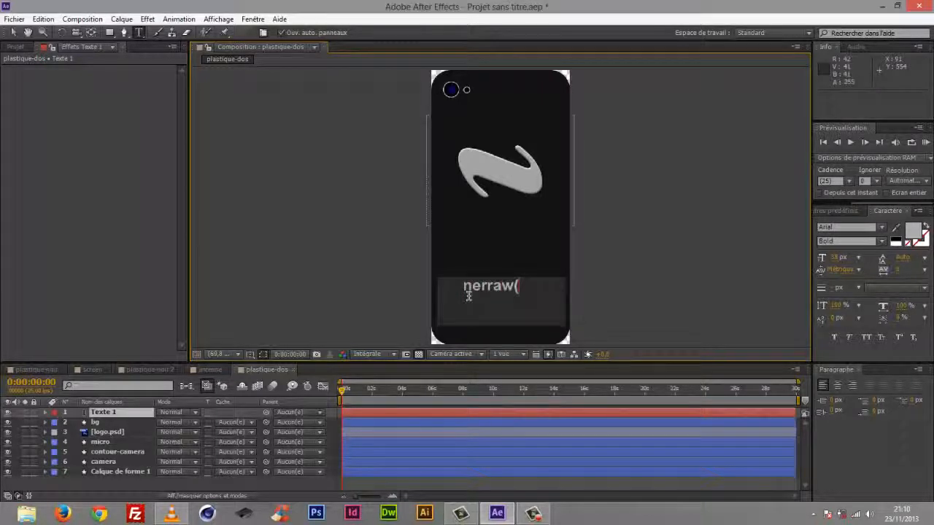
key("BackSpace")
type("-graphic")
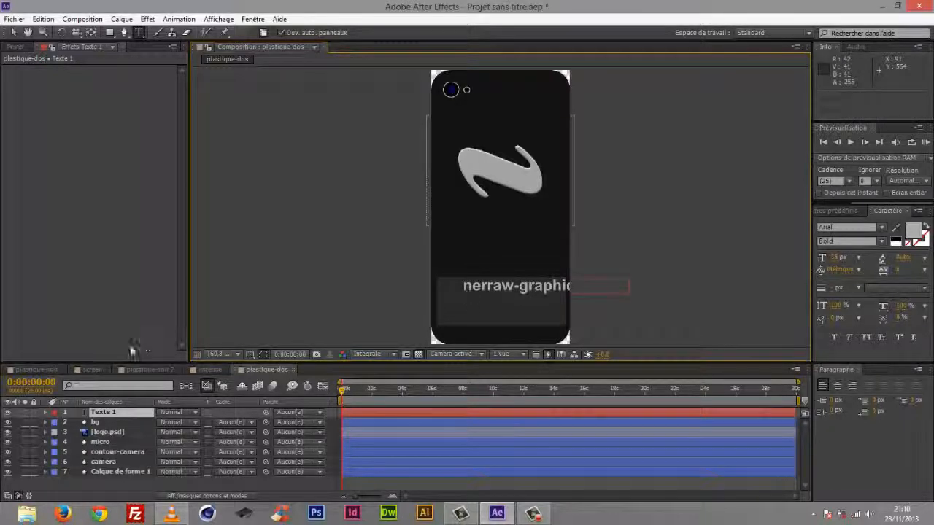
- Reduce the font size of the nerraw-graphique.com text to about 30 px
double_click(101, 413)
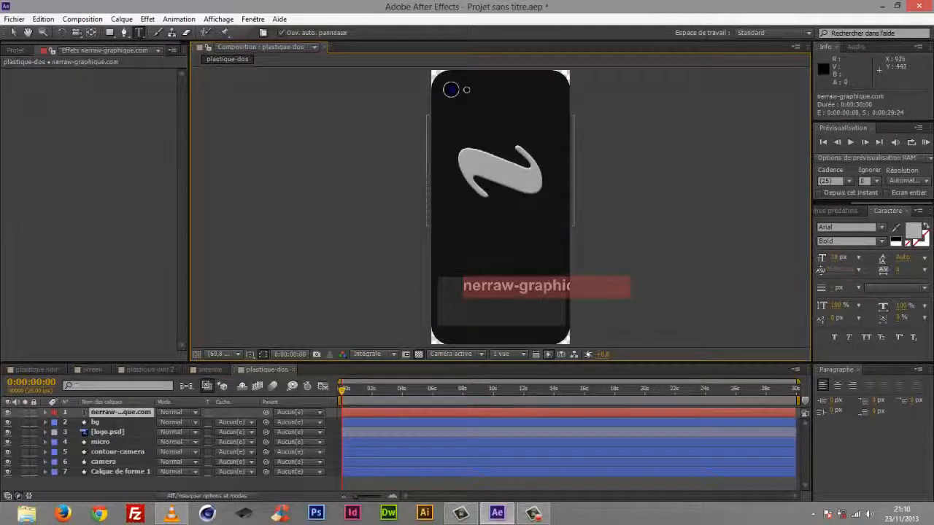
left_click(837, 257)
type("20")
key("Return")
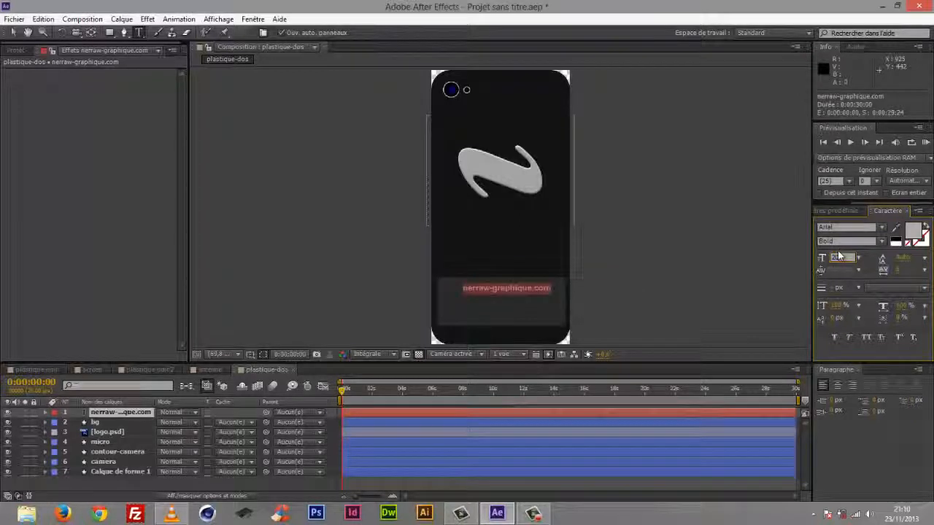
key("Up")
key("Up")
key("Up")
key("Up")
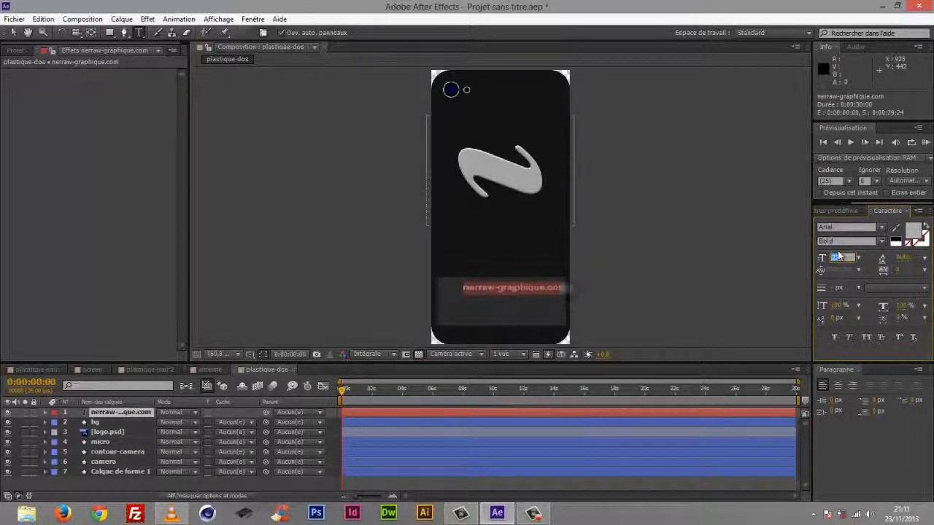
key("Up")
key("Up")
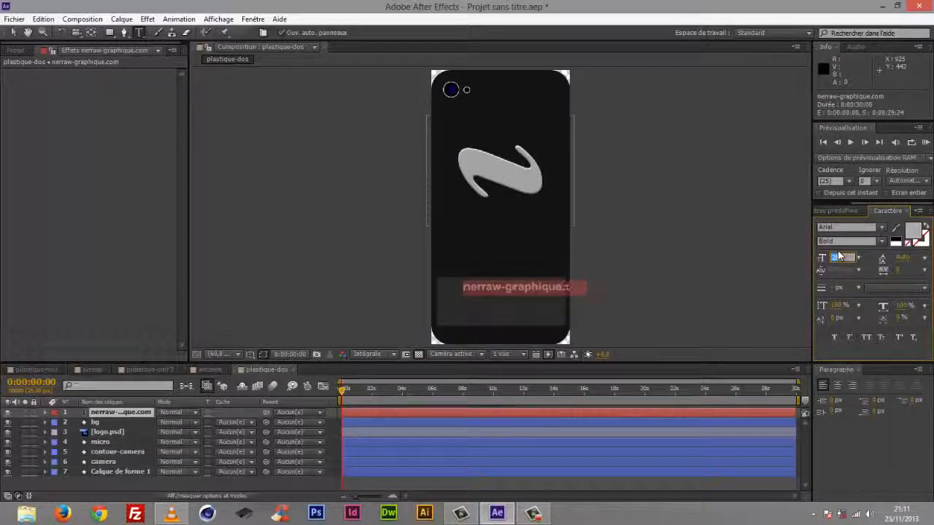
key("Return")
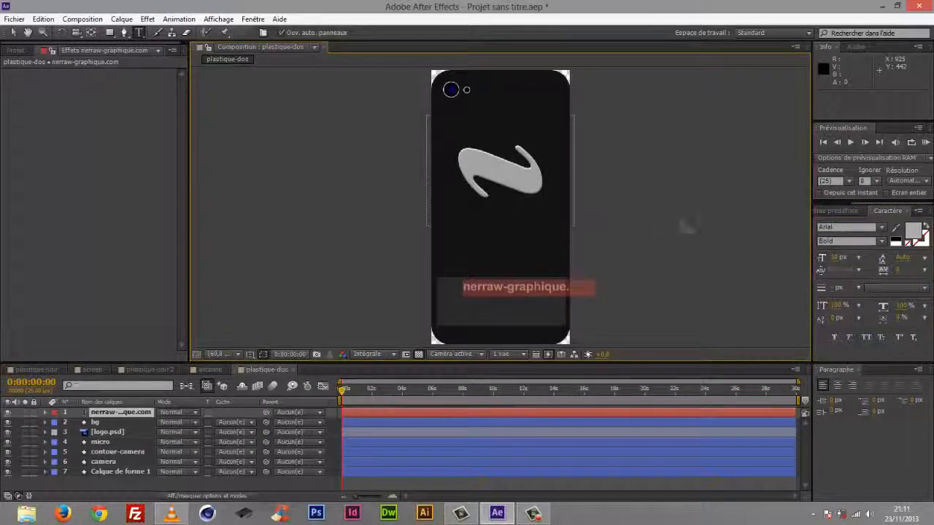
- Move the nerraw-graphique.com text left so it starts just inside the bg rectangle's left edge
left_click(109, 413)
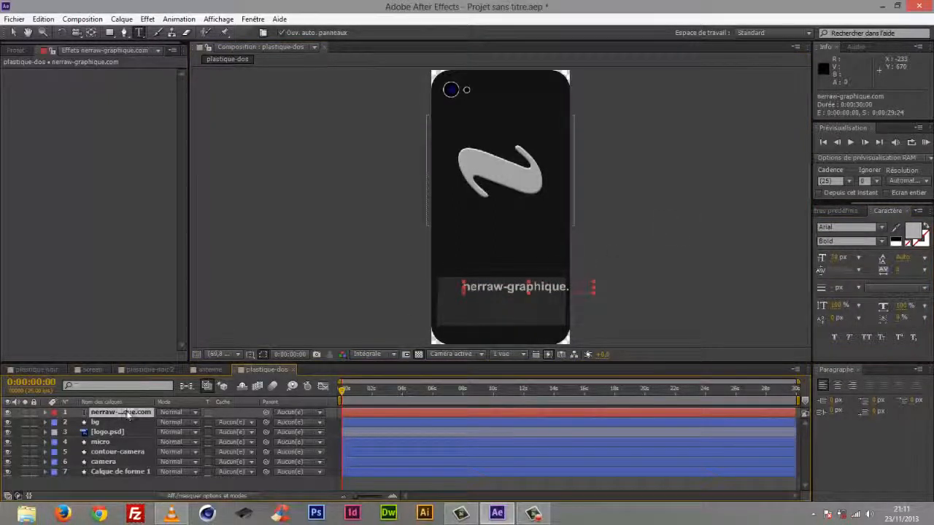
key("shift+Left")
key("shift+Left")
key("shift+Left")
key("shift+Left")
key("shift+Left")
key("shift+Left")
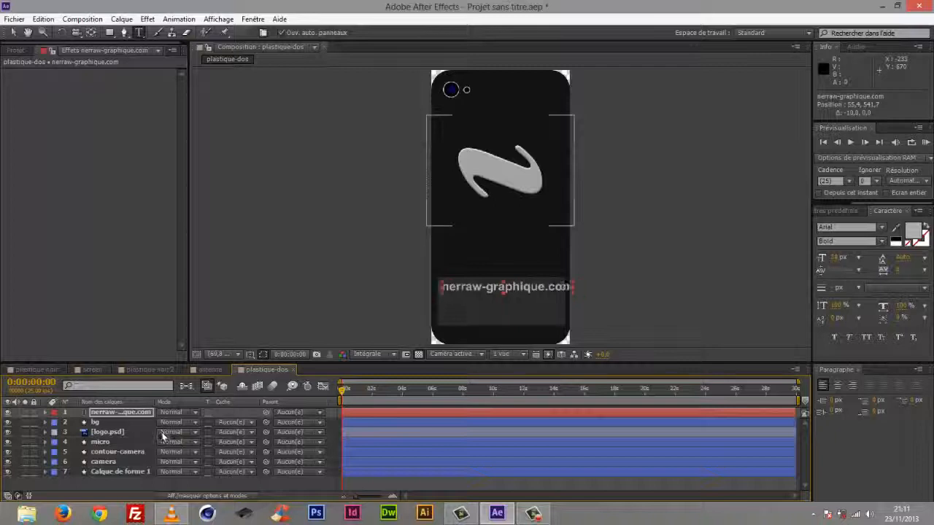
- Set the nerraw-graphique.com text's font size to 25 px and centre it horizontally over the bg rectangle
key("shift+Left")
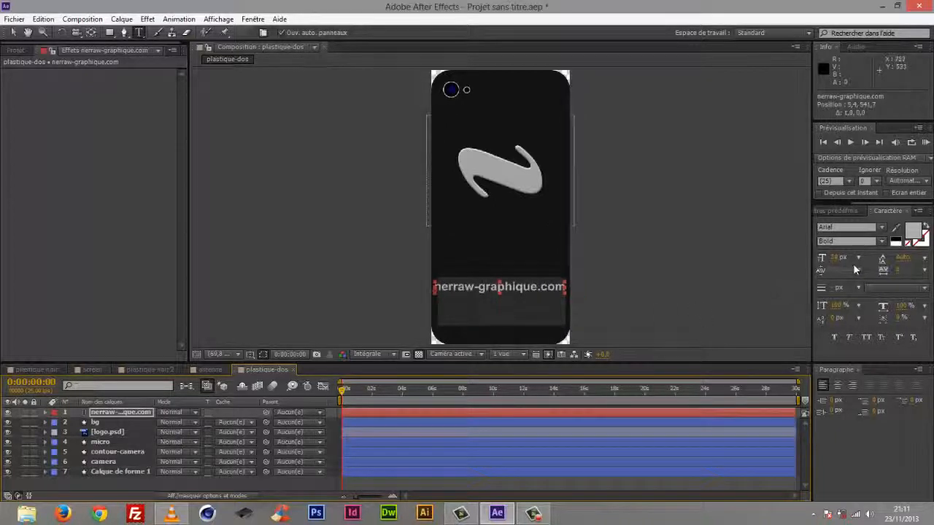
left_click(836, 260)
type("25")
key("Return")
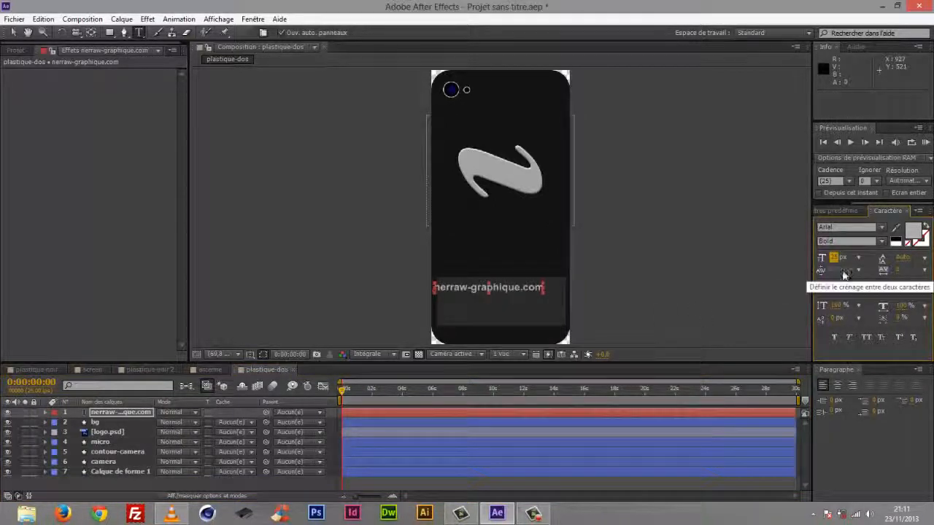
left_click(146, 412)
key("shift+Right")
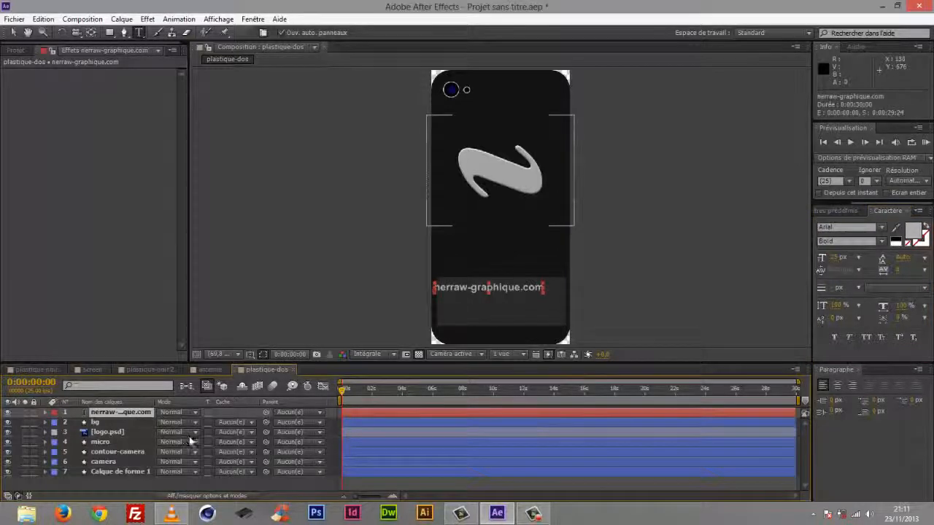
key("shift+Right")
key("shift+Right")
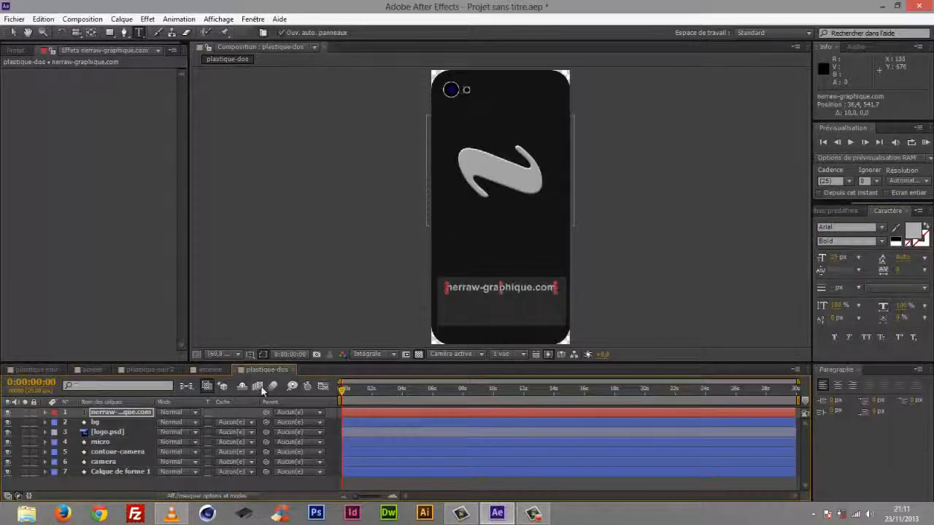
- Duplicate the nerraw-graphique.com text layer and move the copy 50 px down, below the original inside the bg rectangle
double_click(110, 413)
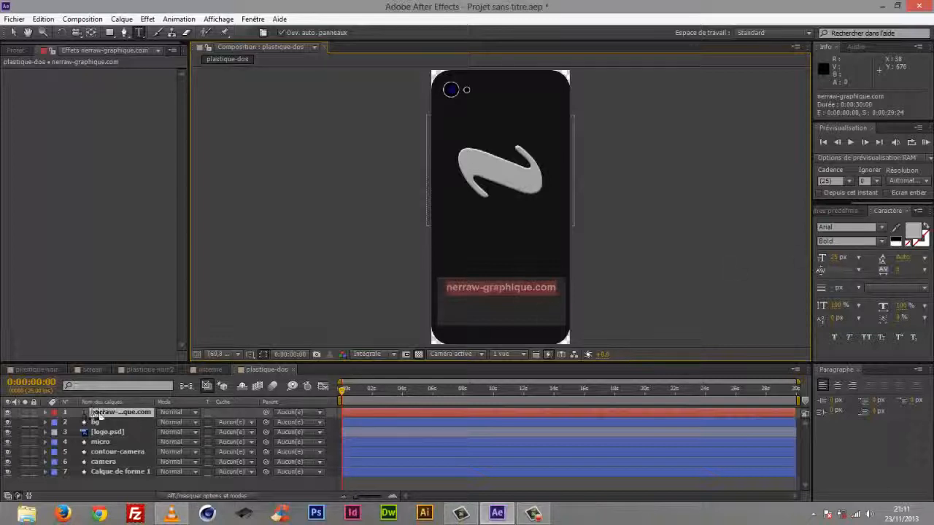
key("Escape")
left_click(145, 492)
left_click(102, 413)
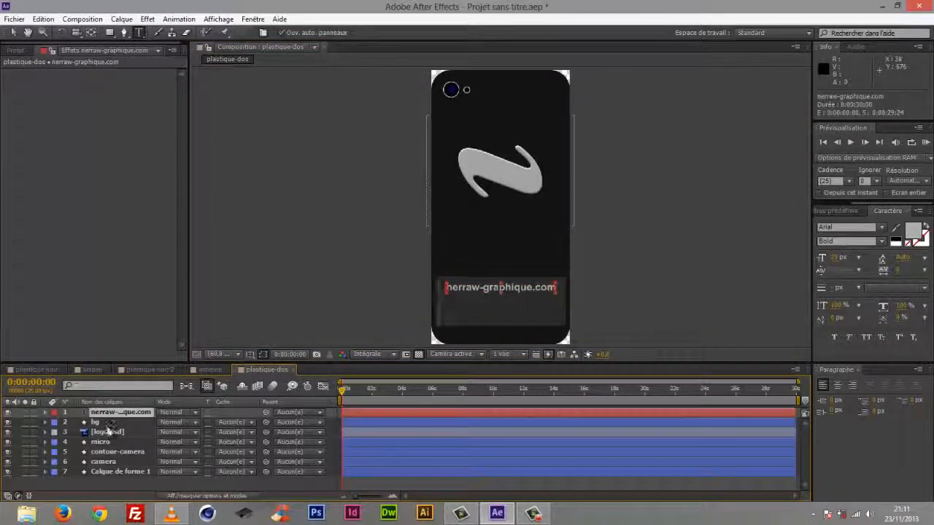
key("ctrl+d")
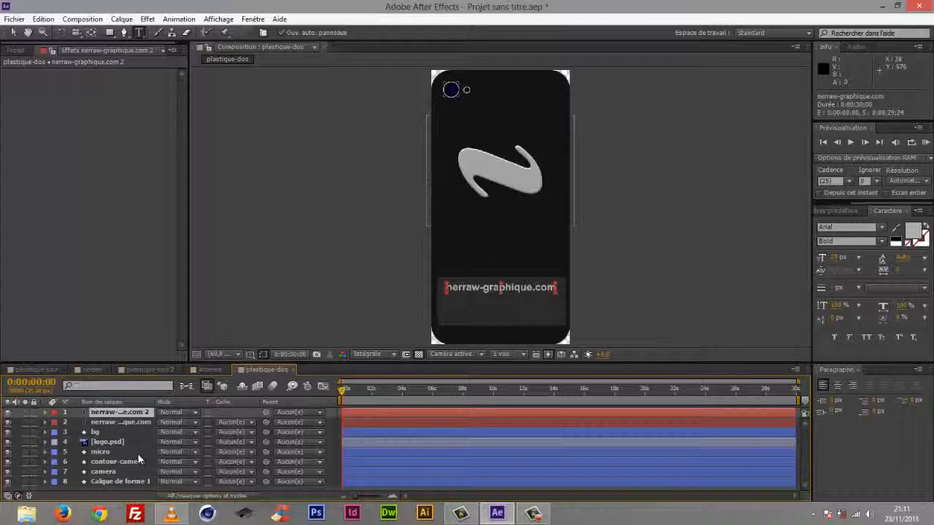
key("Down")
key("Down")
key("Down")
key("Down")
key("Down")
key("Down")
key("Down")
key("Down")
key("Down")
key("Down")
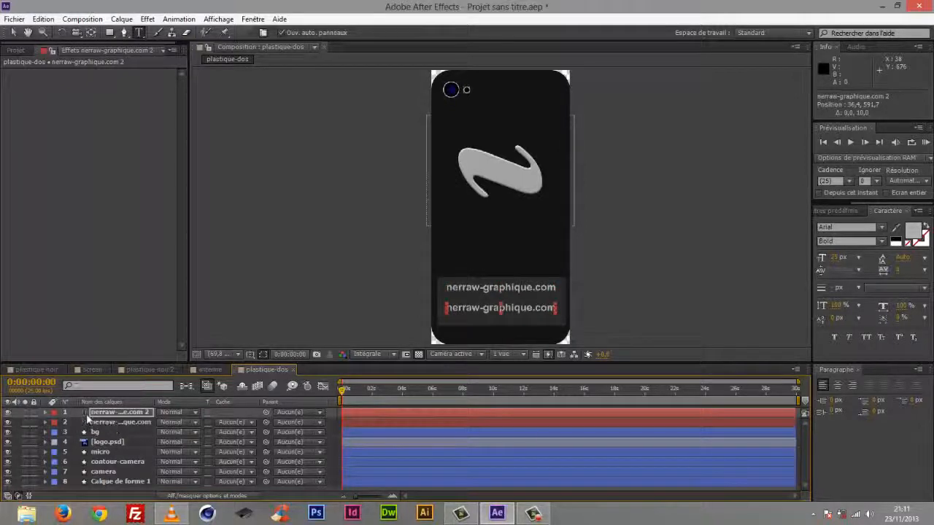
- Replace the duplicated layer's text with phone+ and set its font size to 50 px
double_click(95, 413)
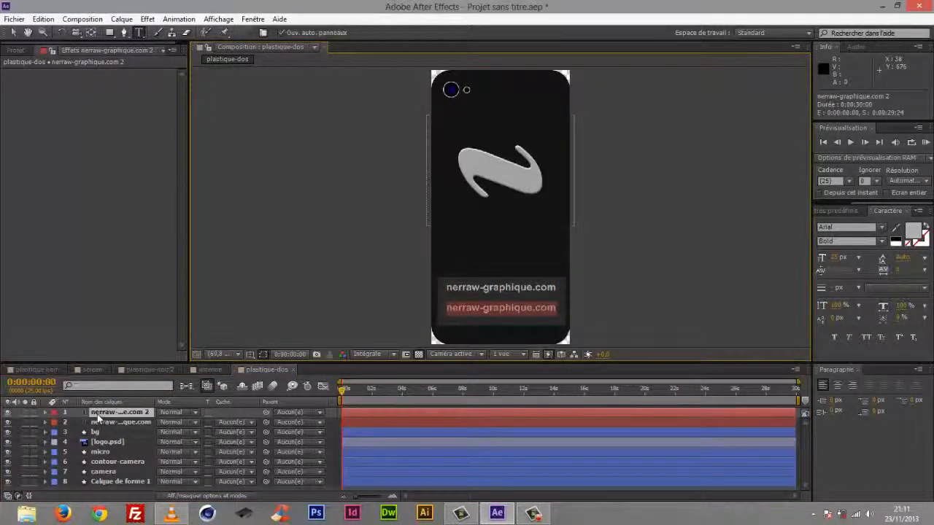
type("phone+")
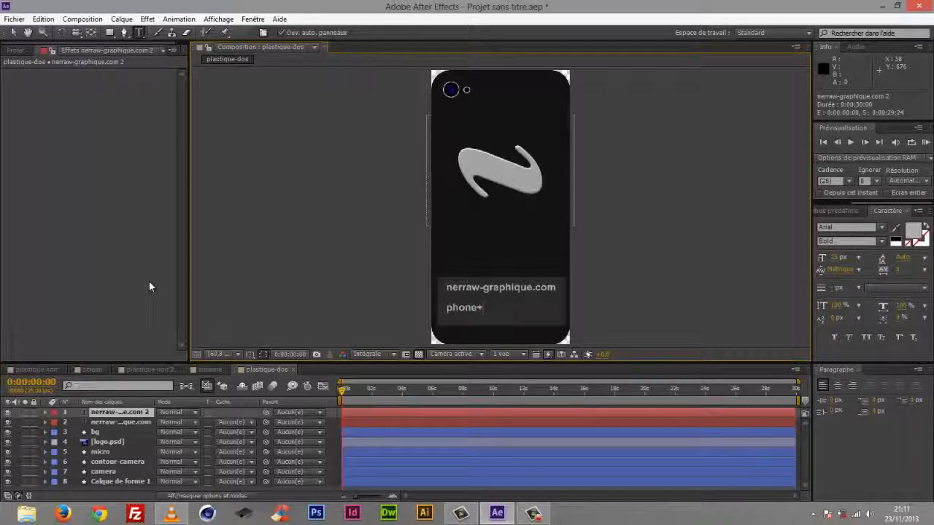
double_click(97, 413)
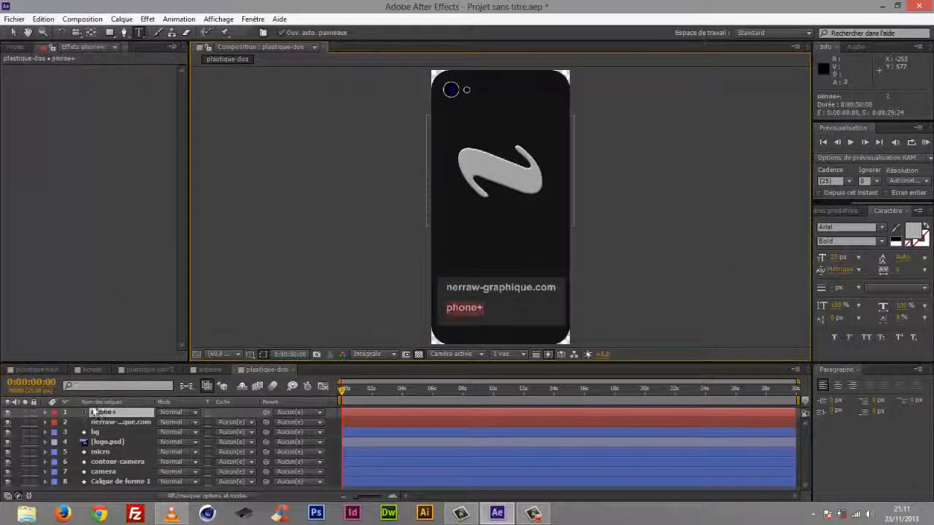
left_click(835, 258)
type("5")
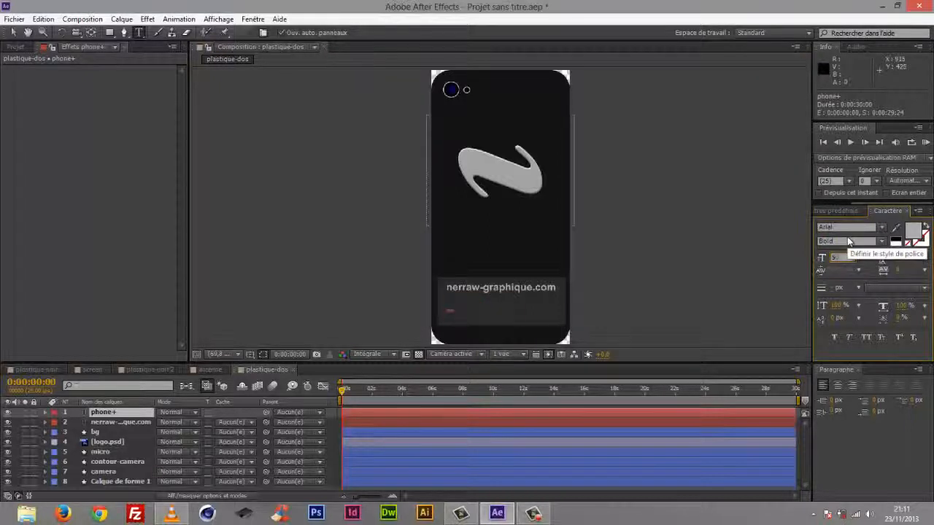
type("0")
key("Return")
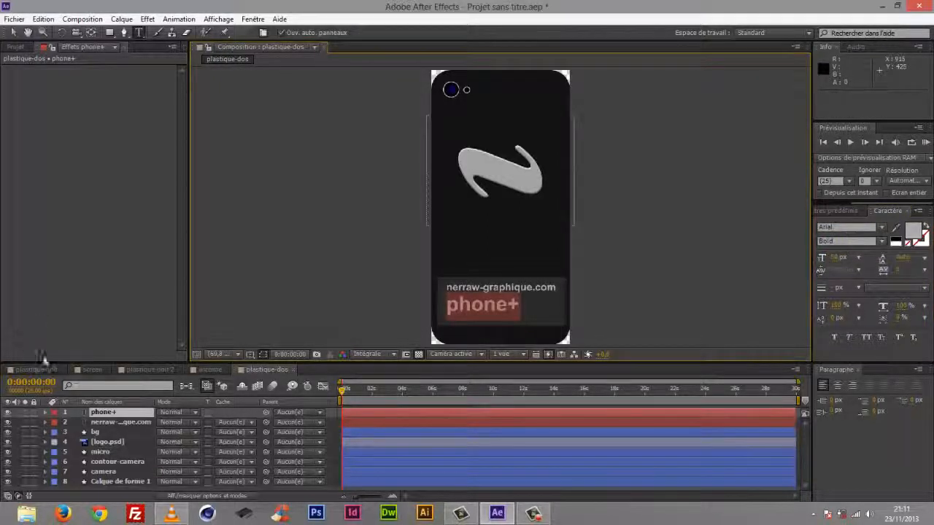
- Move the phone+ text 40 px right and 10 px down to centre it under nerraw-graphique.com
left_click(93, 416)
key("shift+Right")
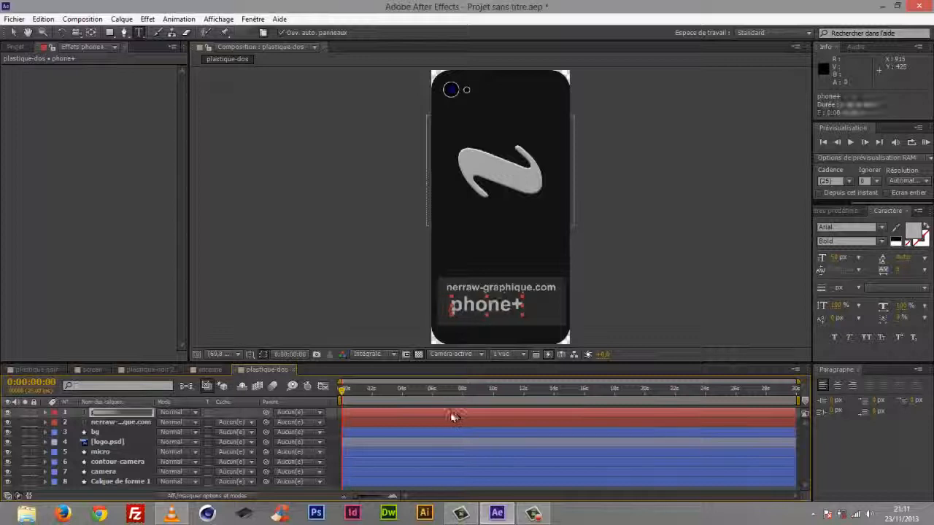
key("shift+Right")
key("shift+Down")
key("shift+Right")
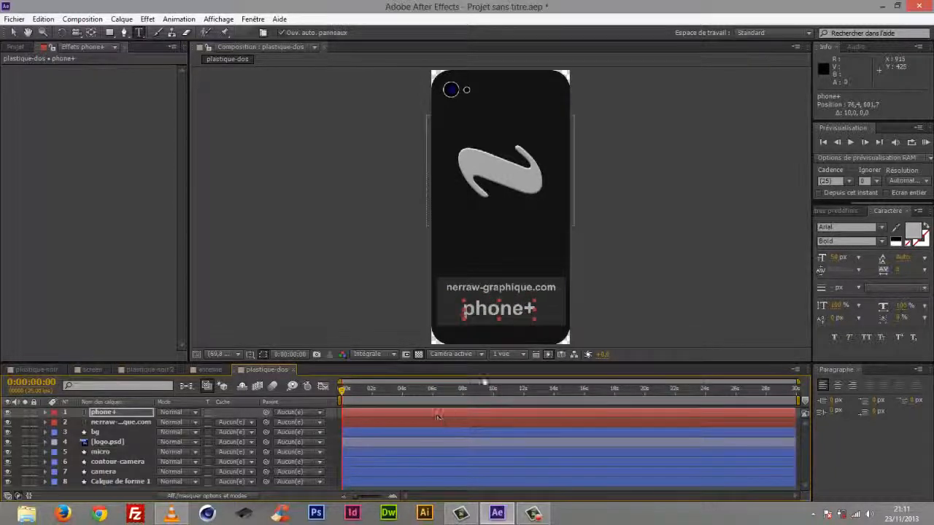
- Apply the Biseau alpha effect to the phone+ layer and check the bevelled text at 100 % zoom
left_click(832, 210)
left_click(850, 306)
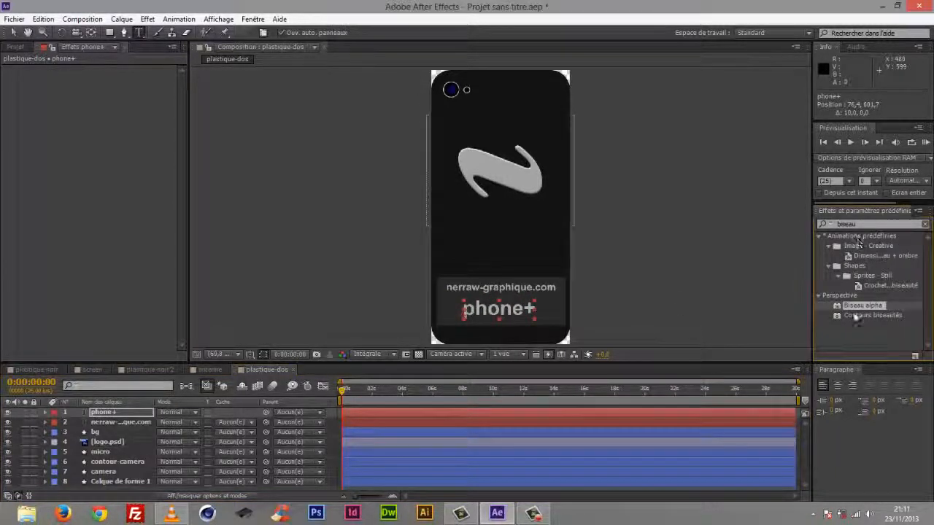
left_click_drag(850, 310, 94, 412)
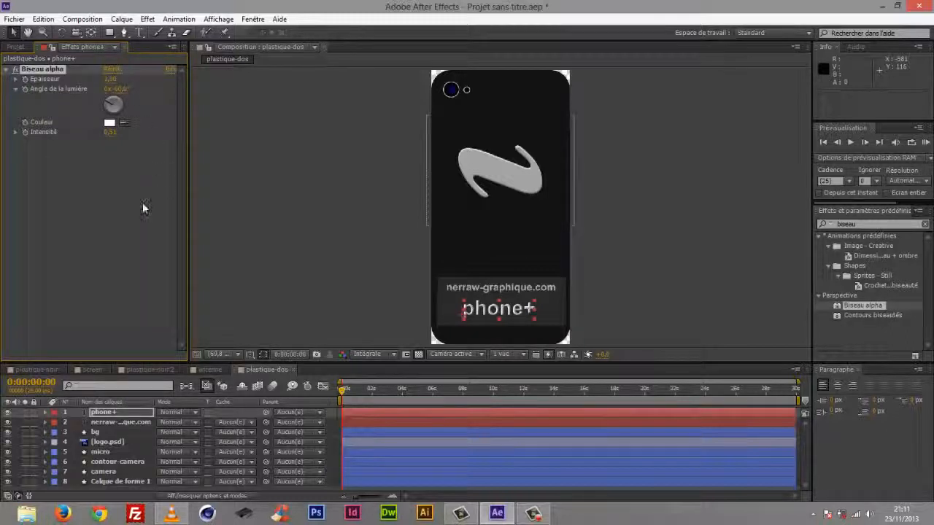
left_click(217, 354)
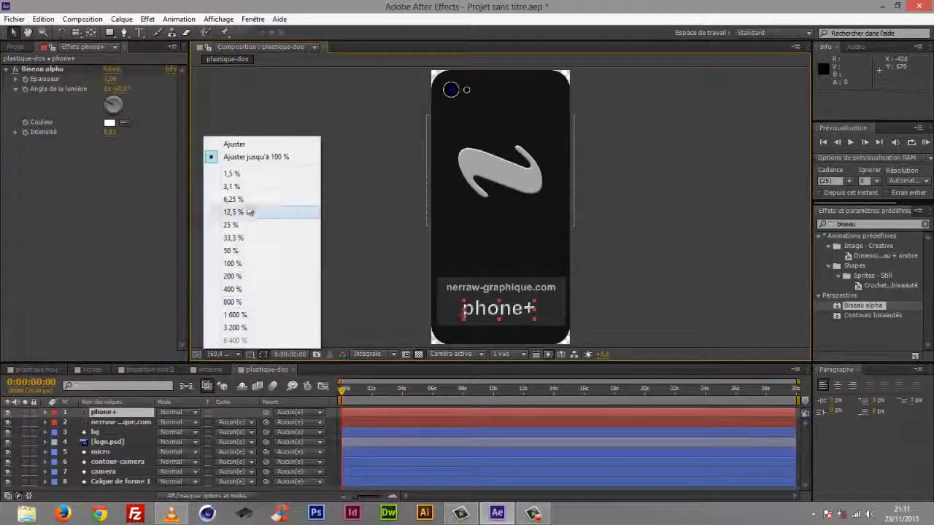
left_click(234, 264)
key("space")
left_click_drag(492, 325, 483, 168)
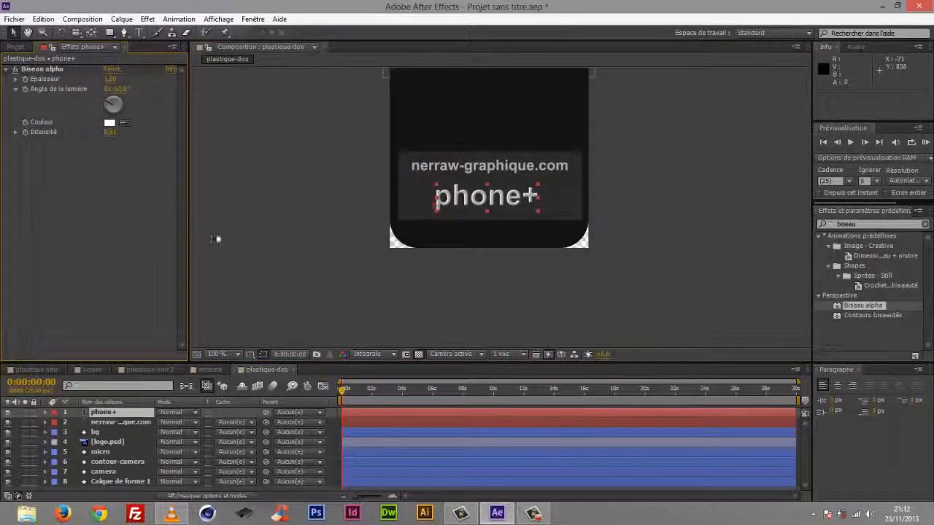
left_click(247, 262)
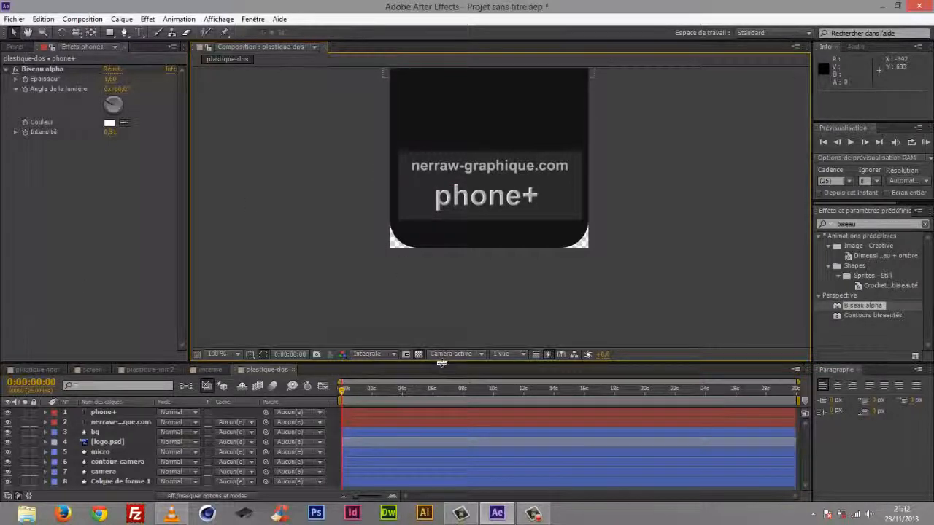
- Save the project and fit the whole phone back in an enlarged composition view
left_click_drag(441, 363, 442, 265)
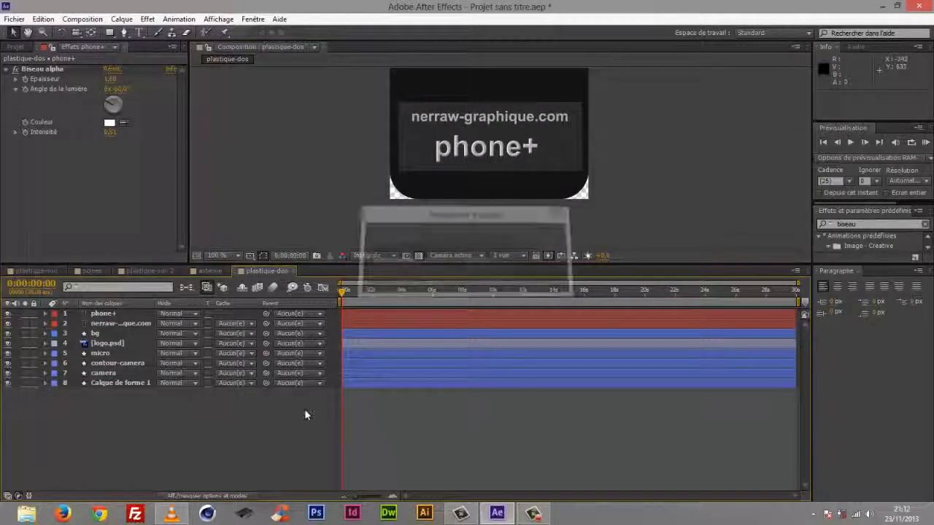
left_click(219, 255)
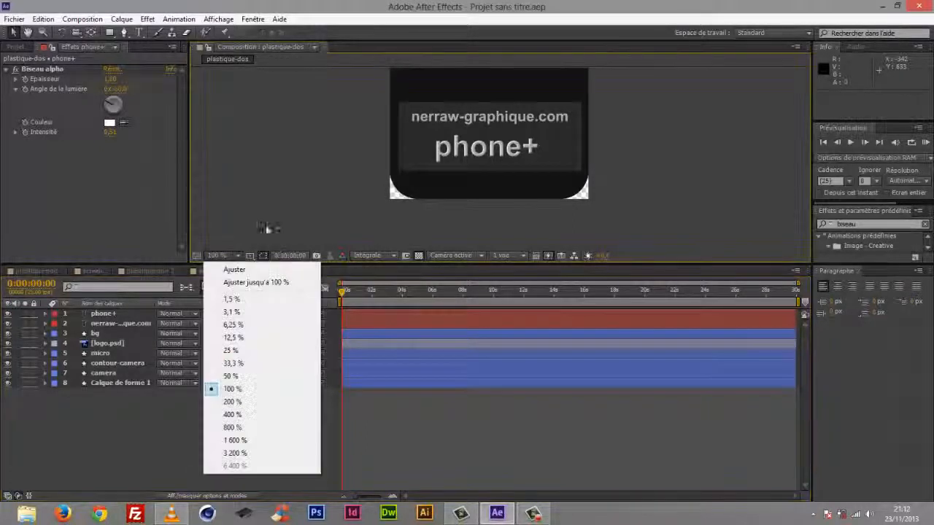
left_click(274, 283)
left_click(294, 373)
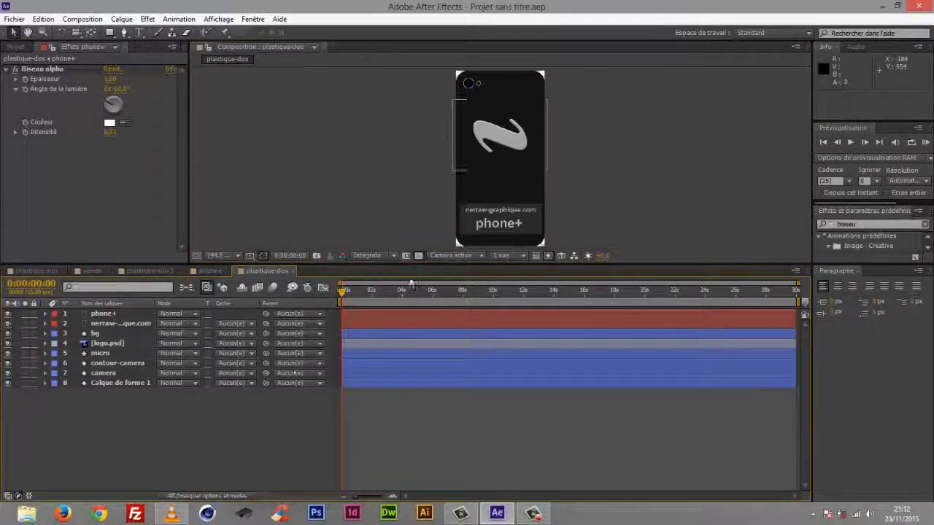
left_click_drag(416, 264, 417, 343)
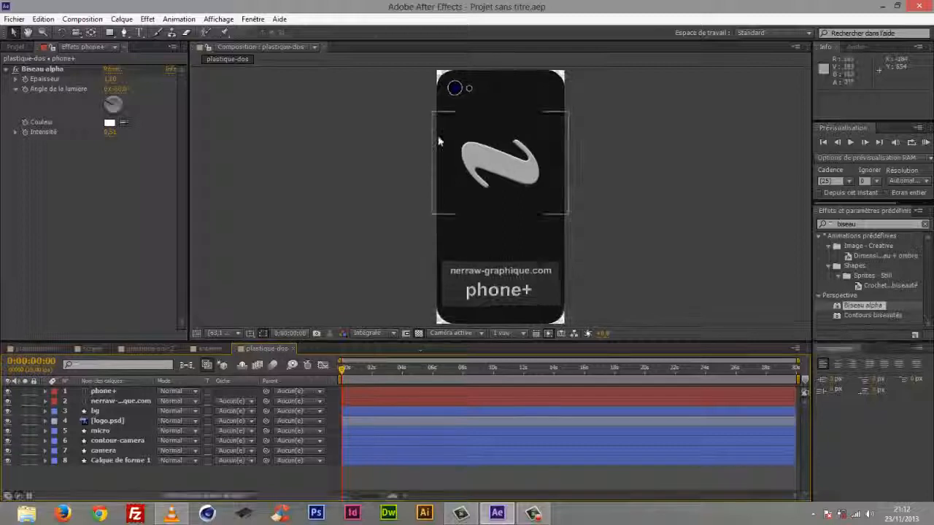
- Review the finished antenne, plastique-noir, plastique-noir 2, screen and plastique-dos compositions one after another
left_click(15, 46)
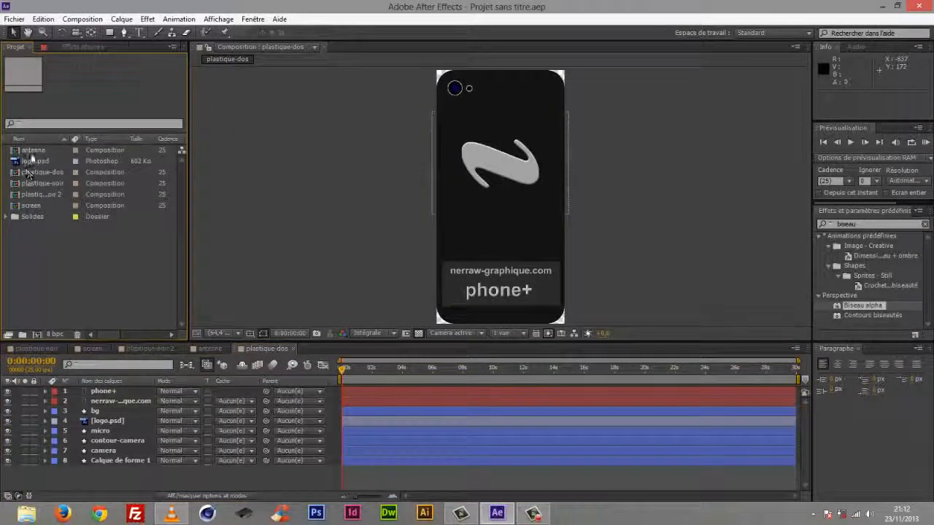
left_click_drag(31, 151, 35, 155)
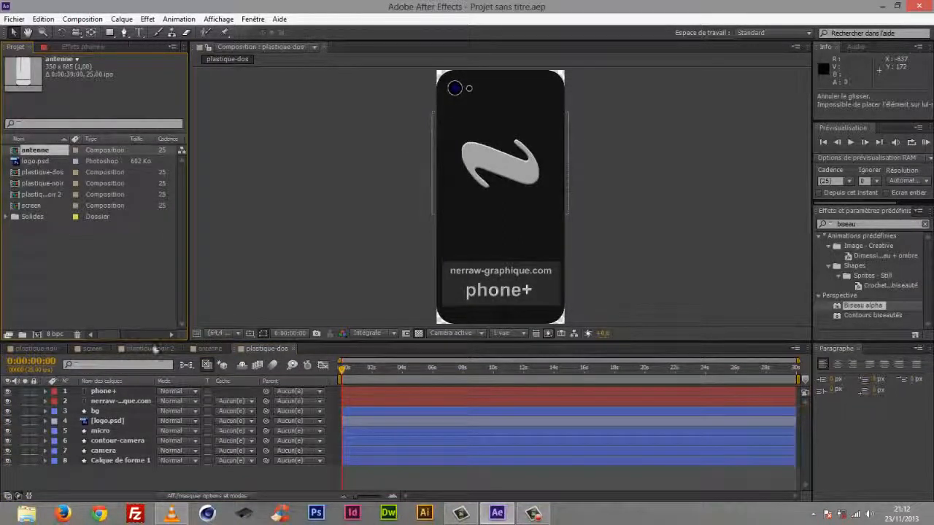
left_click(209, 349)
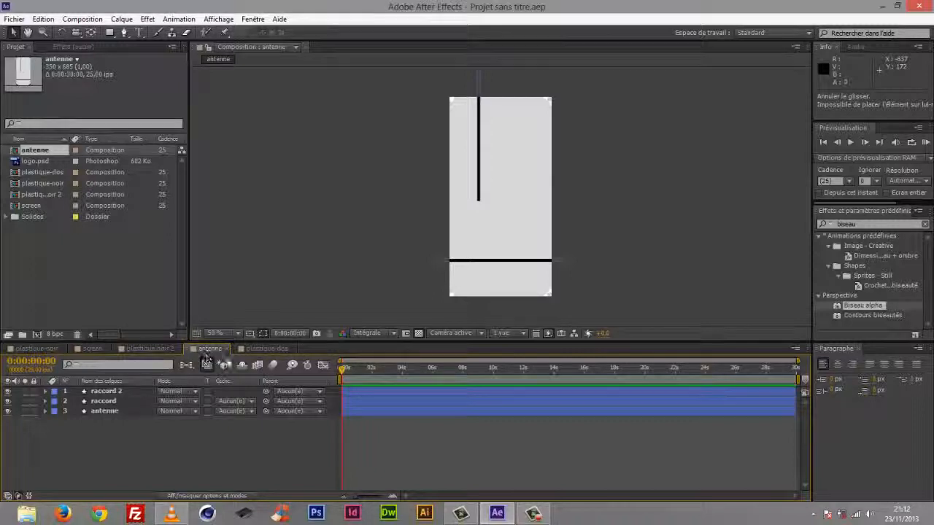
left_click(254, 348)
left_click(147, 349)
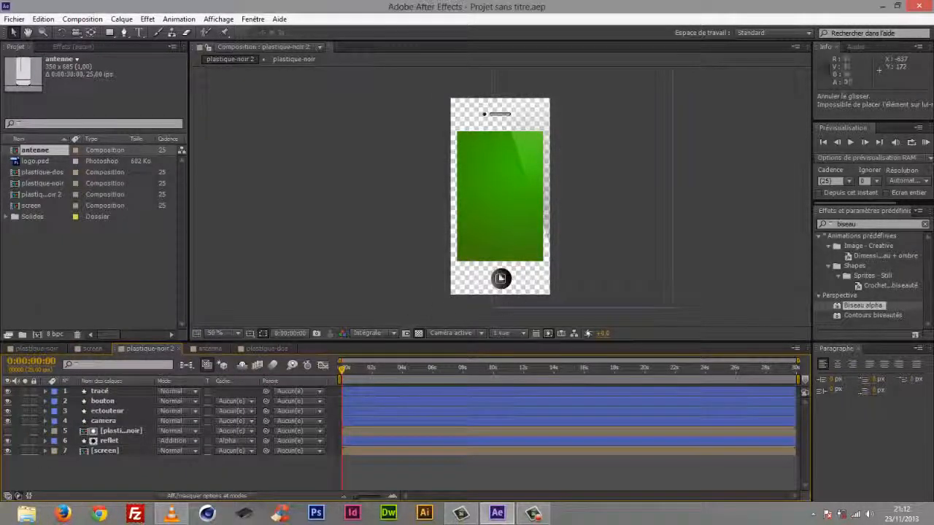
left_click(36, 349)
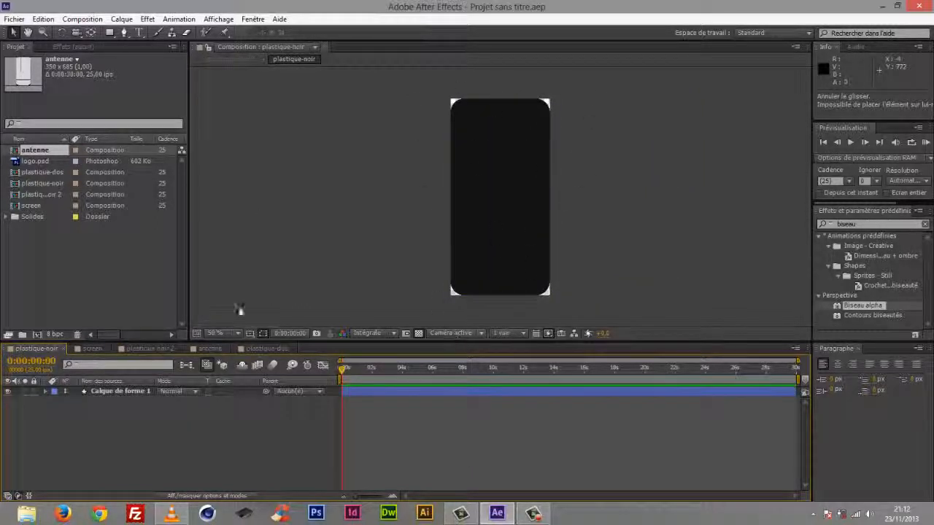
left_click(91, 349)
left_click(148, 348)
left_click(210, 349)
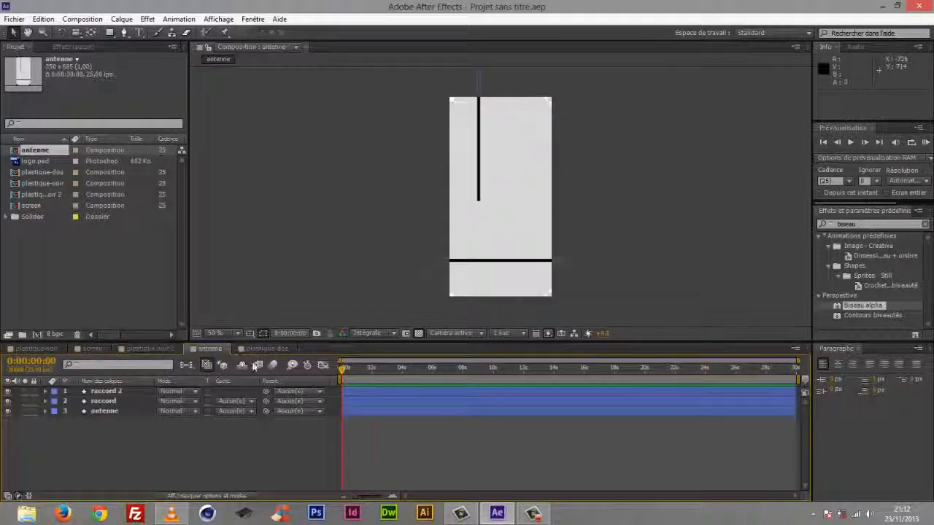
left_click(261, 350)
left_click(208, 350)
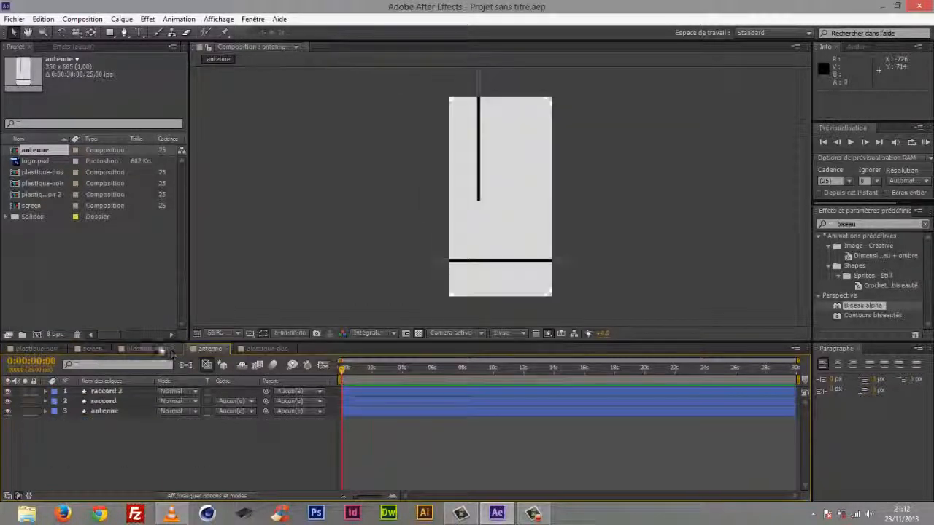
left_click(149, 349)
left_click(37, 348)
left_click(149, 348)
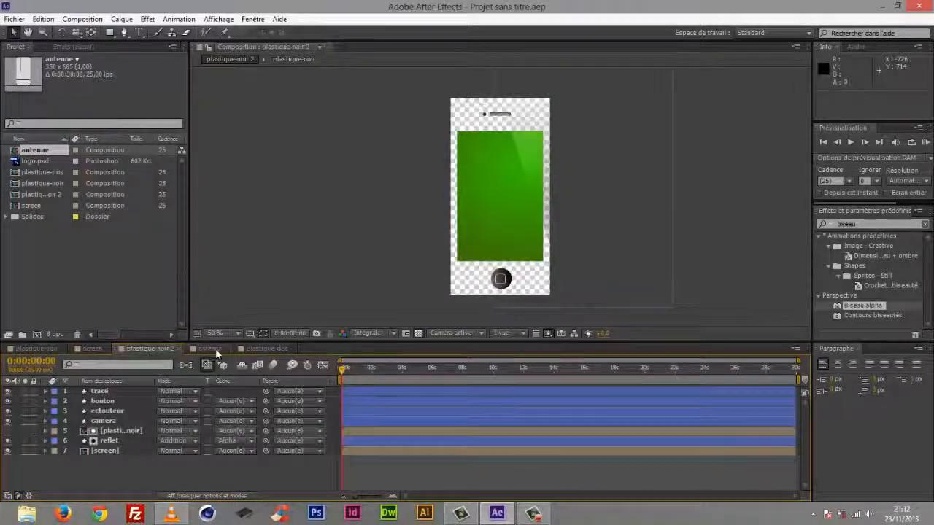
left_click(212, 349)
left_click(257, 347)
left_click(178, 349)
left_click(211, 350)
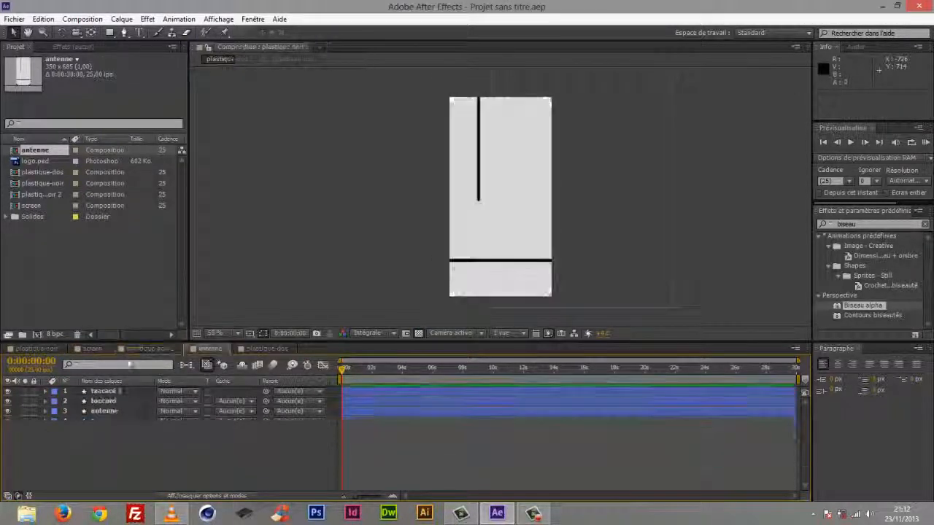
left_click(92, 349)
left_click(37, 349)
left_click(148, 348)
left_click(210, 348)
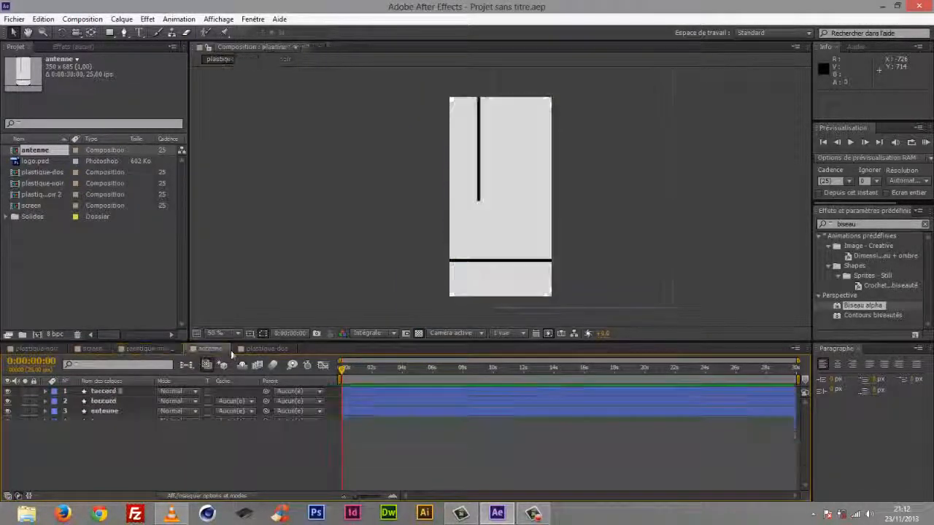
left_click(264, 349)
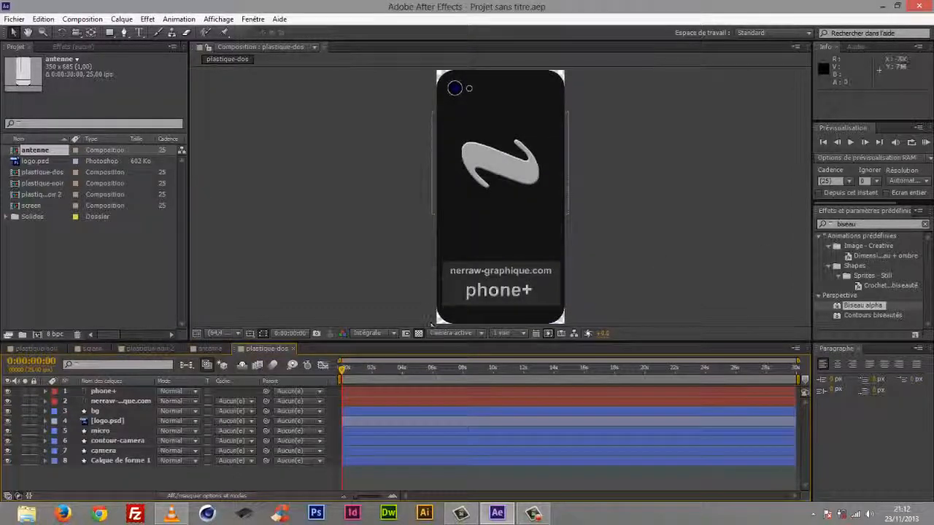